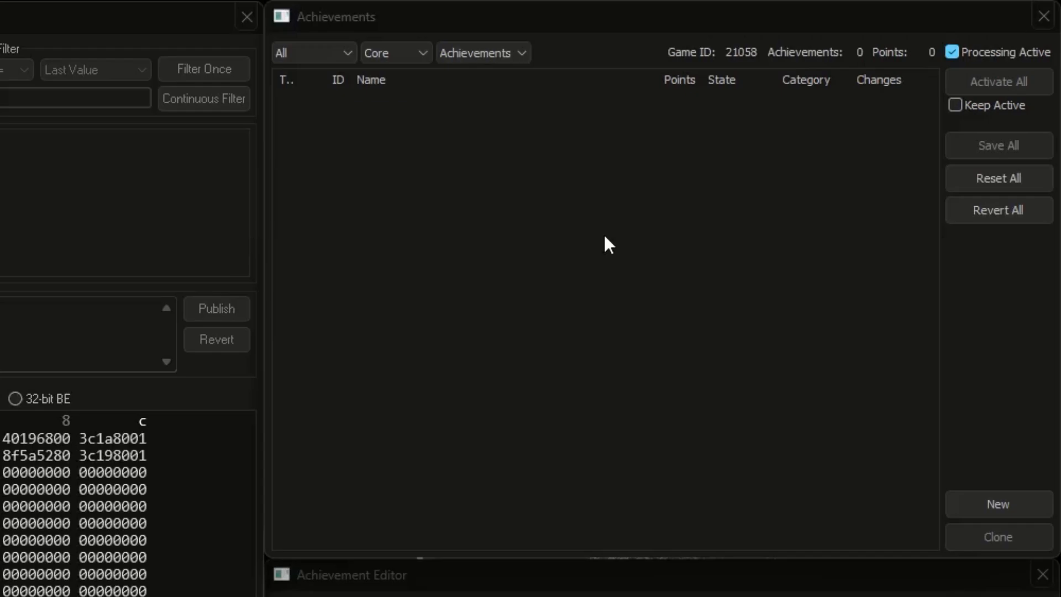
Step: List every category and look through the leaderboard and achievement entries for the game
{"action": "scroll", "coordinate": [402, 56], "scroll_direction": "up", "scroll_amount": 1}
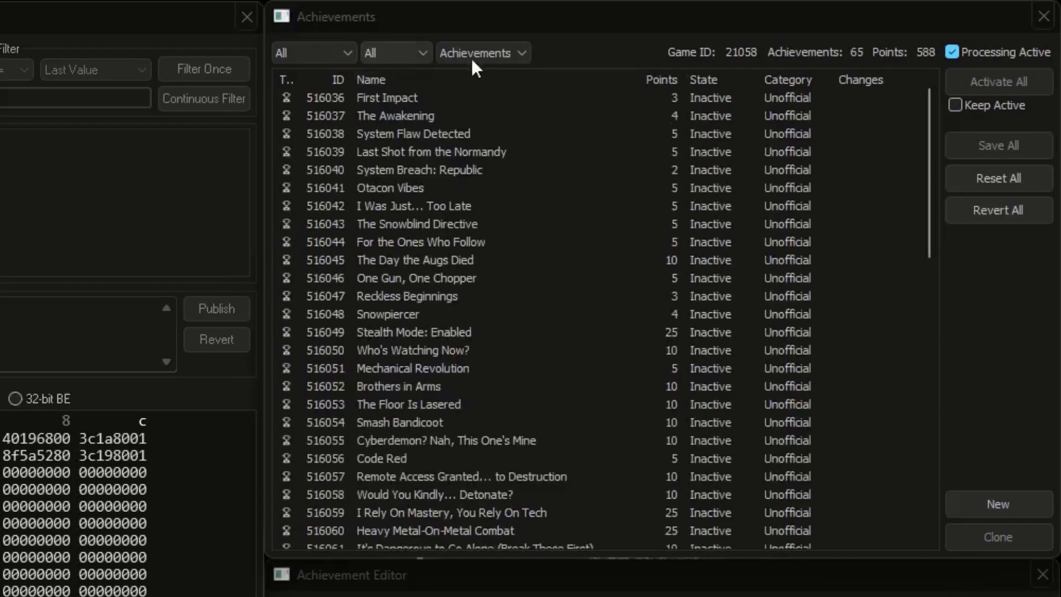
{"action": "scroll", "coordinate": [473, 55], "scroll_direction": "down", "scroll_amount": 1}
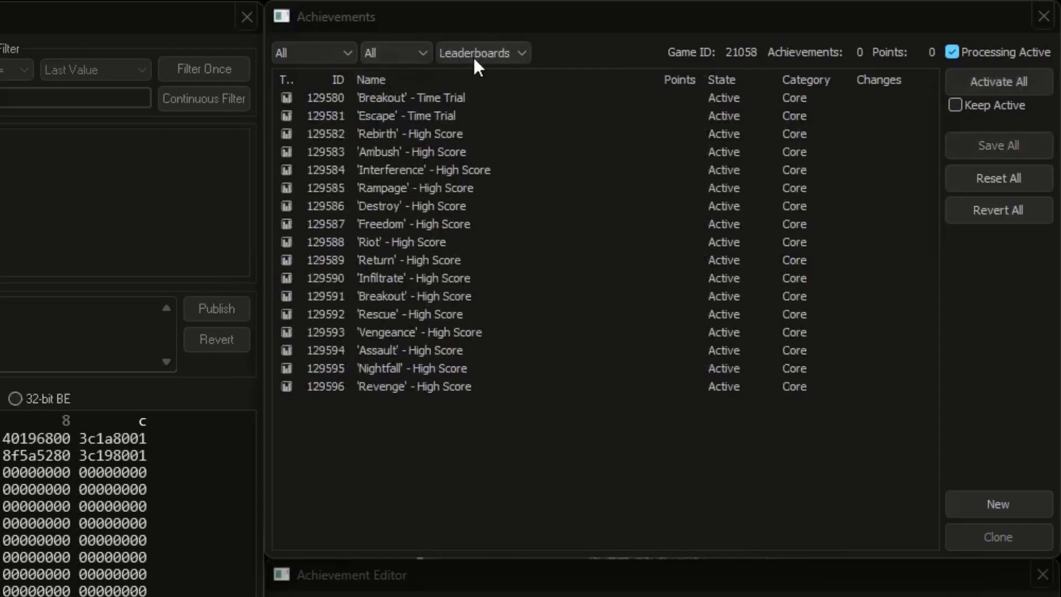
{"action": "scroll", "coordinate": [472, 56], "scroll_direction": "down", "scroll_amount": 1}
{"action": "scroll", "coordinate": [472, 55], "scroll_direction": "up", "scroll_amount": 2}
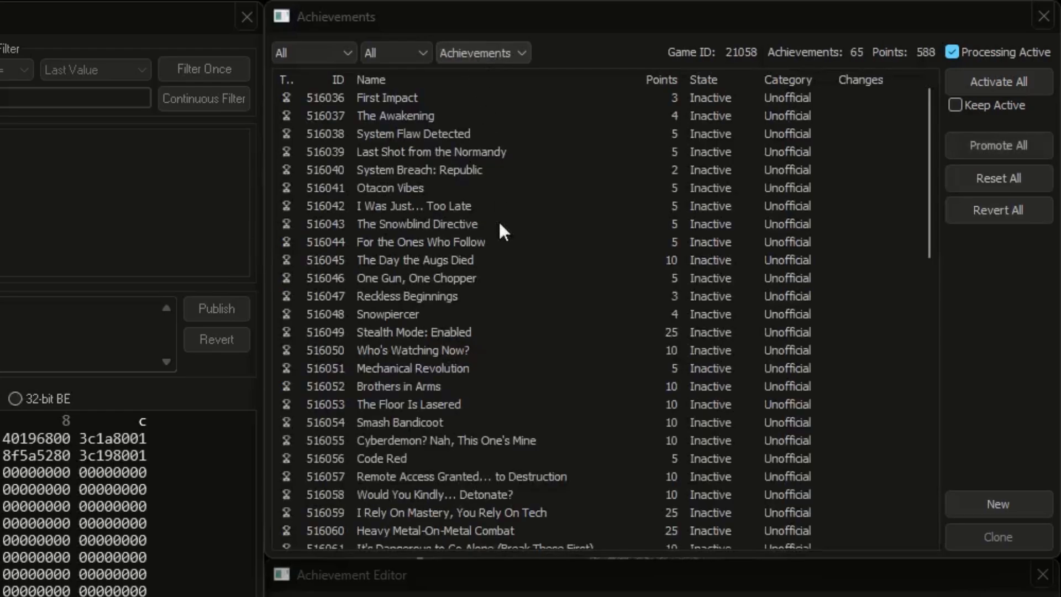
{"action": "scroll", "coordinate": [508, 319], "scroll_direction": "down", "scroll_amount": 13}
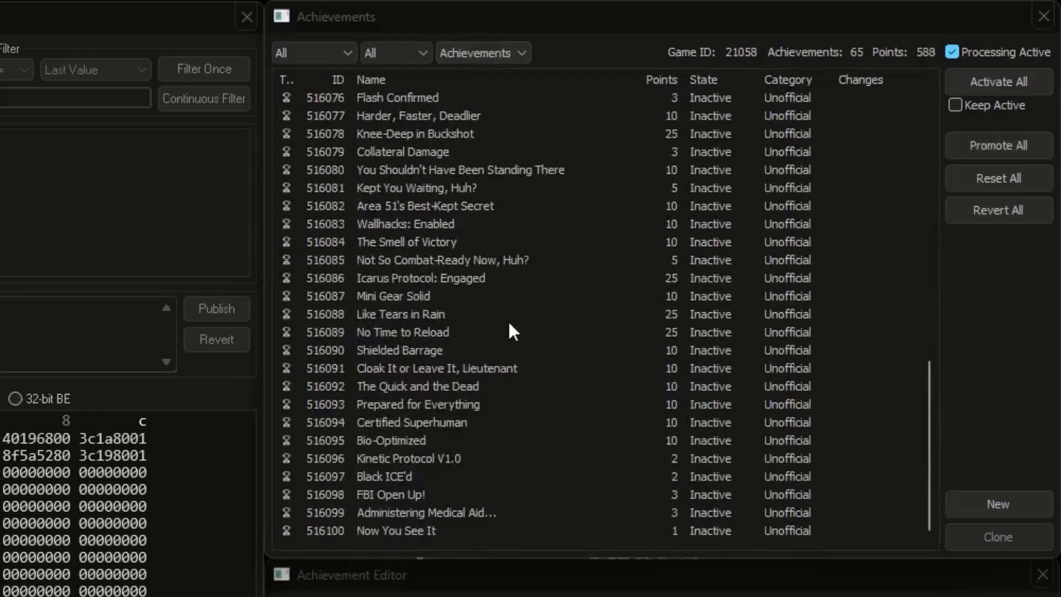
{"action": "scroll", "coordinate": [509, 325], "scroll_direction": "up", "scroll_amount": 10}
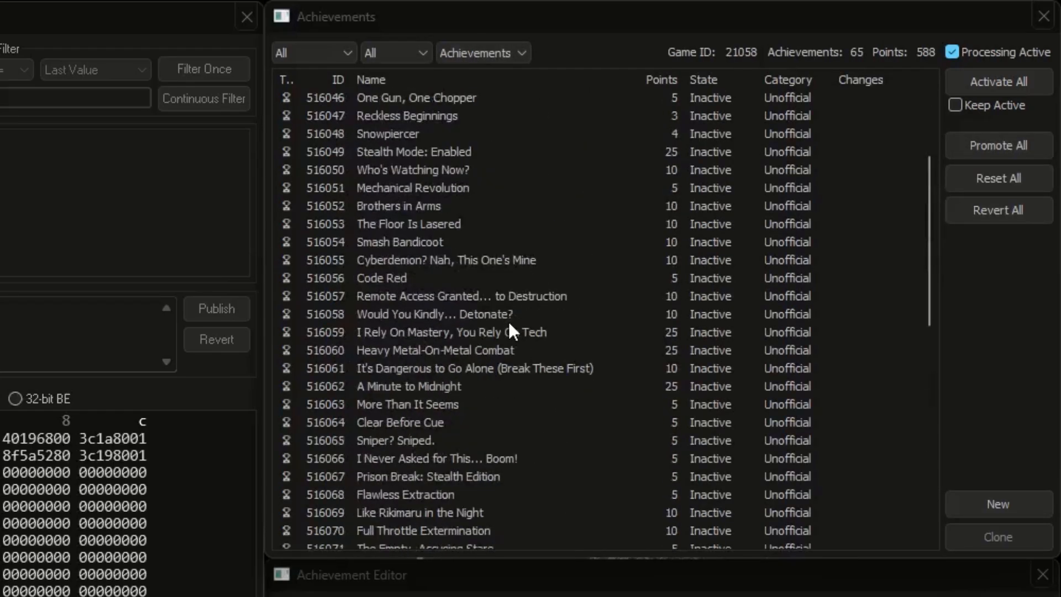
Step: Filter the achievements list to the Unofficial category and view it from the beginning
{"action": "left_click", "coordinate": [411, 47]}
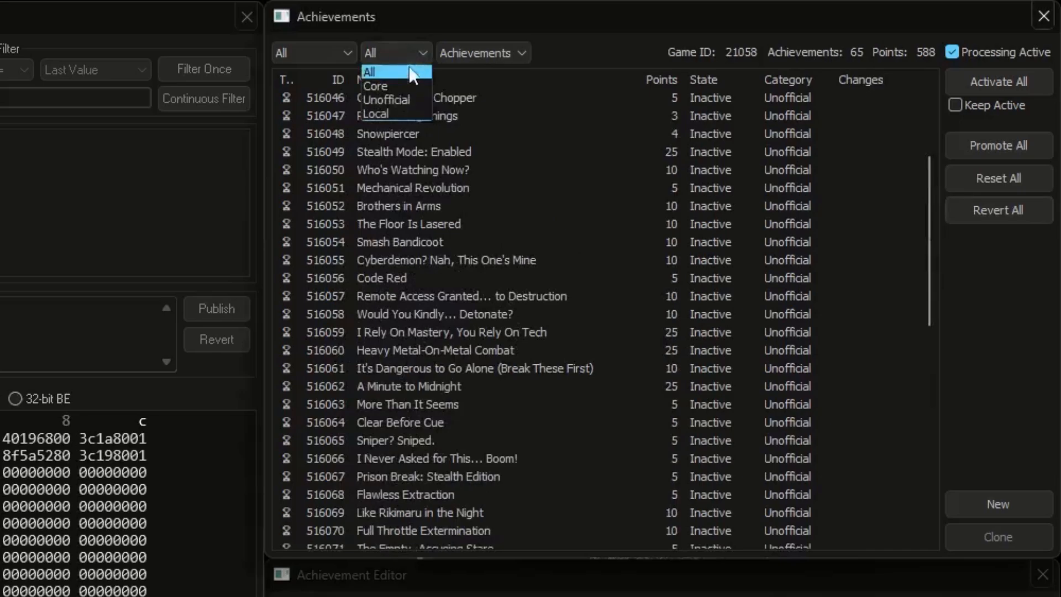
{"action": "left_click", "coordinate": [402, 102]}
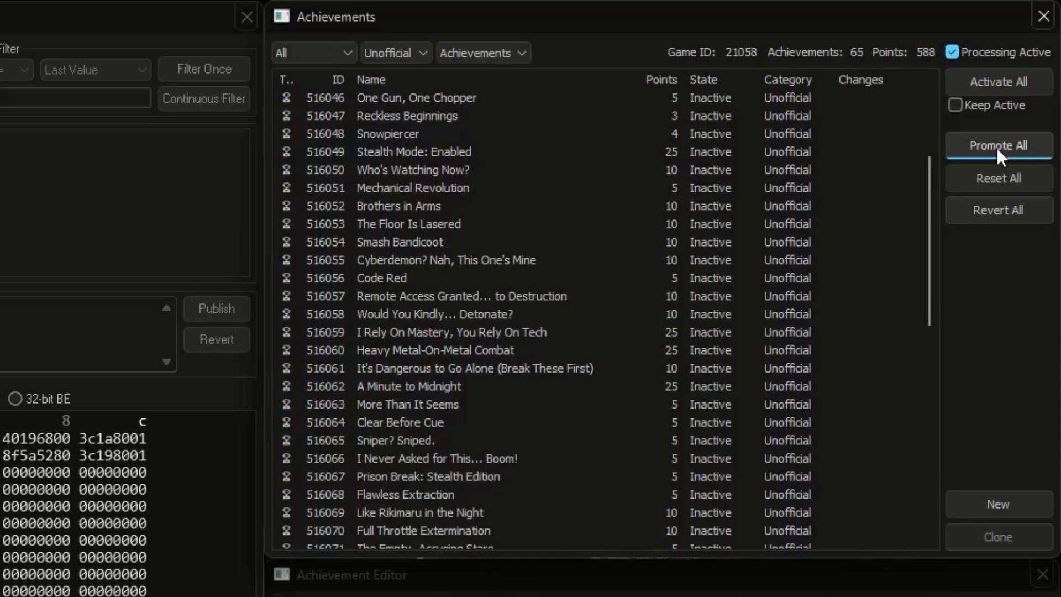
{"action": "scroll", "coordinate": [787, 312], "scroll_direction": "up", "scroll_amount": 3}
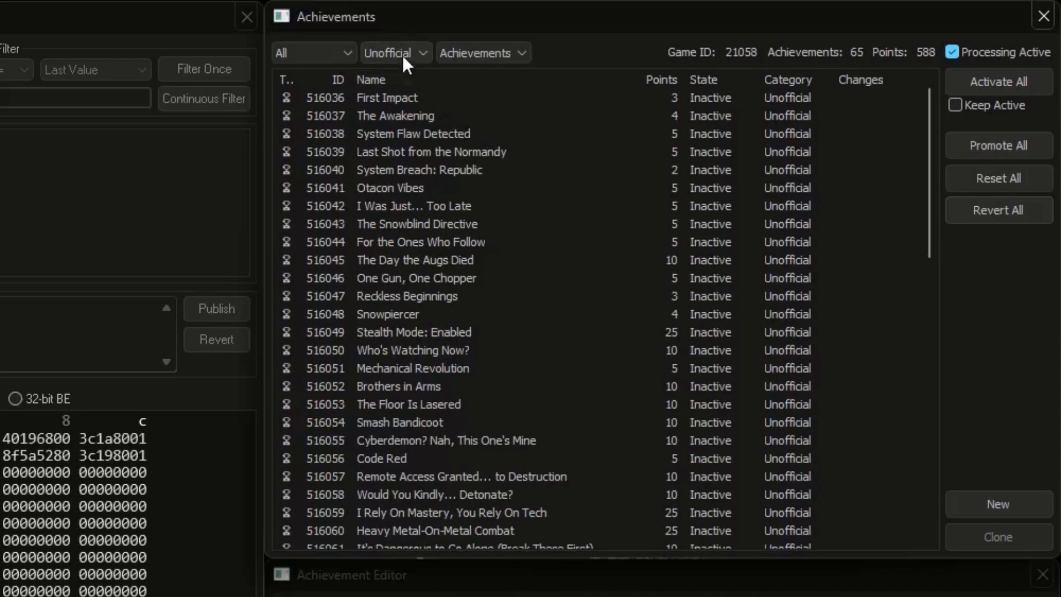
Step: View the Rich Presence entry in the Core category, and return to the list of Unofficial achievements
{"action": "scroll", "coordinate": [403, 55], "scroll_direction": "up", "scroll_amount": 1}
{"action": "scroll", "coordinate": [503, 54], "scroll_direction": "down", "scroll_amount": 2}
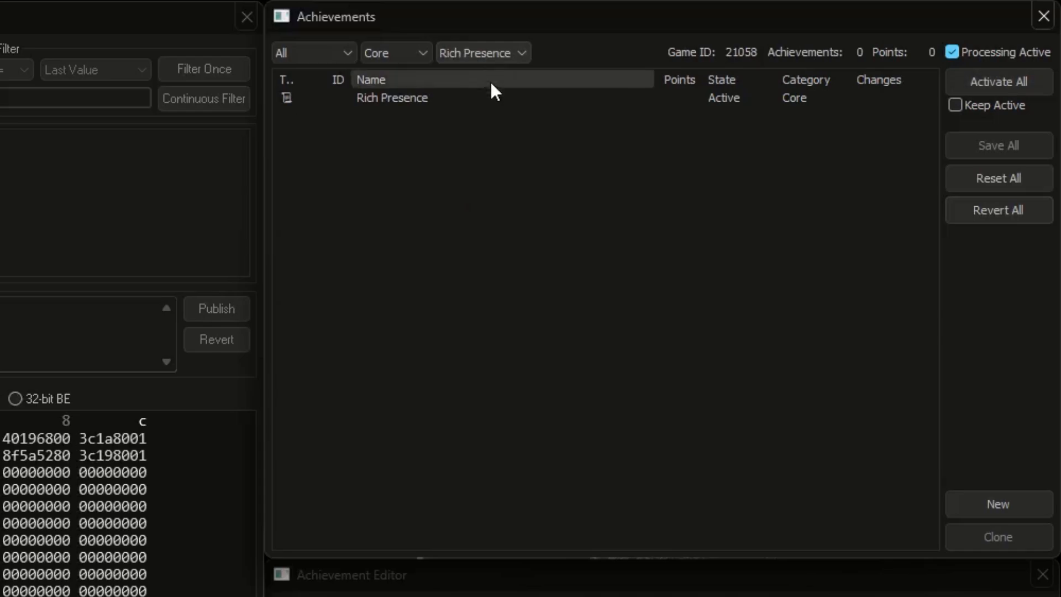
{"action": "left_click", "coordinate": [483, 98]}
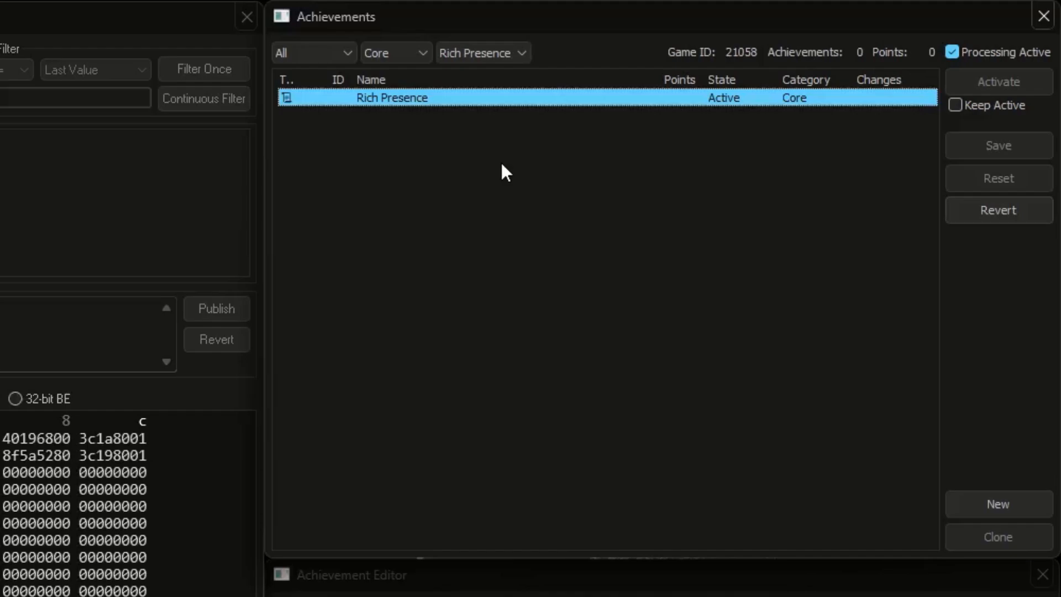
{"action": "scroll", "coordinate": [410, 53], "scroll_direction": "down", "scroll_amount": 1}
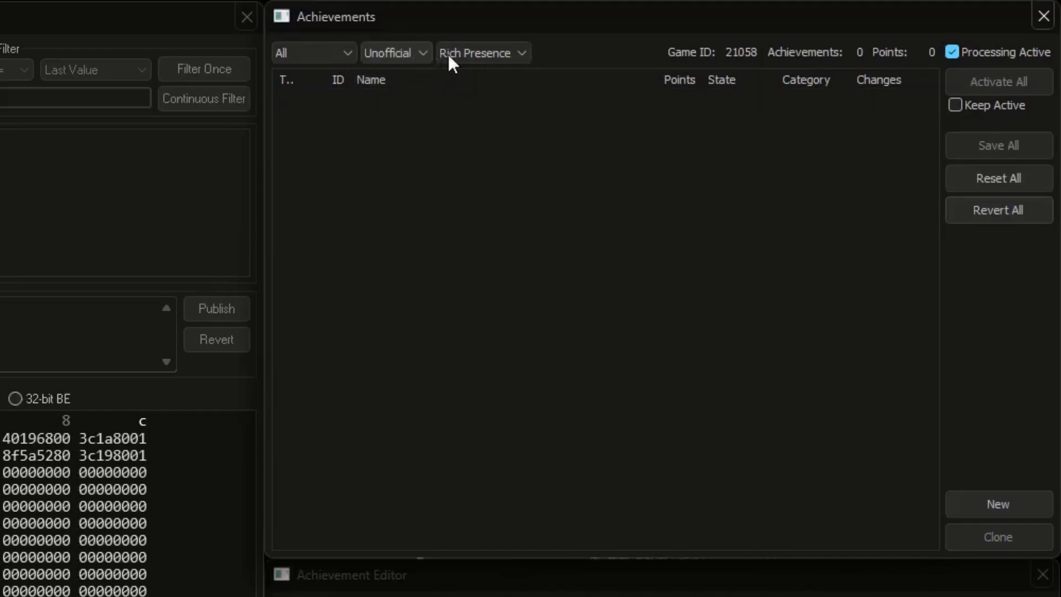
{"action": "scroll", "coordinate": [455, 54], "scroll_direction": "up", "scroll_amount": 2}
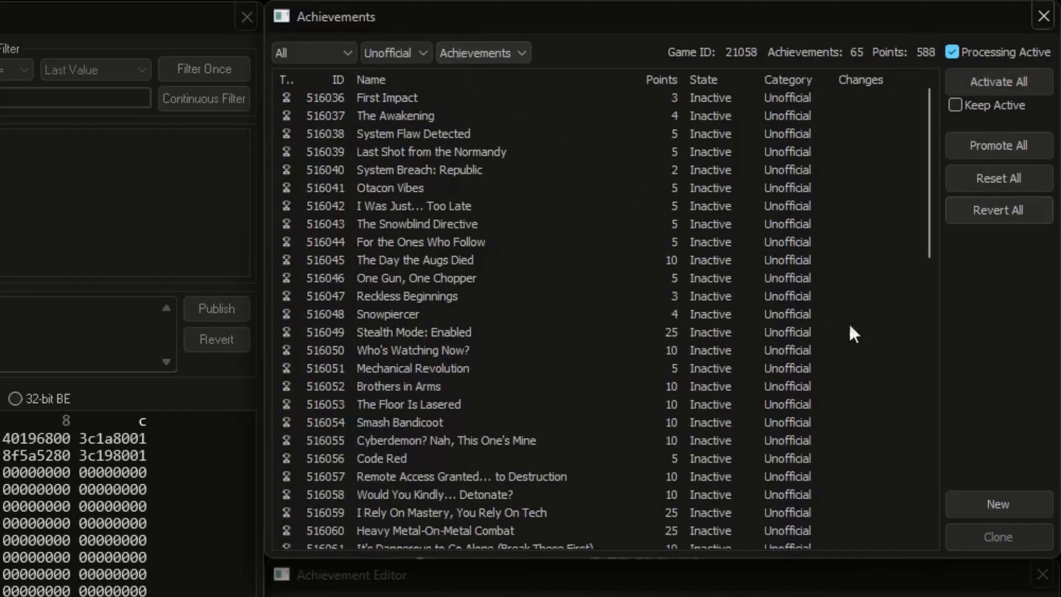
Step: Create a new local achievement and show it in the list together with all other categories
{"action": "left_click", "coordinate": [992, 499]}
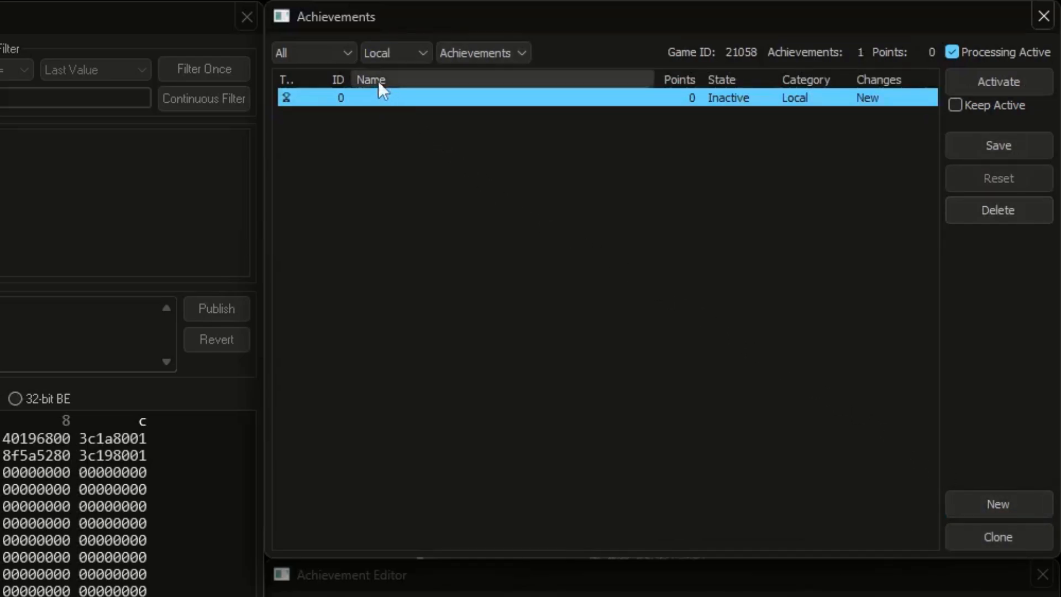
{"action": "left_click", "coordinate": [406, 53]}
{"action": "left_click", "coordinate": [406, 66]}
{"action": "scroll", "coordinate": [473, 210], "scroll_direction": "down", "scroll_amount": 10}
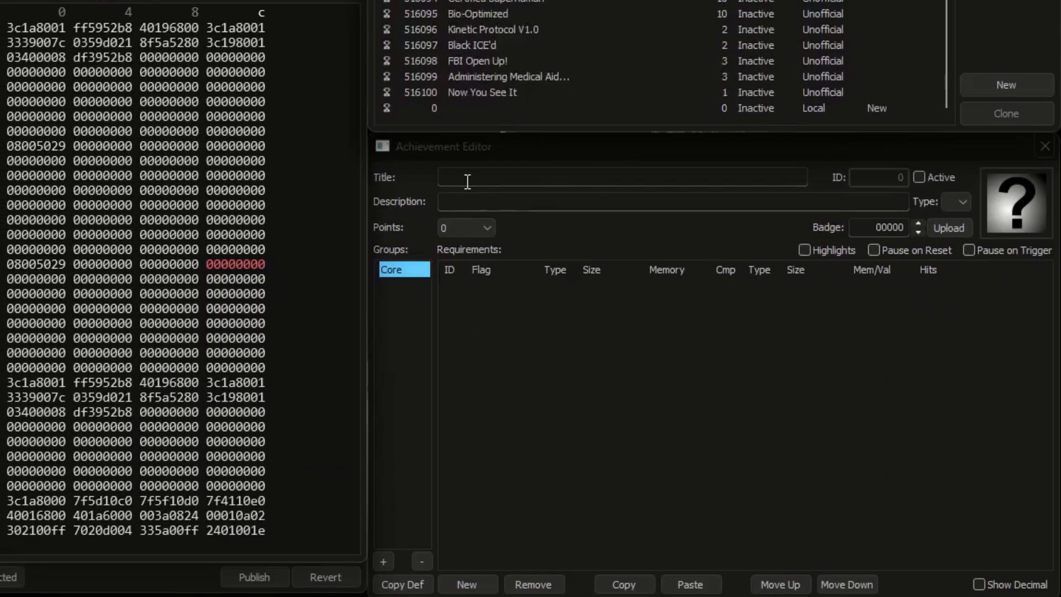
Step: Title the new achievement "Test", describe it as "It's working...", and save it locally
{"action": "left_click", "coordinate": [467, 181]}
{"action": "type", "text": "Test"}
{"action": "left_click", "coordinate": [467, 201]}
{"action": "type", "text": "It"}
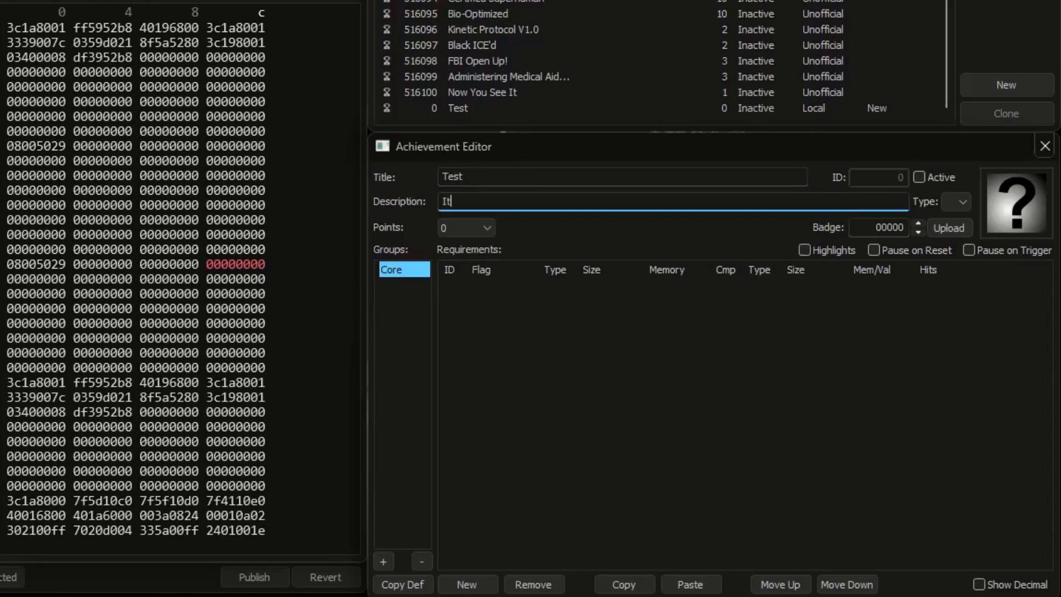
{"action": "type", "text": "'s working..."}
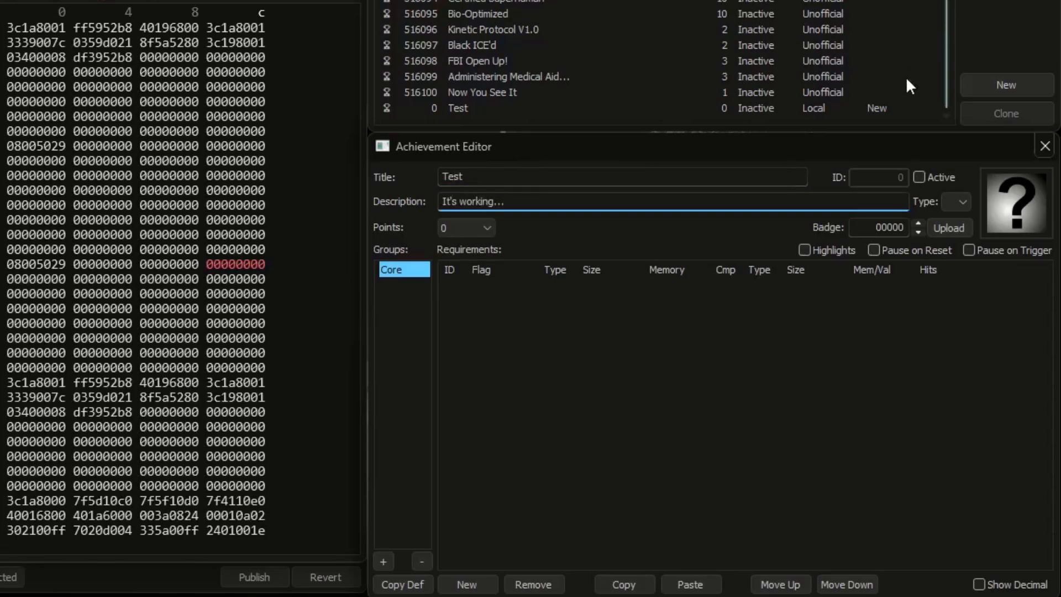
{"action": "left_click", "coordinate": [895, 109]}
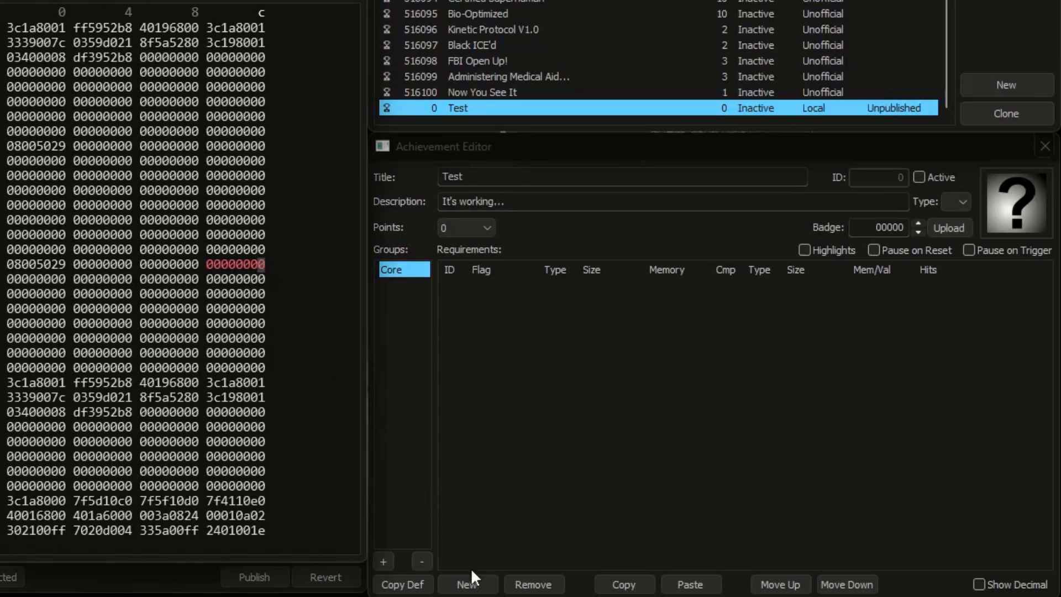
Step: Add two requirements for address 0x0000010c, one with the memory view at 32-bit and one at 16-bit
{"action": "left_click", "coordinate": [476, 581]}
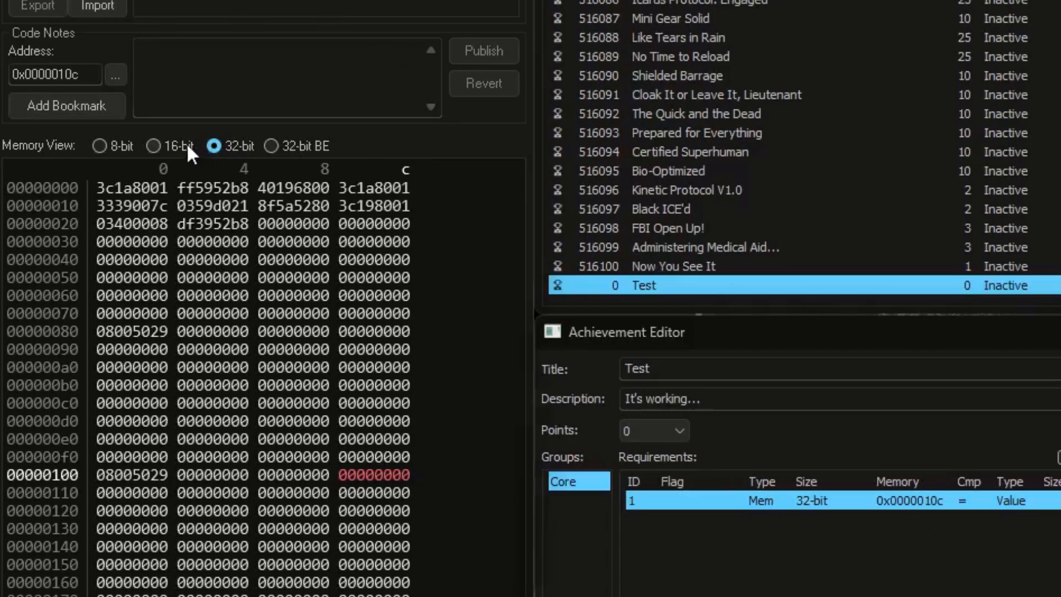
{"action": "left_click", "coordinate": [154, 146]}
{"action": "left_click", "coordinate": [99, 146]}
{"action": "left_click", "coordinate": [160, 147]}
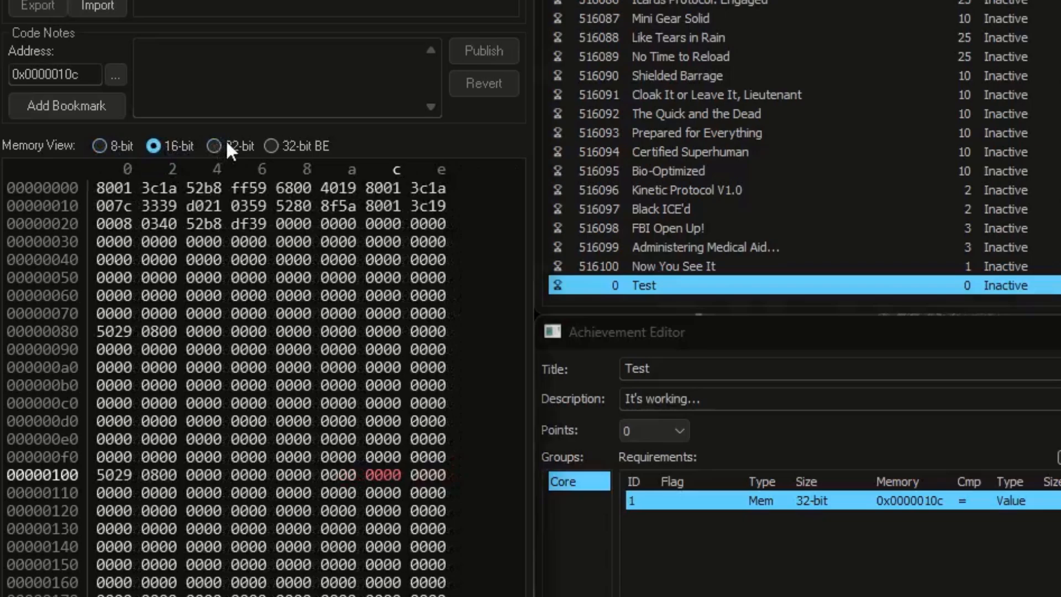
{"action": "left_click", "coordinate": [227, 148]}
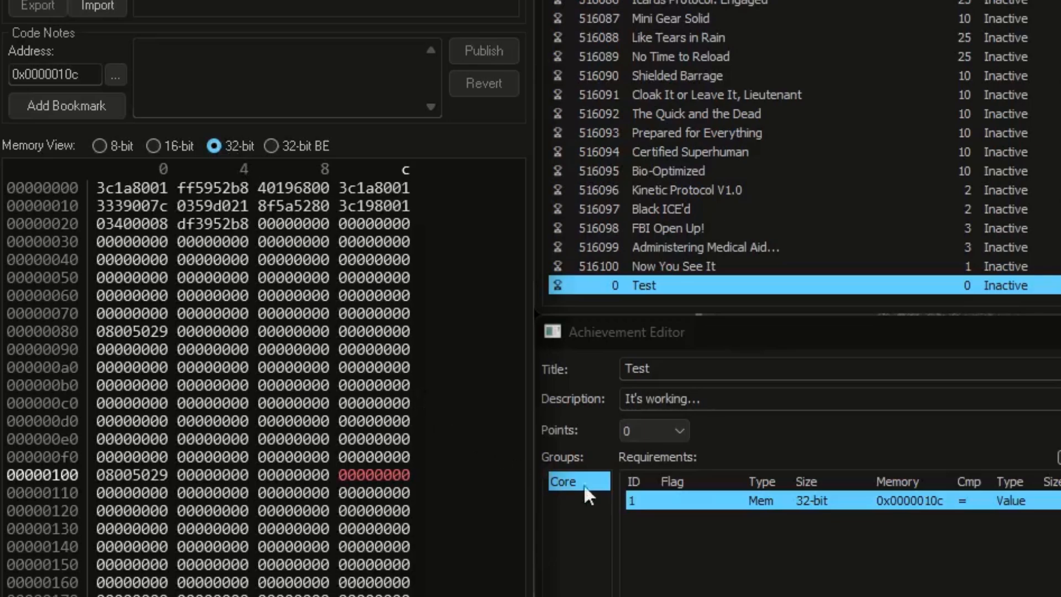
{"action": "left_click", "coordinate": [155, 147]}
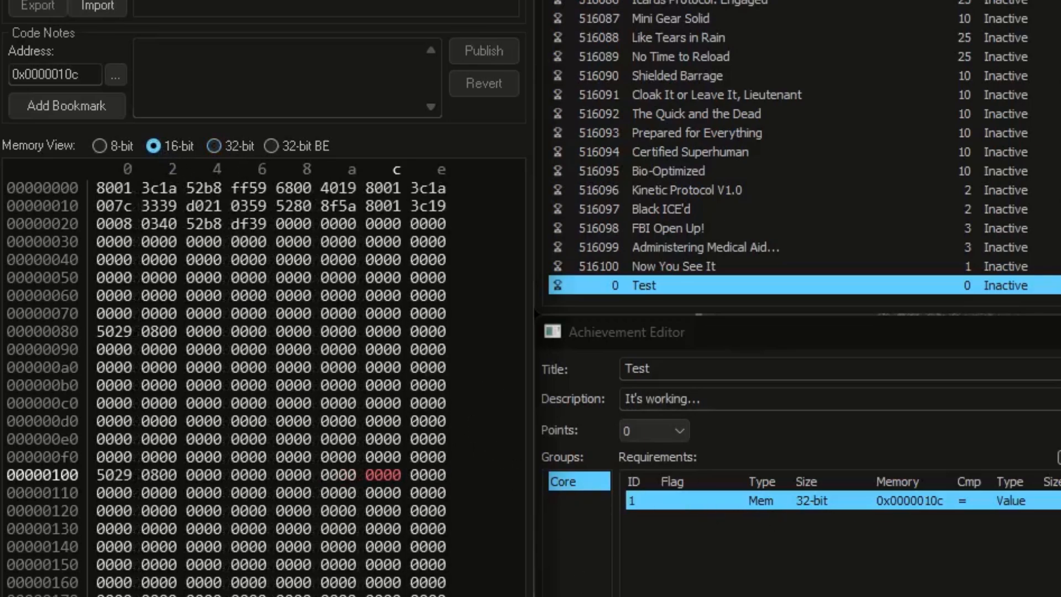
{"action": "left_click", "coordinate": [649, 596]}
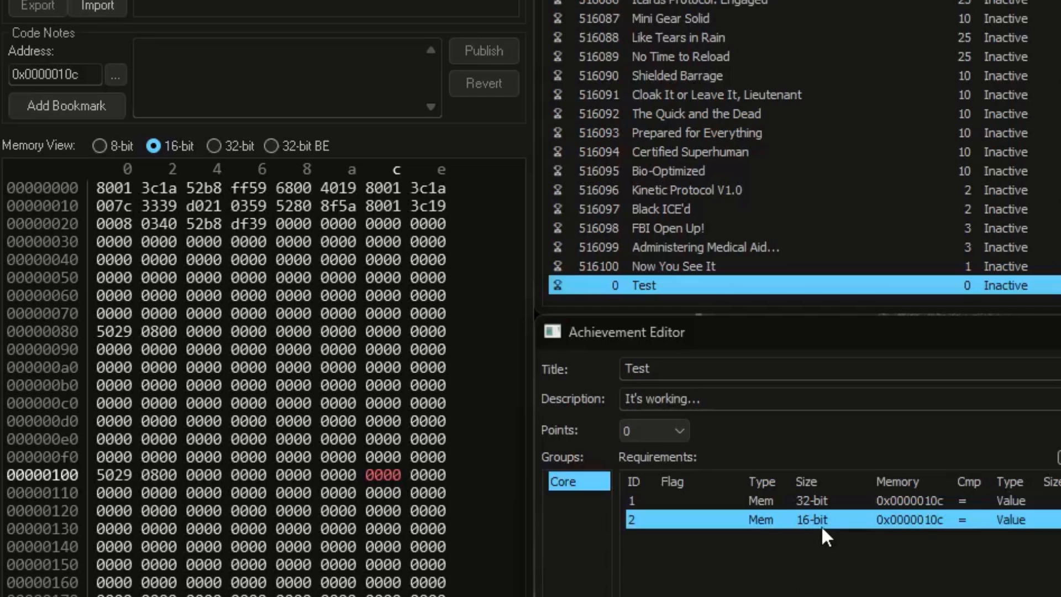
Step: Write the code note "[8-bit] Score" for address 0x0000010c and add a requirement based on it
{"action": "left_click", "coordinate": [191, 86]}
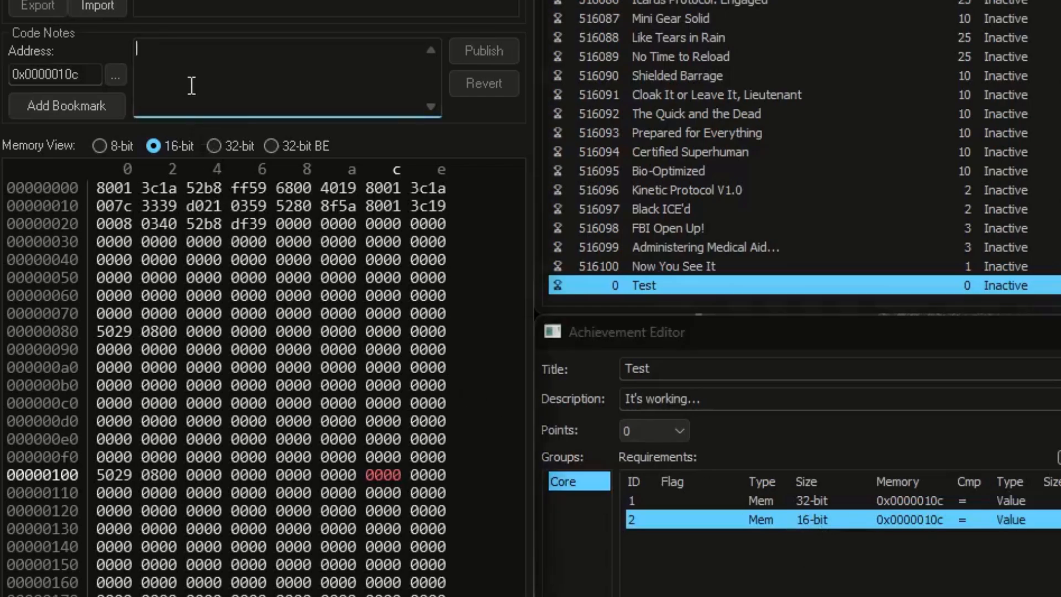
{"action": "type", "text": "[8-bit] Score"}
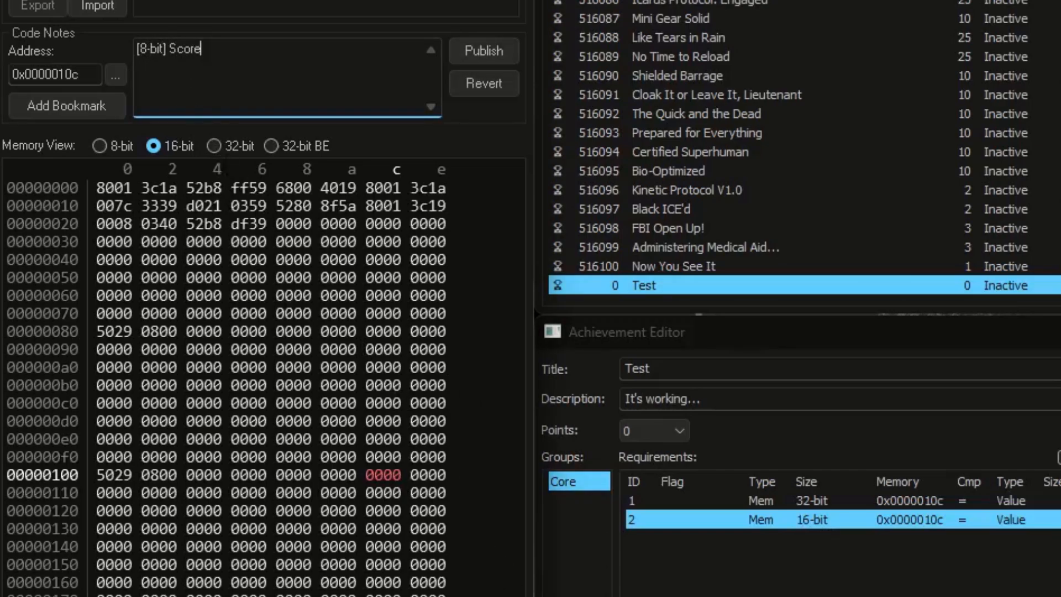
{"action": "left_click", "coordinate": [646, 596]}
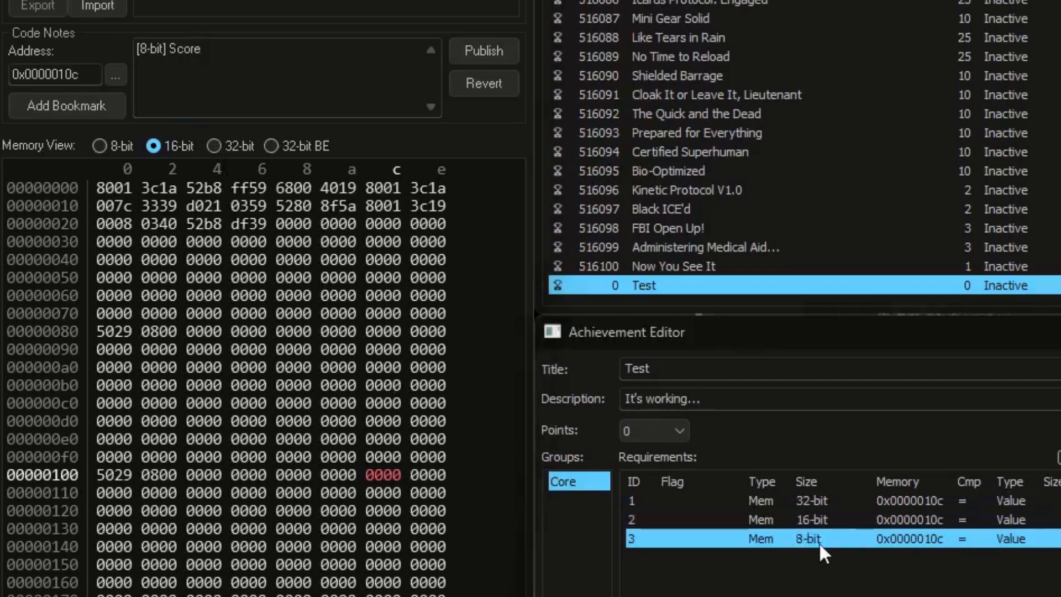
Step: Switch the memory view to 32-bit and add another requirement for the noted address 0x0000010c
{"action": "left_click", "coordinate": [228, 160]}
{"action": "left_click", "coordinate": [224, 150]}
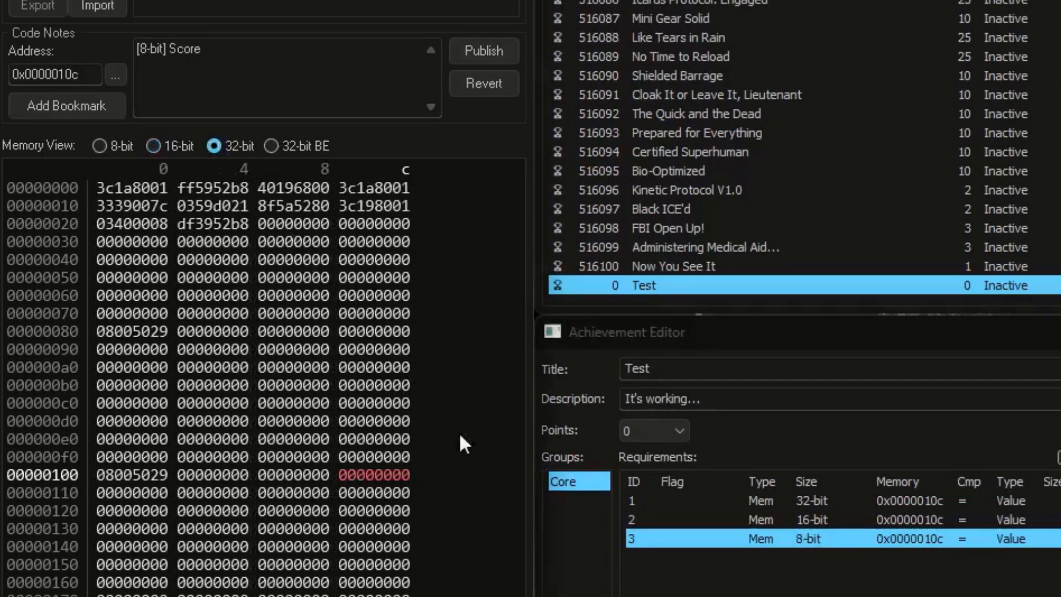
{"action": "left_click", "coordinate": [647, 596]}
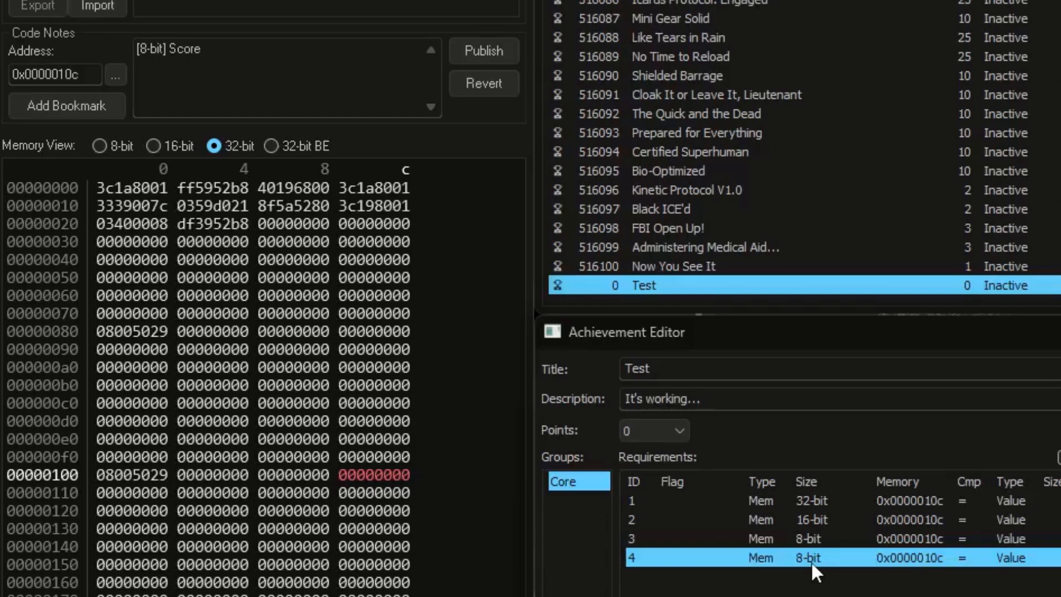
Step: Delete the first three requirements, keeping only the last 8-bit one
{"action": "left_click", "coordinate": [815, 539]}
{"action": "left_click", "coordinate": [814, 502], "text": "shift"}
{"action": "key", "text": "Delete"}
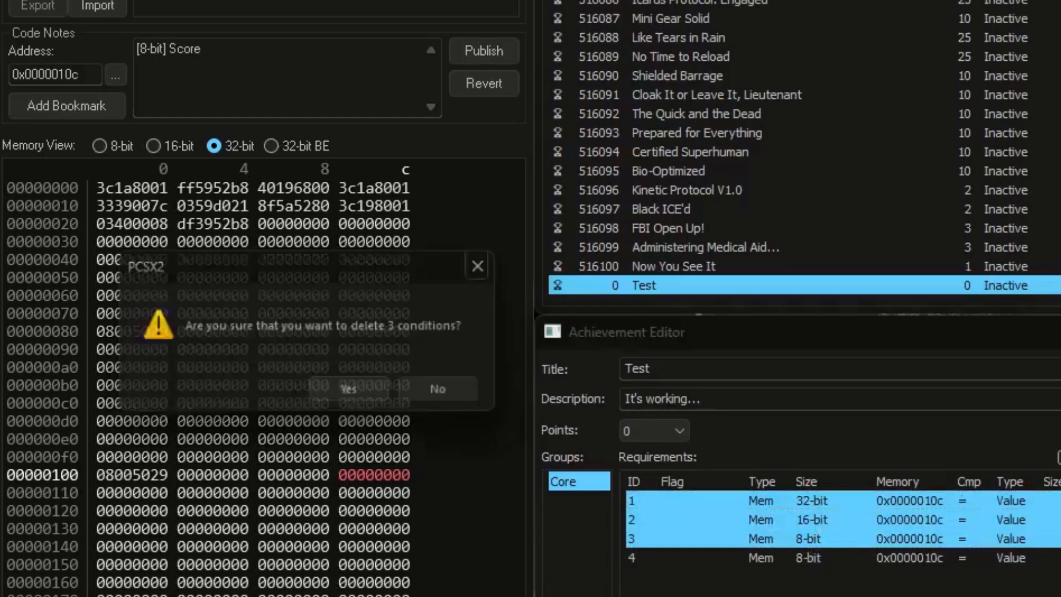
{"action": "left_click", "coordinate": [349, 390]}
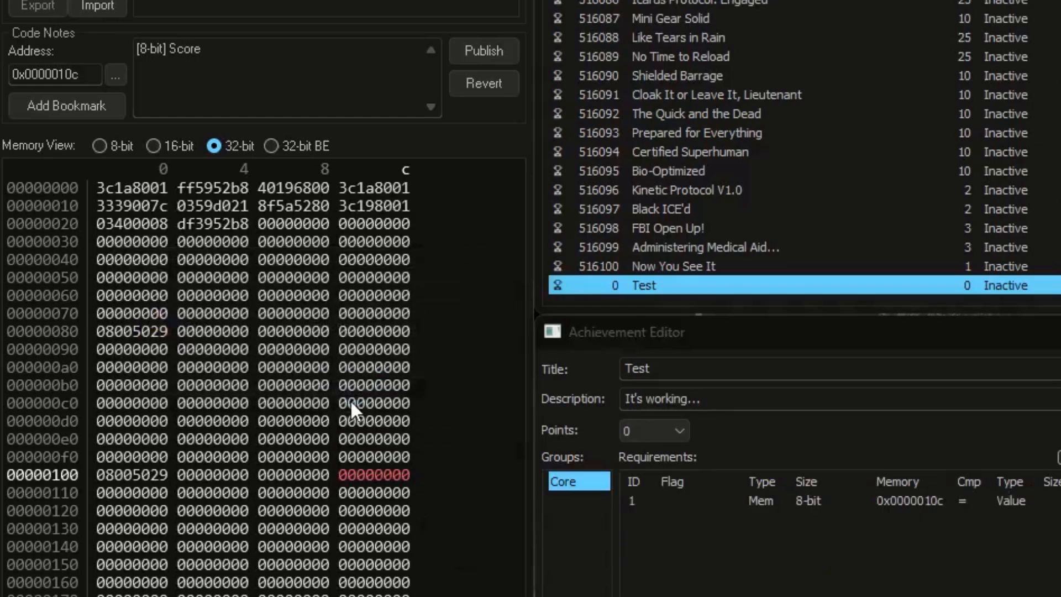
Step: Switch the memory view to 8-bit and change the remaining requirement's size to Bit4
{"action": "left_click", "coordinate": [101, 147]}
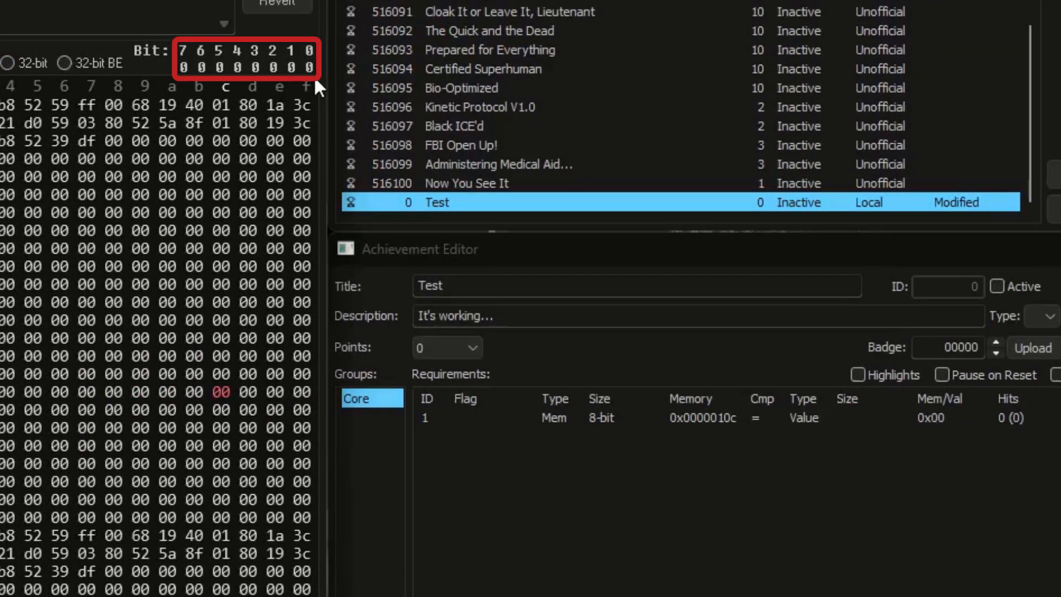
{"action": "left_click", "coordinate": [598, 424]}
{"action": "left_click", "coordinate": [600, 428]}
{"action": "left_click", "coordinate": [600, 493]}
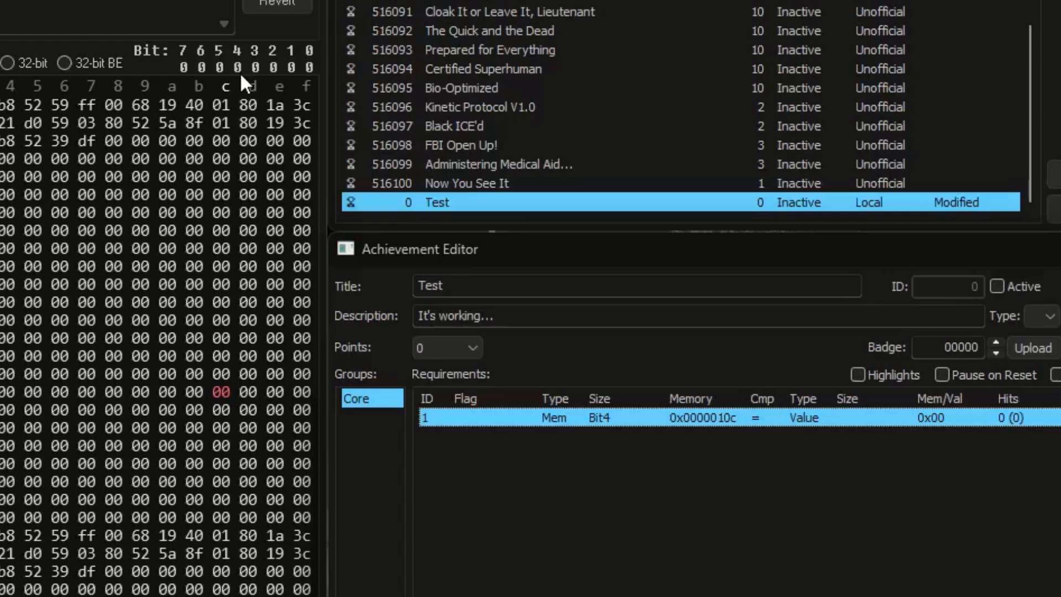
Step: Set the memory byte at 0x0000010c to 10 and the requirement's comparison value to 1
{"action": "left_click", "coordinate": [217, 393]}
{"action": "type", "text": "1"}
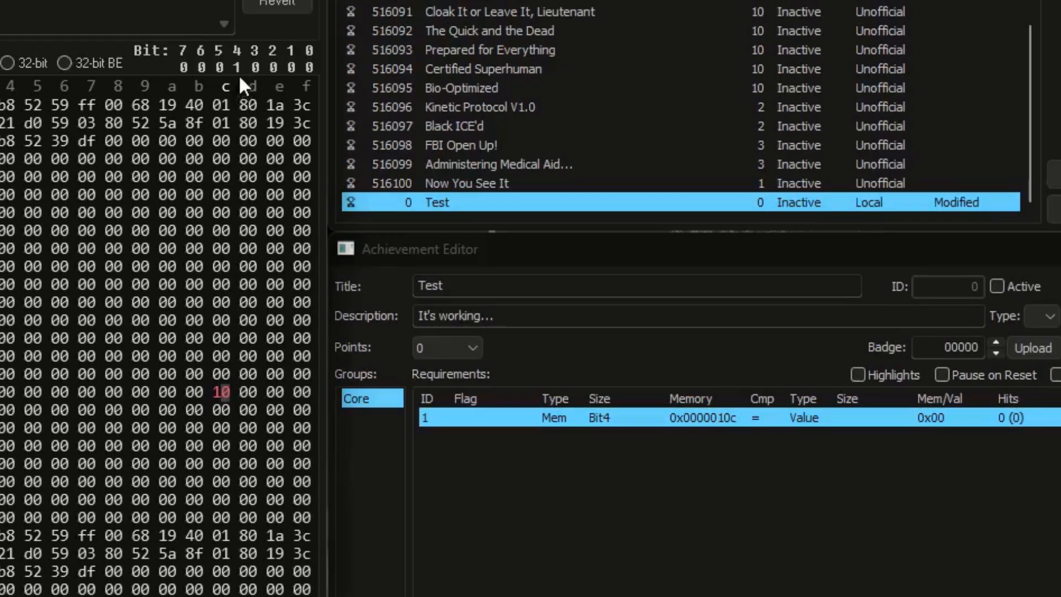
{"action": "left_click", "coordinate": [938, 419]}
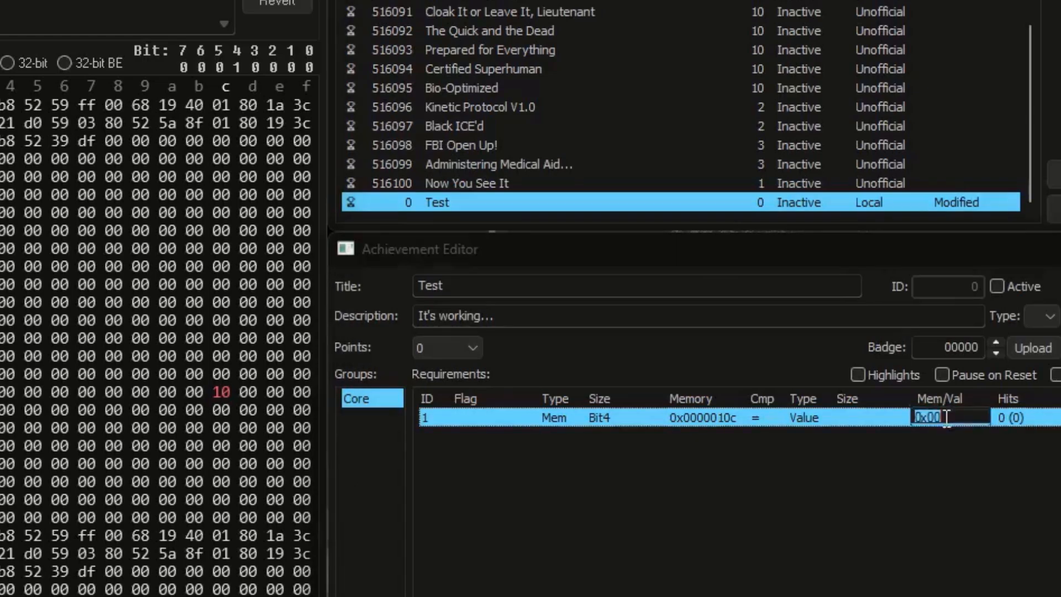
{"action": "type", "text": "1"}
{"action": "key", "text": "Return"}
Step: Activate the Test achievement and re-enter the byte at 0x0000010c as 10 to trigger it
{"action": "left_click", "coordinate": [997, 288]}
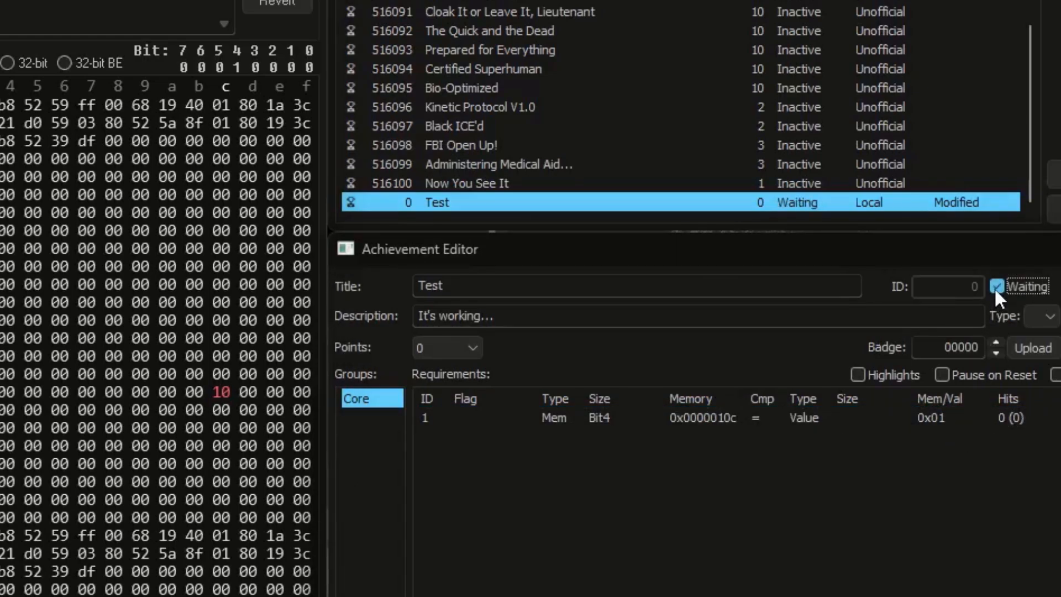
{"action": "left_click", "coordinate": [221, 392]}
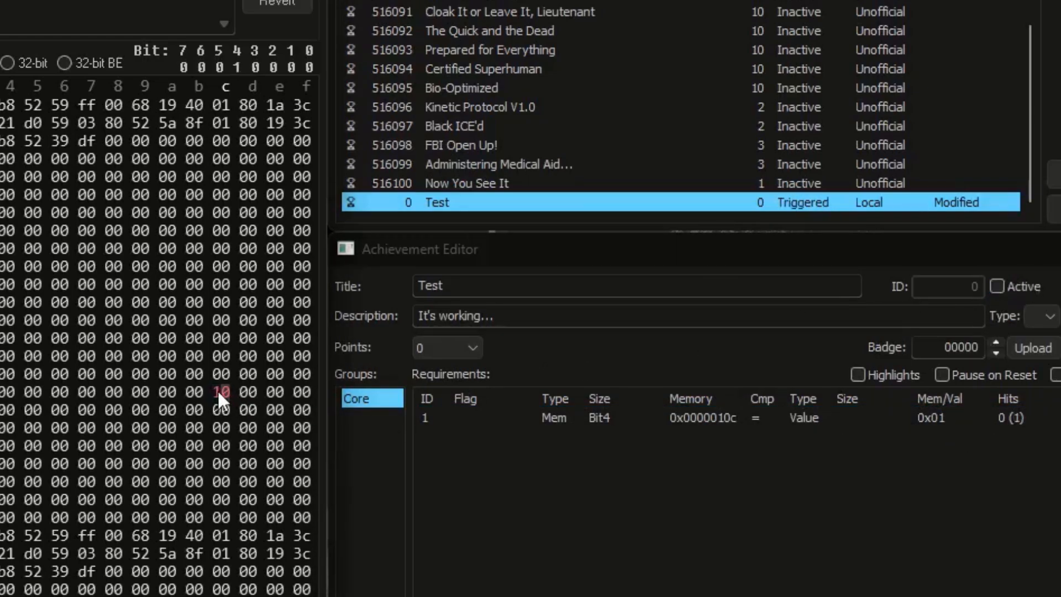
Step: Change the requirement's size to Upper4 and set the memory byte at 0x0000010c to f0
{"action": "left_click", "coordinate": [614, 421]}
{"action": "left_click", "coordinate": [616, 420]}
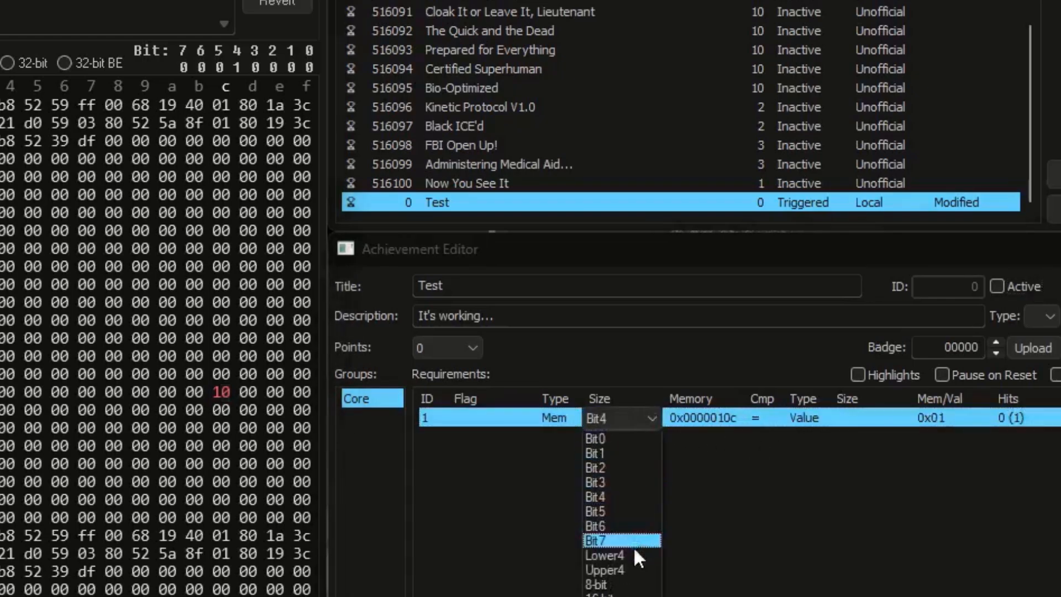
{"action": "left_click", "coordinate": [638, 570]}
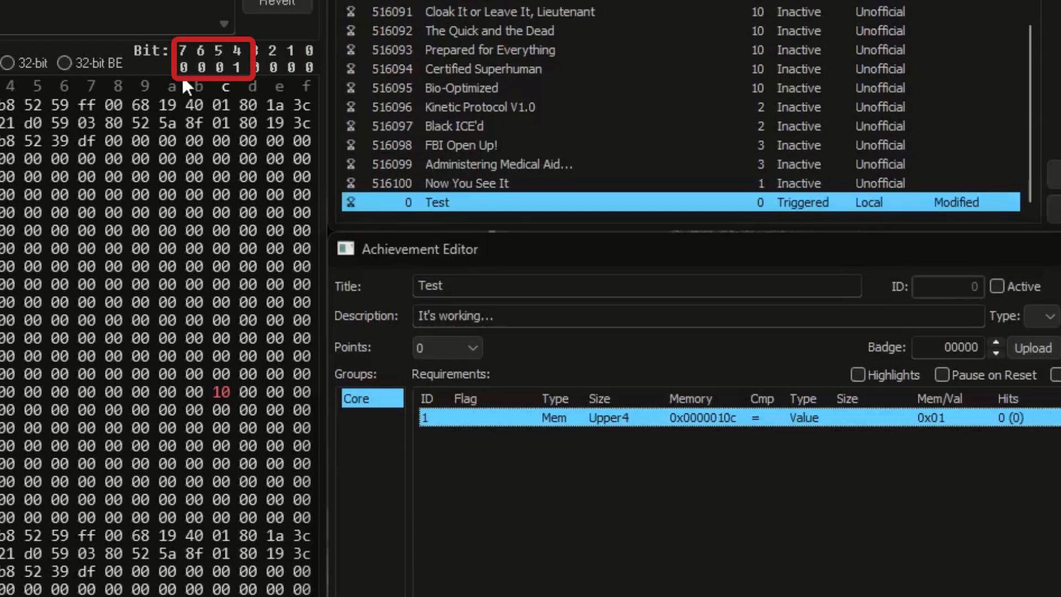
{"action": "left_click", "coordinate": [216, 390]}
{"action": "type", "text": "f"}
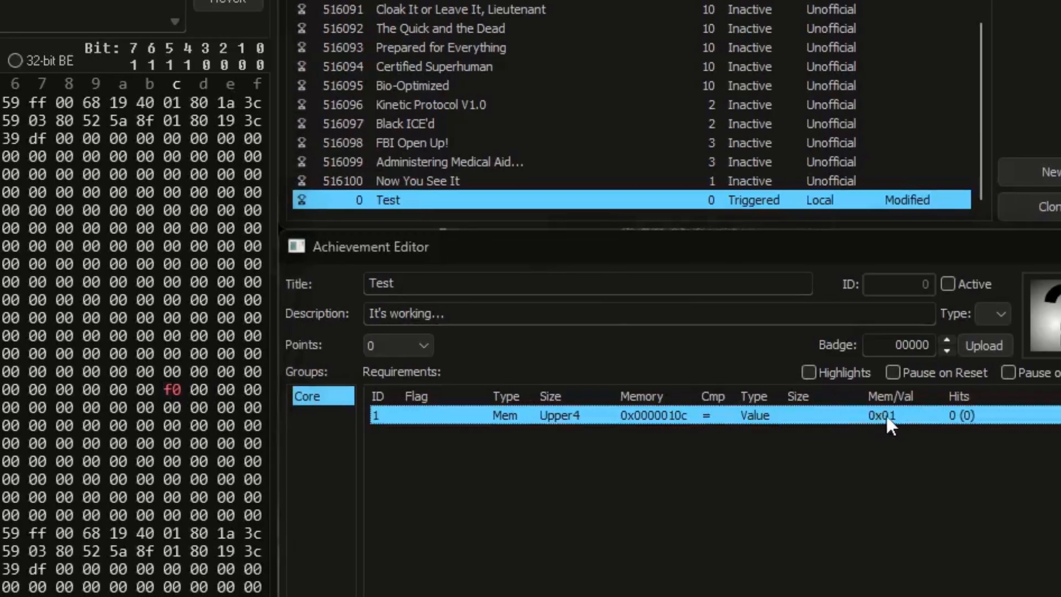
Step: Set the Upper4 requirement's comparison value to 0x0f
{"action": "double_click", "coordinate": [880, 418]}
{"action": "type", "text": "0x0f"}
{"action": "key", "text": "Return"}
Step: Activate the Test achievement, then change the byte at 0x0000010c to 00 and back to f0 to trigger it
{"action": "left_click", "coordinate": [947, 283]}
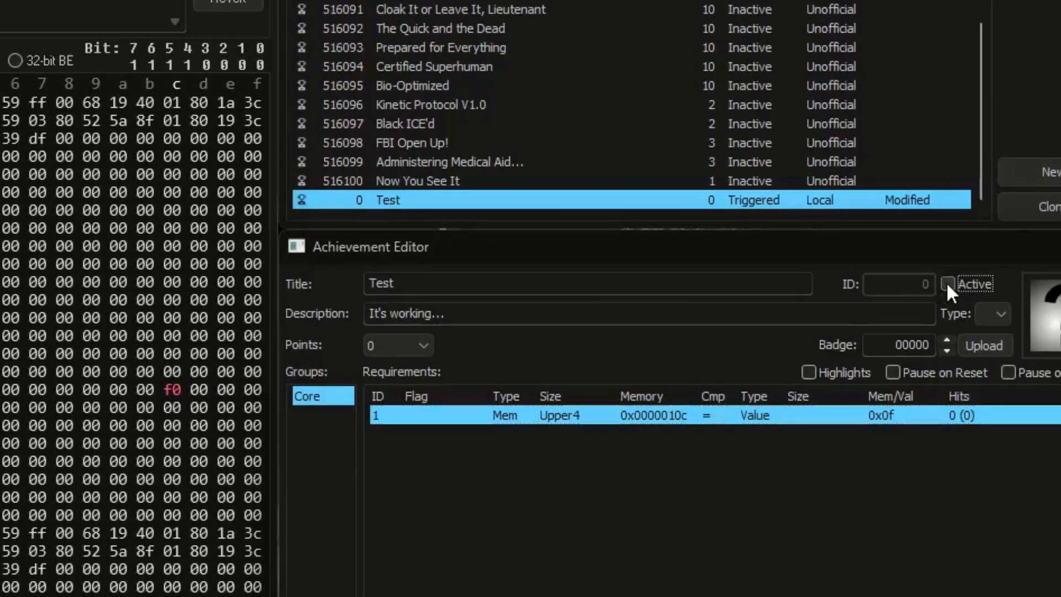
{"action": "left_click", "coordinate": [171, 390]}
{"action": "type", "text": "0"}
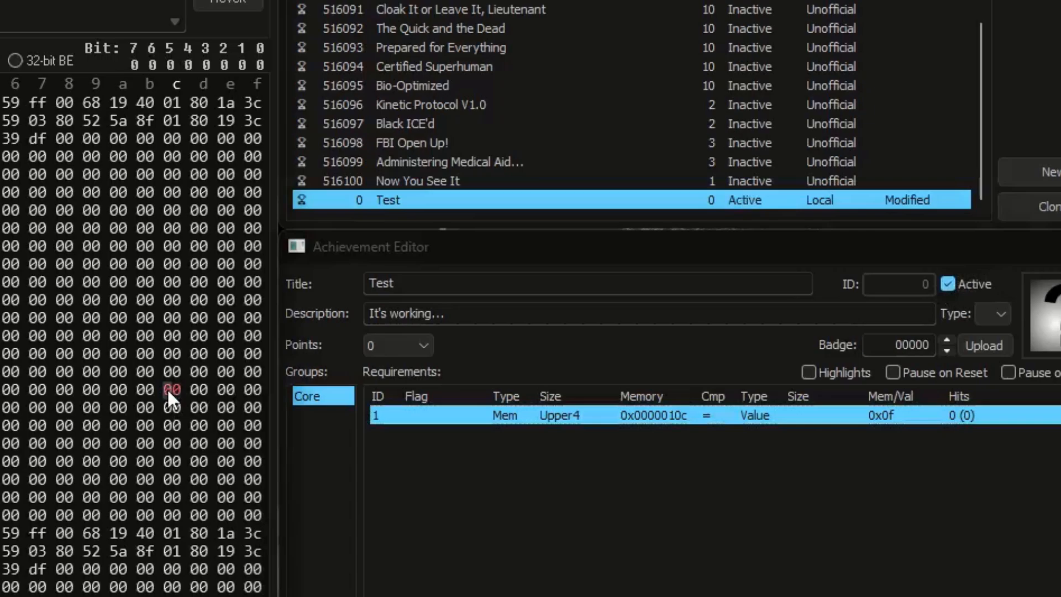
{"action": "type", "text": "f"}
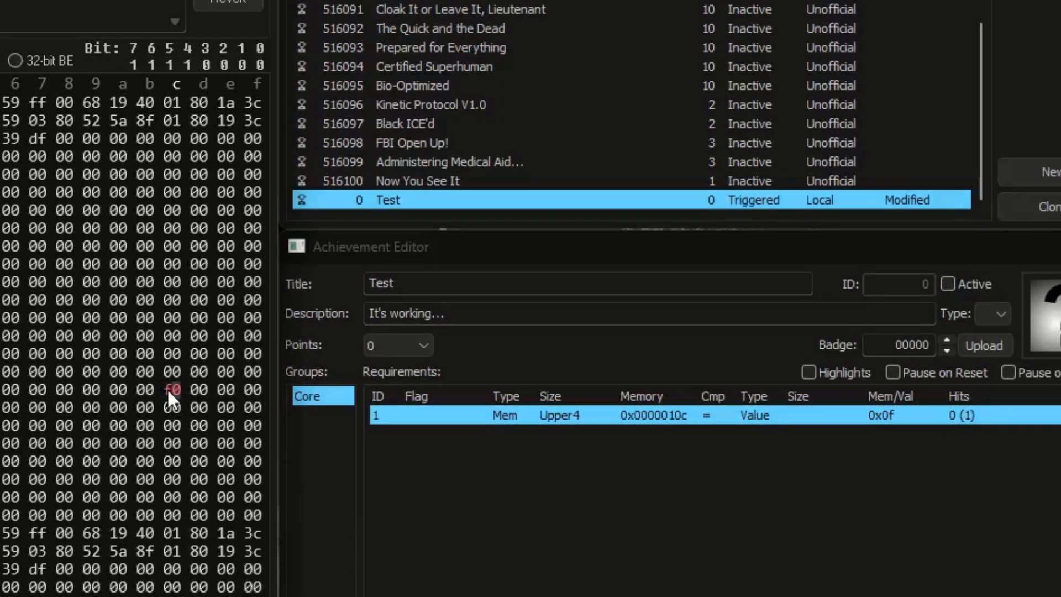
Step: Change the requirement's size to BitCount and set the memory byte at 0x0000010c to fc
{"action": "left_click", "coordinate": [576, 420]}
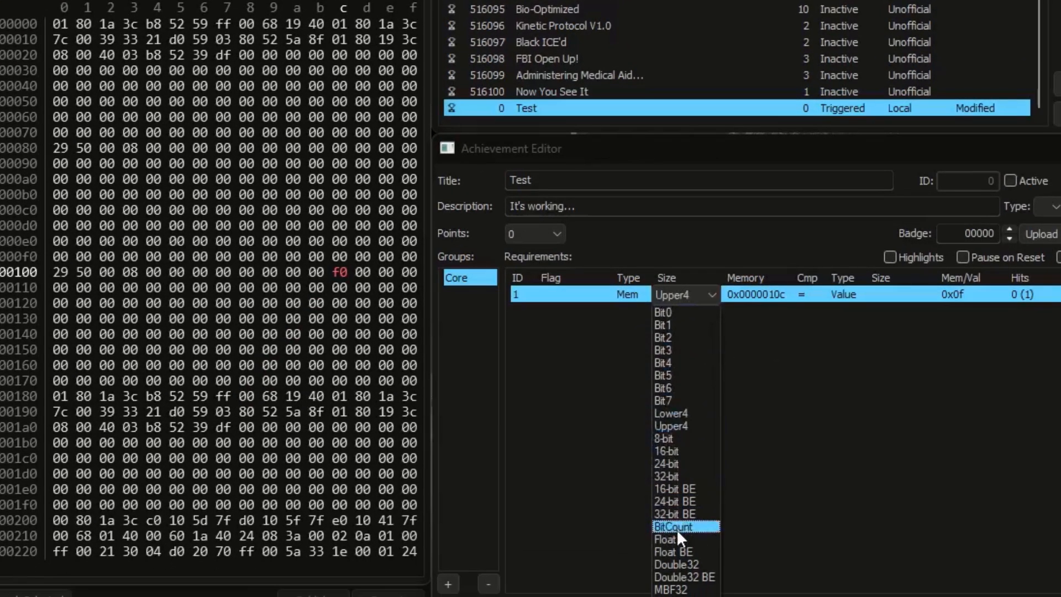
{"action": "left_click", "coordinate": [676, 528]}
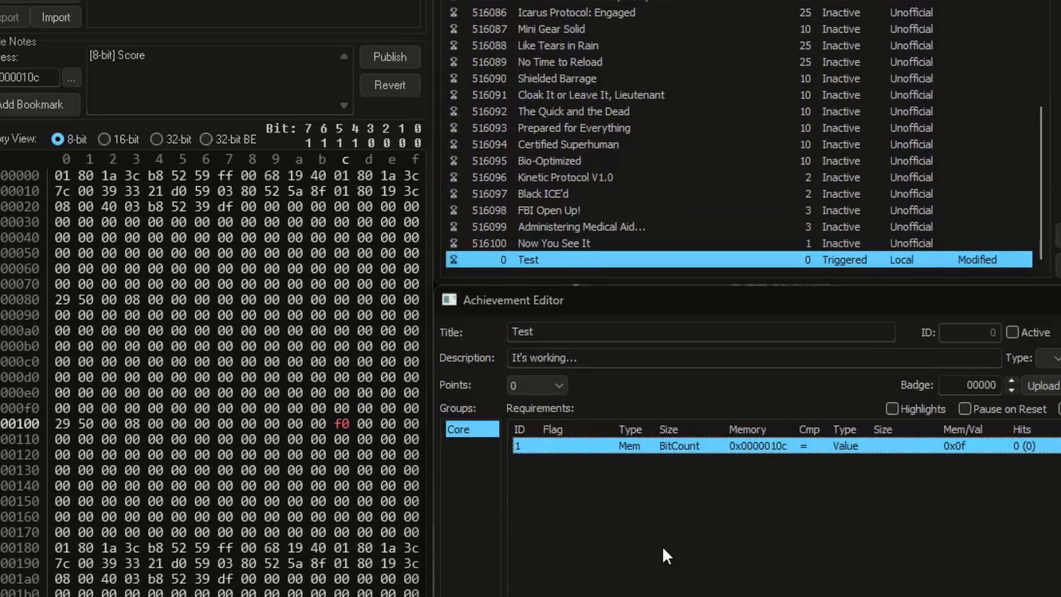
{"action": "left_click", "coordinate": [338, 427]}
{"action": "type", "text": "c"}
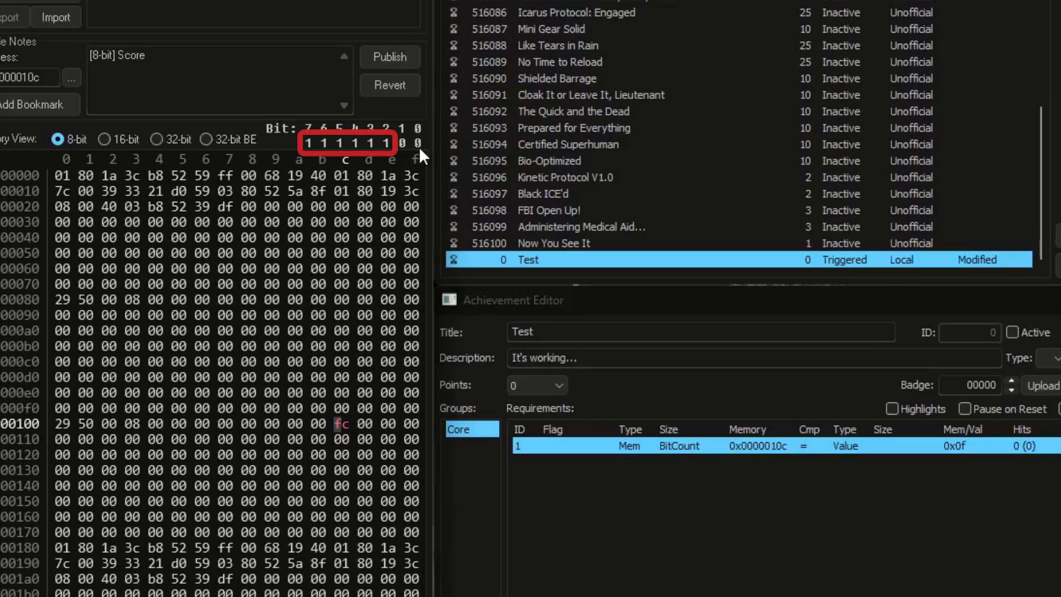
Step: Set the BitCount comparison value to 0x06 and trigger the activated Test achievement with the byte fc at 0x0000010c
{"action": "left_click", "coordinate": [1012, 332]}
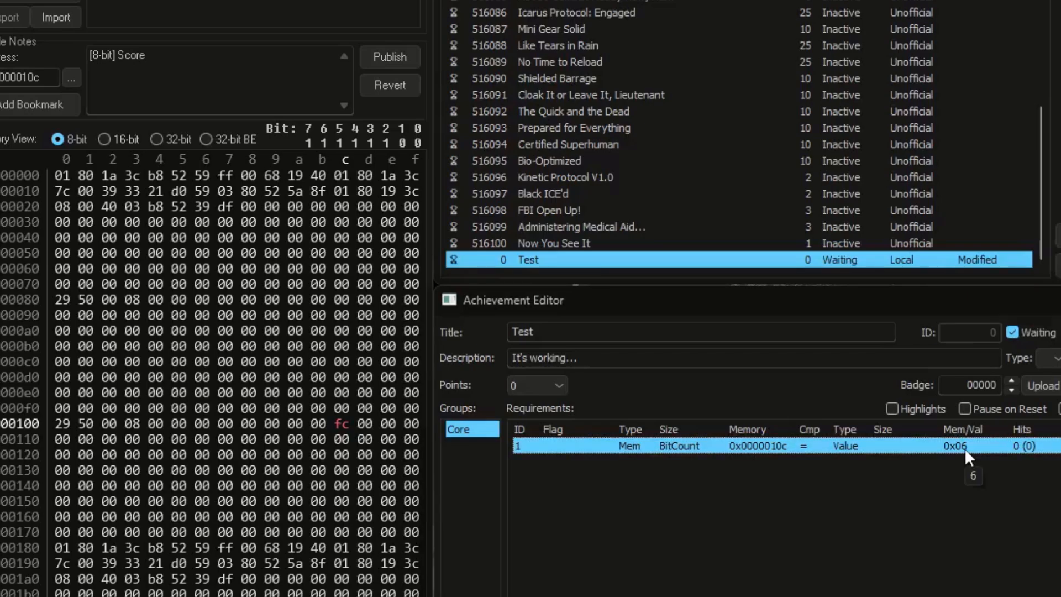
{"action": "type", "text": "c"}
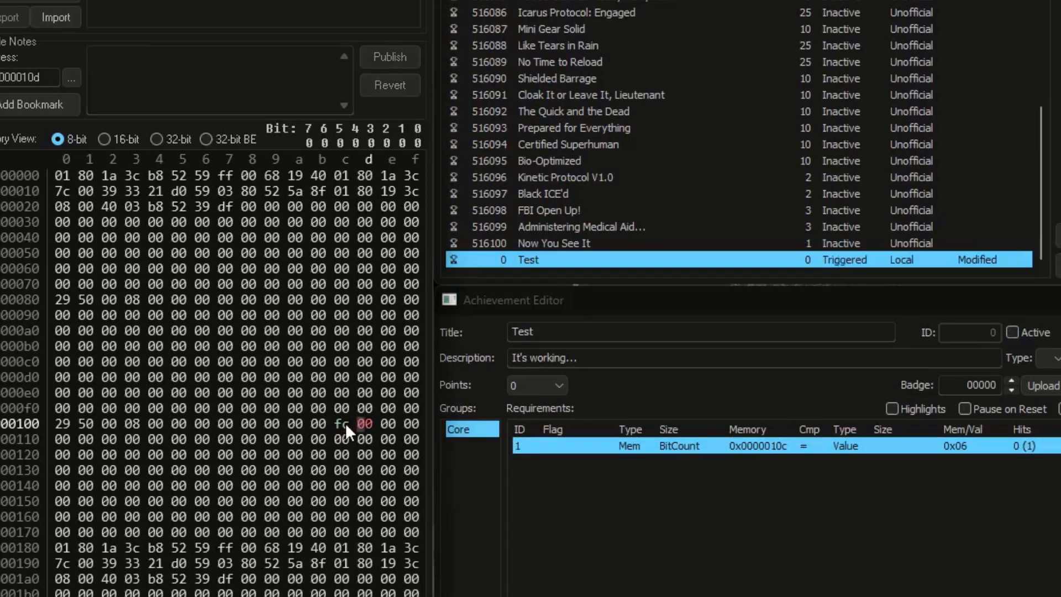
{"action": "left_click", "coordinate": [344, 422]}
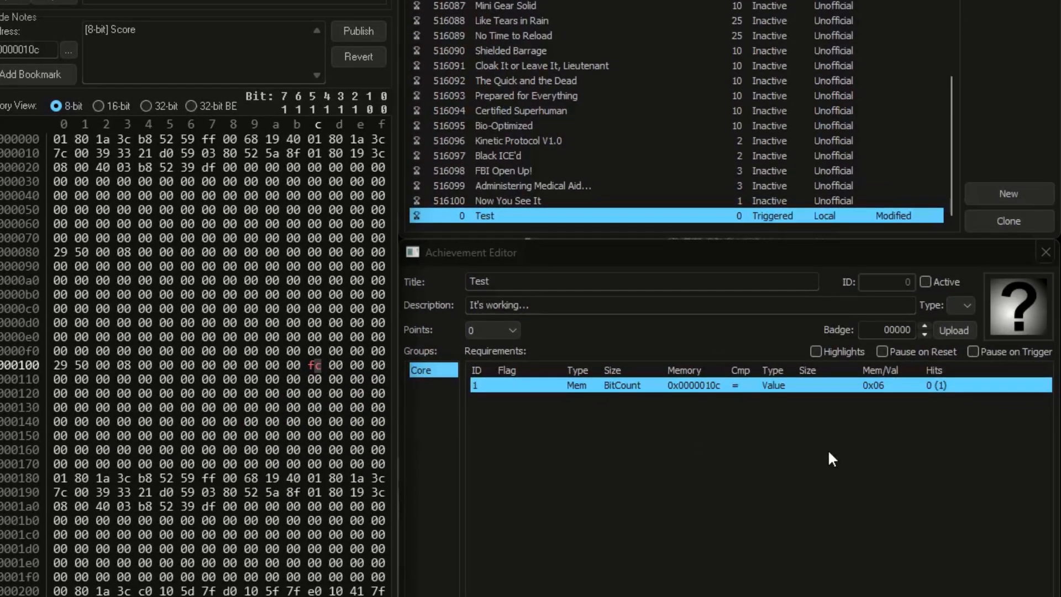
Step: Switch the memory view to 32-bit and replace the BitCount requirement with a new one for address 0x0000010c
{"action": "left_click_drag", "start_coordinate": [755, 453], "coordinate": [592, 341]}
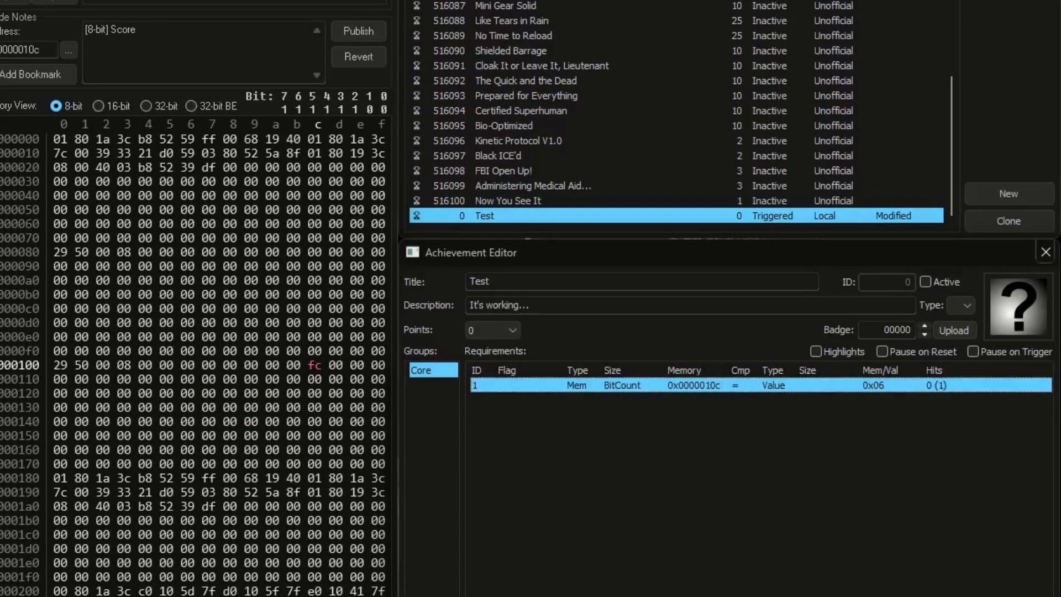
{"action": "key", "text": "Delete"}
{"action": "left_click", "coordinate": [246, 301]}
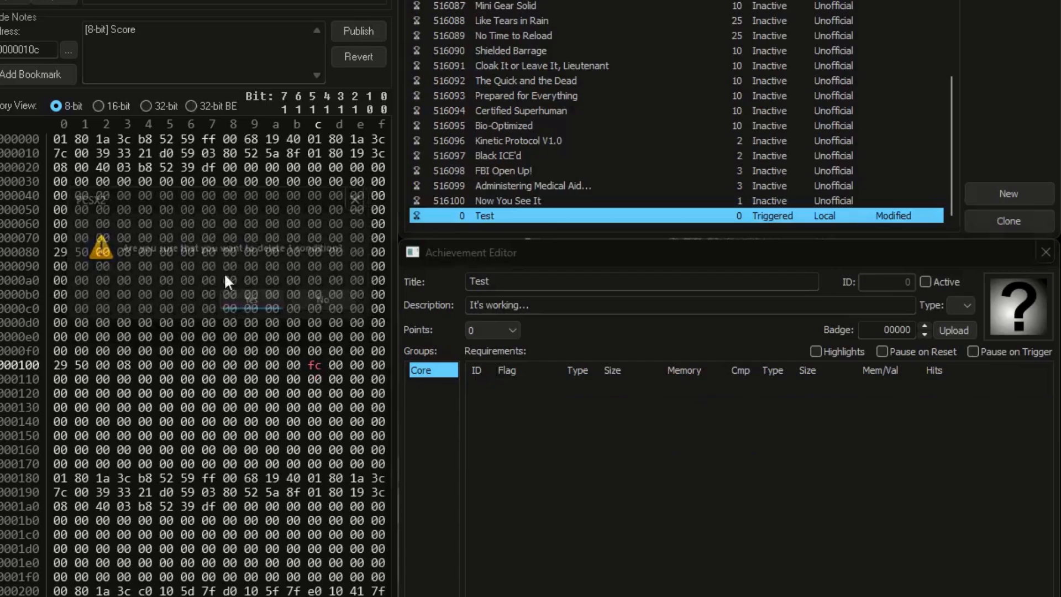
{"action": "left_click", "coordinate": [147, 106]}
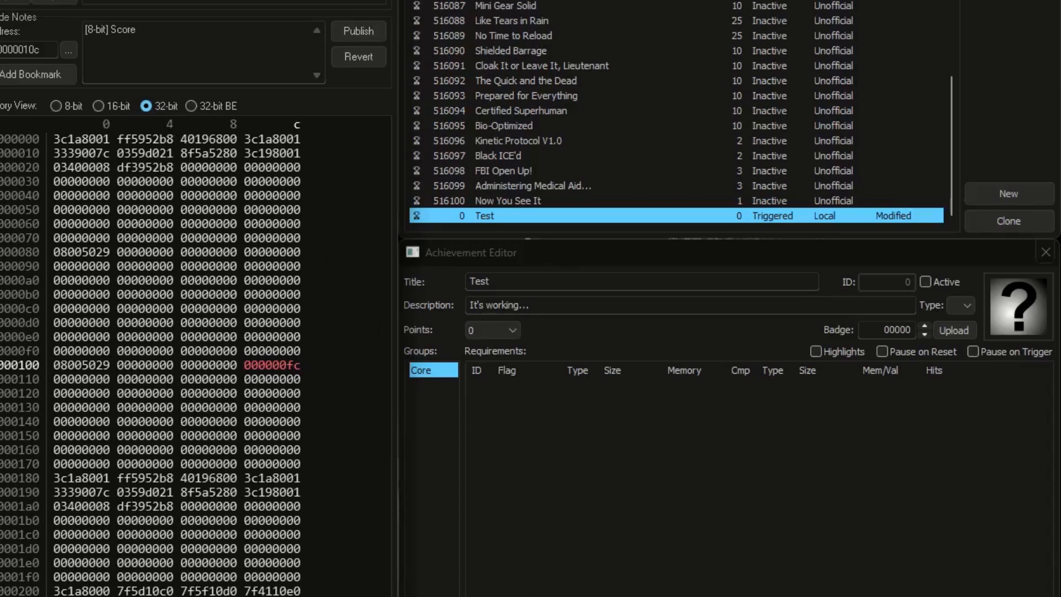
{"action": "left_click", "coordinate": [488, 596]}
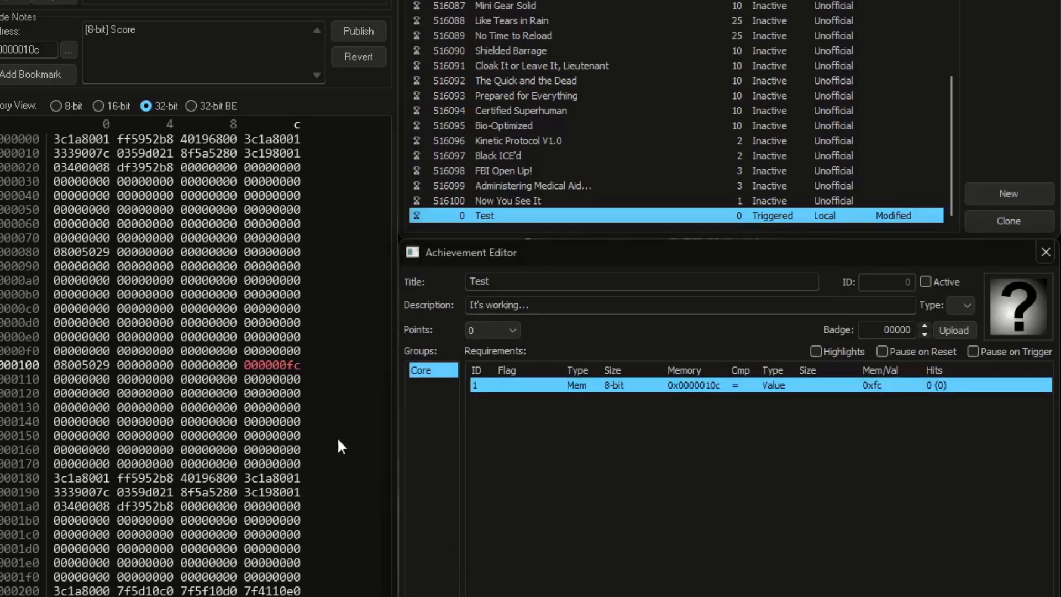
Step: Write the code note "[16-bit] Health" for address 0x0000011c and add a requirement for it
{"action": "left_click", "coordinate": [294, 386]}
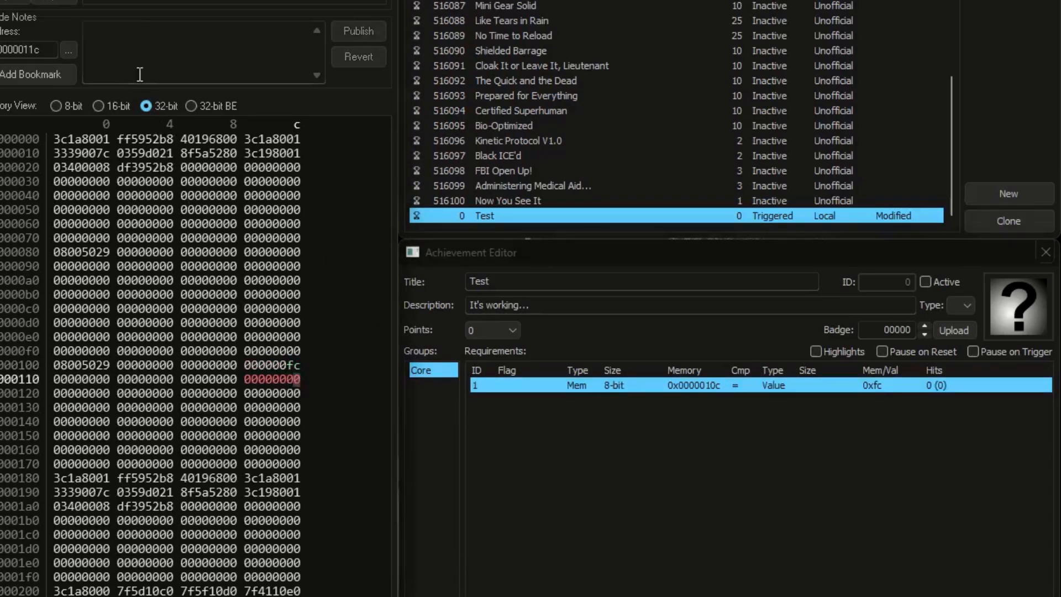
{"action": "left_click", "coordinate": [130, 53]}
{"action": "type", "text": "[16-bit] Health"}
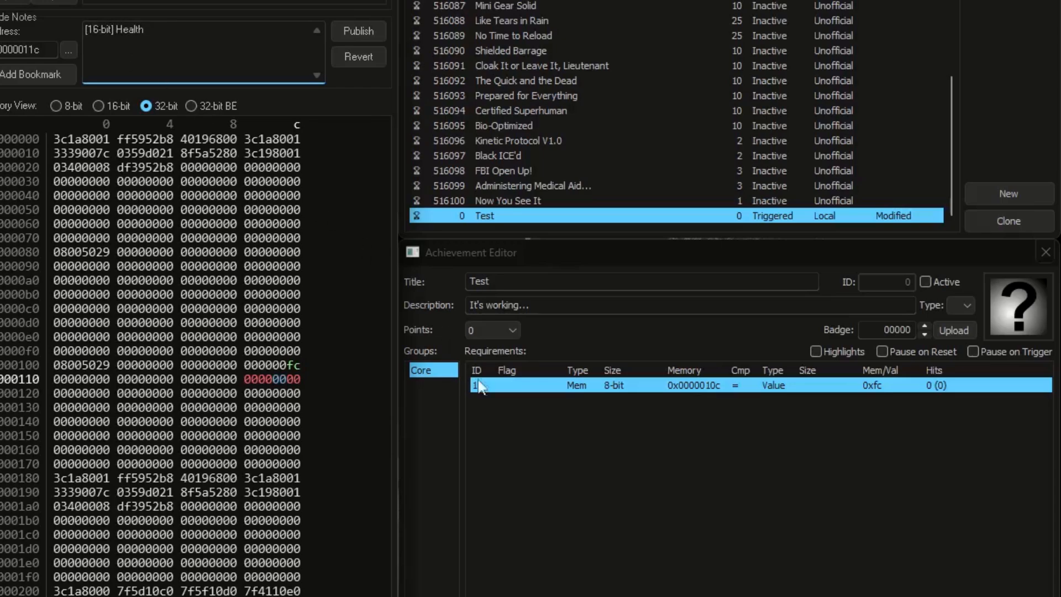
{"action": "left_click", "coordinate": [516, 596]}
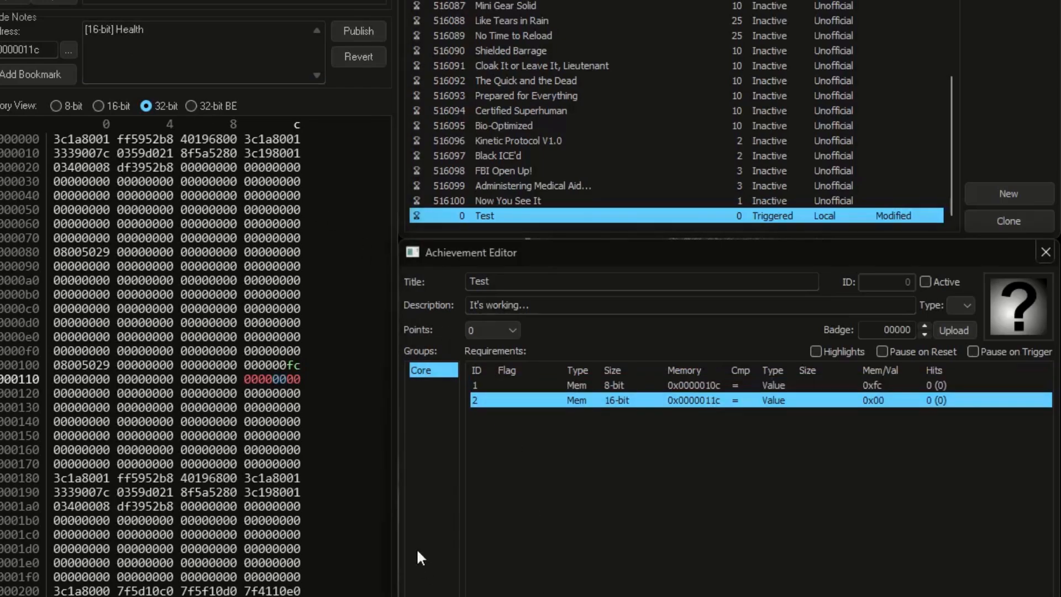
Step: Write the code note "[32-bit] Checkpoint" for address 0x0000012c and add a requirement for it
{"action": "left_click", "coordinate": [294, 391]}
{"action": "left_click", "coordinate": [132, 64]}
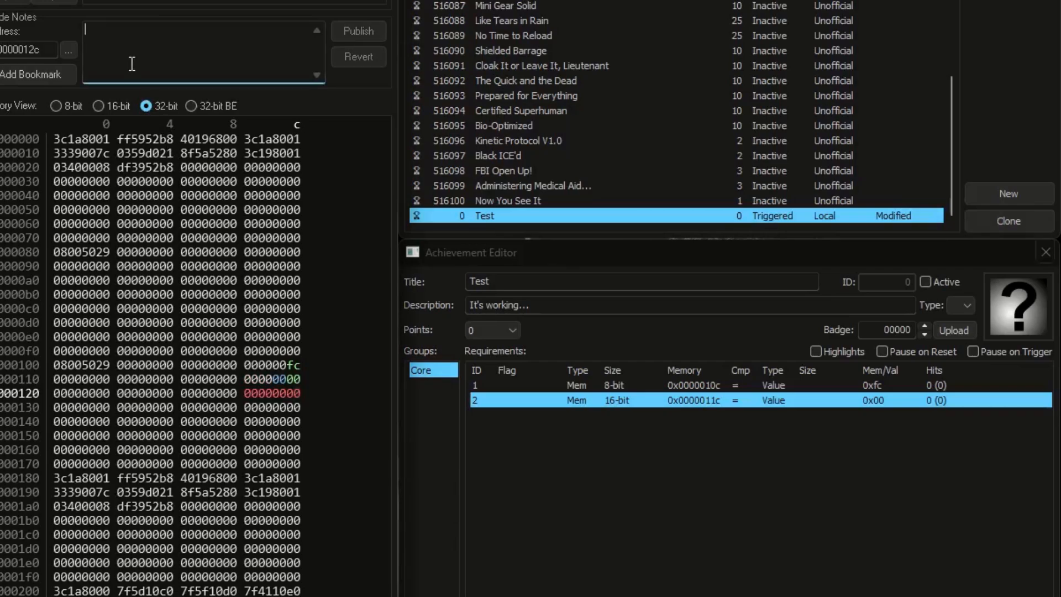
{"action": "type", "text": "[32-bit] Checkpoint"}
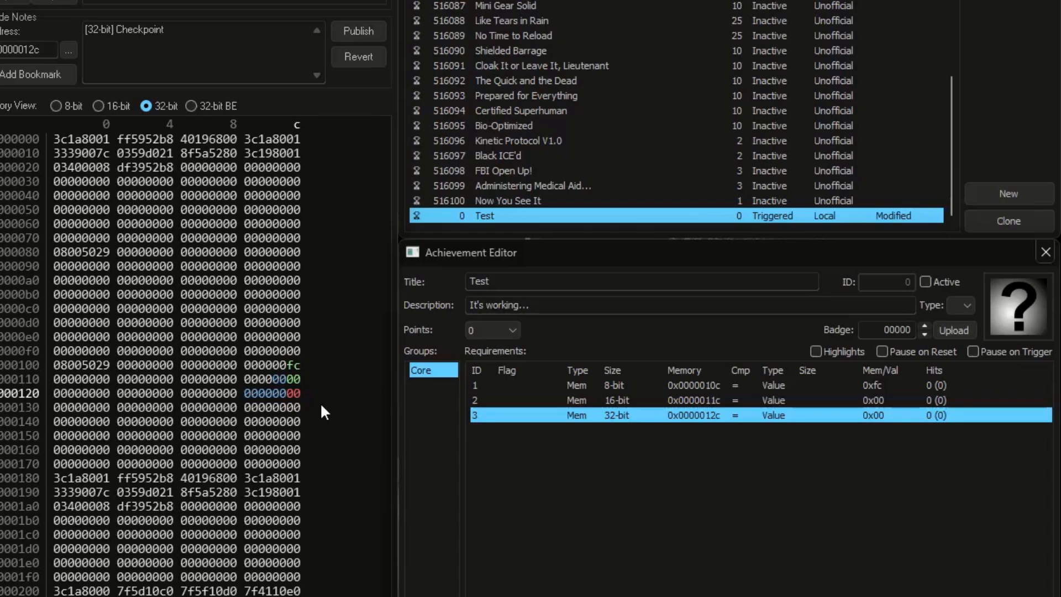
Step: Change the size tag in the Checkpoint code note at 0x0000012c to [16-bytes]
{"action": "left_click", "coordinate": [298, 392]}
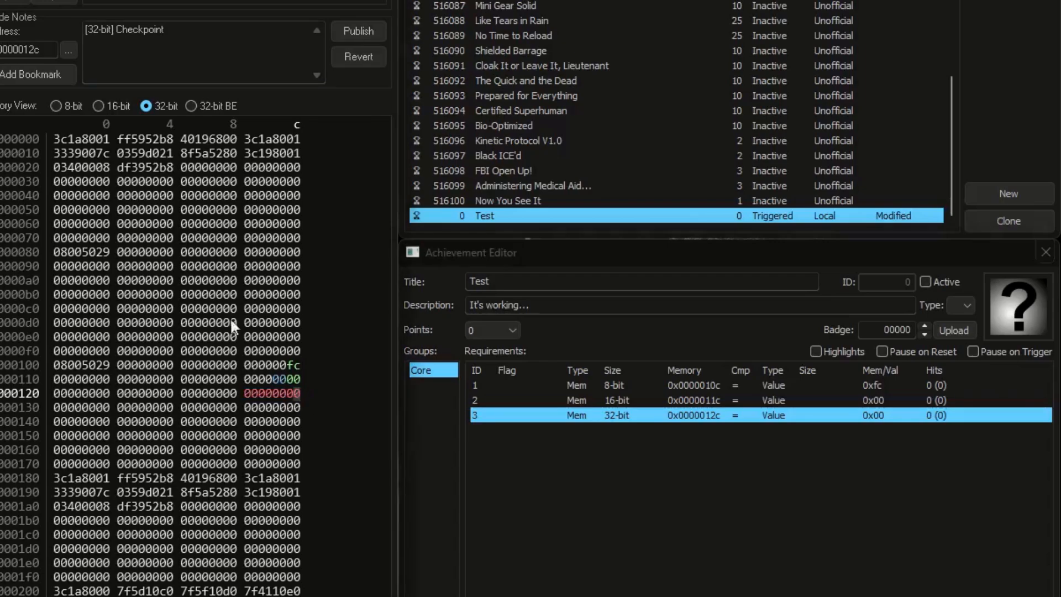
{"action": "mouse_move", "coordinate": [98, 30]}
{"action": "left_mouse_down"}
{"action": "mouse_move", "coordinate": [88, 30]}
{"action": "mouse_move", "coordinate": [104, 29]}
{"action": "left_mouse_up"}
{"action": "type", "text": "16-bytes"}
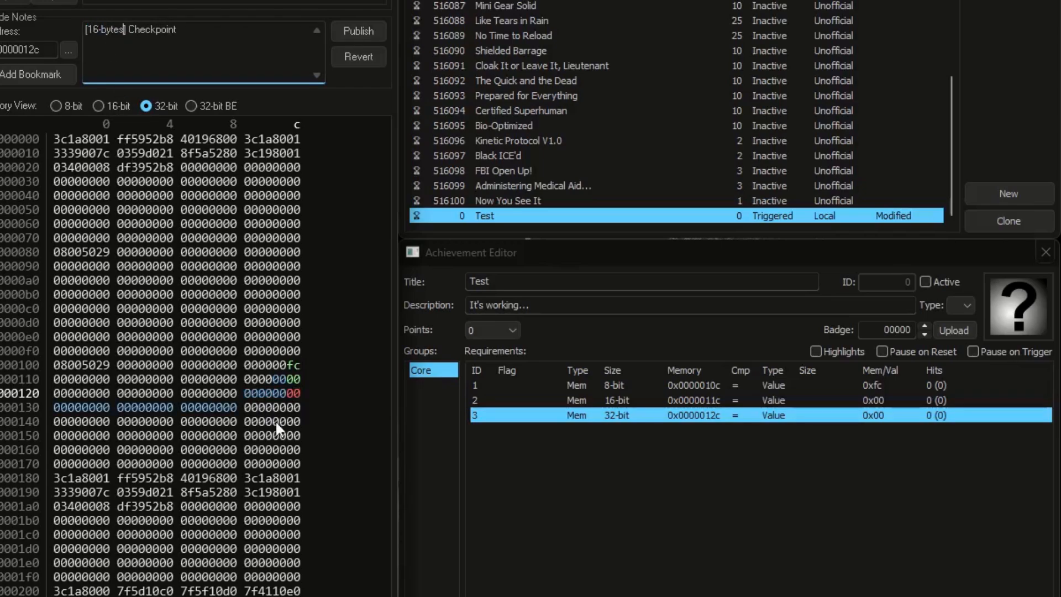
Step: Restore the Checkpoint code note's size tag to [32-bit] and deselect the requirement
{"action": "key", "text": "ctrl+z"}
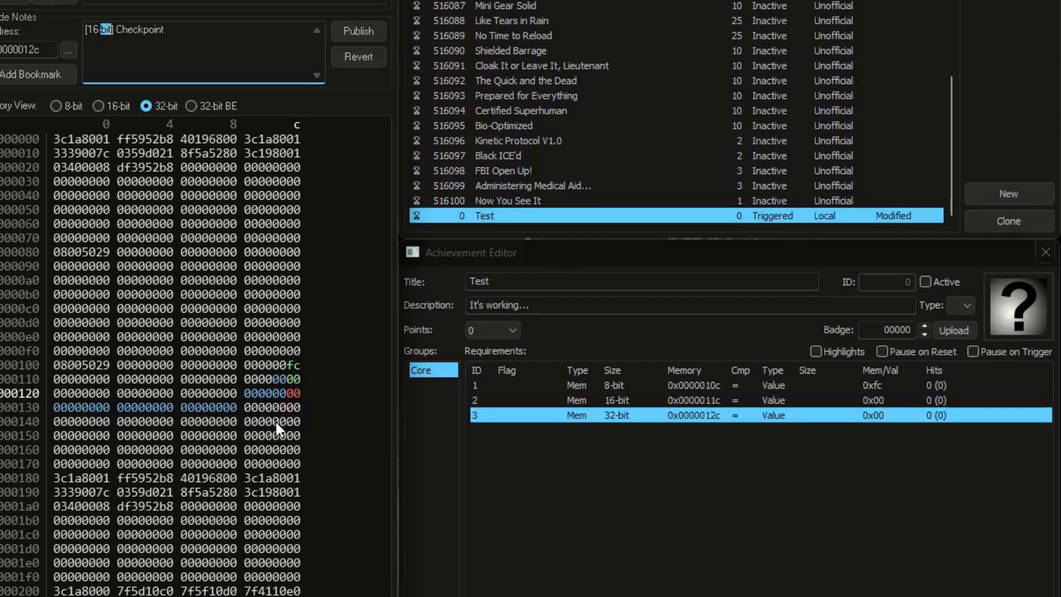
{"action": "key", "text": "Left"}
{"action": "key", "text": "shift+Left"}
{"action": "key", "text": "shift+Left"}
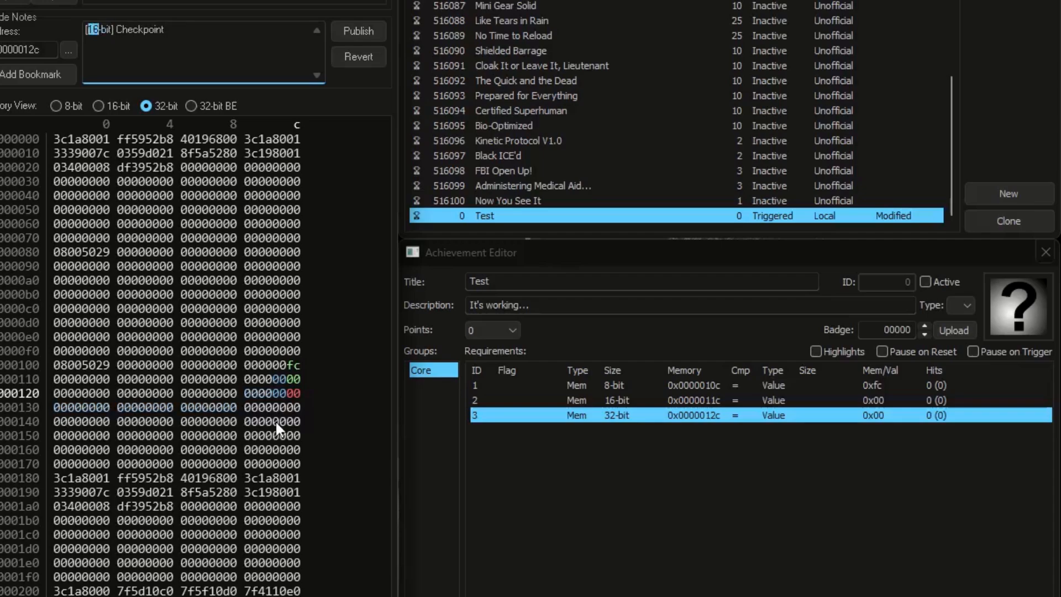
{"action": "type", "text": "32"}
{"action": "left_click", "coordinate": [689, 505]}
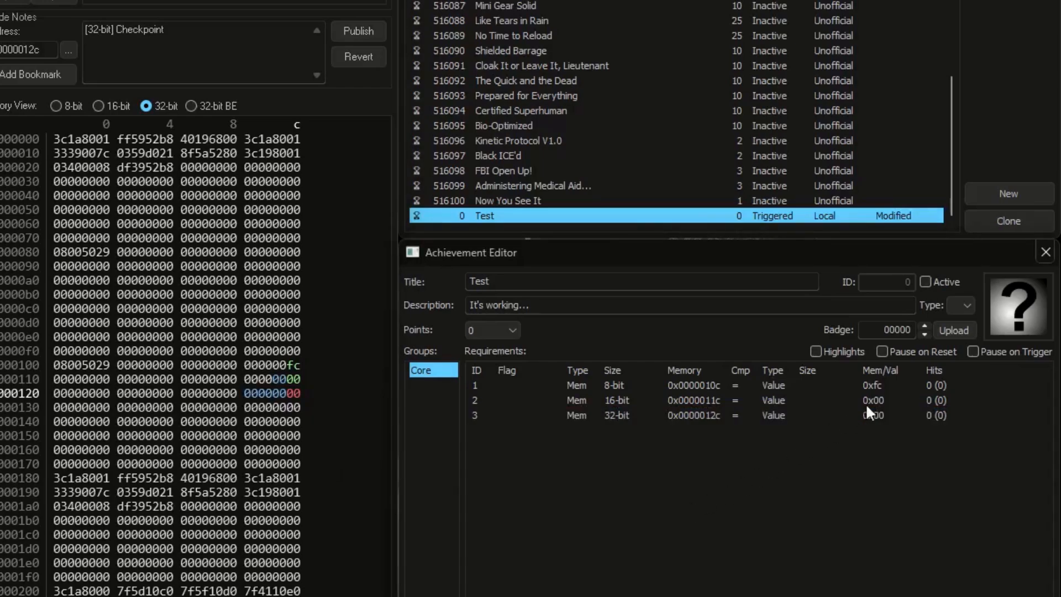
Step: Set the comparison value of the 8-bit requirement to 0x23 and of the 16-bit requirement to 0x1228
{"action": "left_click", "coordinate": [895, 386]}
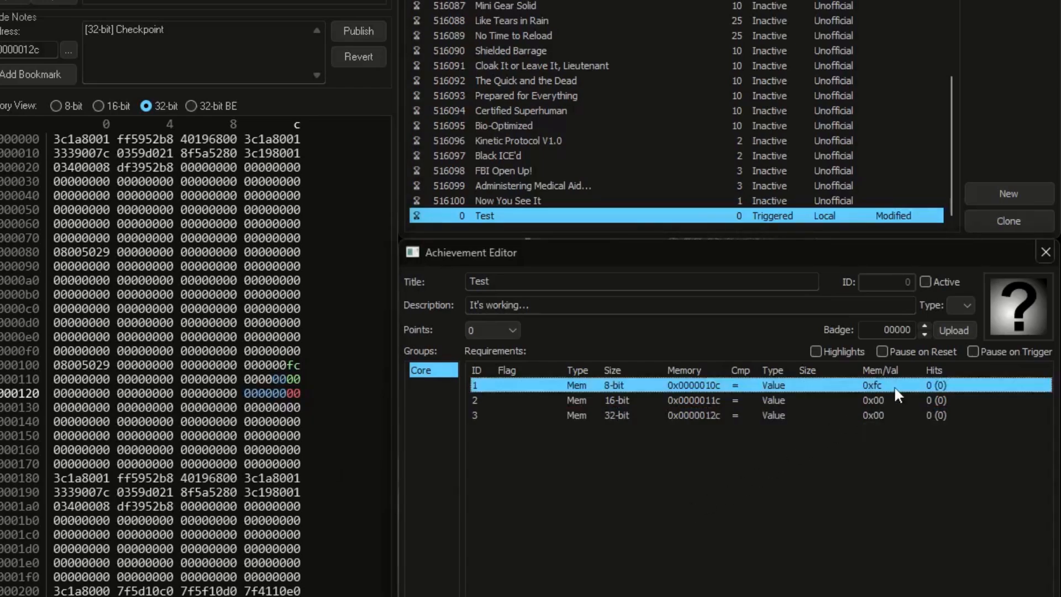
{"action": "left_click", "coordinate": [894, 385]}
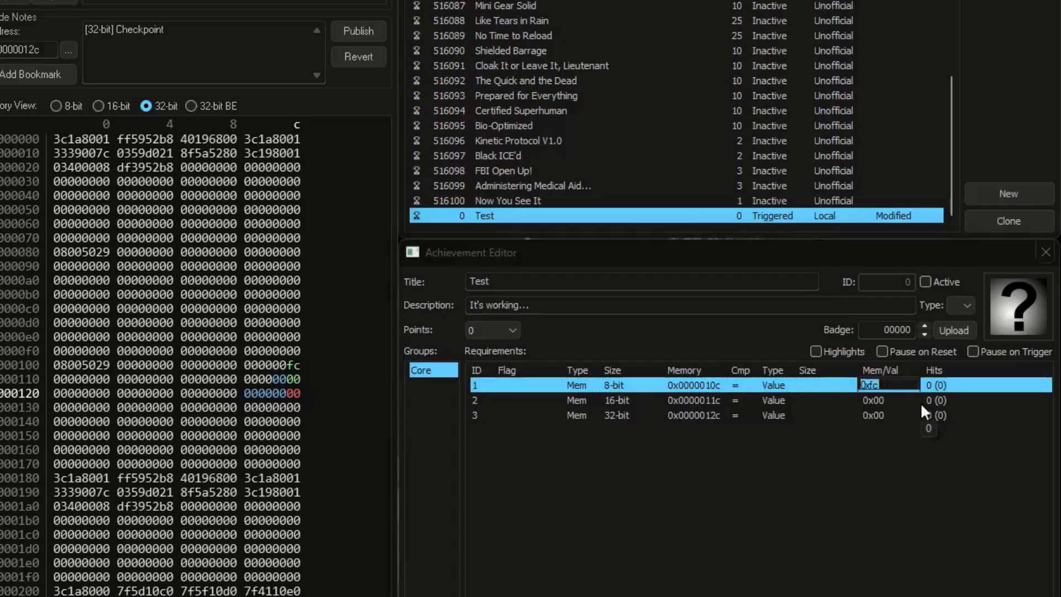
{"action": "type", "text": "0x23"}
{"action": "key", "text": "Return"}
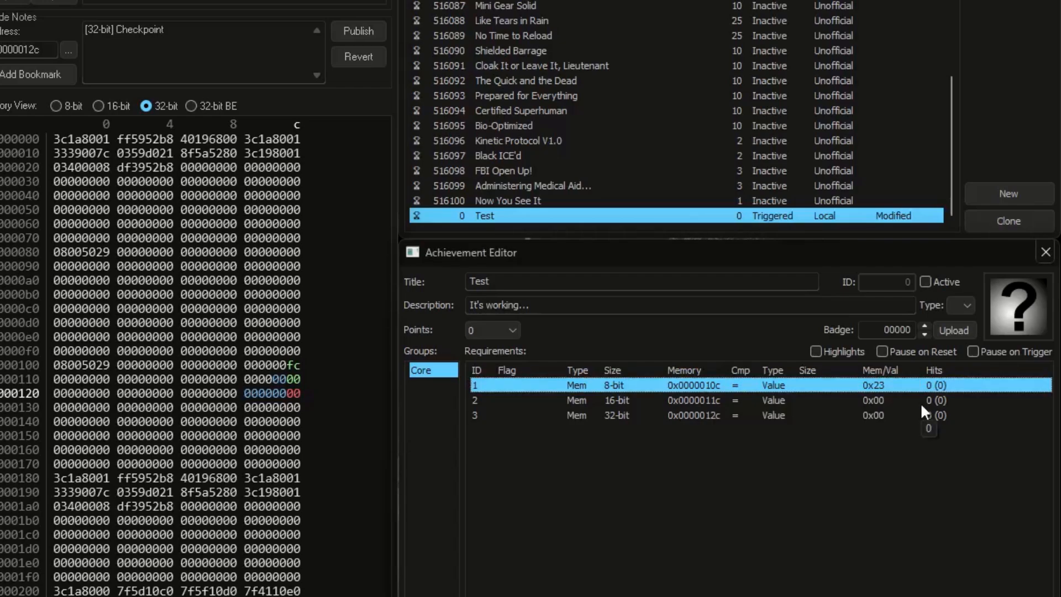
{"action": "left_click", "coordinate": [903, 400]}
{"action": "left_click", "coordinate": [877, 400]}
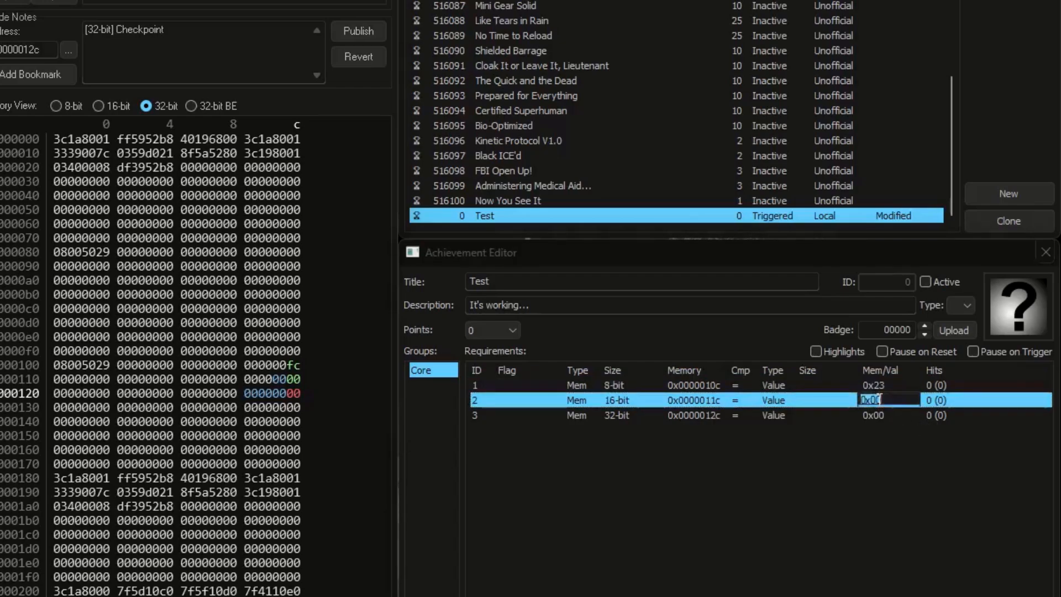
{"action": "type", "text": "1228"}
{"action": "key", "text": "Return"}
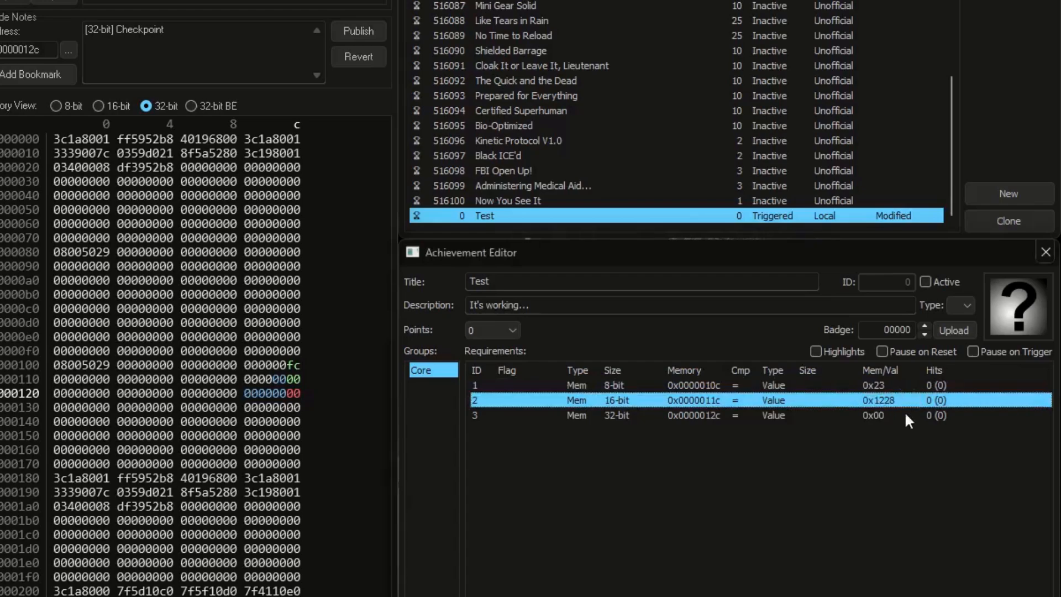
Step: Set the 32-bit requirement's comparison value to 0x33320309, activate the Test achievement, and select its first requirement
{"action": "double_click", "coordinate": [891, 415]}
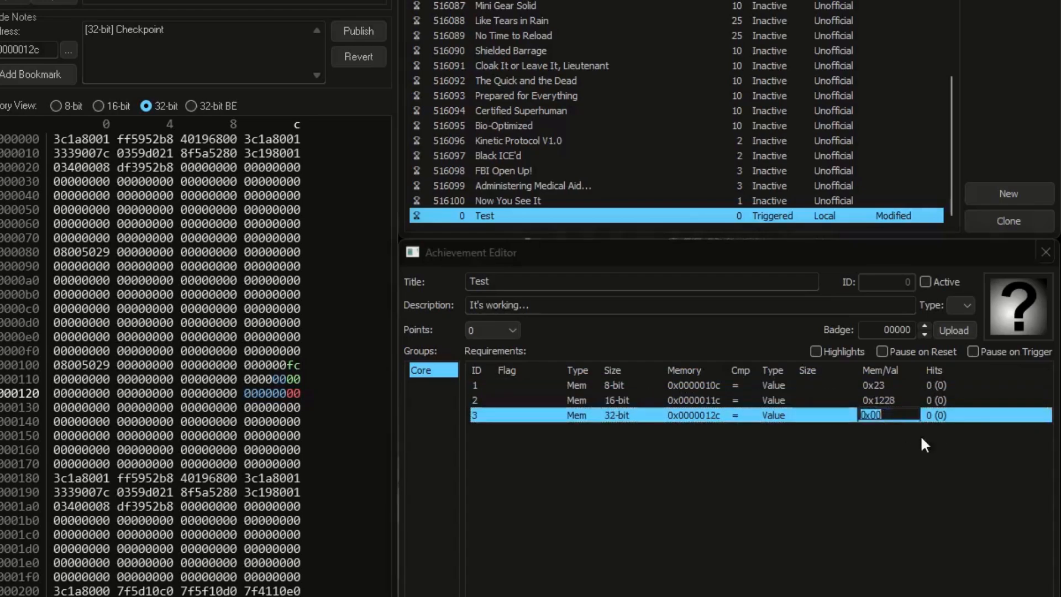
{"action": "type", "text": "33320309"}
{"action": "key", "text": "Return"}
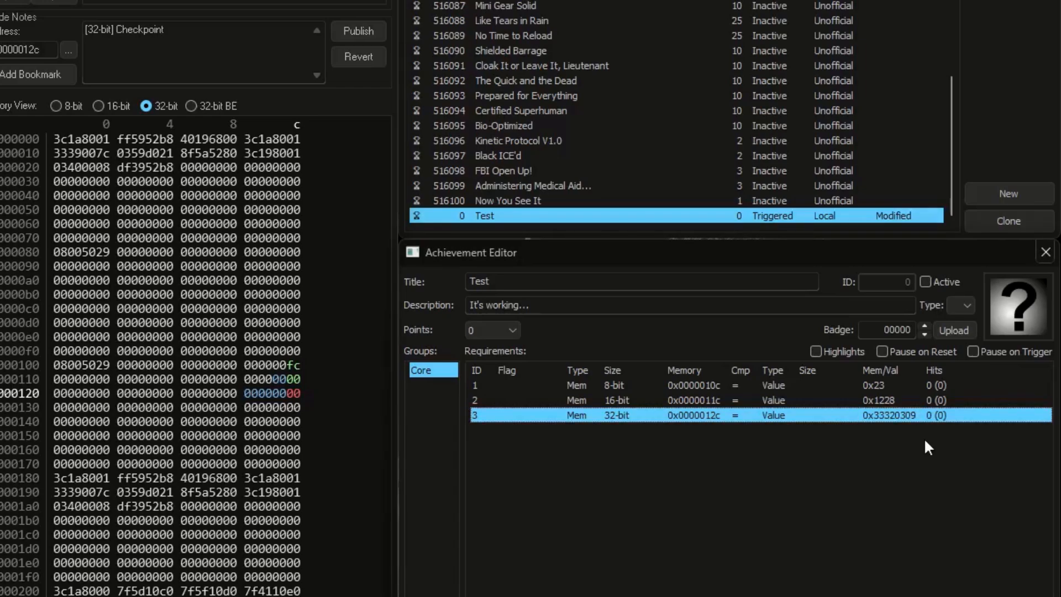
{"action": "left_click", "coordinate": [925, 282]}
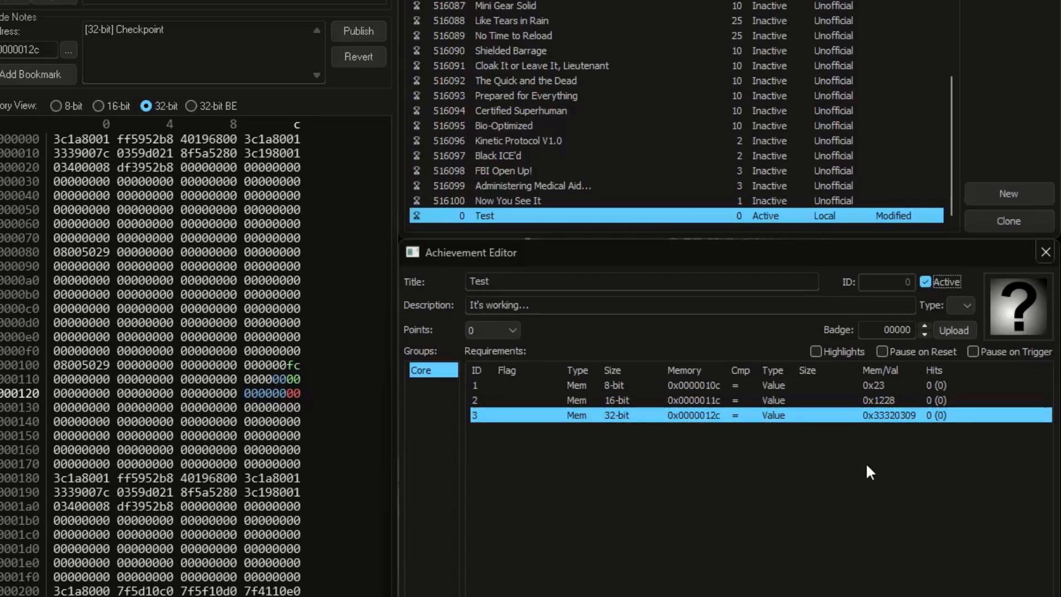
{"action": "left_click", "coordinate": [914, 387]}
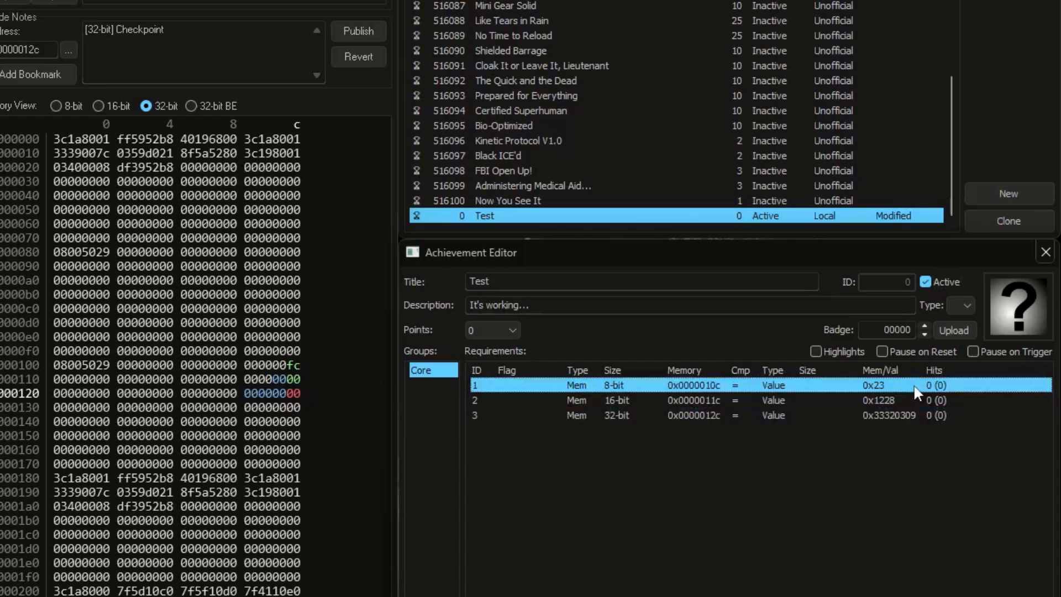
Step: Write 23 to the byte at 0x0000010c, 1228 to the 16-bit value at 0x0000011c and 33320309 to the 32-bit value at 0x0000012c
{"action": "left_click", "coordinate": [290, 366]}
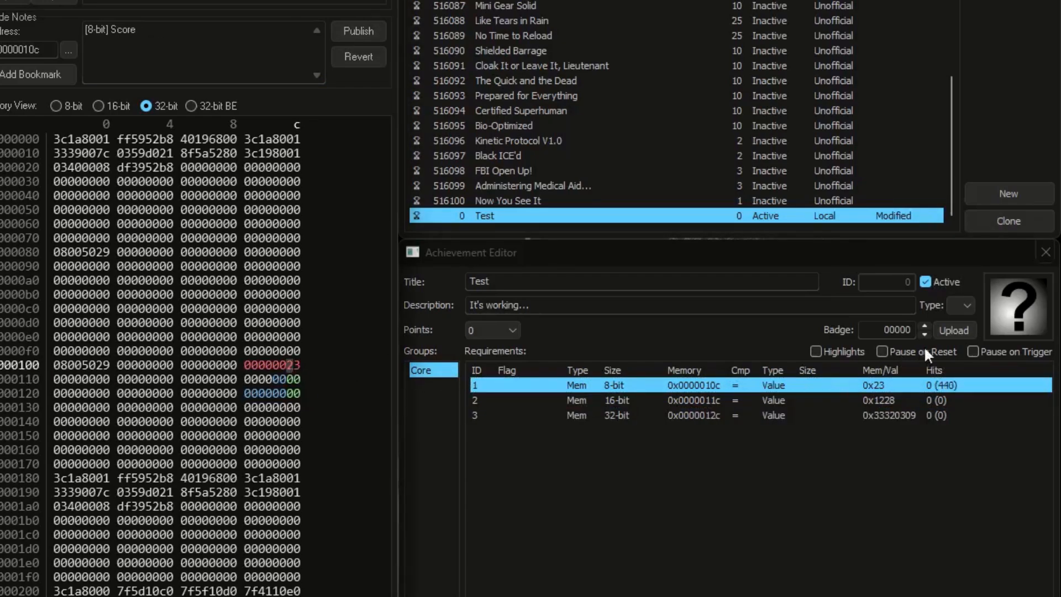
{"action": "left_click", "coordinate": [275, 380]}
{"action": "type", "text": "1228"}
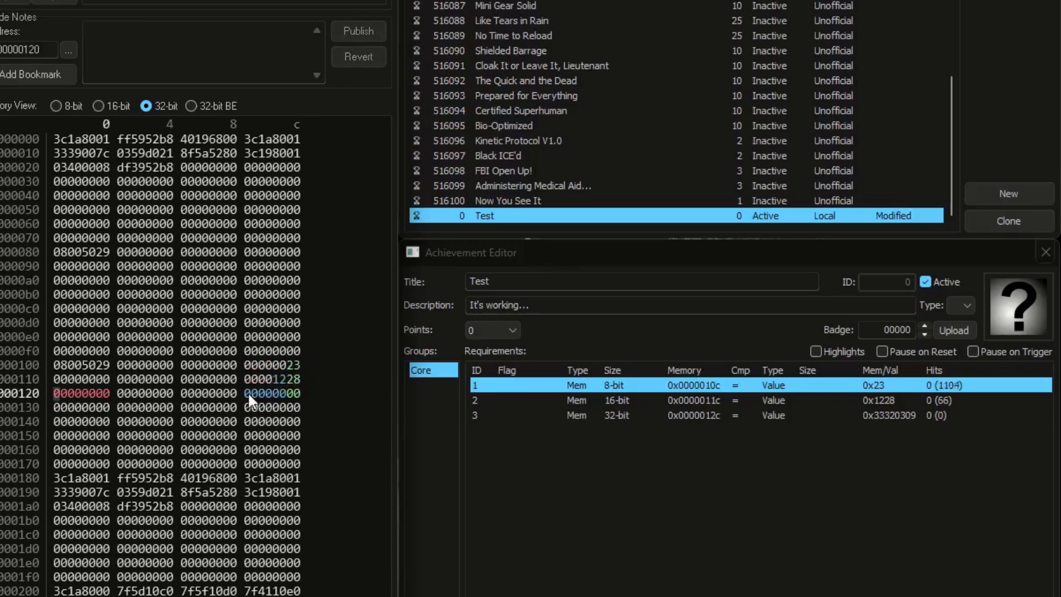
{"action": "left_click", "coordinate": [247, 392]}
{"action": "type", "text": "33320309"}
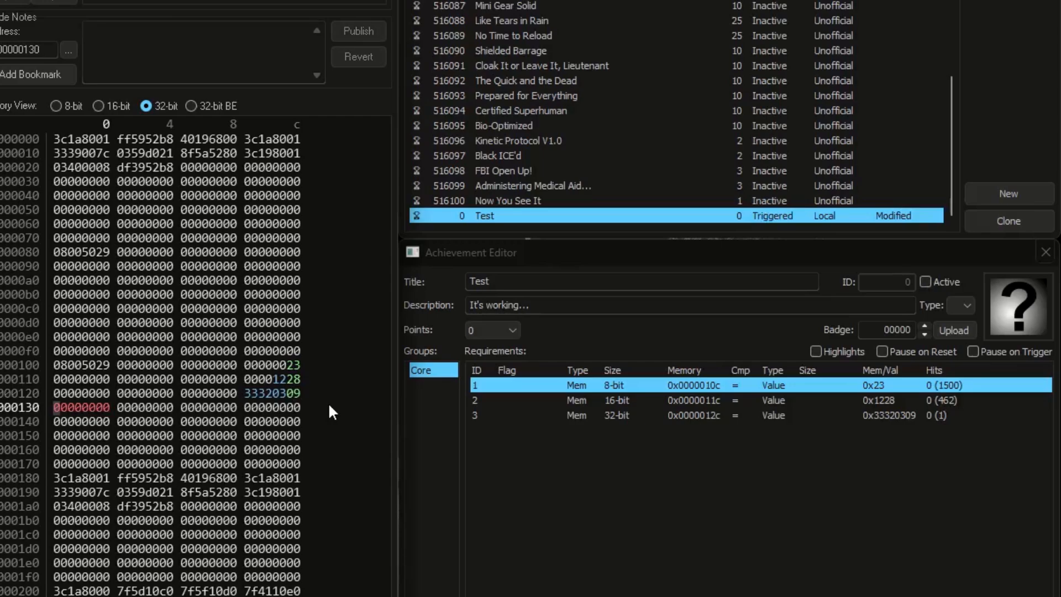
Step: Change the left operand type of the third requirement to Value and activate the Test achievement
{"action": "left_click", "coordinate": [944, 416]}
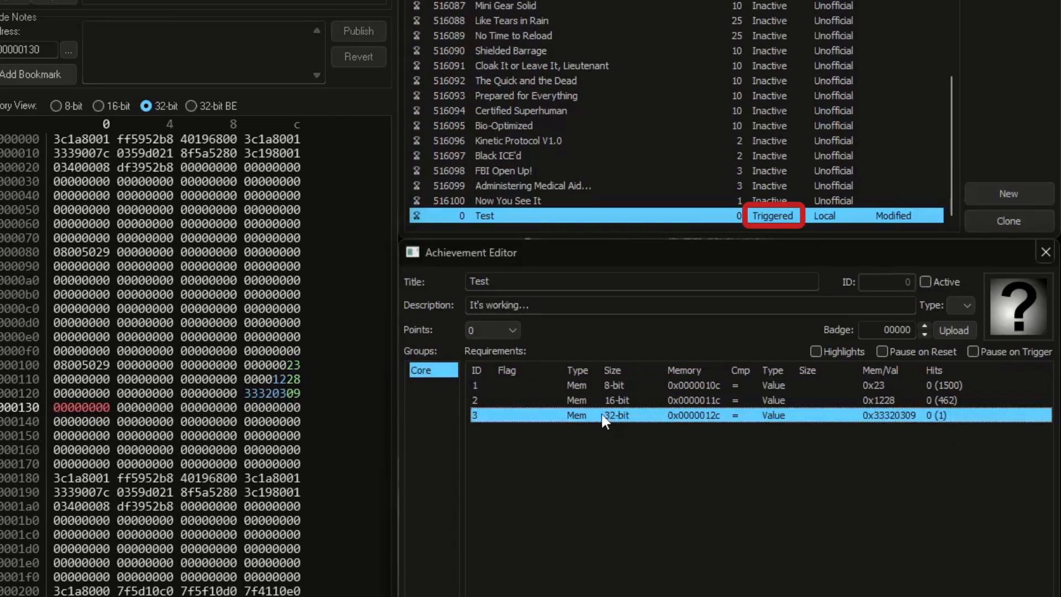
{"action": "left_click", "coordinate": [583, 414]}
{"action": "left_click", "coordinate": [587, 445]}
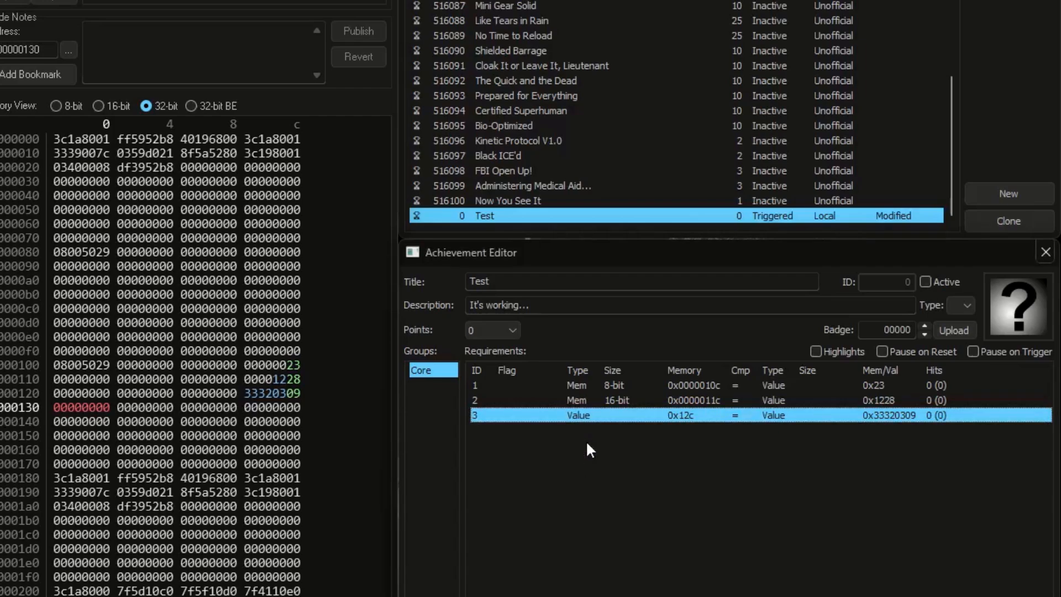
{"action": "left_click", "coordinate": [955, 285]}
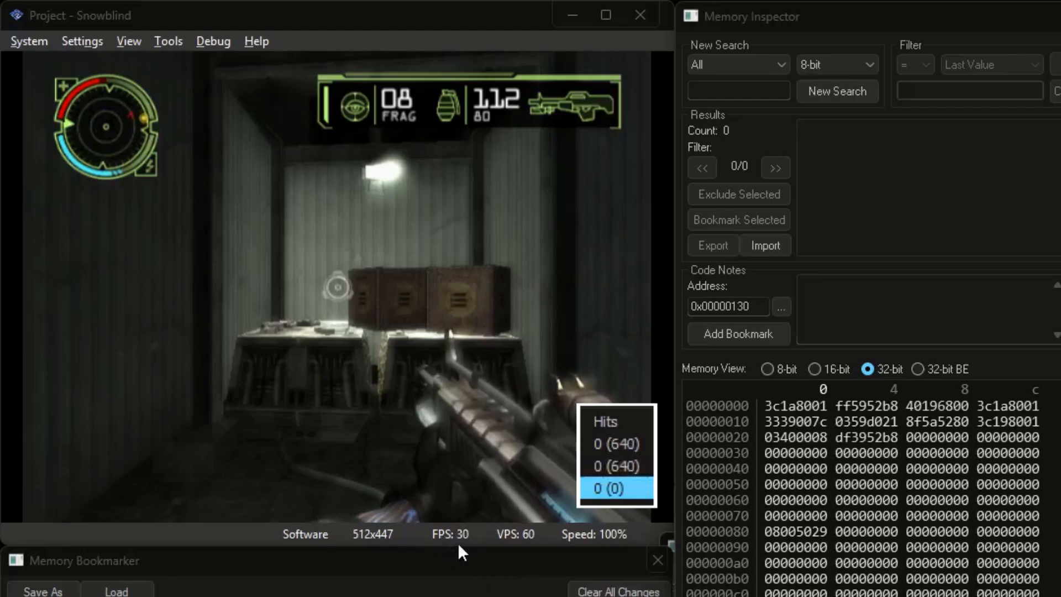
Step: Run the game in slow motion, then in fast-forward, to compare how quickly the hit counts rise
{"action": "left_click", "coordinate": [544, 539]}
{"action": "key", "text": "shift+Tab"}
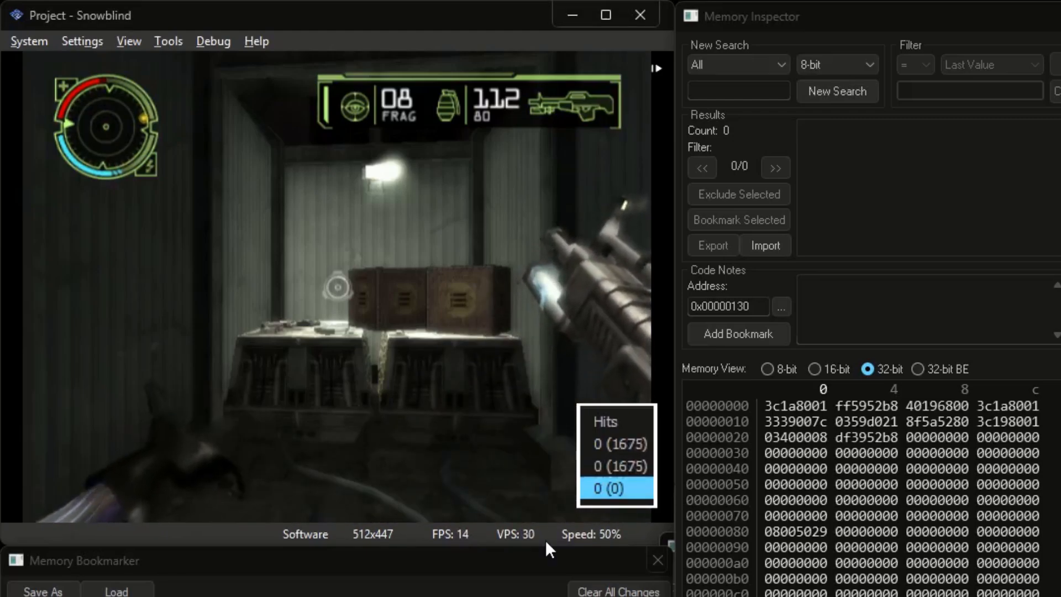
{"action": "key", "text": "Tab"}
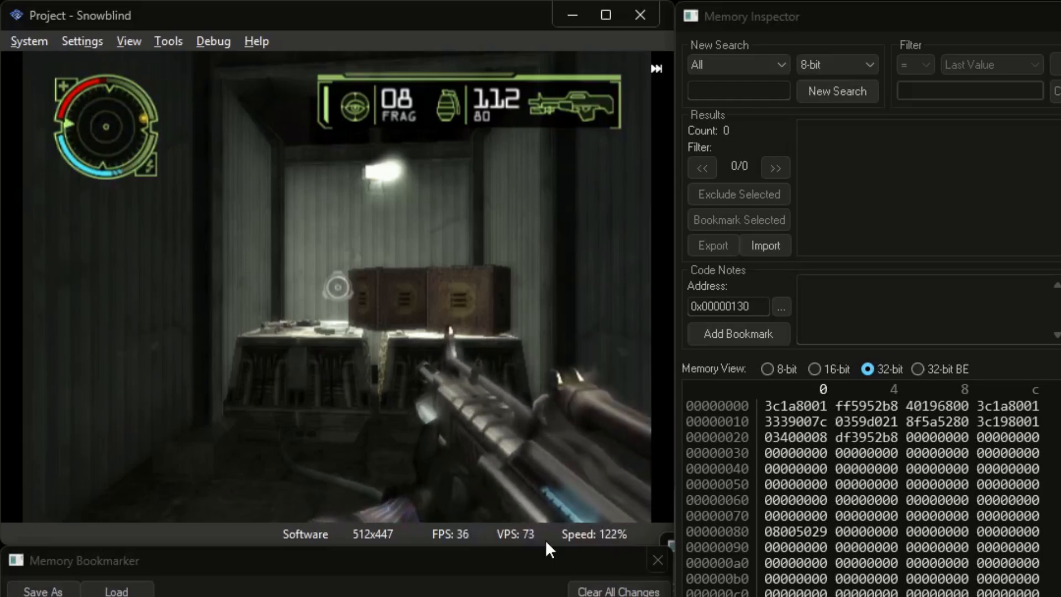
{"action": "key", "text": "Tab"}
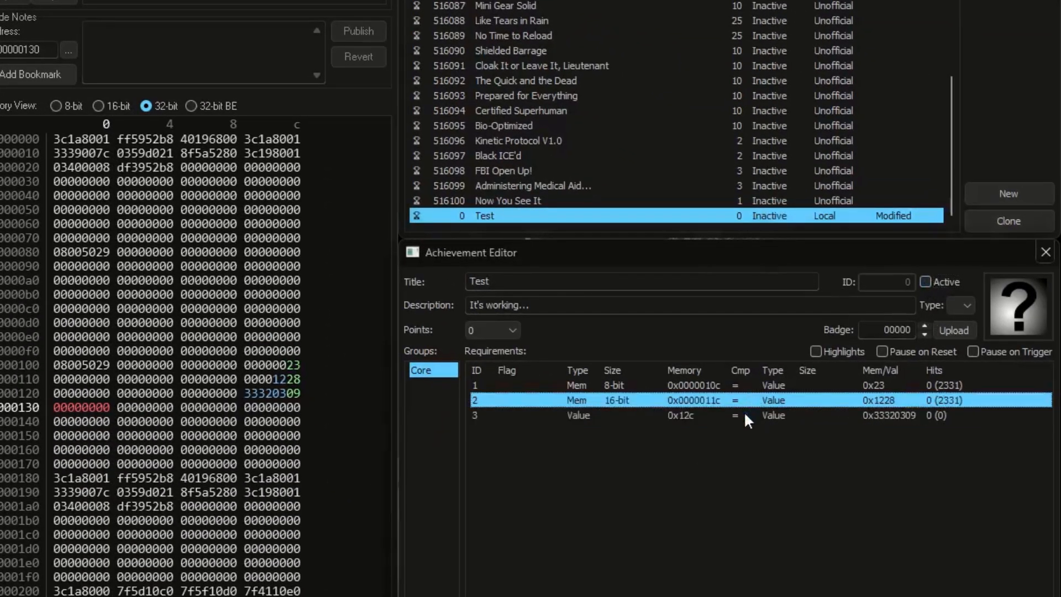
Step: Delete the second and third requirements from the Core group and select the remaining 8-bit requirement
{"action": "left_click", "coordinate": [744, 413], "text": "shift"}
{"action": "key", "text": "Delete"}
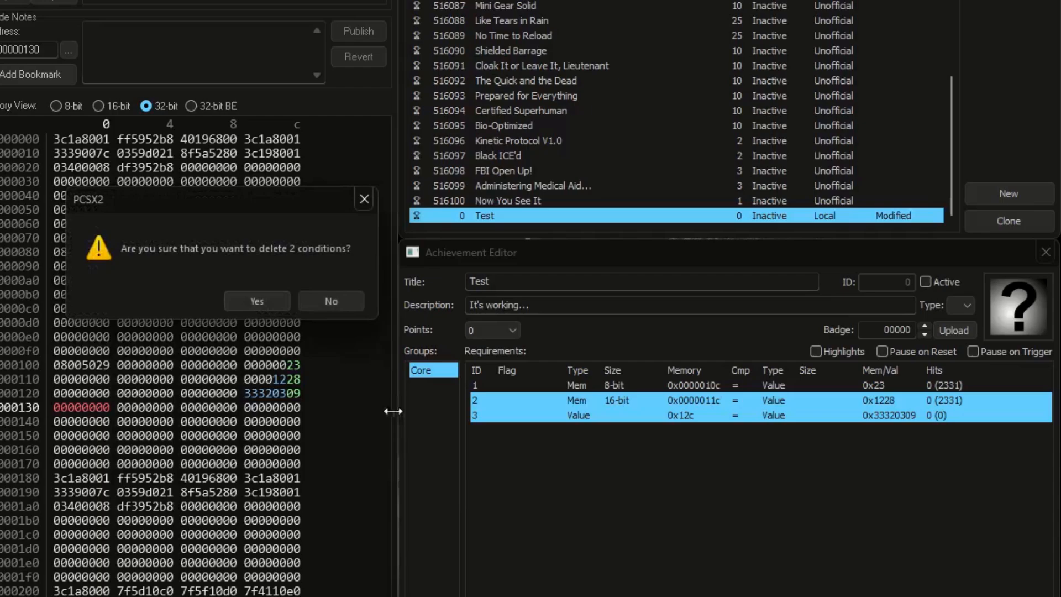
{"action": "left_click", "coordinate": [257, 301]}
{"action": "left_click", "coordinate": [873, 387]}
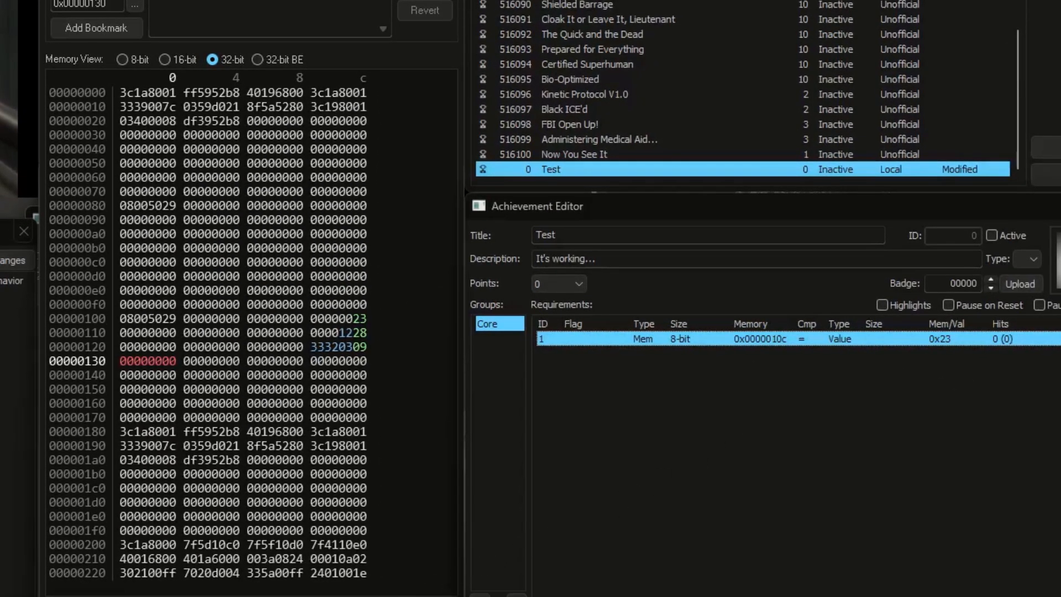
Step: Calculate 5 × 60 in the Calculator app, then close it
{"action": "key", "text": "XF86Calculator"}
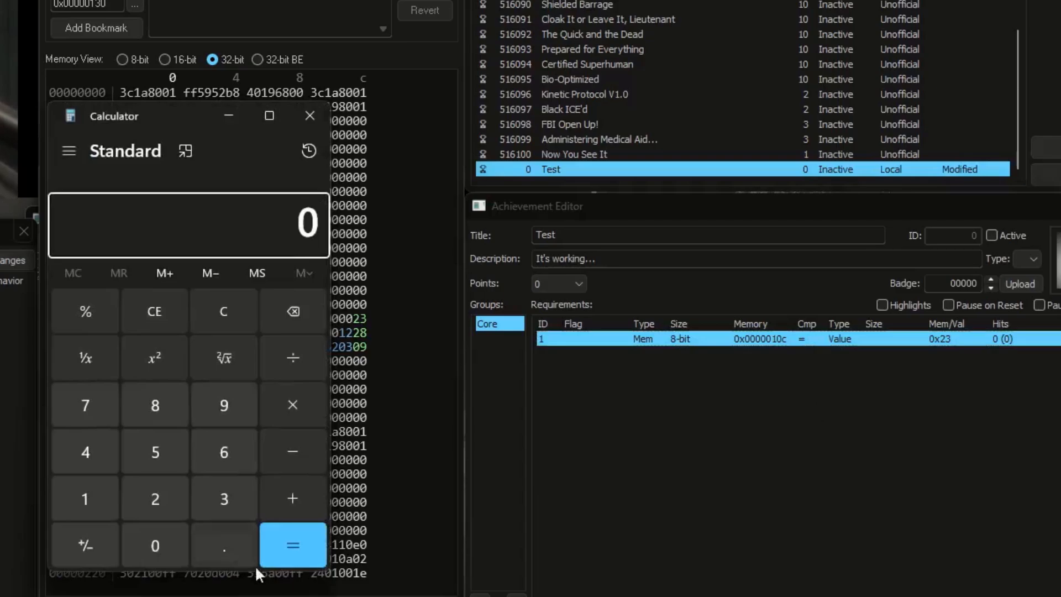
{"action": "left_click", "coordinate": [152, 457]}
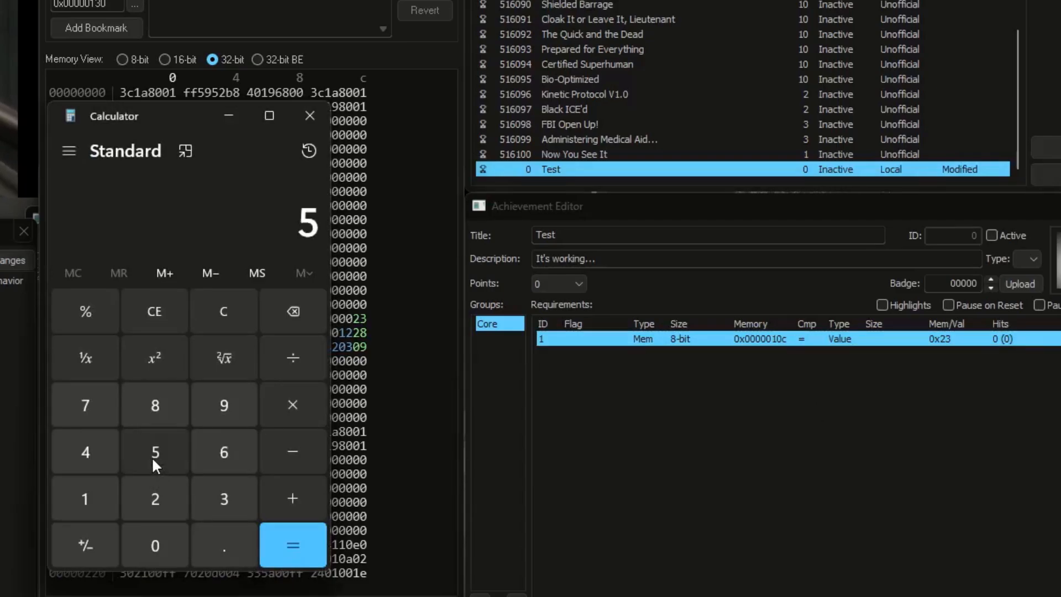
{"action": "left_click", "coordinate": [288, 406]}
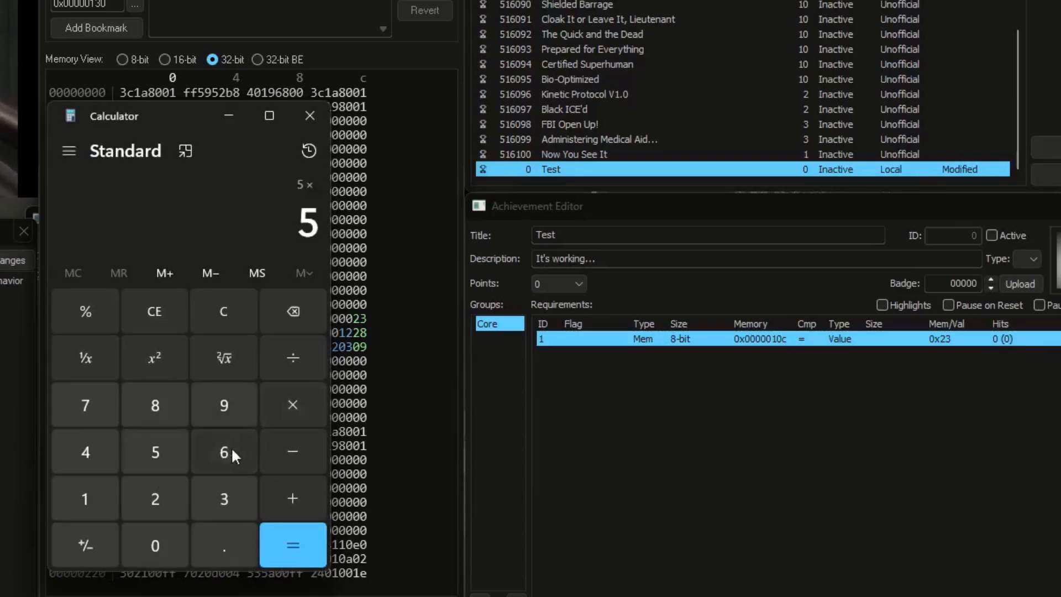
{"action": "left_click", "coordinate": [231, 447]}
{"action": "left_click", "coordinate": [163, 547]}
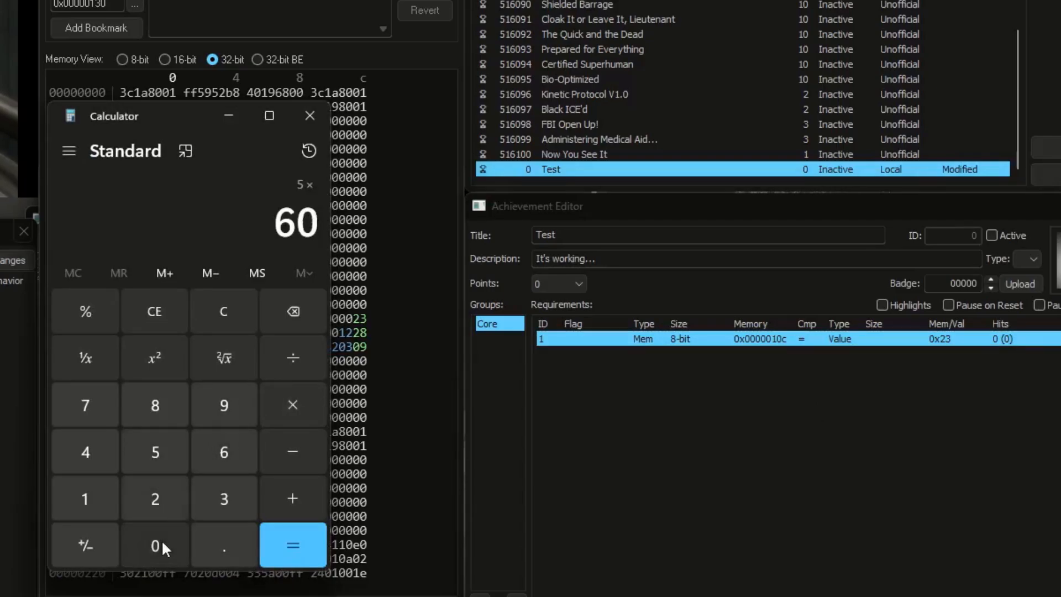
{"action": "left_click", "coordinate": [292, 542]}
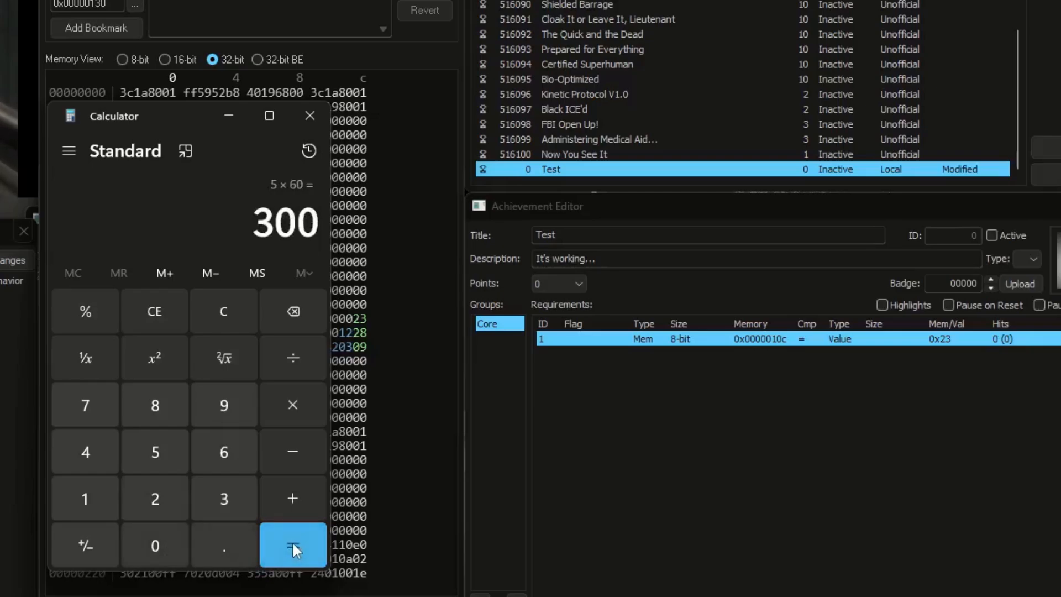
{"action": "left_click", "coordinate": [310, 115]}
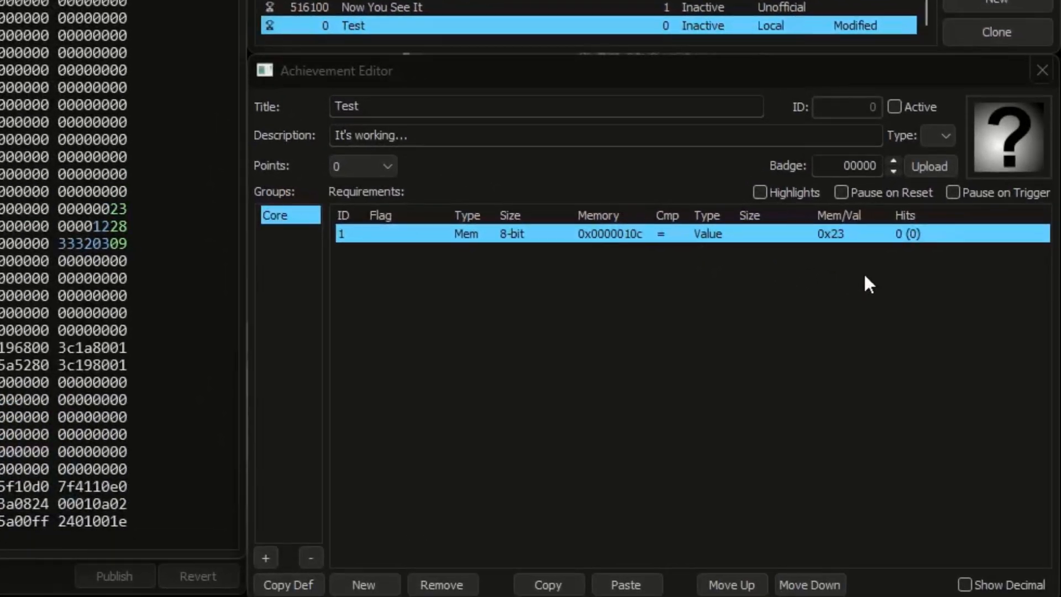
Step: Set the hit target of the 8-bit requirement to 300 and activate the Test achievement
{"action": "left_click", "coordinate": [996, 331]}
{"action": "type", "text": "300"}
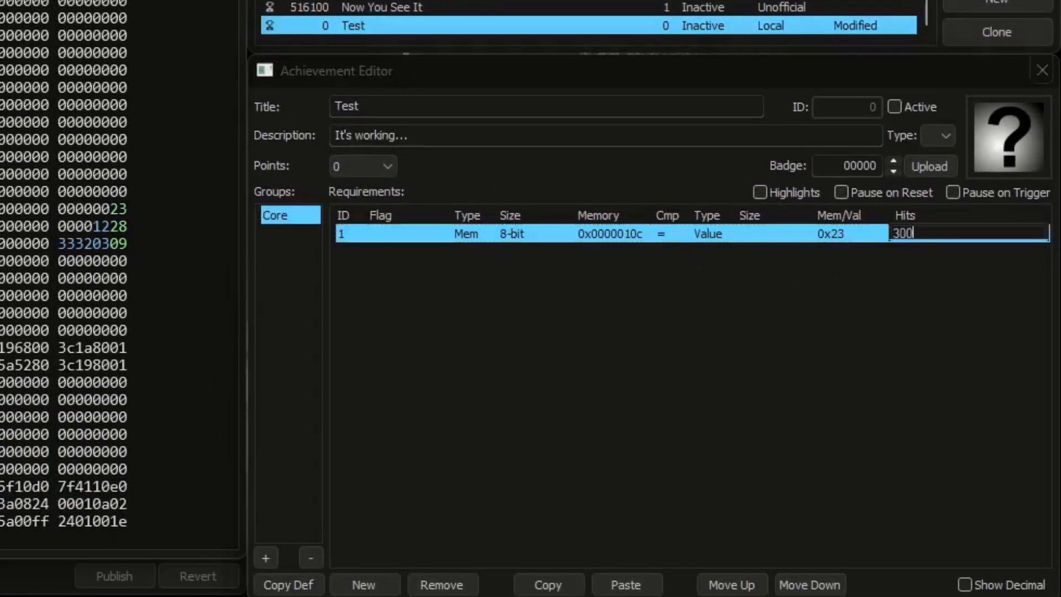
{"action": "key", "text": "Return"}
{"action": "left_click", "coordinate": [917, 107]}
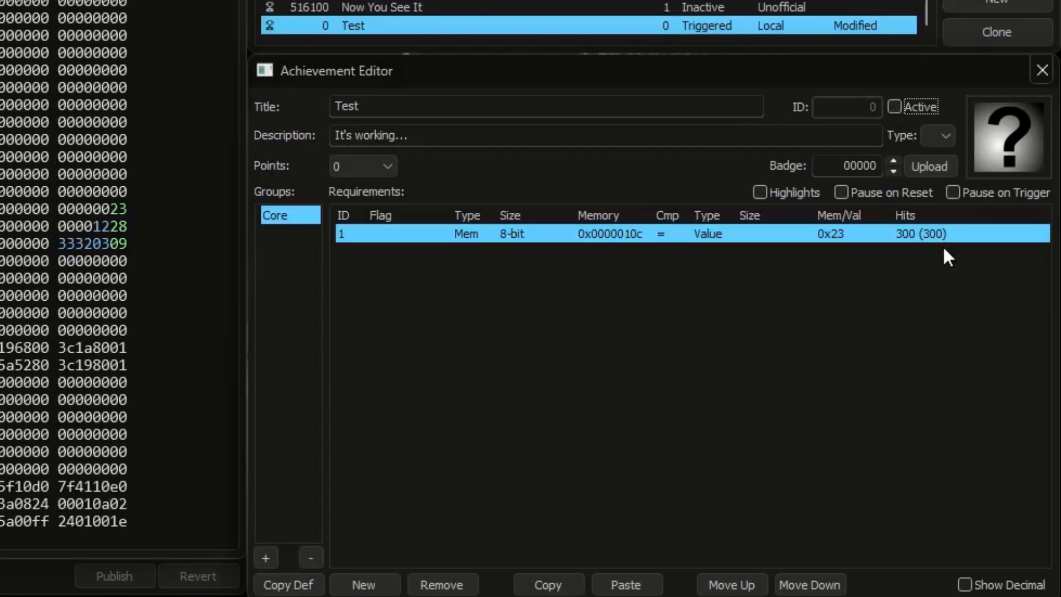
{"action": "left_click", "coordinate": [952, 256]}
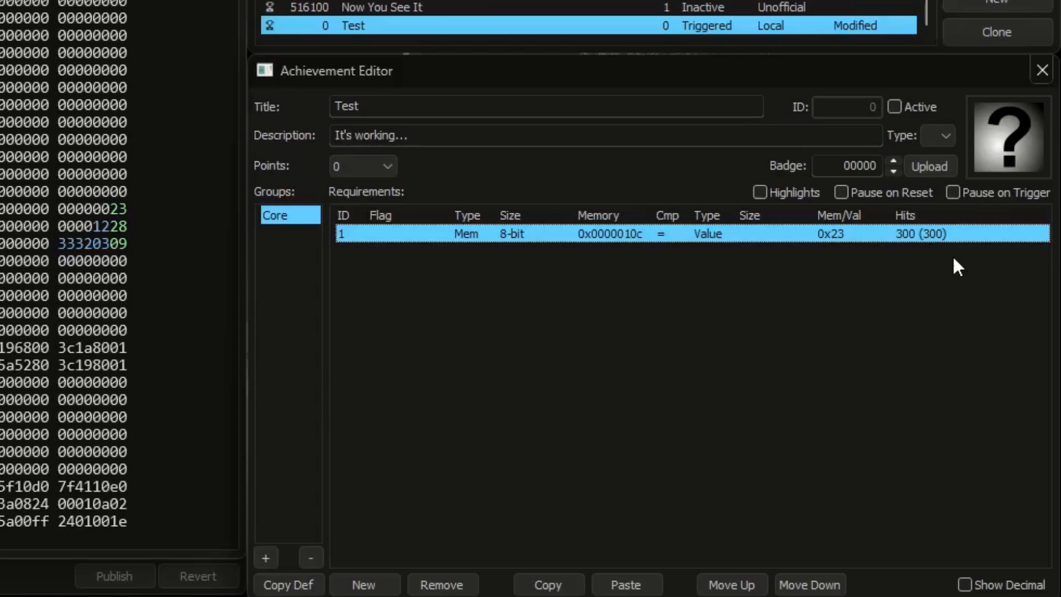
Step: Review the available operand types on both sides of the requirement without changing either one
{"action": "left_click", "coordinate": [474, 234]}
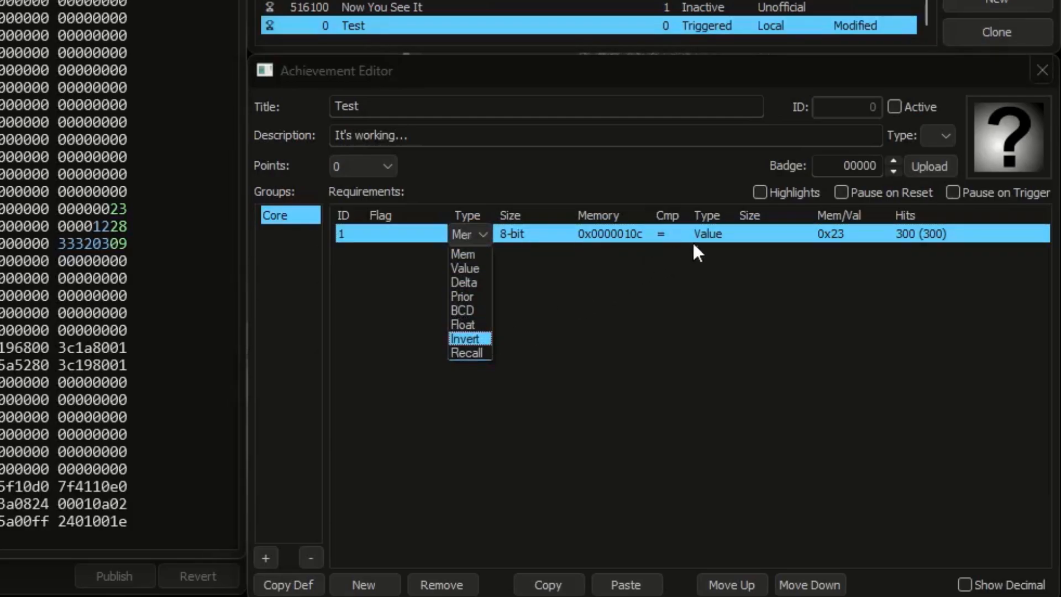
{"action": "left_click", "coordinate": [714, 237]}
{"action": "left_click", "coordinate": [713, 237]}
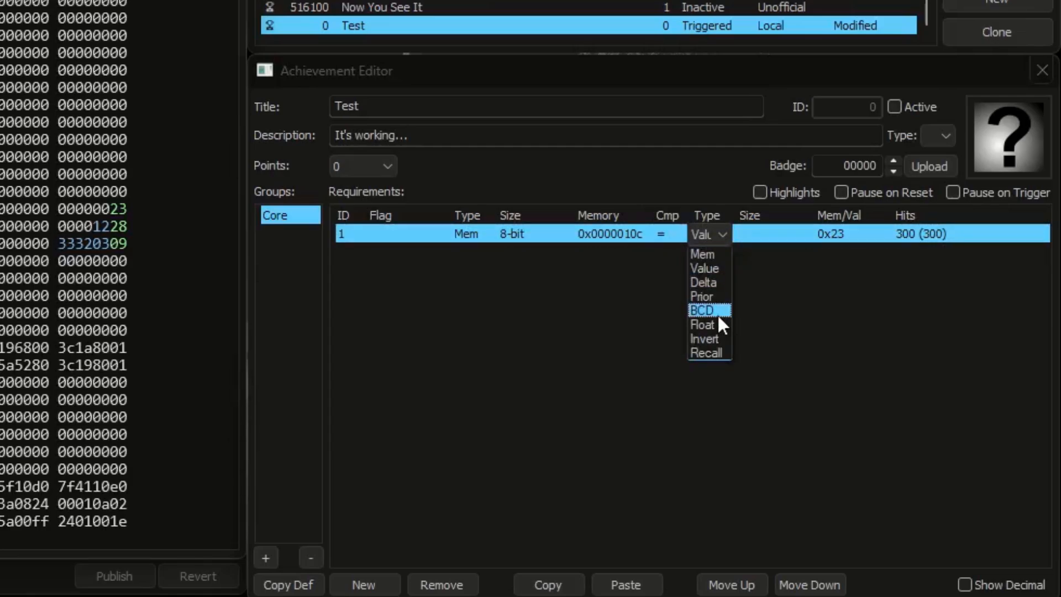
{"action": "left_click", "coordinate": [673, 273]}
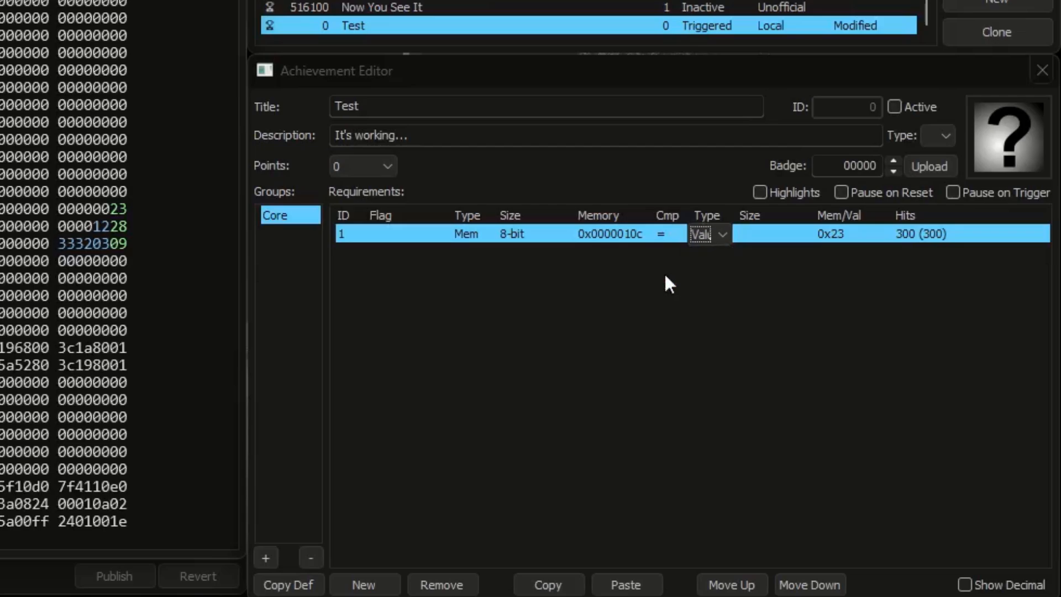
{"action": "left_click", "coordinate": [625, 270]}
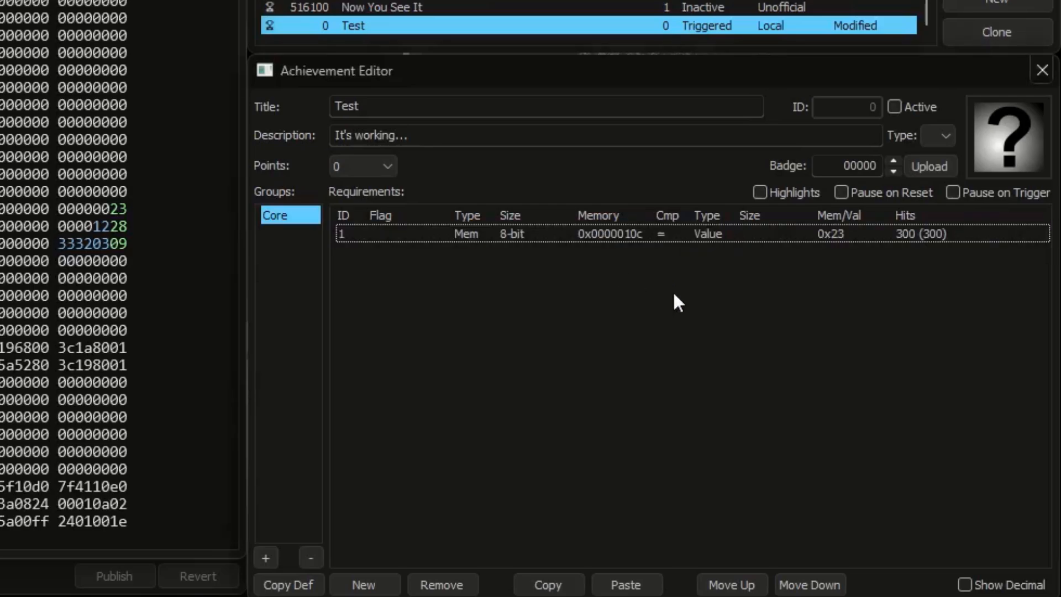
Step: Change the requirement's left operand type to Delta and duplicate the requirement within the Core group
{"action": "left_click", "coordinate": [474, 235]}
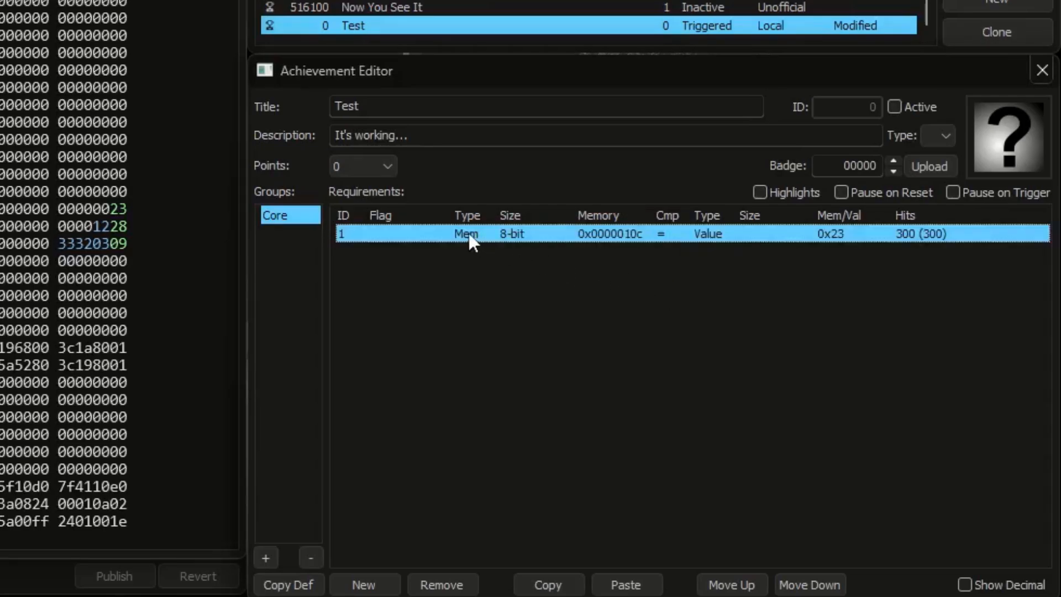
{"action": "left_click", "coordinate": [468, 233]}
{"action": "left_click", "coordinate": [463, 282]}
{"action": "left_click", "coordinate": [548, 581]}
{"action": "left_click", "coordinate": [626, 582]}
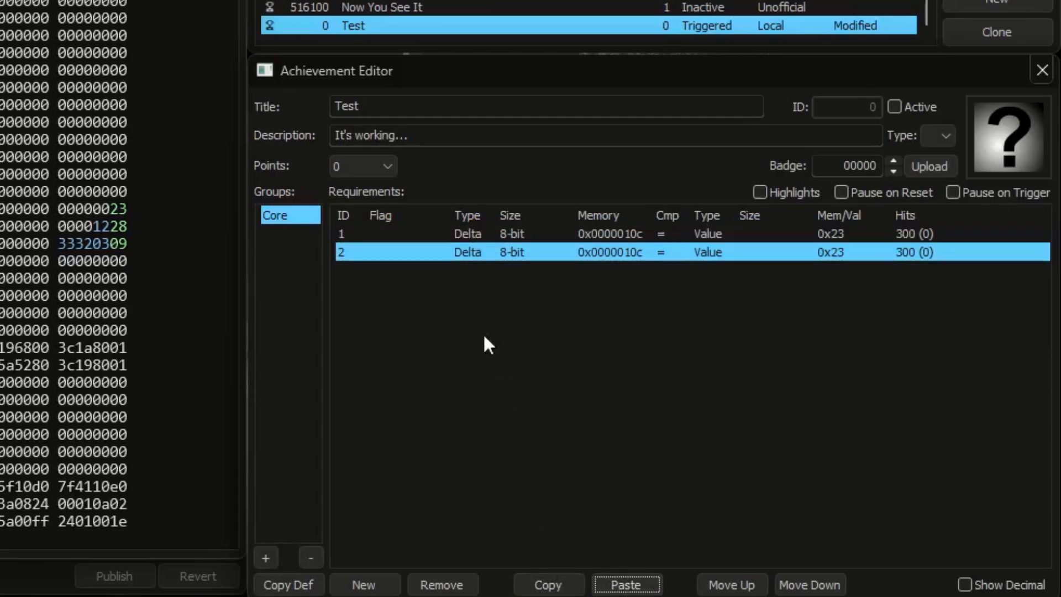
Step: Set the second requirement's left operand type to Mem and its comparison value to 0x30
{"action": "left_click", "coordinate": [468, 256]}
{"action": "left_click", "coordinate": [469, 256]}
{"action": "left_click", "coordinate": [471, 270]}
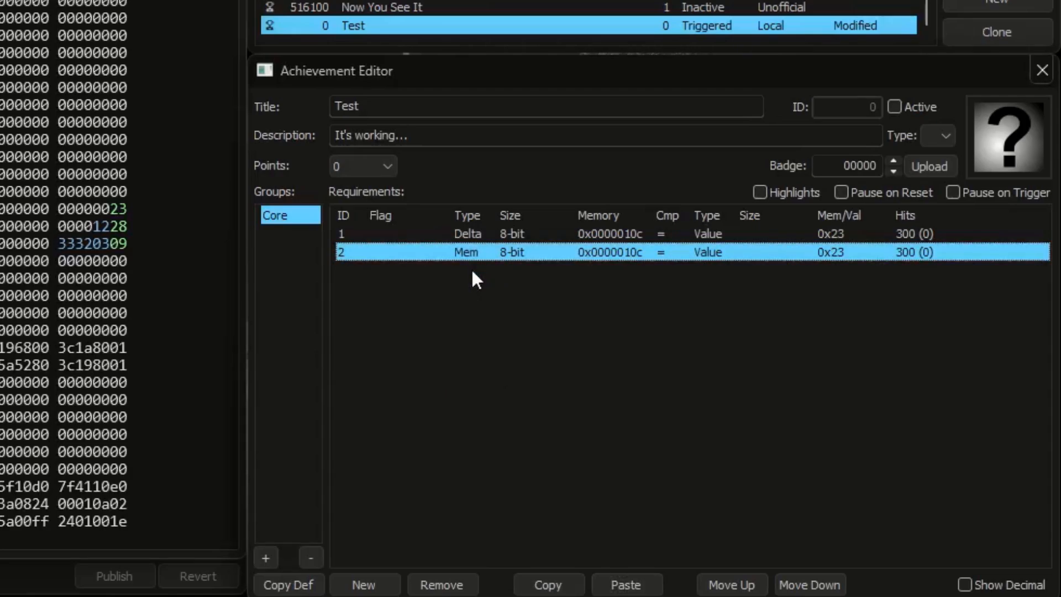
{"action": "left_click", "coordinate": [841, 253]}
{"action": "type", "text": "30"}
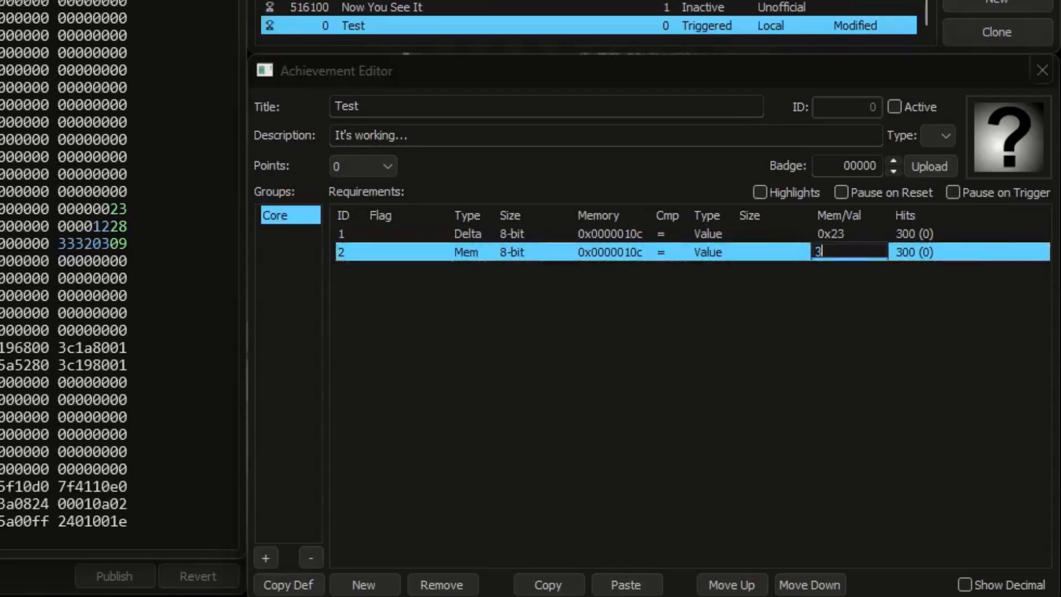
{"action": "key", "text": "Return"}
Step: Set the hit targets of both the Delta and Mem requirements to 0
{"action": "left_click", "coordinate": [913, 237]}
{"action": "left_click", "coordinate": [913, 236]}
{"action": "type", "text": "0"}
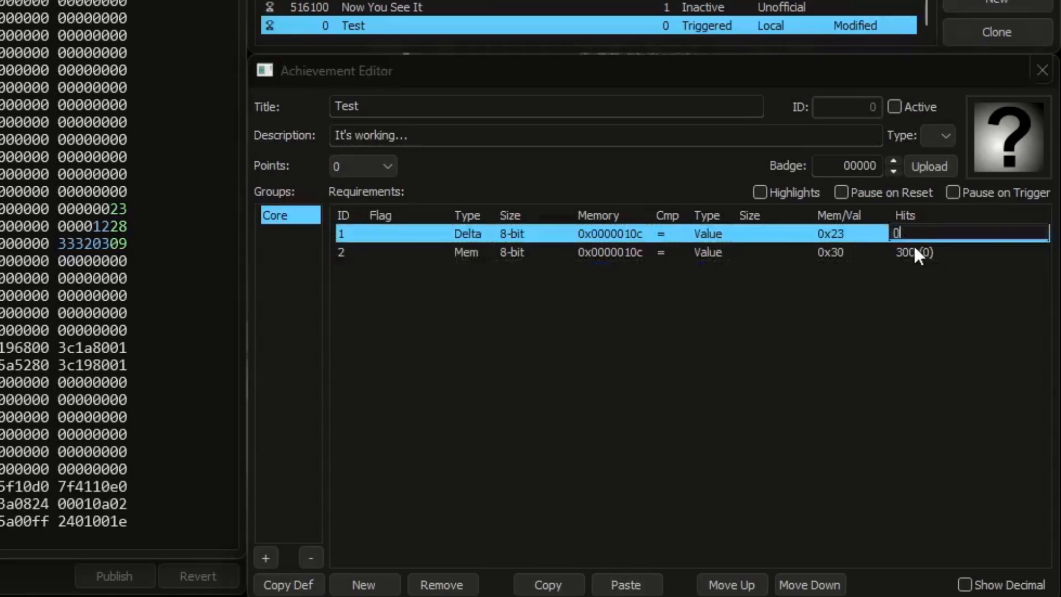
{"action": "left_click", "coordinate": [914, 252]}
{"action": "left_click", "coordinate": [913, 252]}
{"action": "type", "text": "0"}
{"action": "key", "text": "Return"}
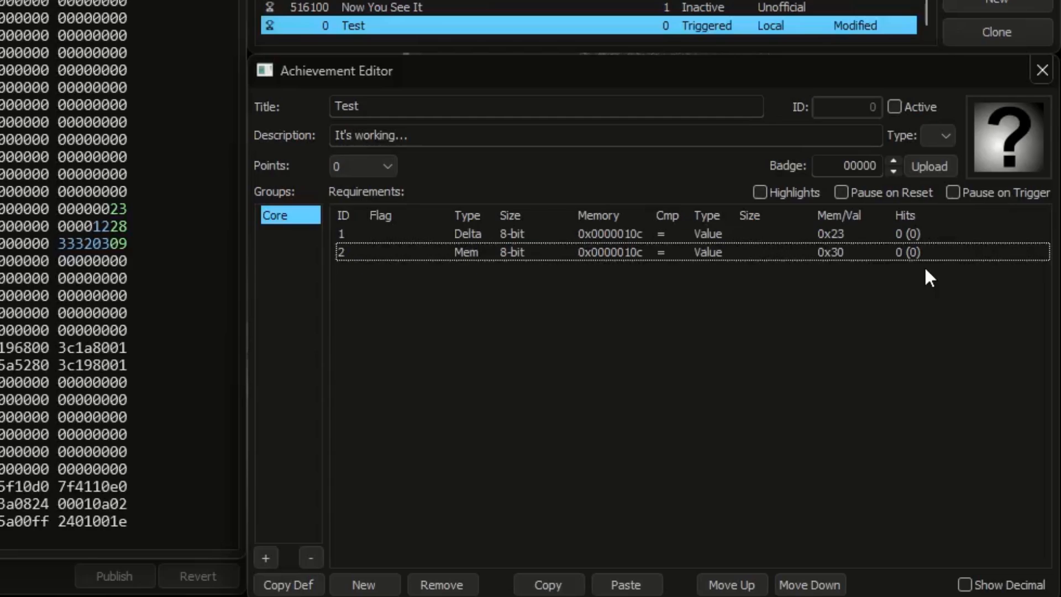
Step: With the requirement values shown in decimal, activate the Test achievement and write hexadecimal 30 to the byte at 0x0000010c
{"action": "left_click", "coordinate": [972, 588]}
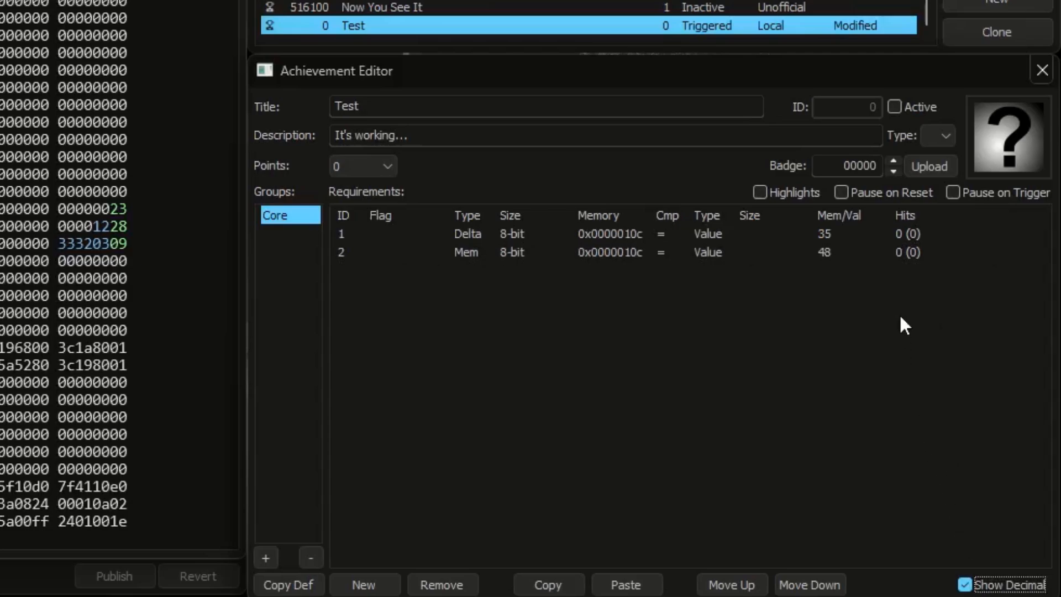
{"action": "left_click", "coordinate": [895, 106]}
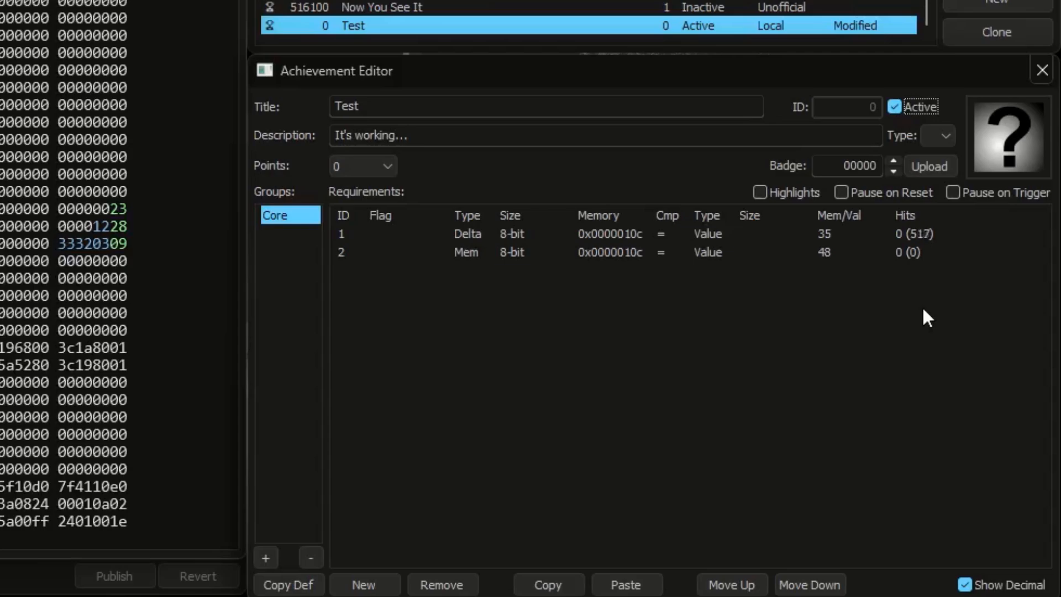
{"action": "left_click", "coordinate": [115, 211]}
{"action": "type", "text": "30"}
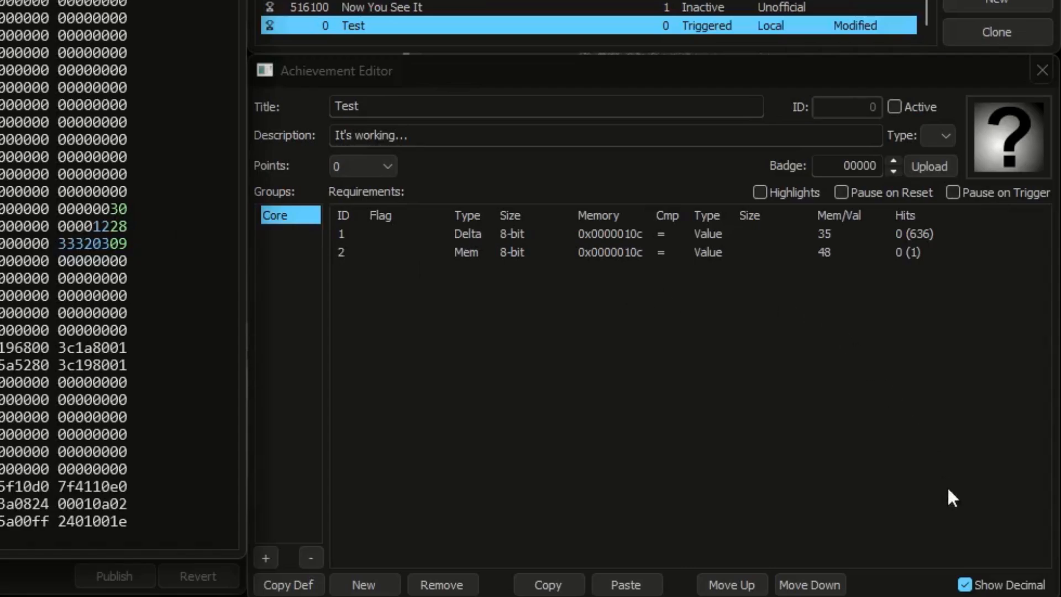
Step: Switch the requirement values back to hexadecimal display and write 23 to the byte at 0x0000010c
{"action": "left_click", "coordinate": [965, 585]}
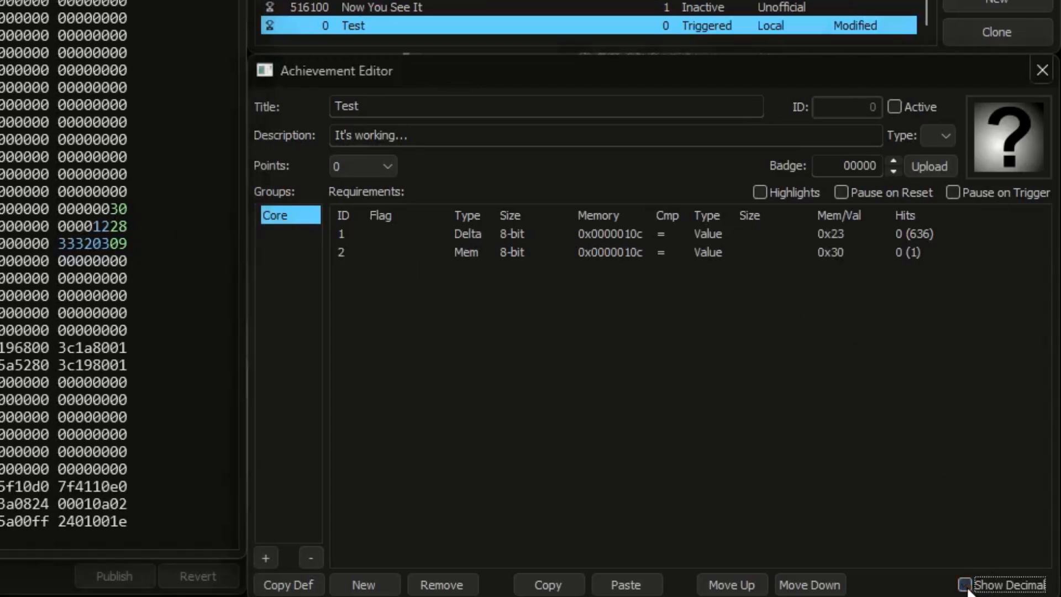
{"action": "left_click", "coordinate": [113, 208]}
{"action": "type", "text": "23"}
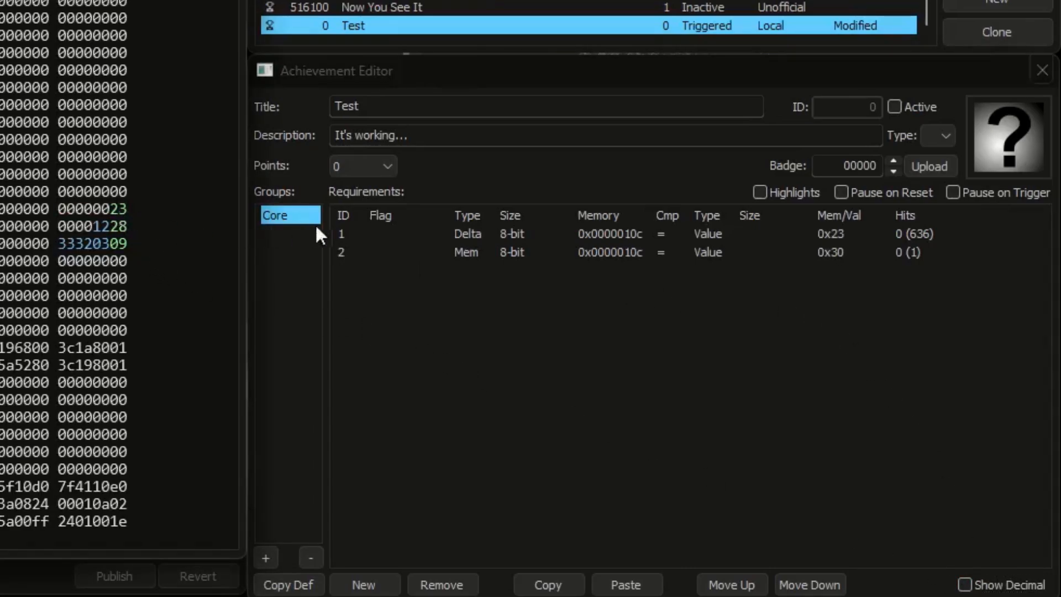
Step: Set the first requirement's left operand type to Mem, and with the Test achievement active, write 30 to the byte at 0x0000010c
{"action": "left_click", "coordinate": [471, 238]}
{"action": "left_click", "coordinate": [464, 274]}
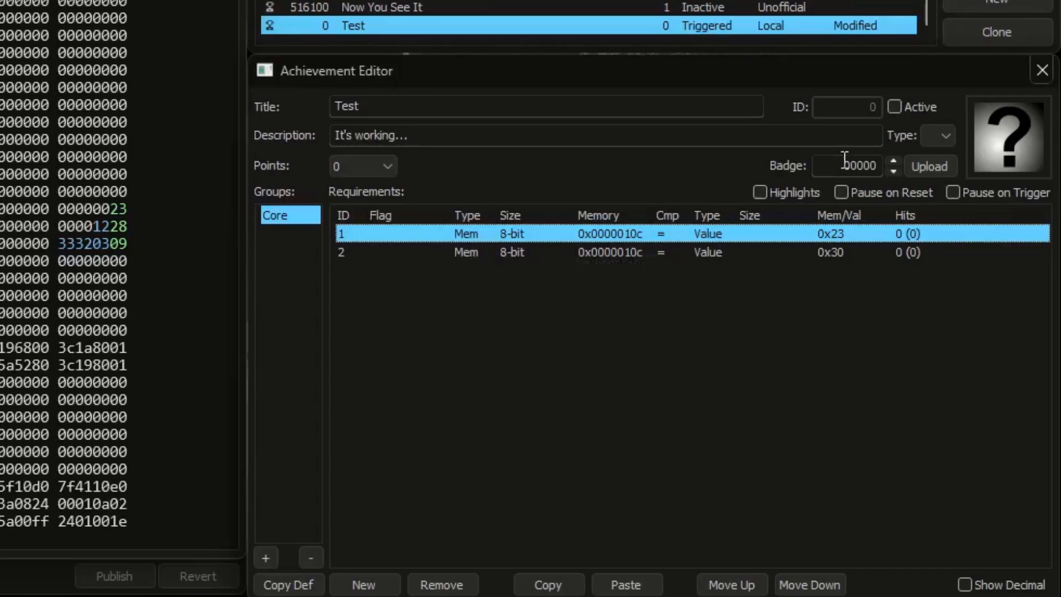
{"action": "left_click", "coordinate": [907, 109]}
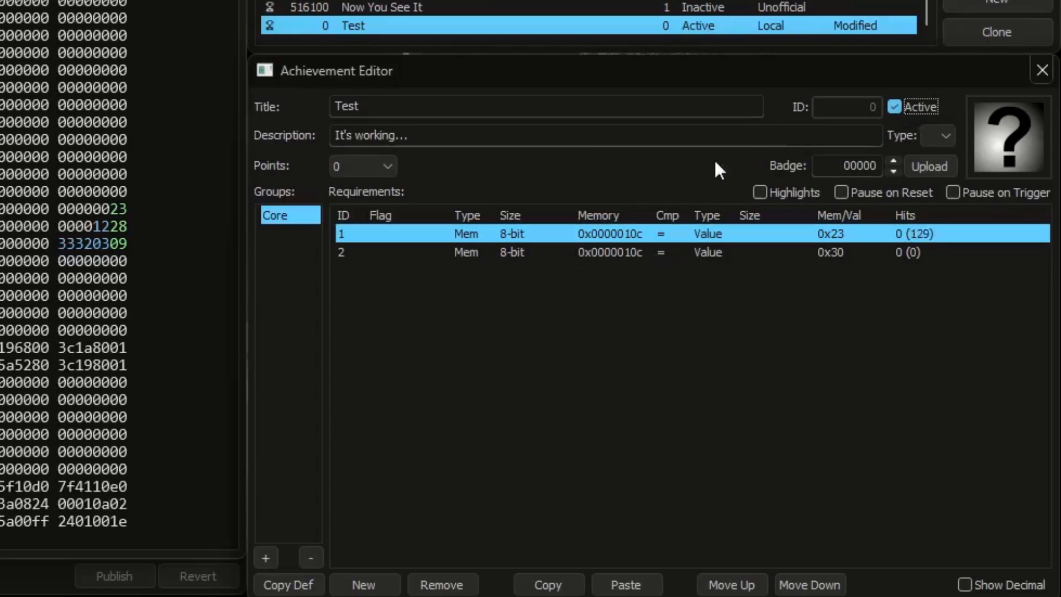
{"action": "left_click", "coordinate": [115, 211]}
{"action": "type", "text": "30"}
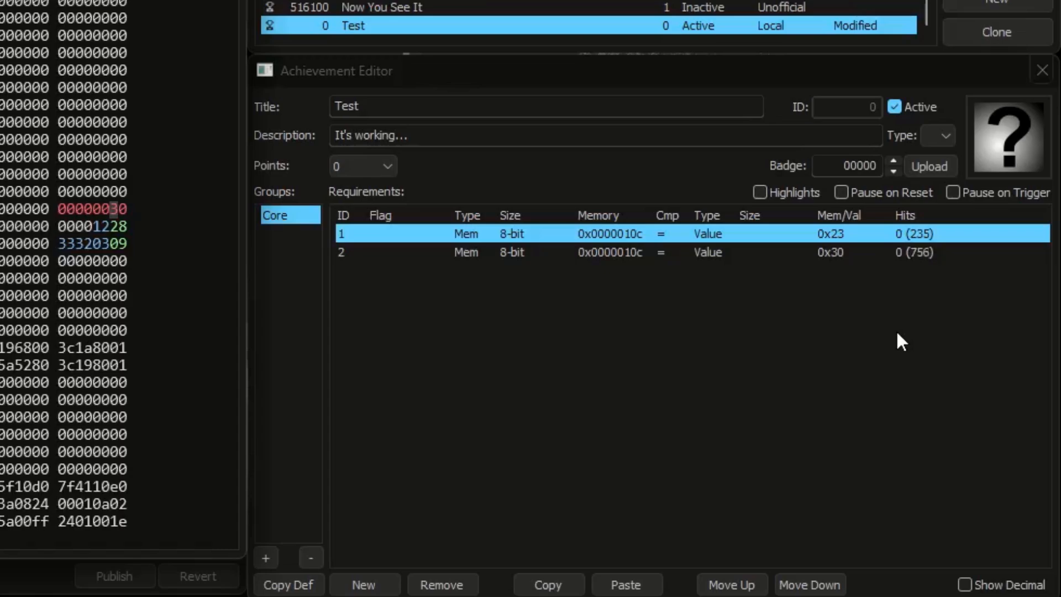
Step: Deactivate the Test achievement to return the first requirement's left operand type to Delta, and activate it again
{"action": "left_click", "coordinate": [933, 110]}
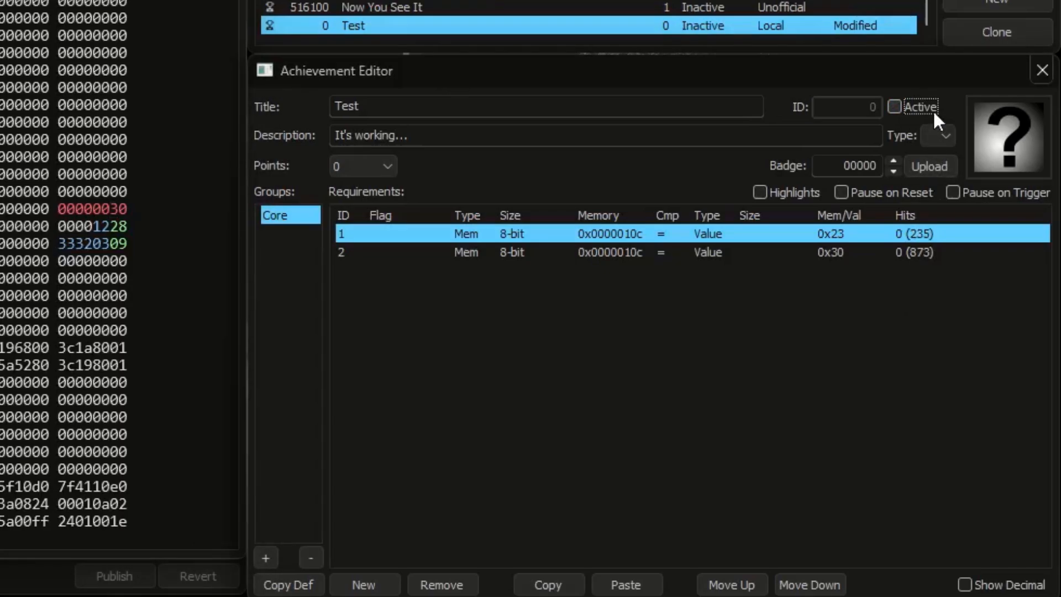
{"action": "left_click", "coordinate": [469, 237]}
{"action": "left_click", "coordinate": [468, 236]}
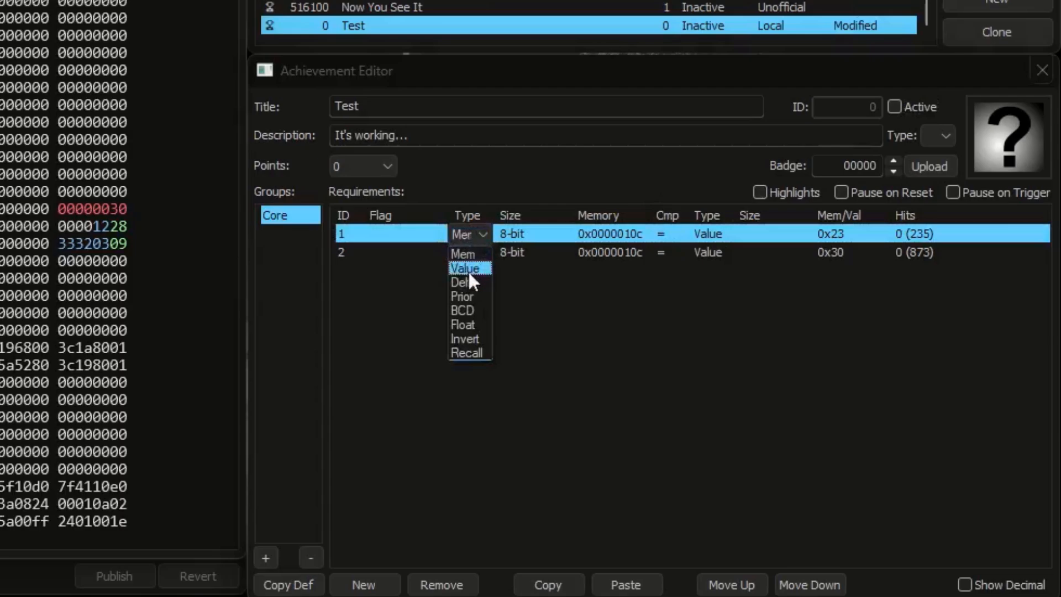
{"action": "left_click", "coordinate": [467, 278]}
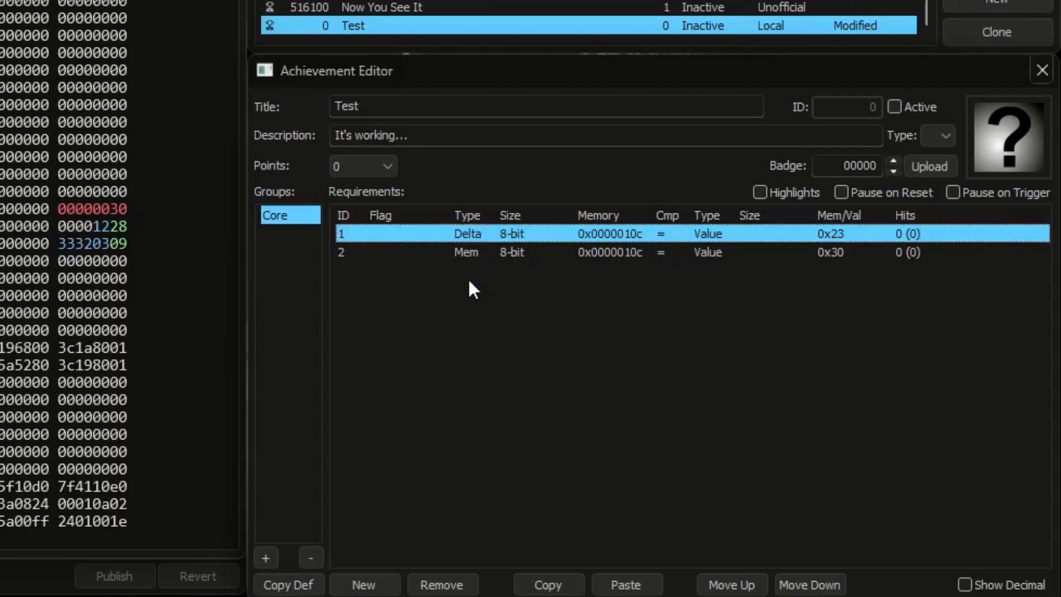
{"action": "left_click", "coordinate": [909, 108]}
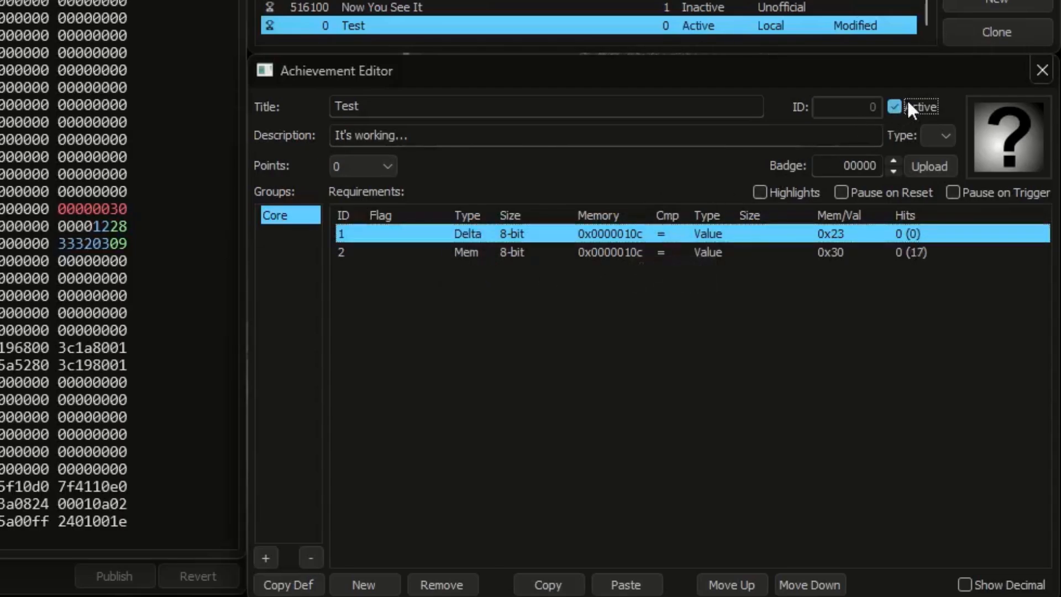
Step: Write 23, 24 and 30 in sequence to the byte at 0x0000010c, and deactivate the Test achievement
{"action": "left_click", "coordinate": [118, 212]}
{"action": "type", "text": "23"}
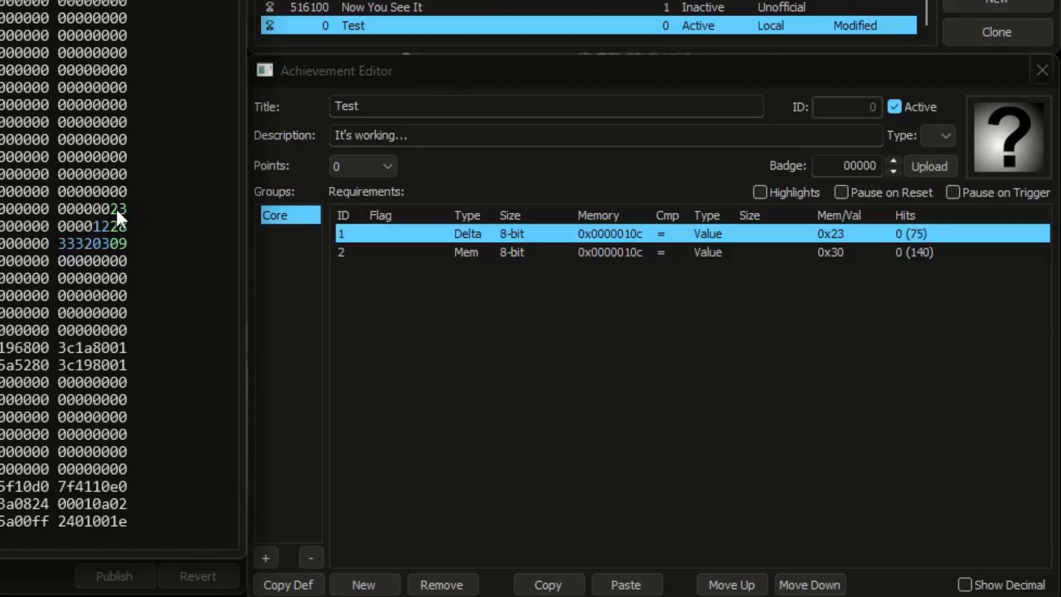
{"action": "type", "text": "24"}
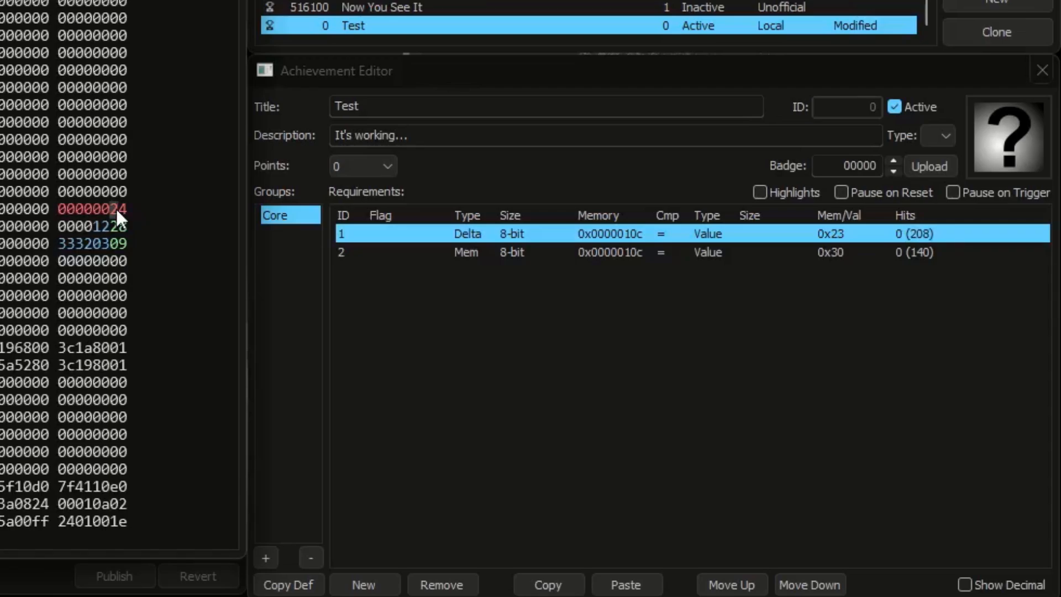
{"action": "type", "text": "30"}
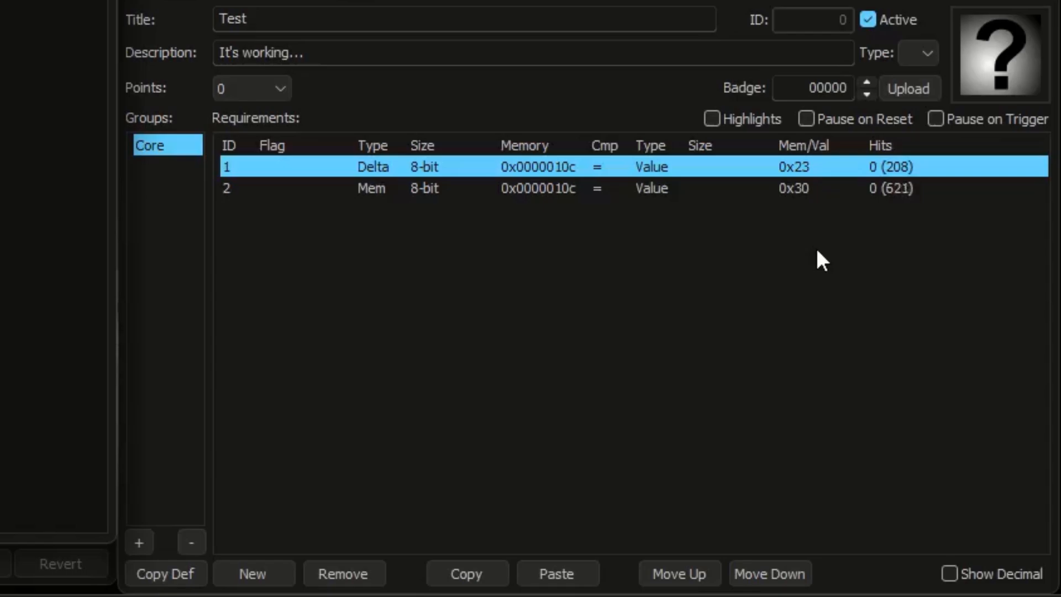
{"action": "left_click", "coordinate": [897, 22]}
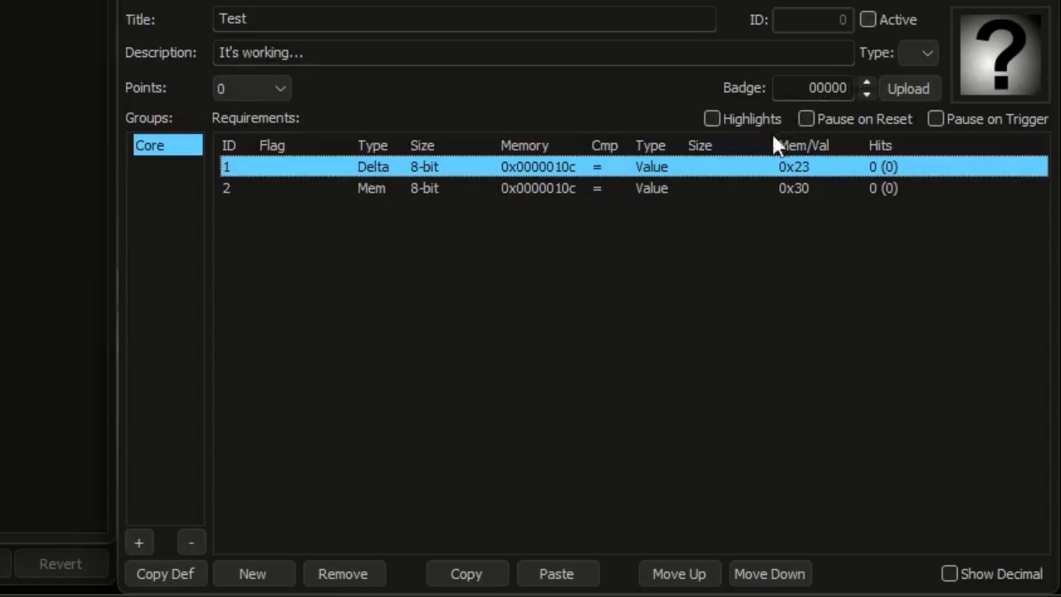
Step: Examine the operand types available for the right side of the second requirement, keeping Value
{"action": "left_click", "coordinate": [666, 191]}
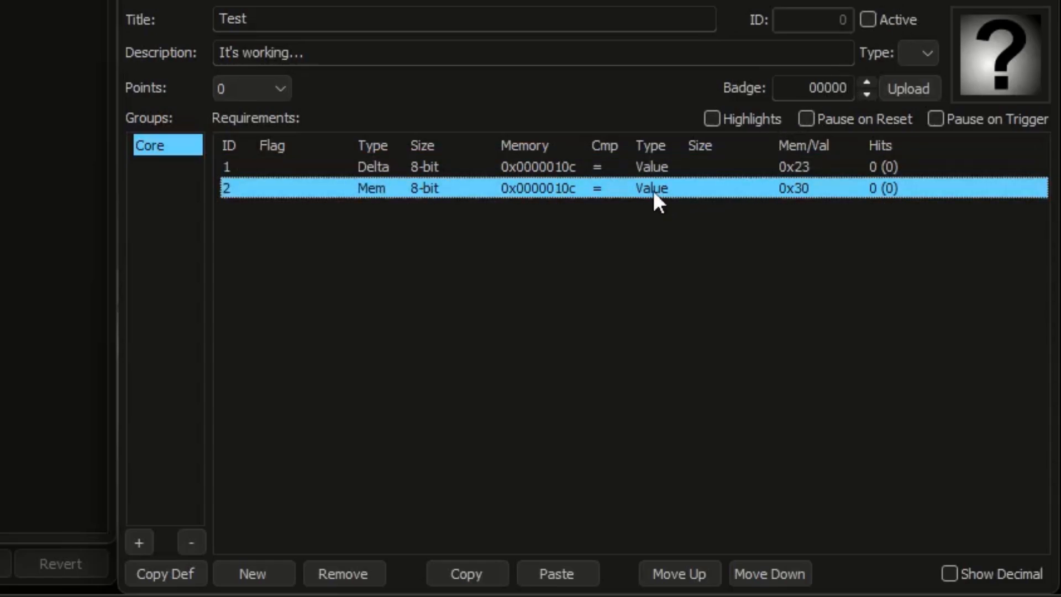
{"action": "left_click", "coordinate": [652, 190]}
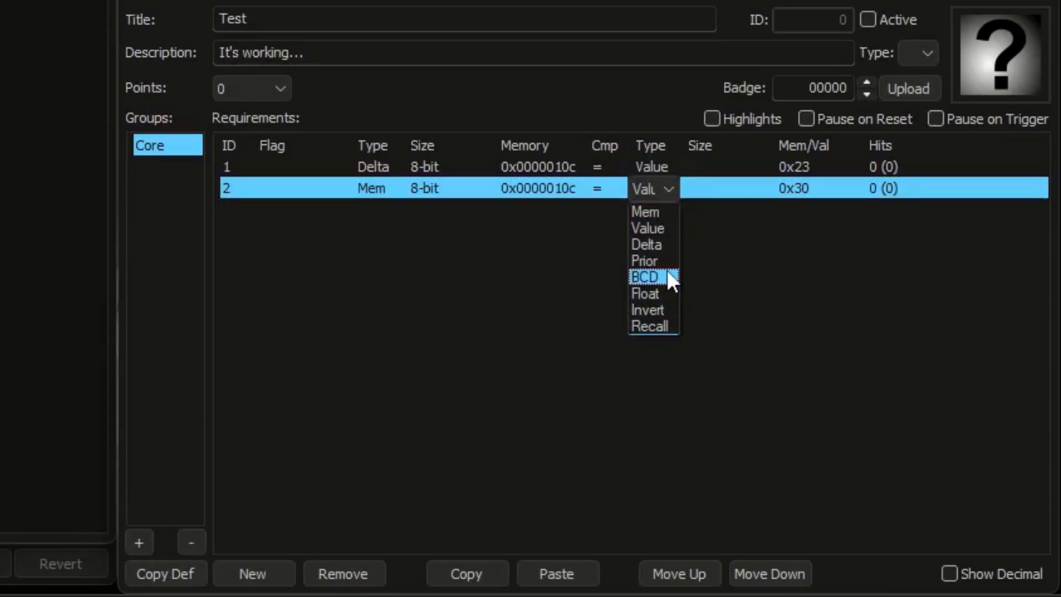
{"action": "left_click", "coordinate": [671, 228]}
{"action": "left_click", "coordinate": [716, 229]}
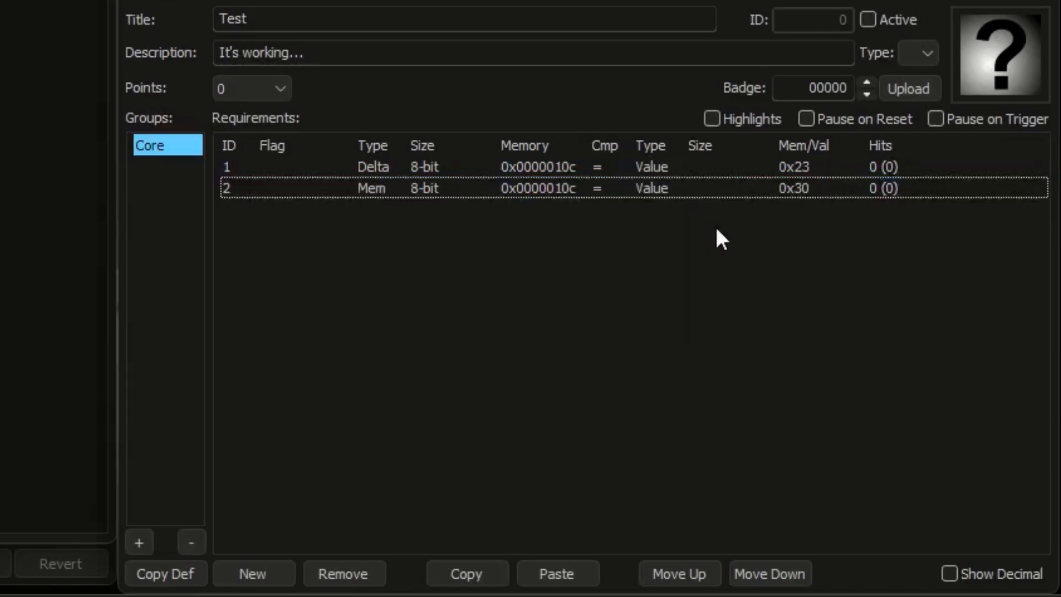
Step: Add a third requirement for the 16-bit memory at 0x0000011c with the comparison >, and activate the Test achievement
{"action": "left_click", "coordinate": [44, 210]}
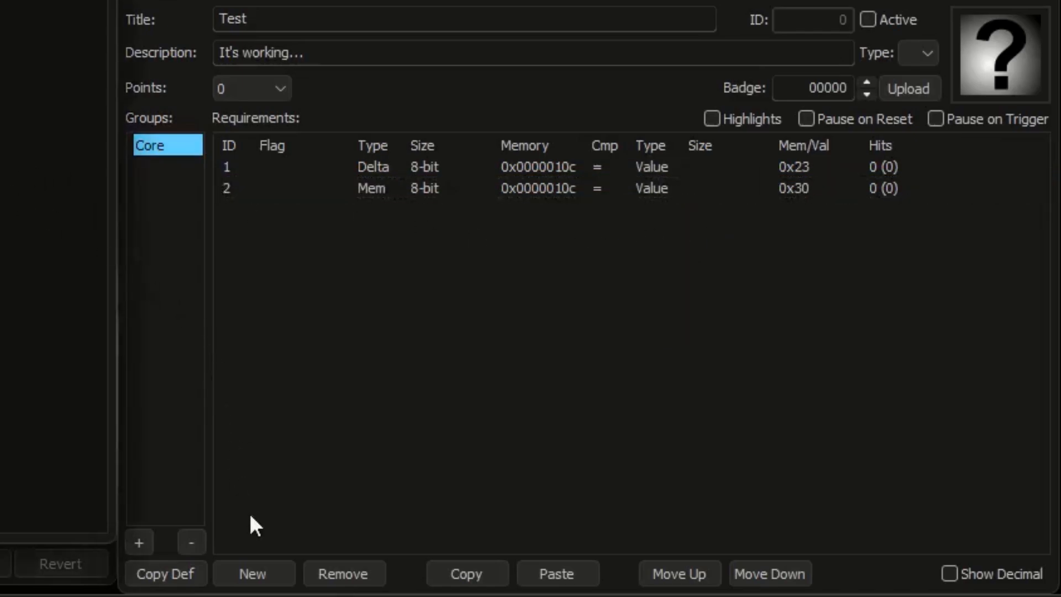
{"action": "left_click", "coordinate": [255, 574]}
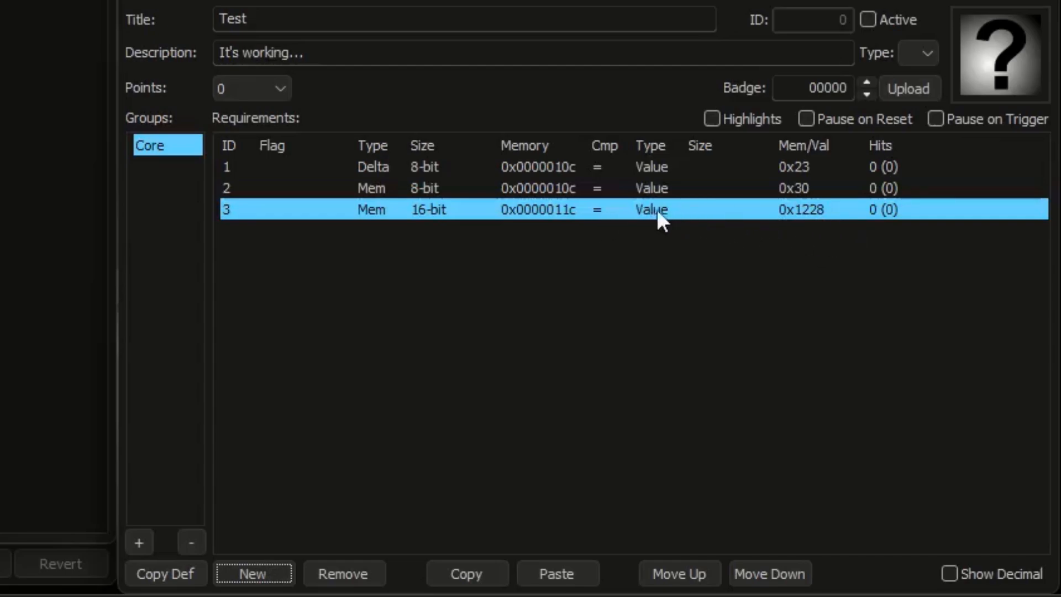
{"action": "left_click", "coordinate": [597, 210]}
{"action": "left_click", "coordinate": [607, 283]}
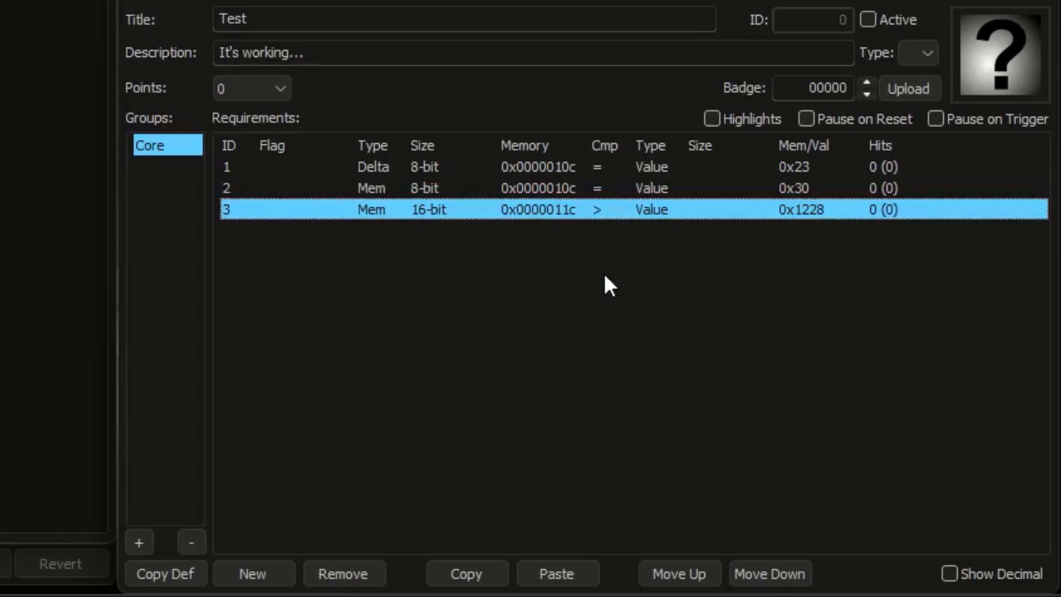
{"action": "left_click", "coordinate": [867, 19]}
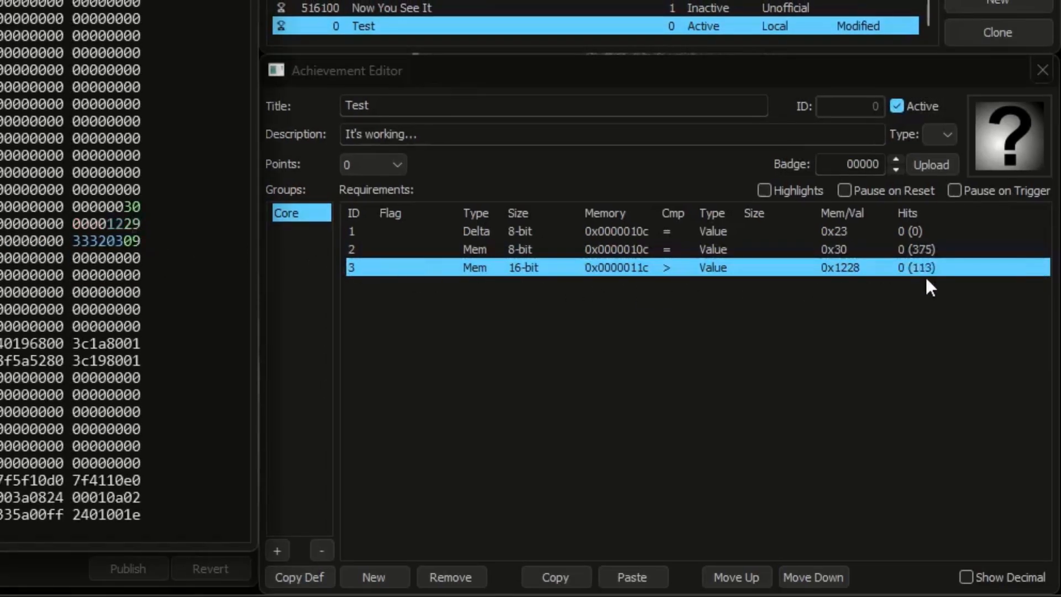
Step: Deactivate the Test achievement and set the third requirement's right operand type to Delta
{"action": "left_click", "coordinate": [897, 106]}
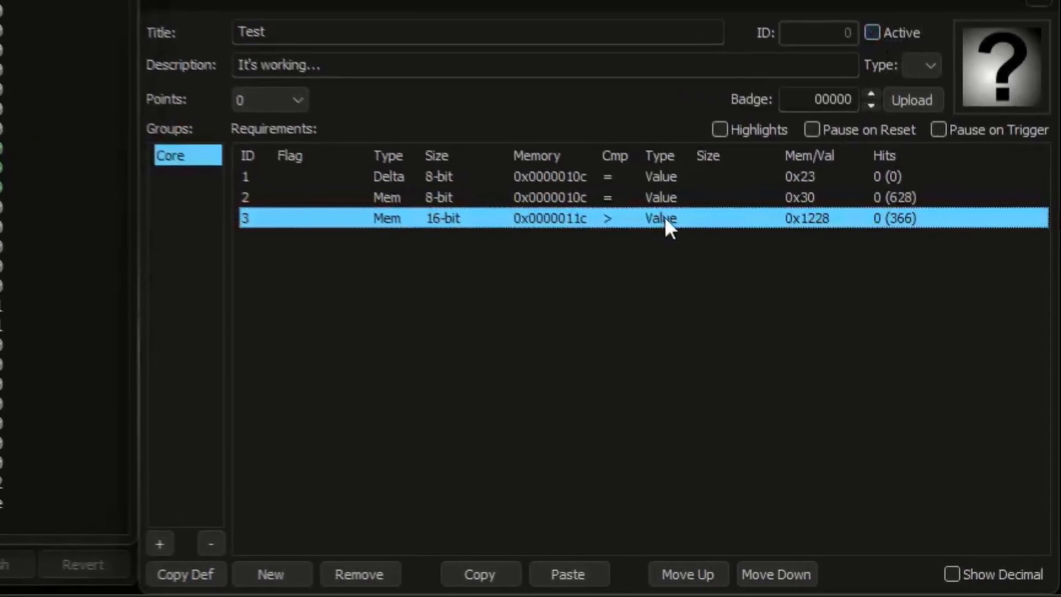
{"action": "left_click", "coordinate": [716, 268]}
{"action": "left_click", "coordinate": [659, 265]}
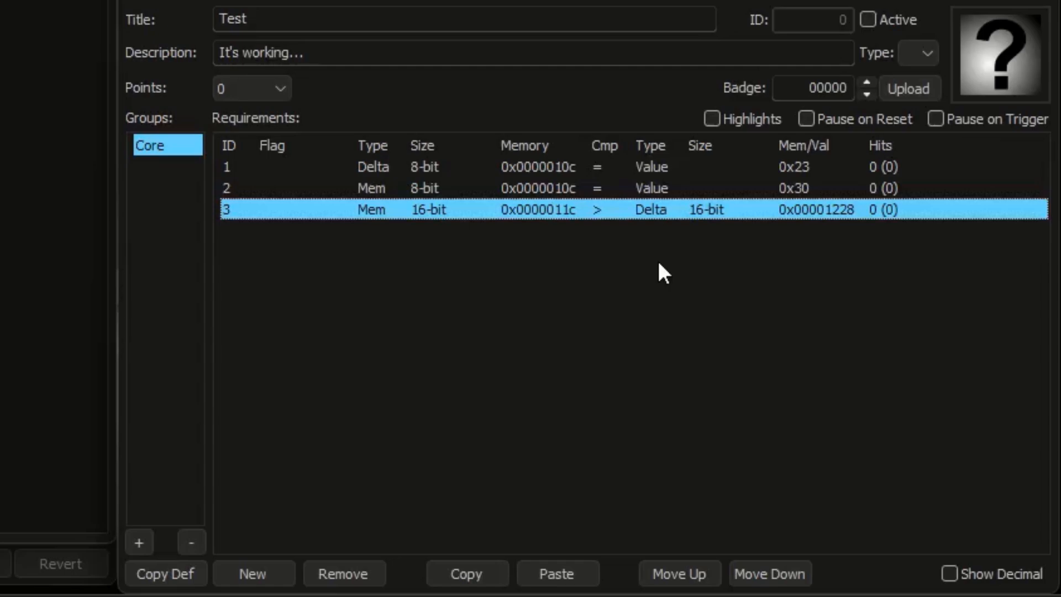
Step: Copy the third requirement's address 0x0000011c into its right-hand Delta operand, and activate the Test achievement
{"action": "double_click", "coordinate": [558, 214]}
{"action": "right_click", "coordinate": [558, 212]}
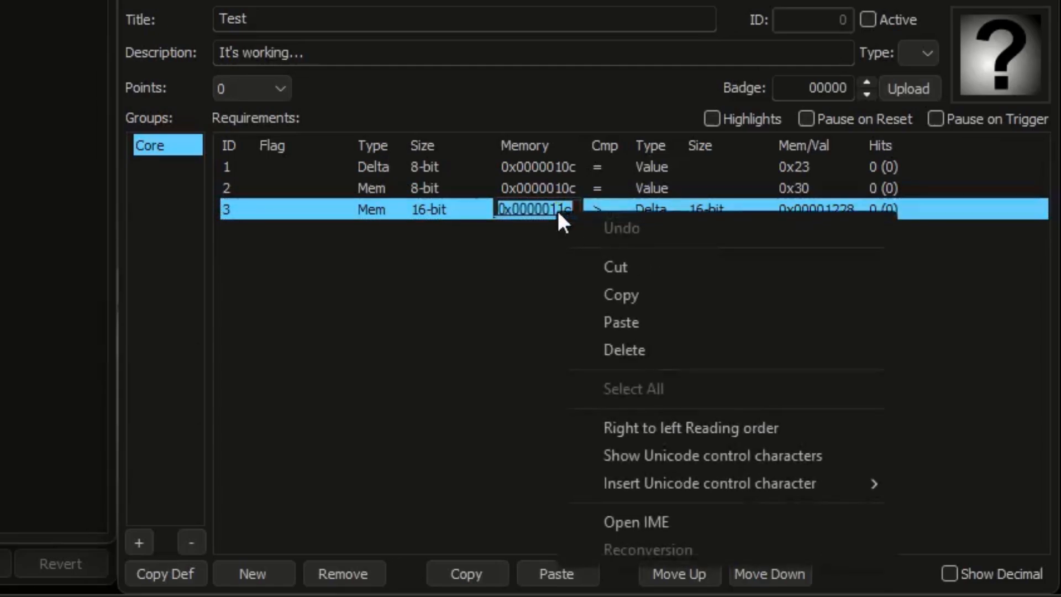
{"action": "left_click", "coordinate": [616, 295]}
{"action": "double_click", "coordinate": [807, 213]}
{"action": "right_click", "coordinate": [807, 218]}
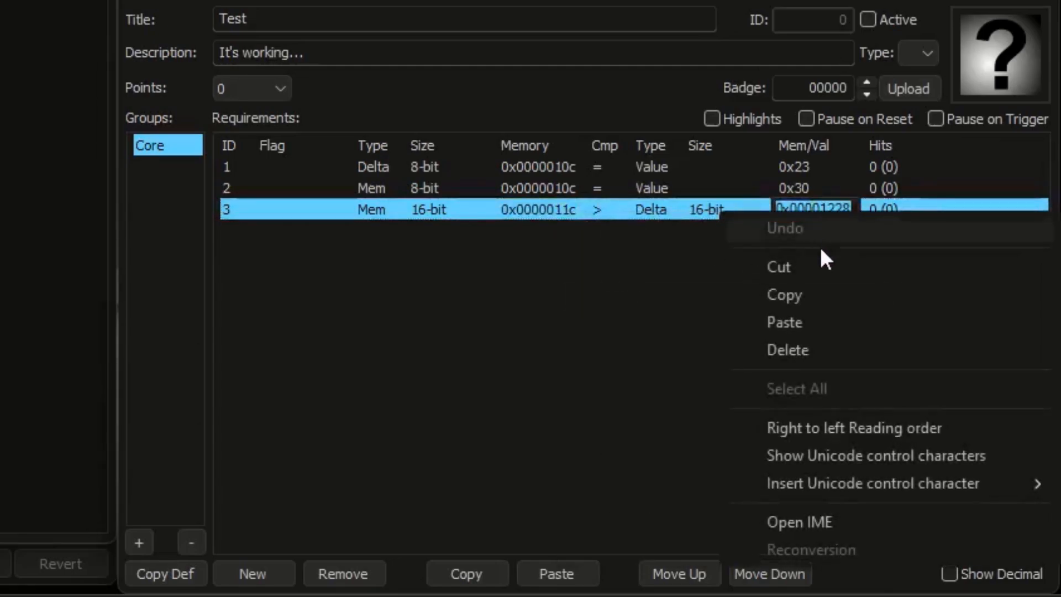
{"action": "left_click", "coordinate": [822, 323]}
{"action": "left_click", "coordinate": [822, 324]}
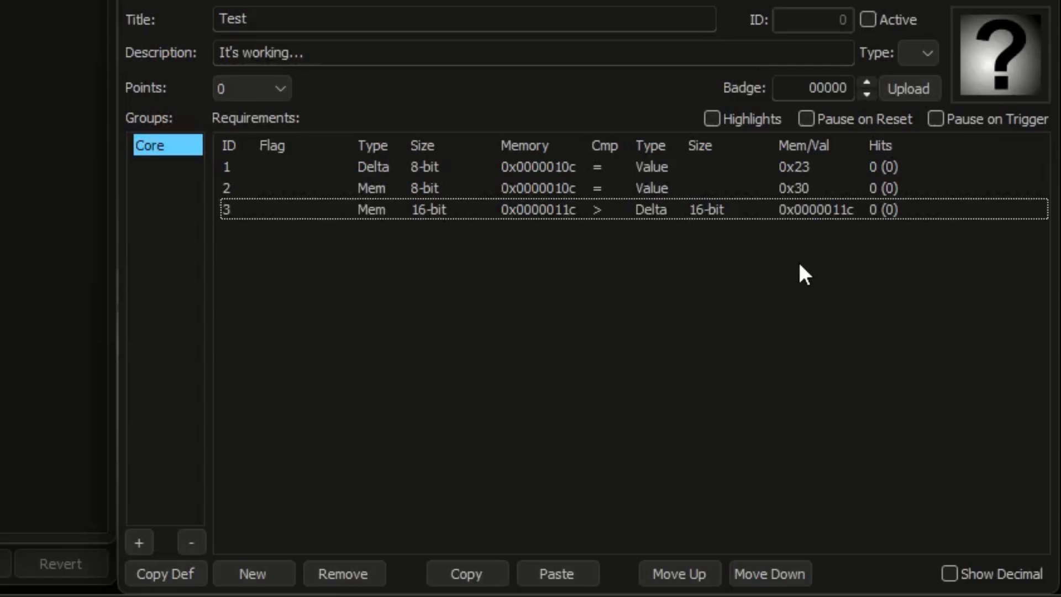
{"action": "left_click", "coordinate": [655, 212]}
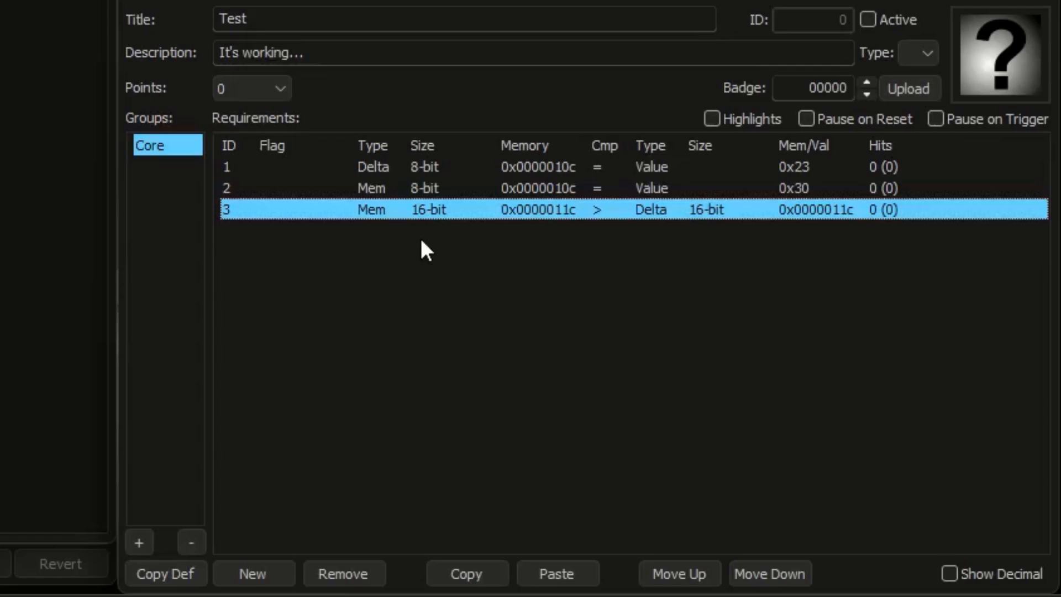
{"action": "left_click", "coordinate": [900, 20]}
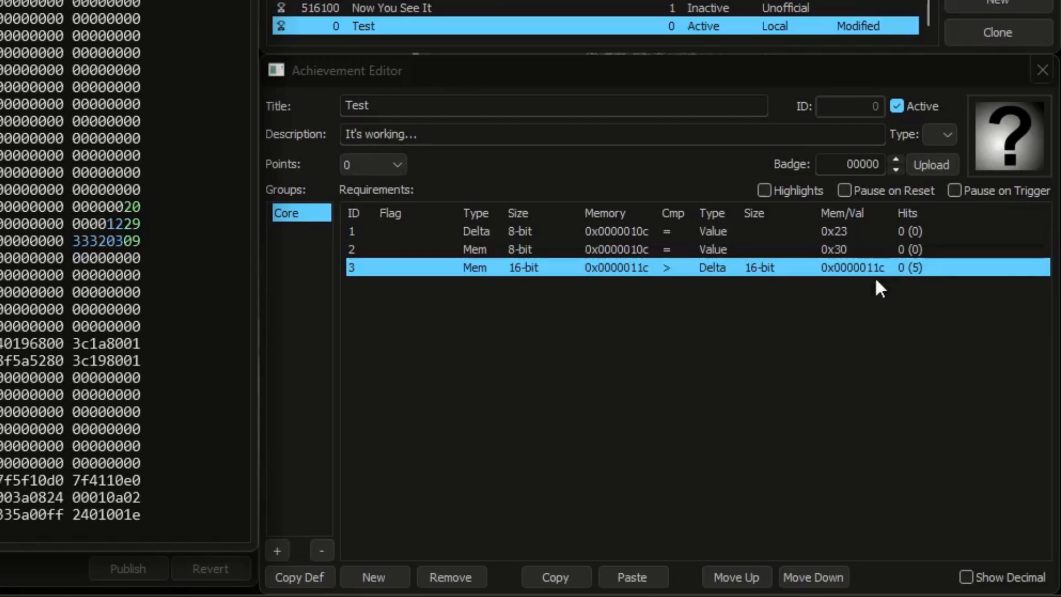
Step: Try the comparison < on the third requirement, and set it to != instead
{"action": "left_click", "coordinate": [669, 269]}
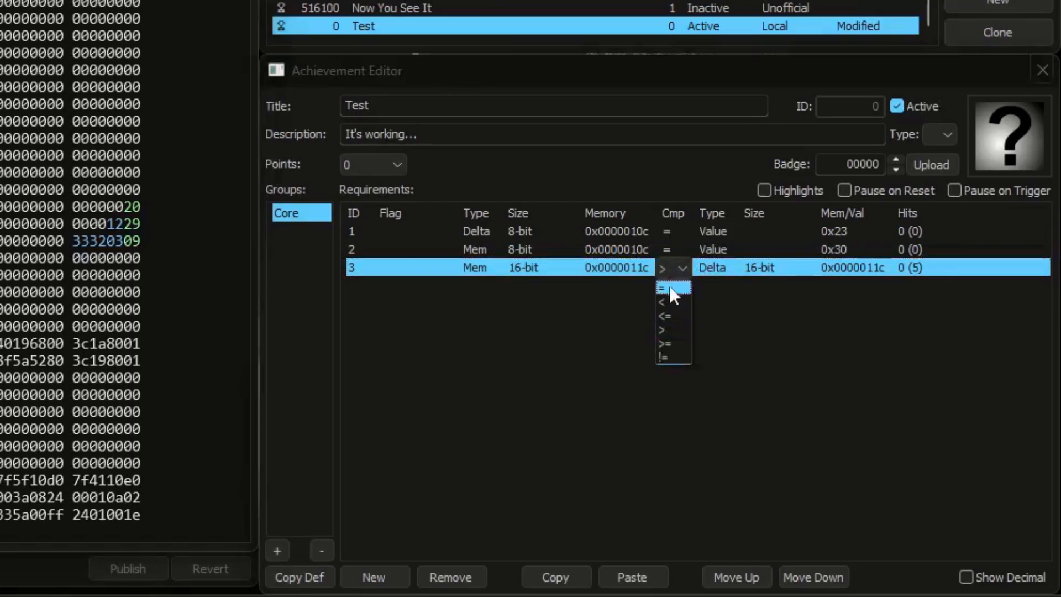
{"action": "left_click", "coordinate": [672, 302]}
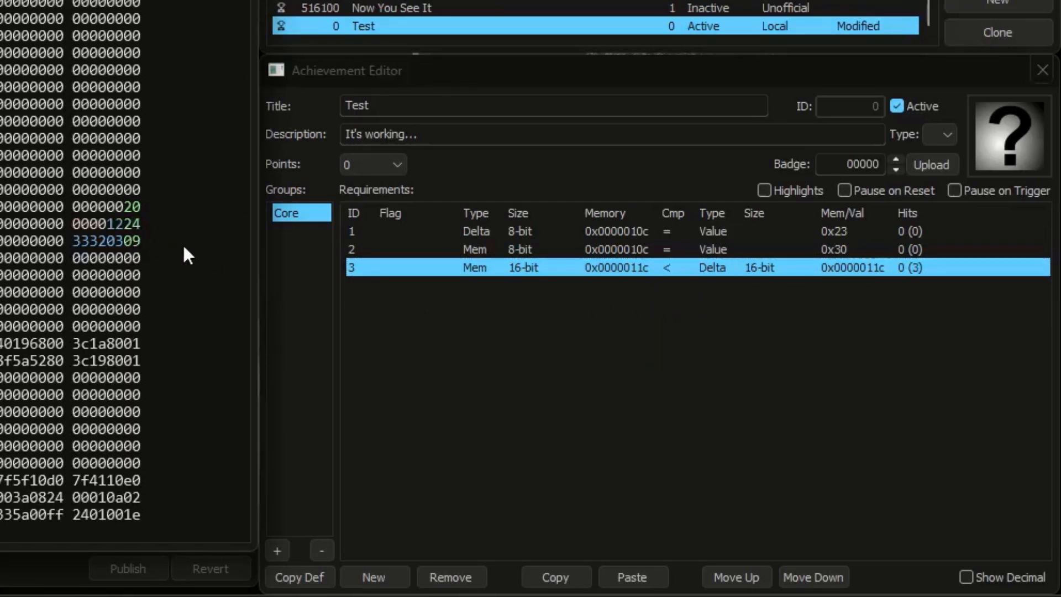
{"action": "left_click", "coordinate": [670, 270]}
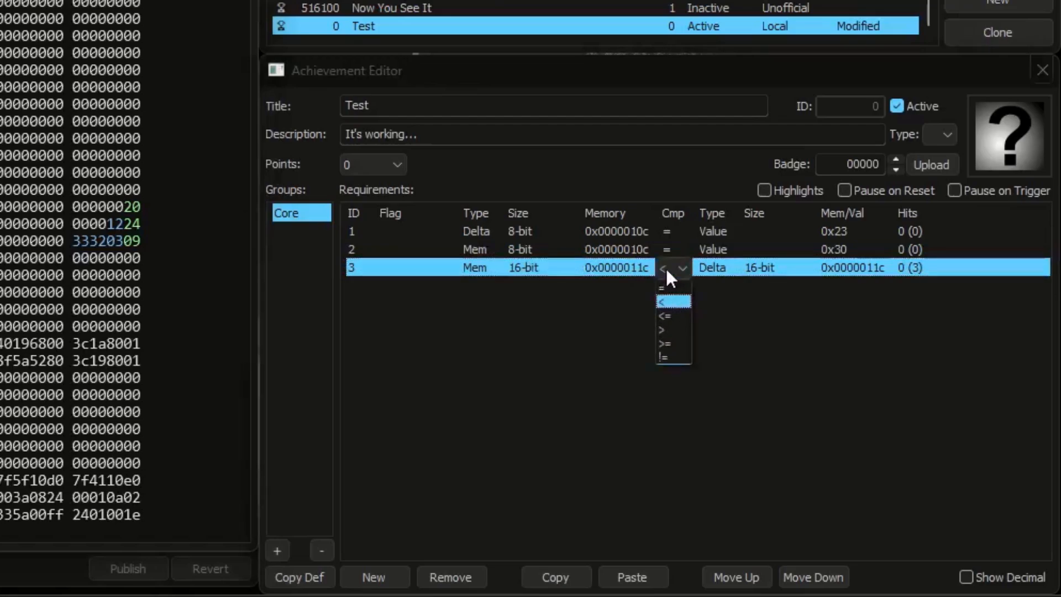
{"action": "left_click", "coordinate": [670, 358]}
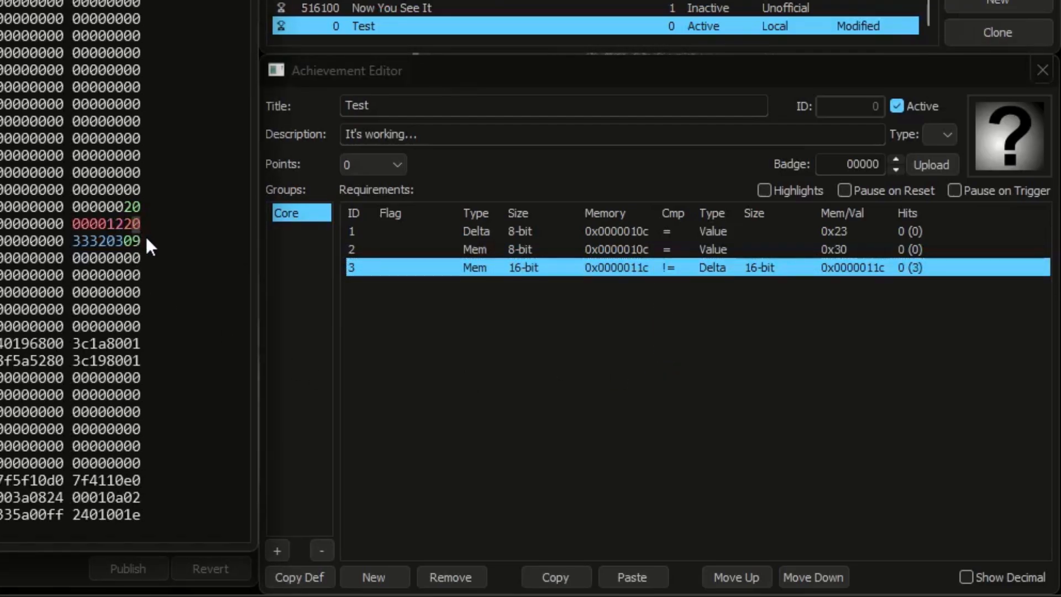
{"action": "left_click", "coordinate": [635, 236]}
{"action": "left_click", "coordinate": [637, 250], "text": "shift"}
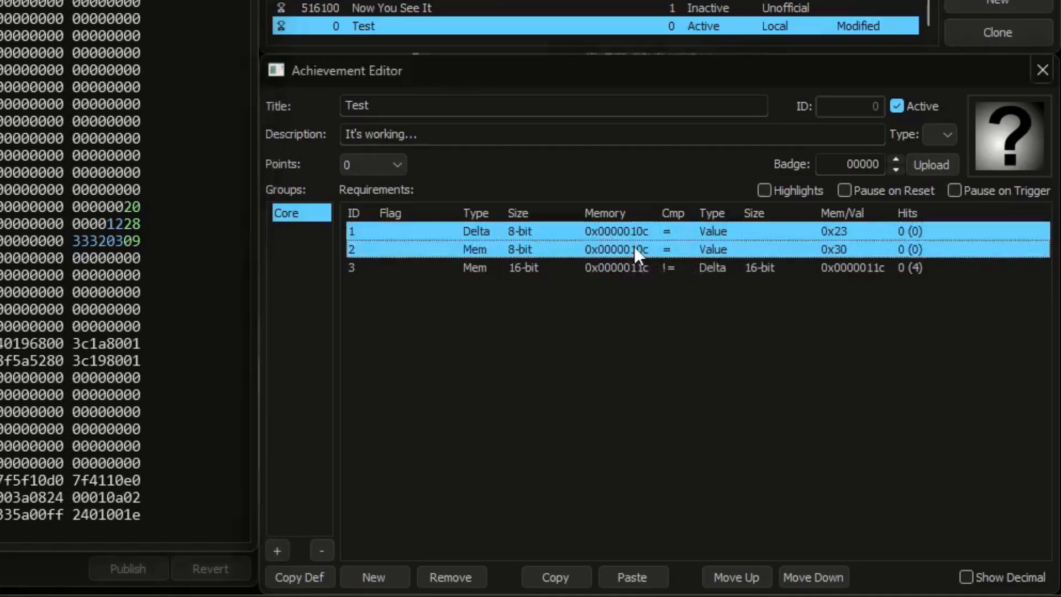
{"action": "left_click", "coordinate": [438, 269]}
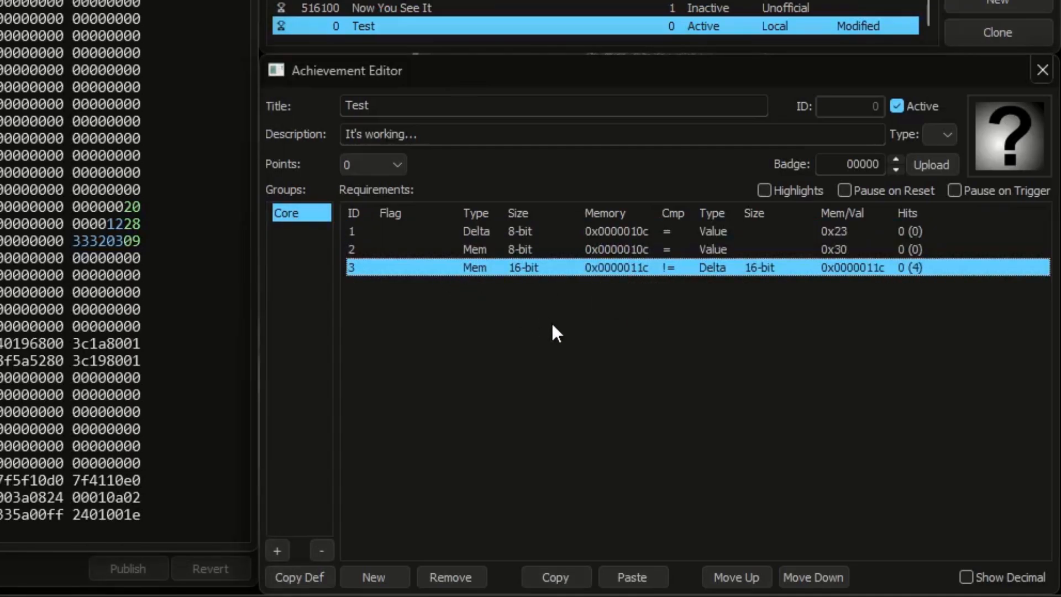
{"action": "key", "text": "Up"}
{"action": "key", "text": "Up"}
{"action": "key", "text": "shift+Down"}
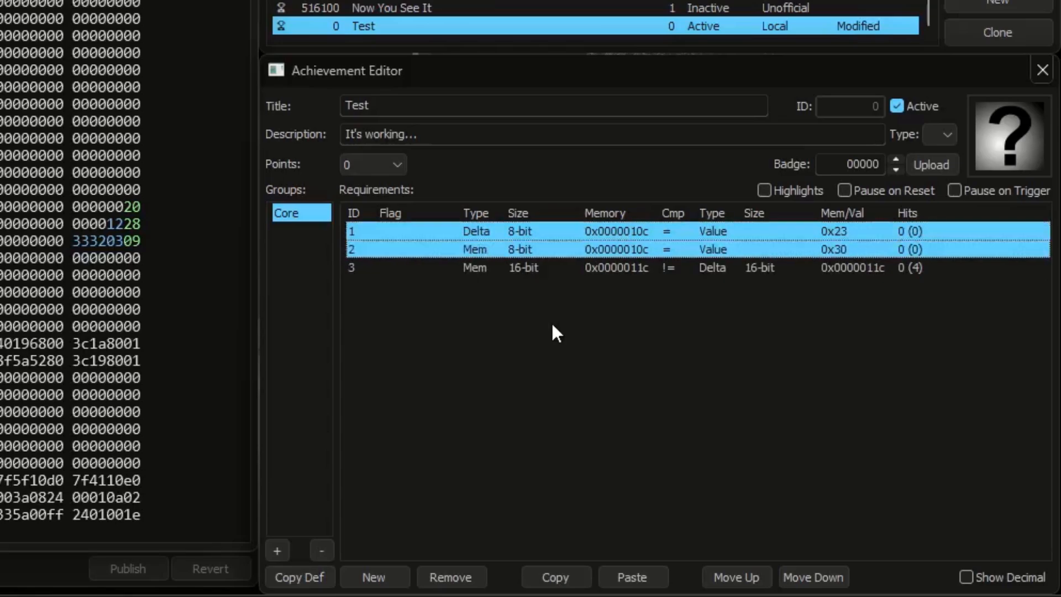
{"action": "key", "text": "Down"}
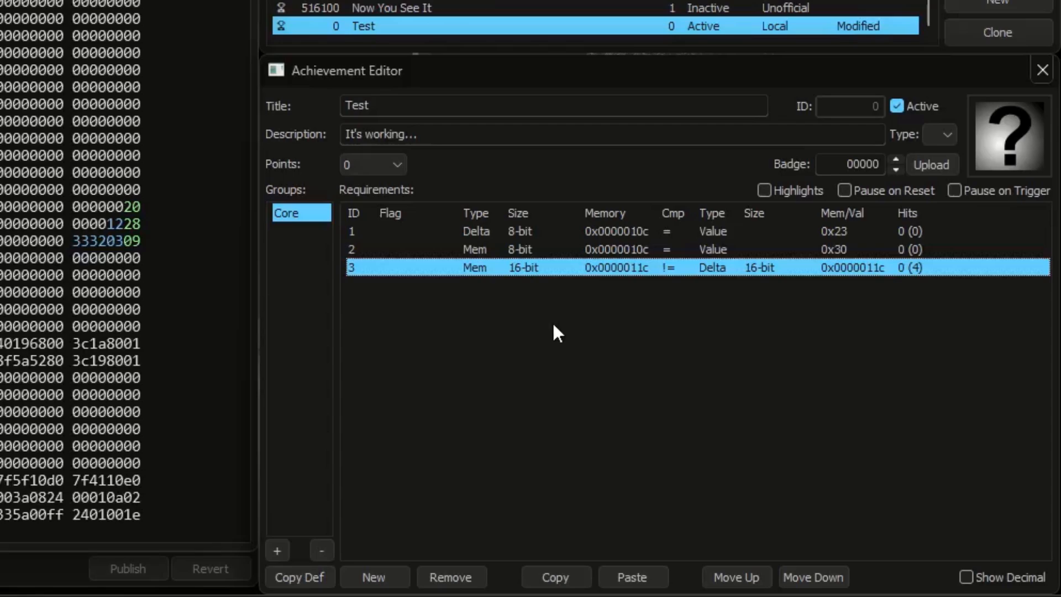
Step: Remove the first two requirements for 0x0000010c from the Core group together
{"action": "left_click", "coordinate": [531, 251]}
{"action": "left_click", "coordinate": [531, 232], "text": "shift"}
{"action": "left_click", "coordinate": [451, 577]}
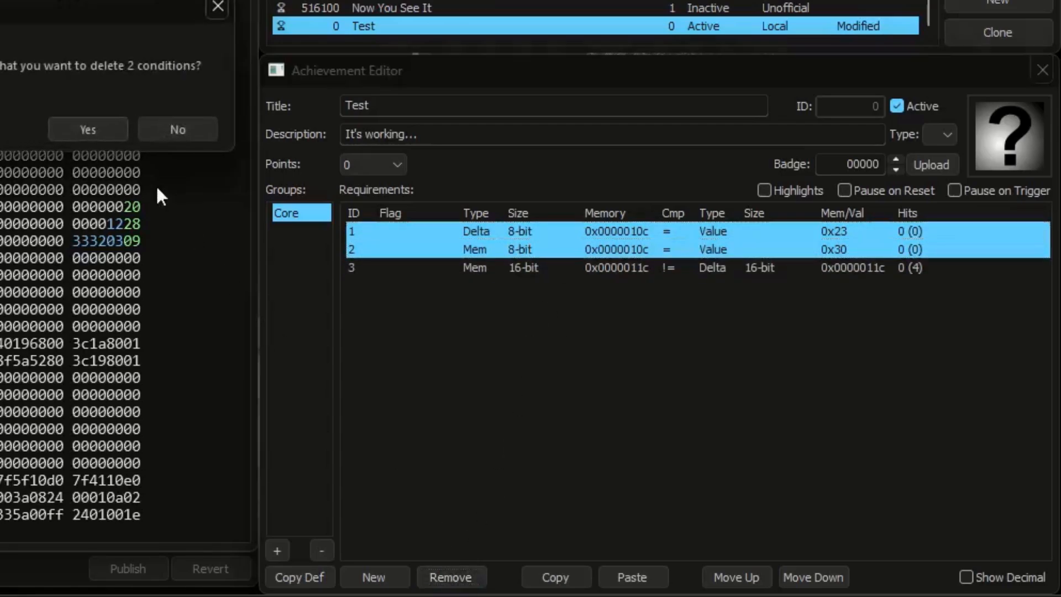
{"action": "key", "text": "Return"}
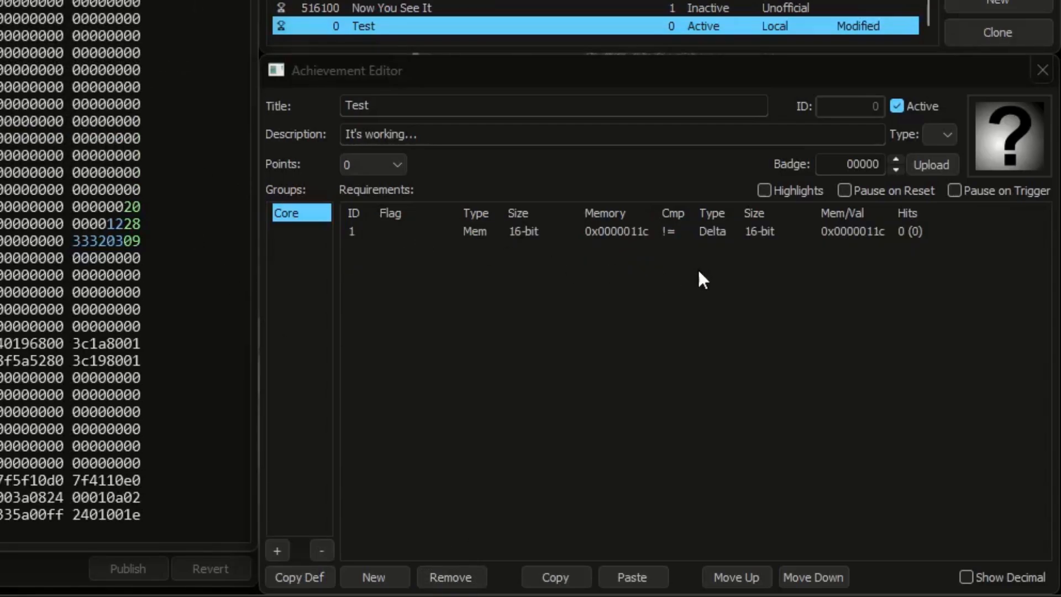
Step: Set the remaining requirement's comparison to > with a hit target of 3, and deactivate and reactivate the Test achievement
{"action": "left_click", "coordinate": [631, 237]}
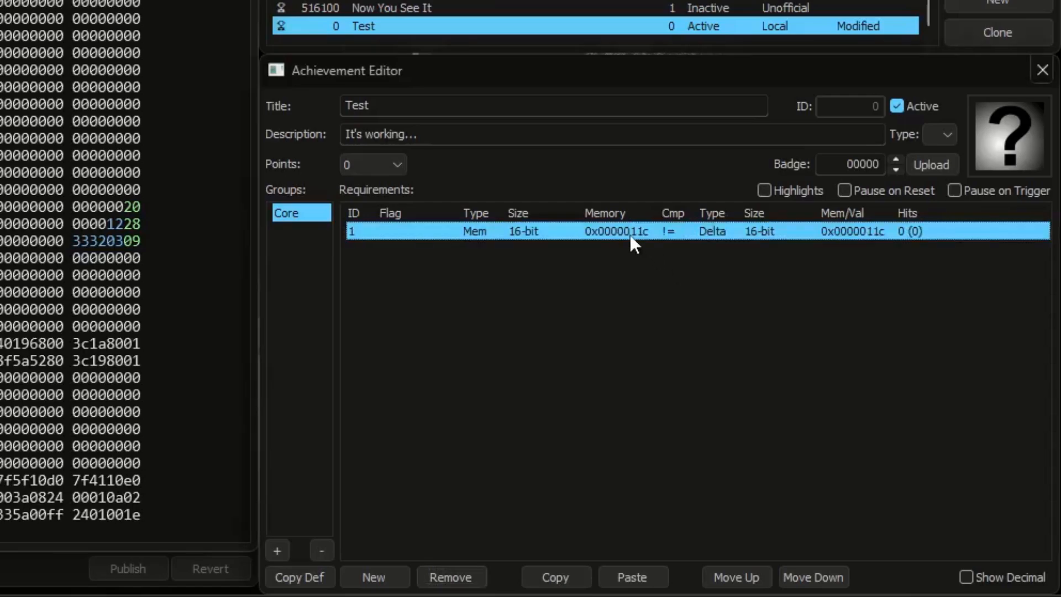
{"action": "left_click", "coordinate": [675, 235]}
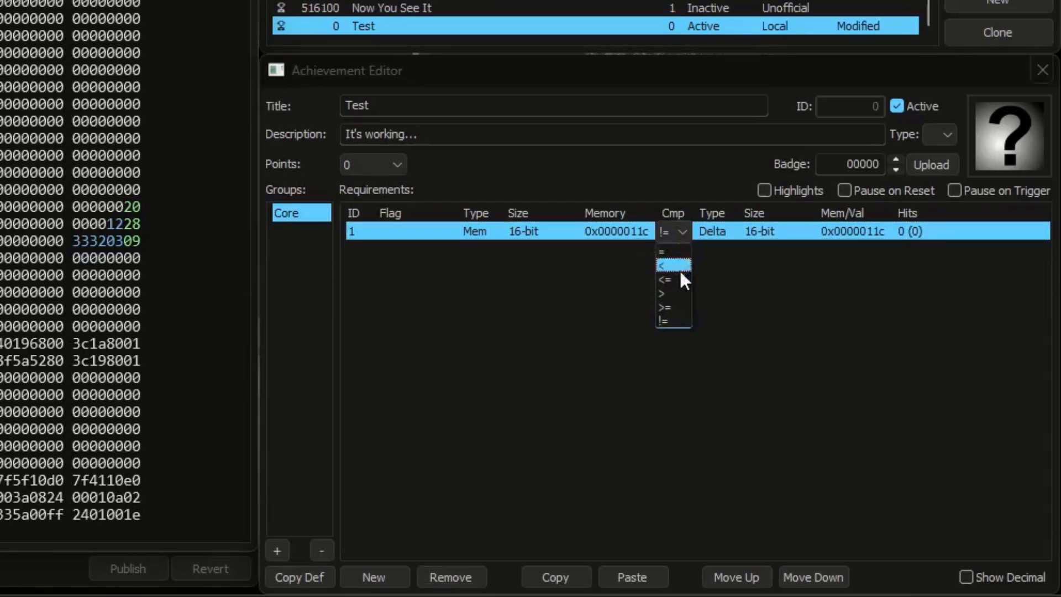
{"action": "left_click", "coordinate": [681, 294]}
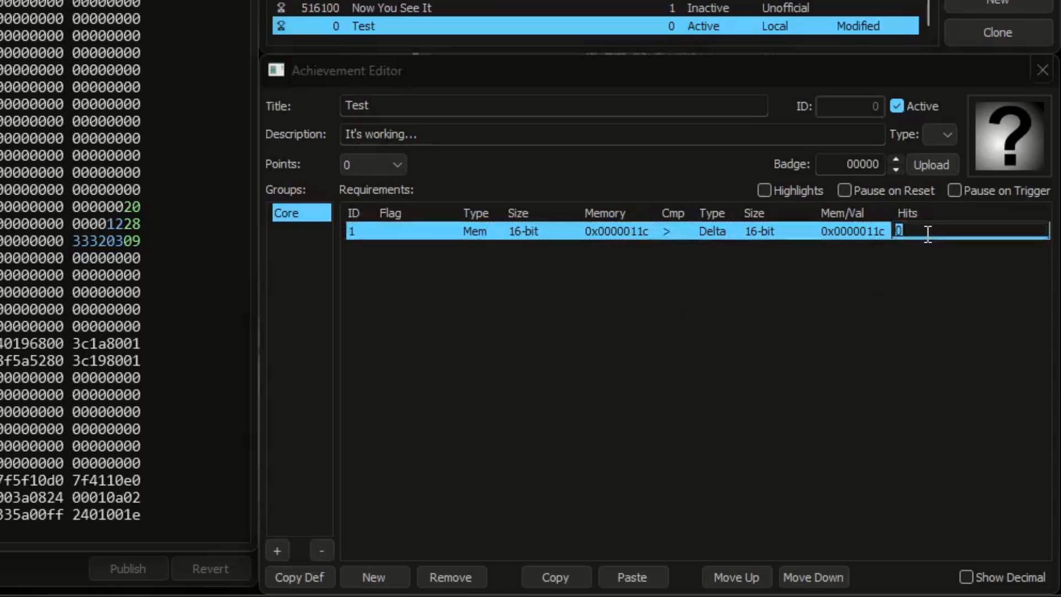
{"action": "left_click", "coordinate": [922, 108]}
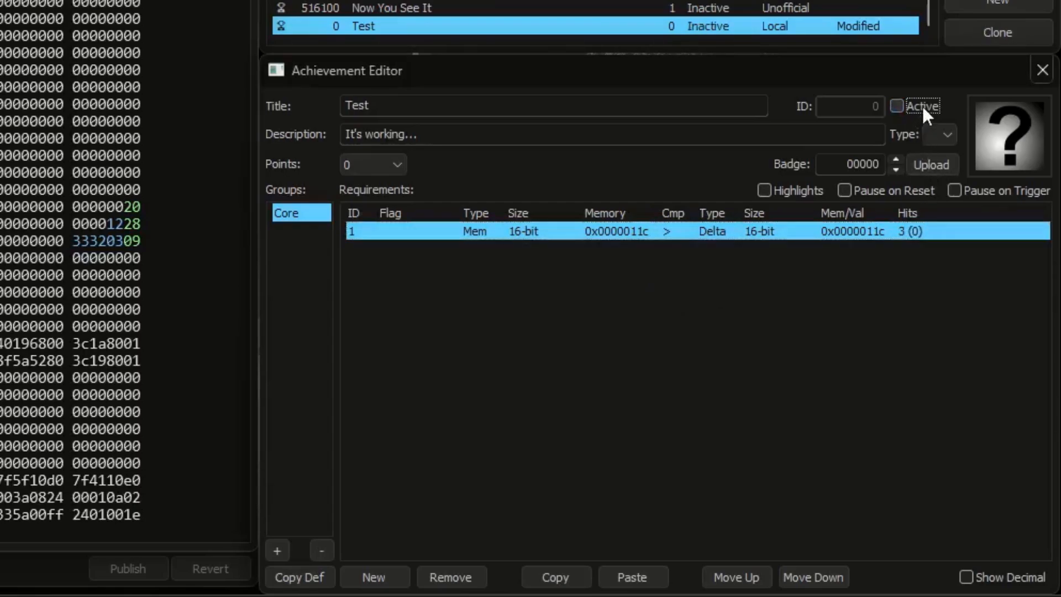
{"action": "left_click", "coordinate": [921, 108]}
Step: Set the low byte of memory 0x0000011c to 20, and raise it one at a time through 21 and 22 to 23
{"action": "left_click", "coordinate": [141, 229]}
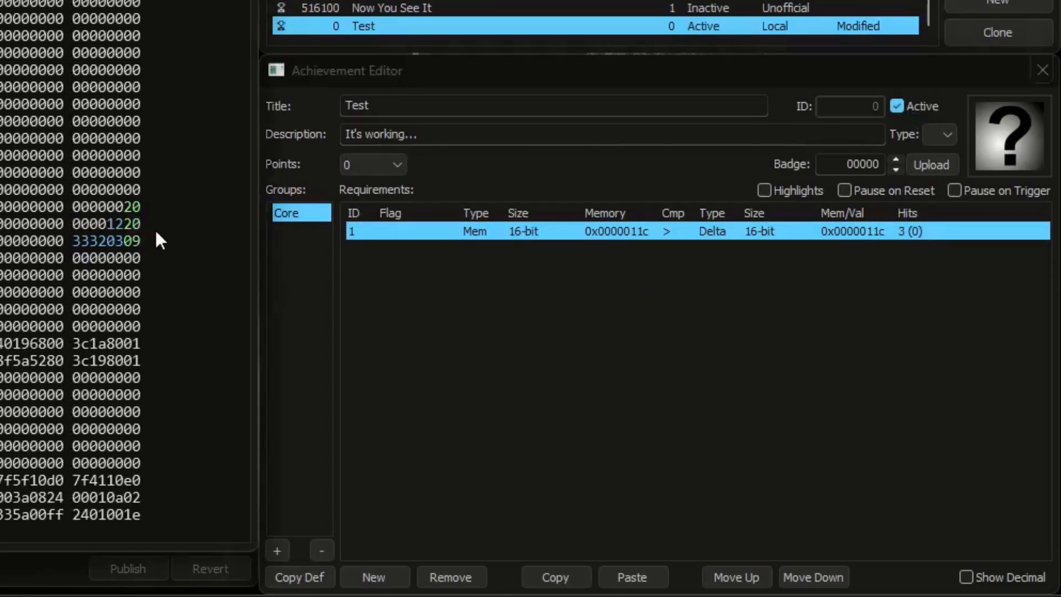
{"action": "left_click", "coordinate": [136, 224]}
{"action": "type", "text": "1"}
{"action": "left_click", "coordinate": [137, 223]}
{"action": "type", "text": "2"}
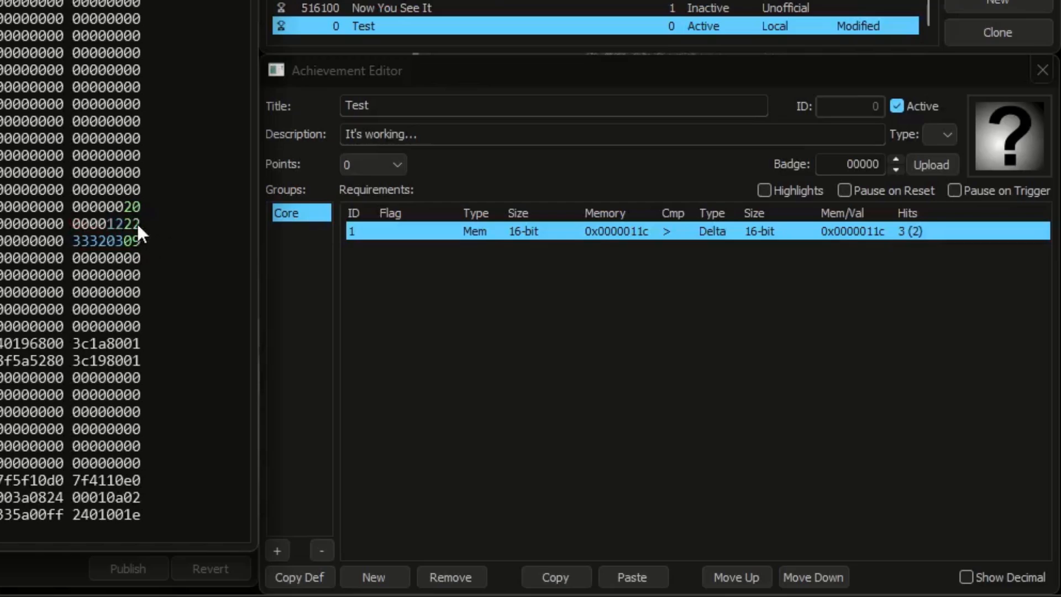
{"action": "left_click", "coordinate": [137, 224]}
{"action": "type", "text": "3"}
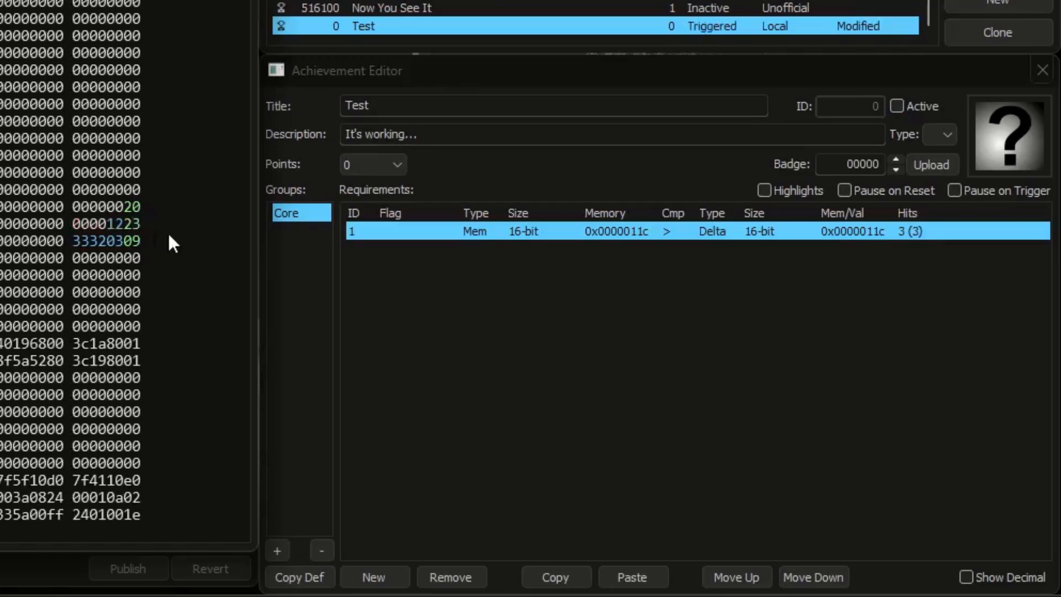
Step: Change the requirement's left operand to 8-bit BCD and activate the Test achievement
{"action": "left_click", "coordinate": [480, 242]}
{"action": "left_click", "coordinate": [480, 241]}
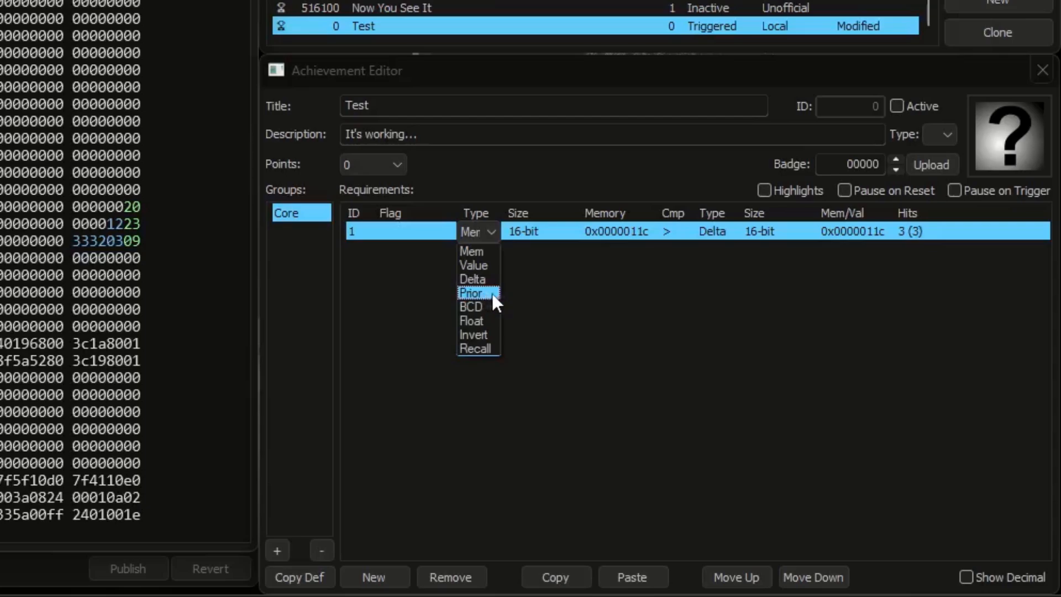
{"action": "left_click", "coordinate": [510, 302]}
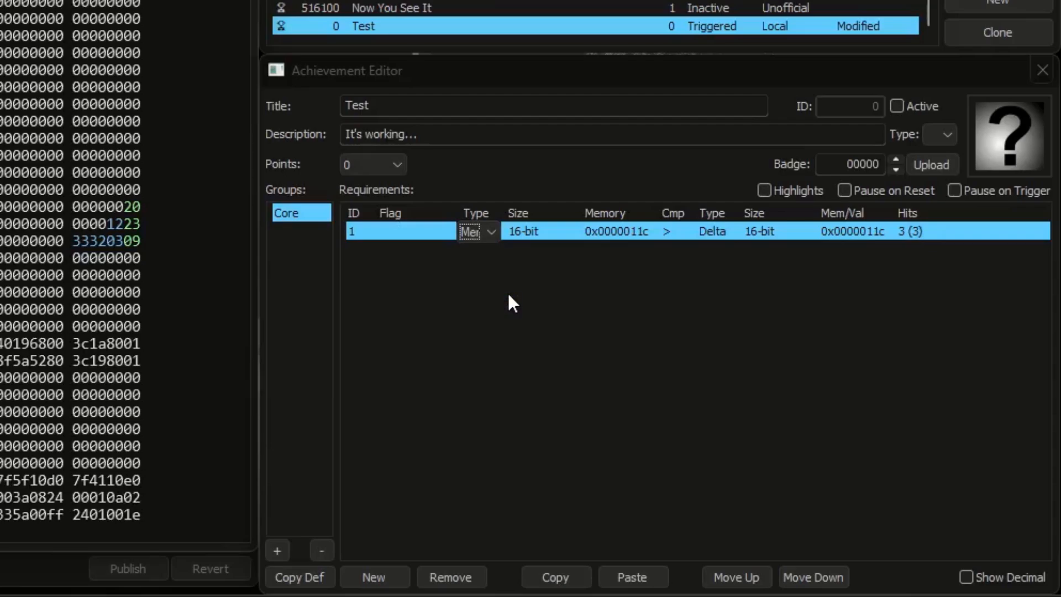
{"action": "left_click", "coordinate": [513, 303]}
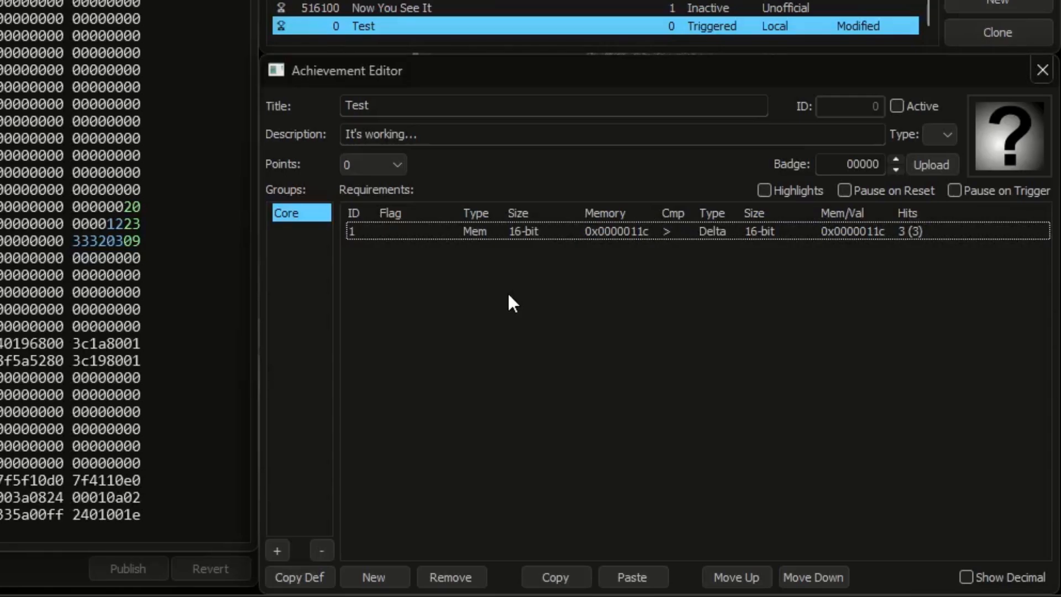
{"action": "left_click", "coordinate": [476, 232]}
{"action": "left_click", "coordinate": [477, 232]}
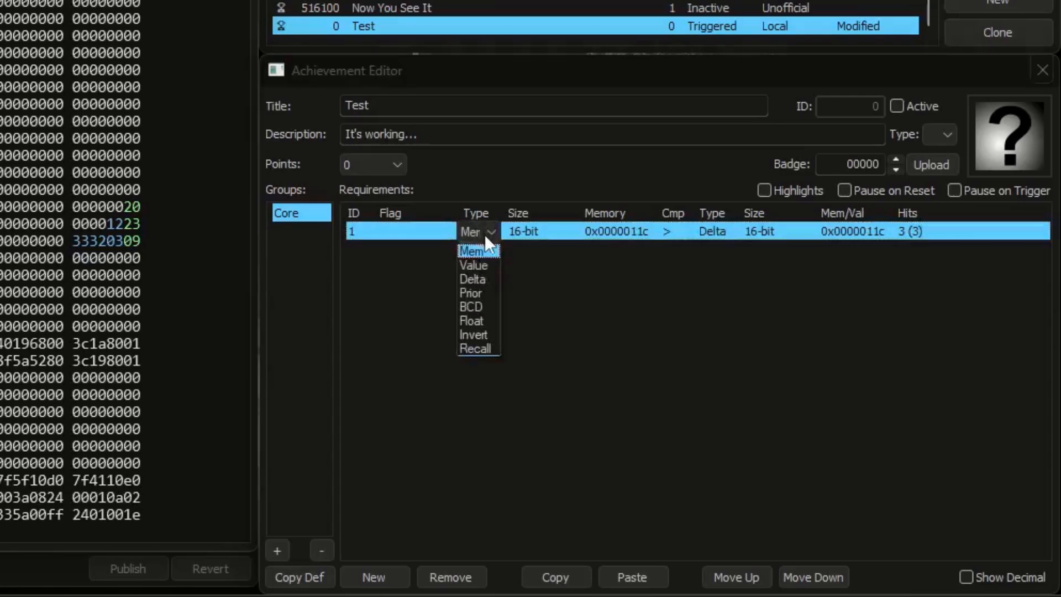
{"action": "left_click", "coordinate": [478, 308]}
Step: Compare the BCD operand using = against a right operand of type Value, and set the hit target to 0
{"action": "left_click", "coordinate": [671, 231]}
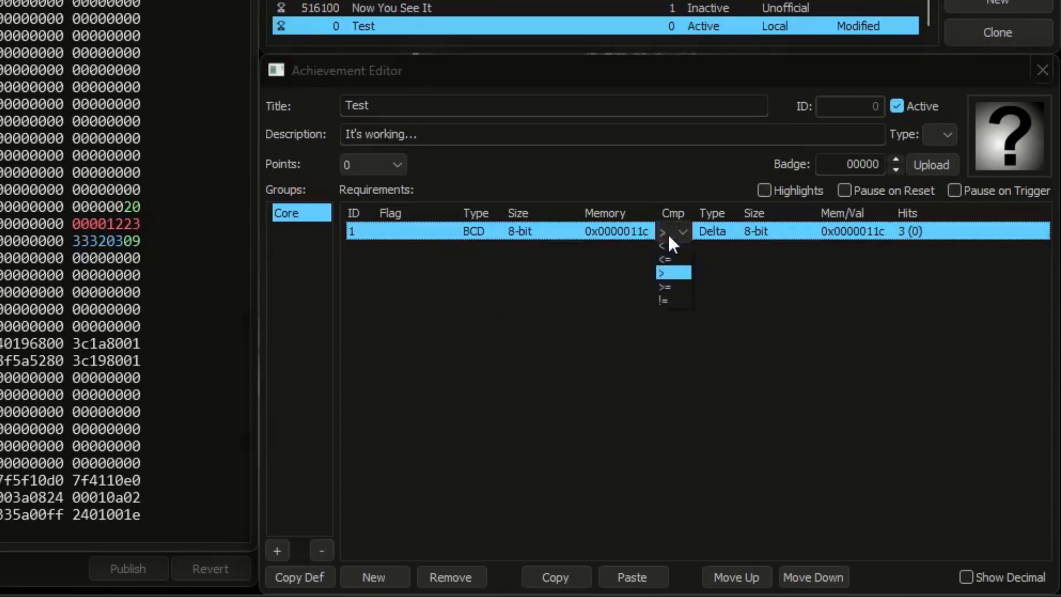
{"action": "left_click", "coordinate": [670, 253]}
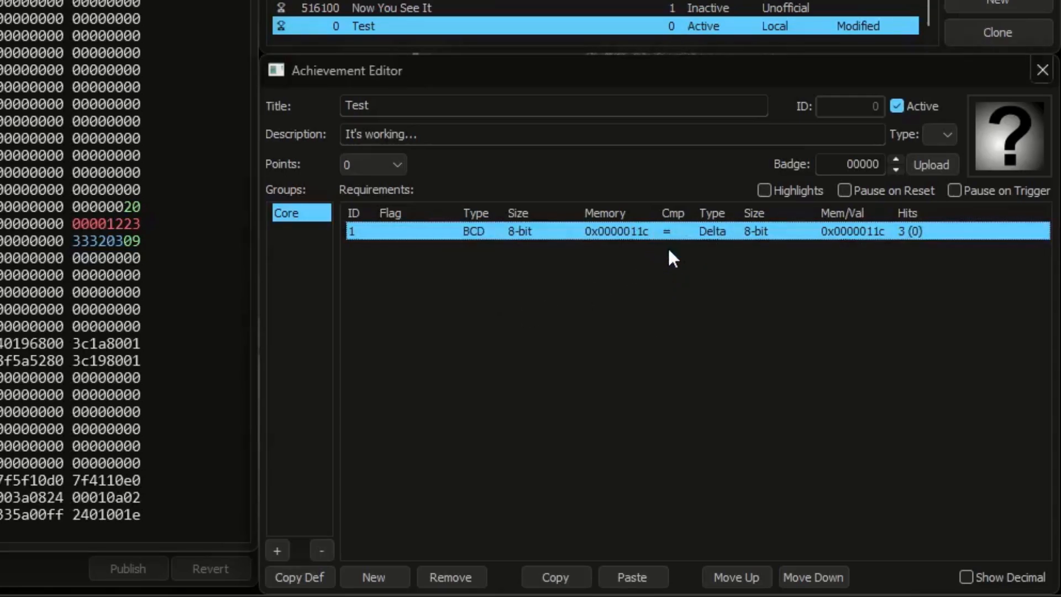
{"action": "left_click", "coordinate": [712, 238]}
{"action": "left_click", "coordinate": [710, 266]}
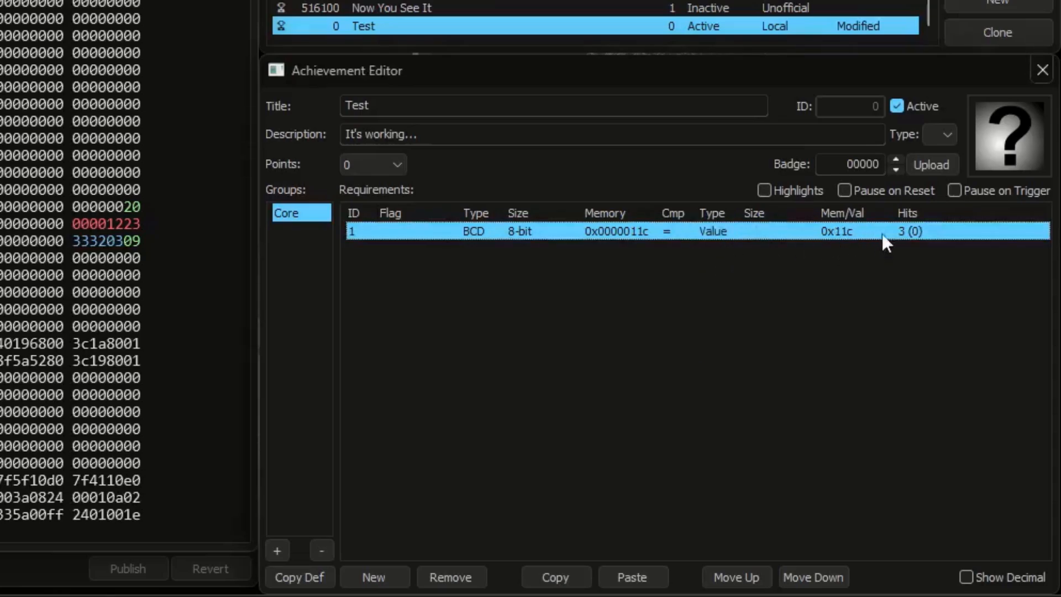
{"action": "left_click", "coordinate": [909, 231]}
{"action": "type", "text": "0"}
{"action": "left_click", "coordinate": [923, 267]}
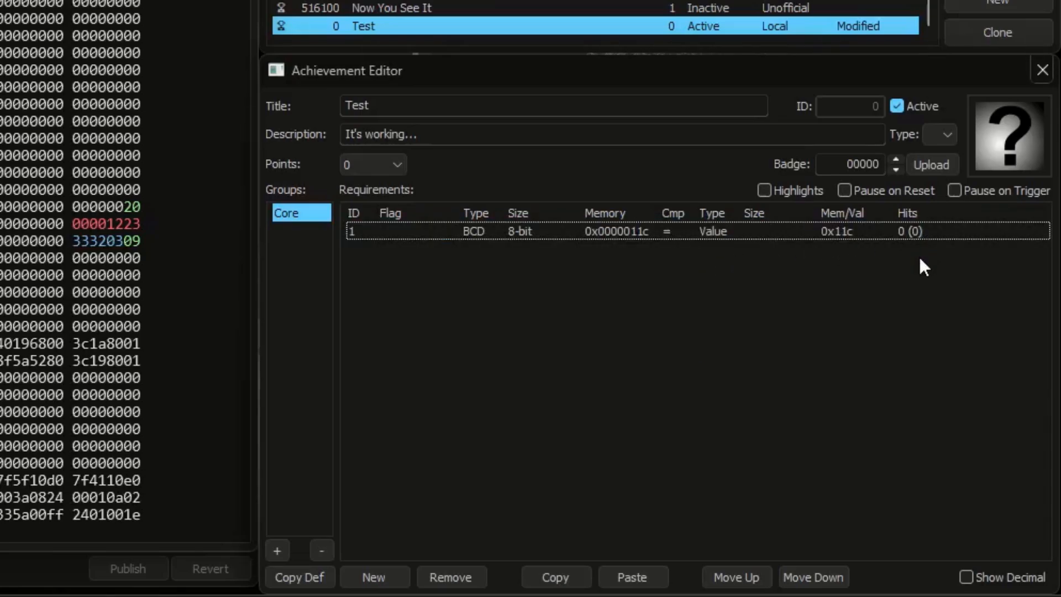
Step: Set memory 0x0000011c to 00000098, and enter 98 as the requirement's comparison value with decimal display turned on
{"action": "left_click", "coordinate": [114, 236]}
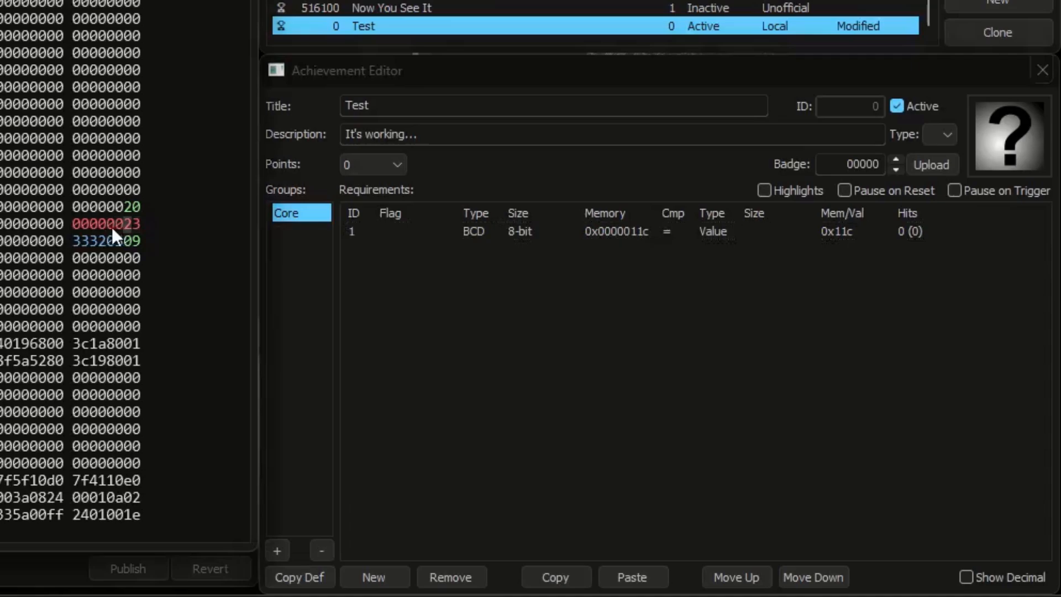
{"action": "type", "text": "98"}
{"action": "left_click", "coordinate": [966, 576]}
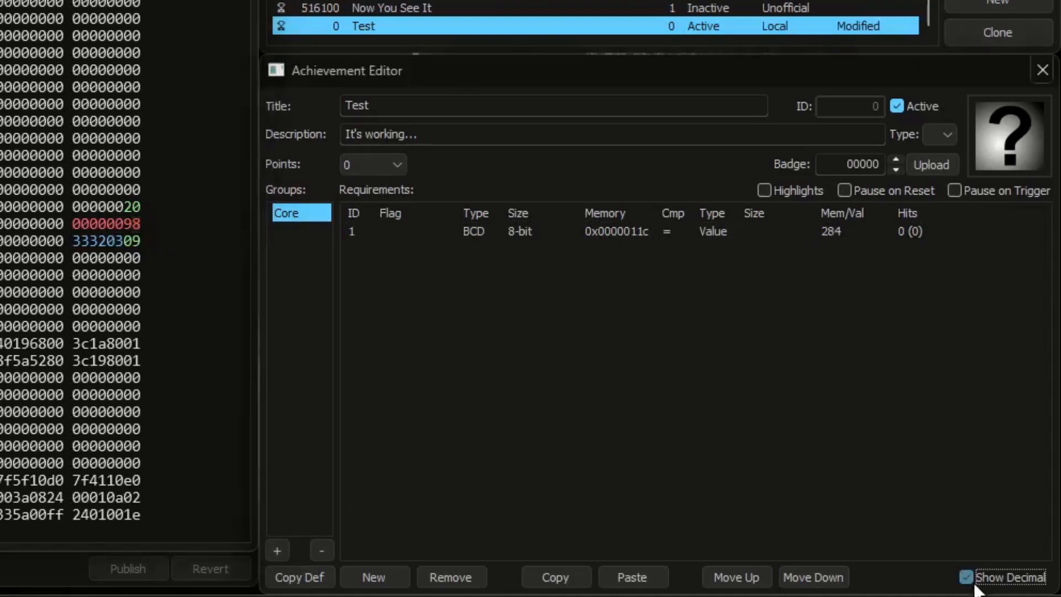
{"action": "double_click", "coordinate": [851, 234]}
{"action": "type", "text": "9"}
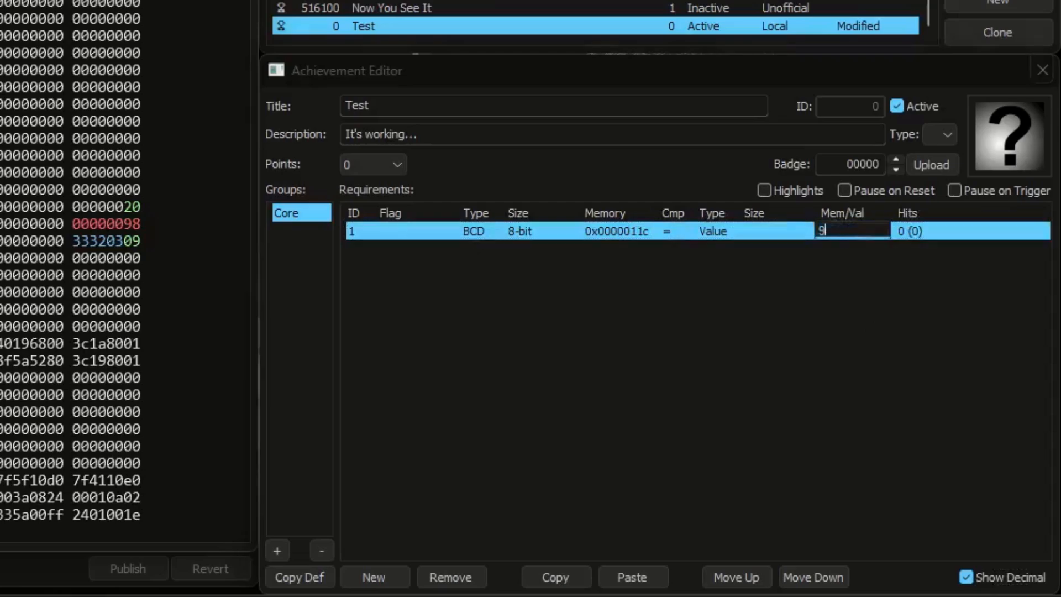
{"action": "type", "text": "8"}
{"action": "key", "text": "Return"}
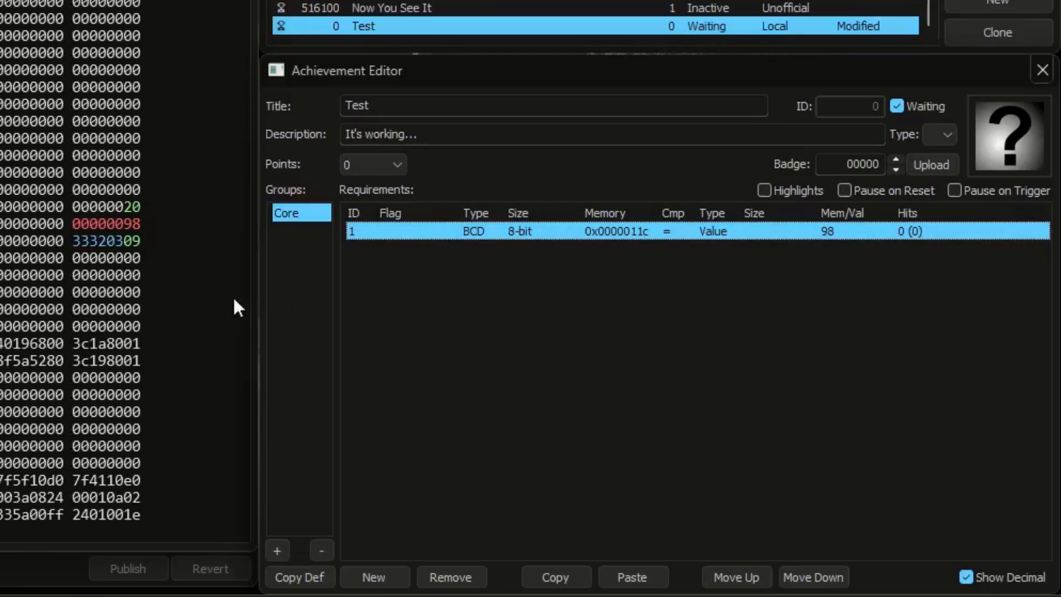
Step: Test the BCD requirement by changing memory 0x0000011c to 97 and back to 98, comparing the hexadecimal and decimal display in between
{"action": "left_click", "coordinate": [138, 223]}
{"action": "type", "text": "7"}
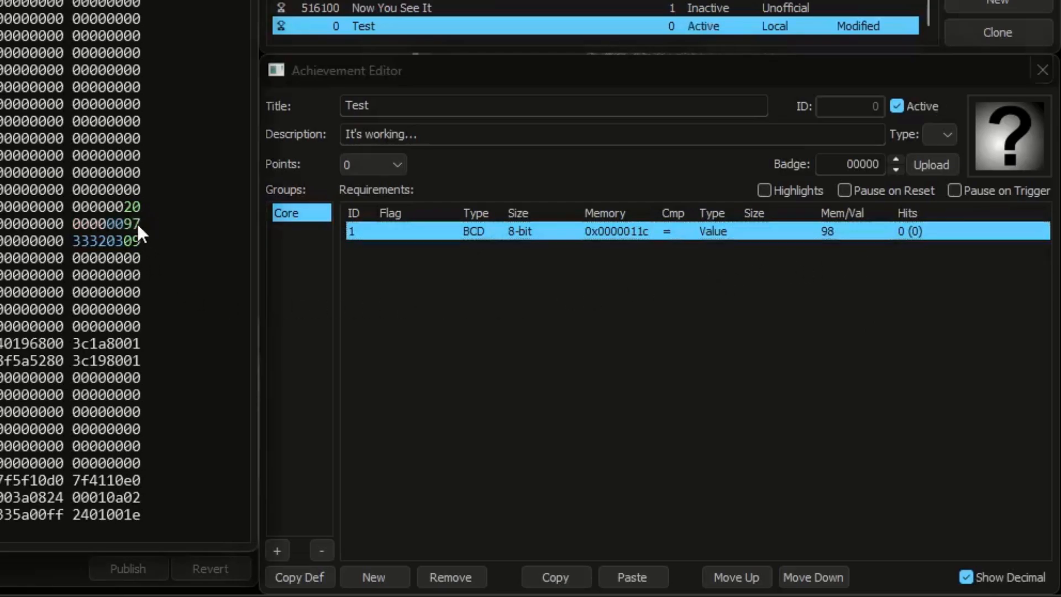
{"action": "left_click", "coordinate": [986, 579]}
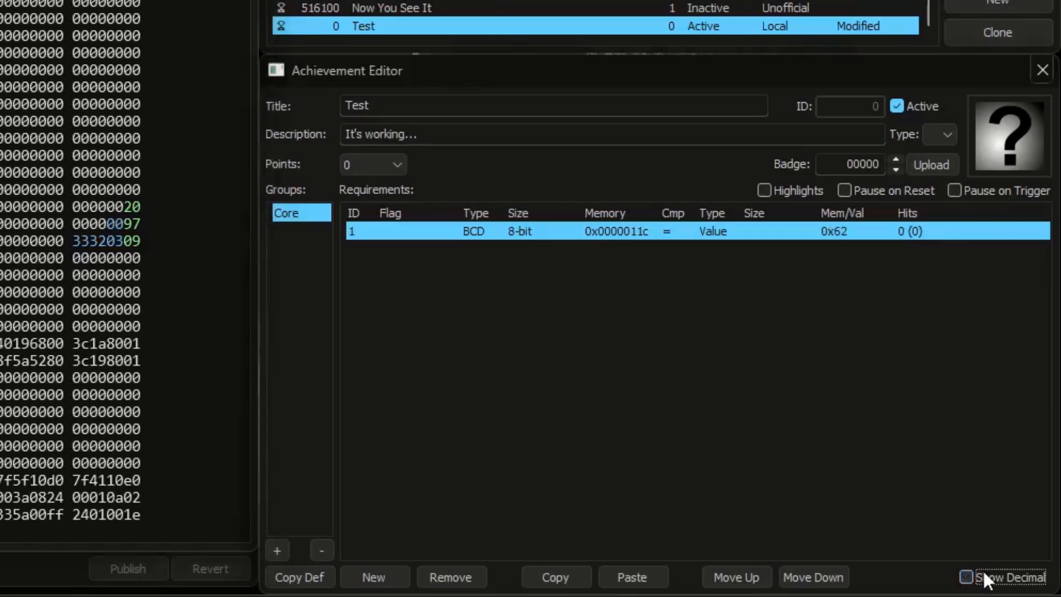
{"action": "left_click", "coordinate": [986, 579]}
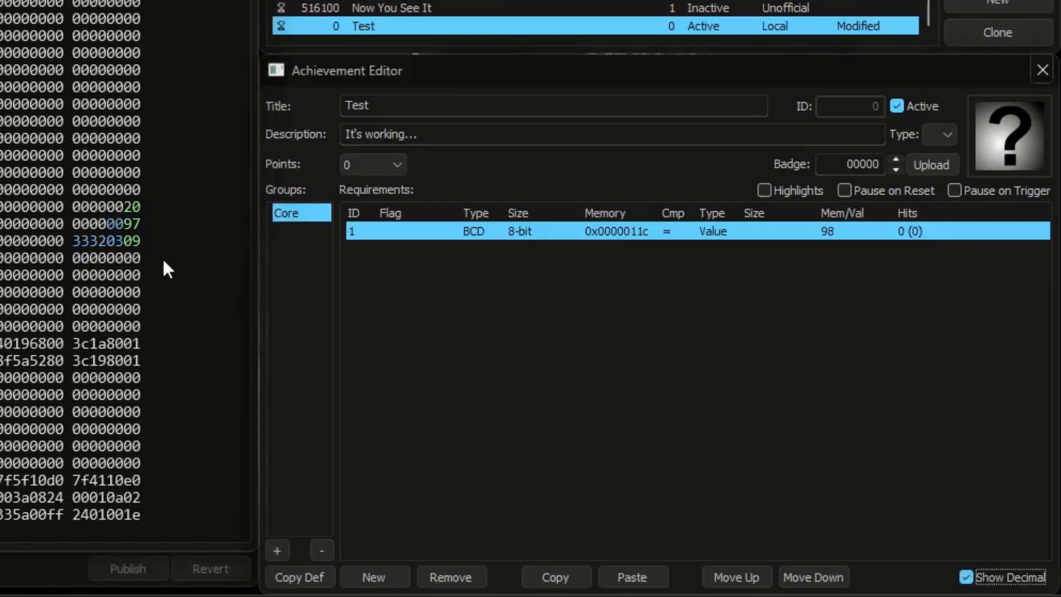
{"action": "left_click", "coordinate": [137, 224]}
{"action": "type", "text": "8"}
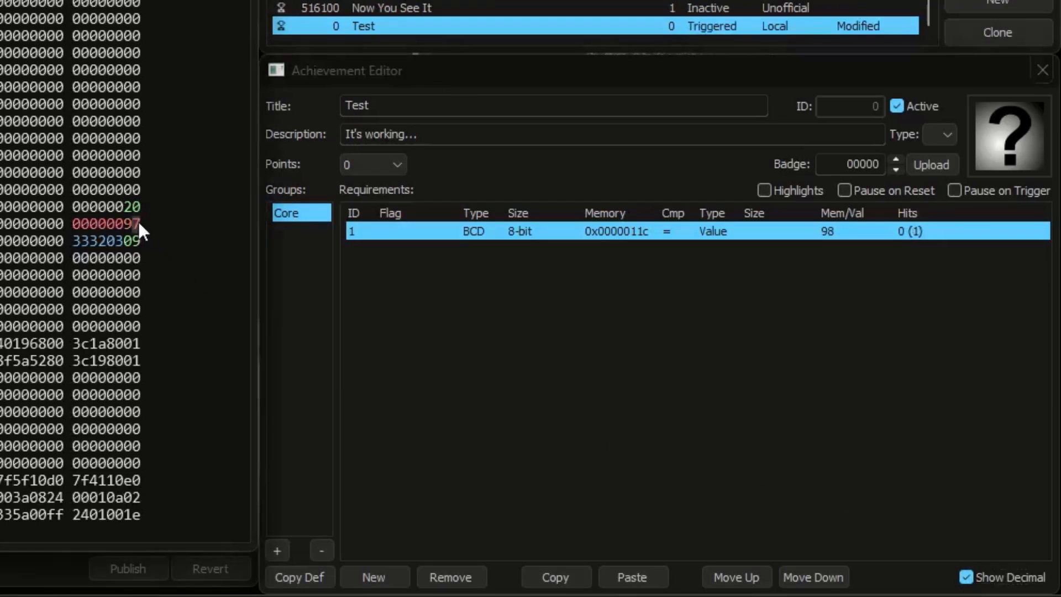
Step: Set the requirement's left operand type to Invert, and change the low byte of memory 0x0000011c to ff and on to fe
{"action": "left_click", "coordinate": [476, 235]}
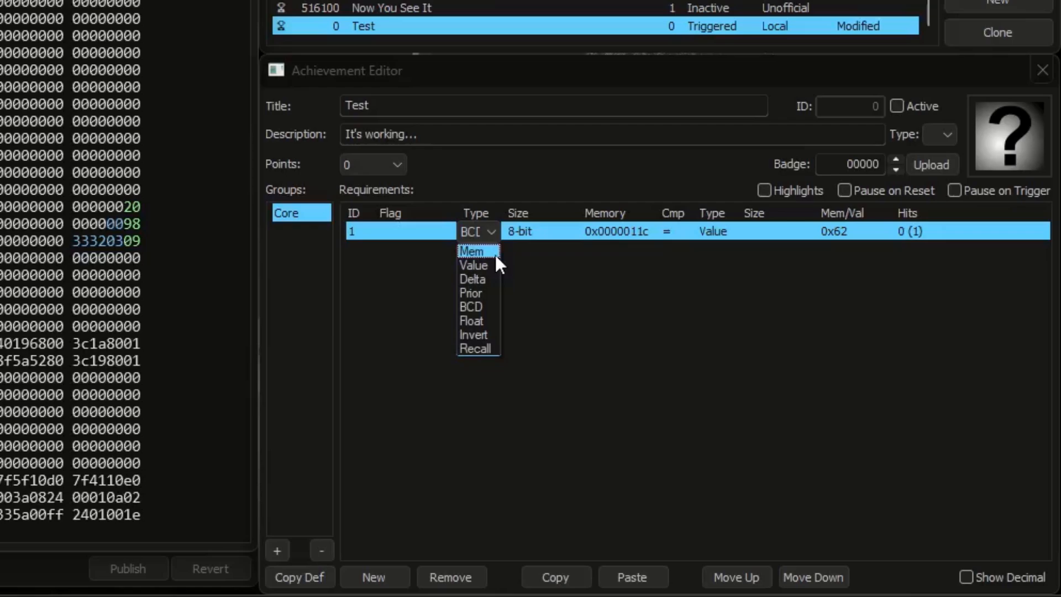
{"action": "left_click", "coordinate": [475, 334]}
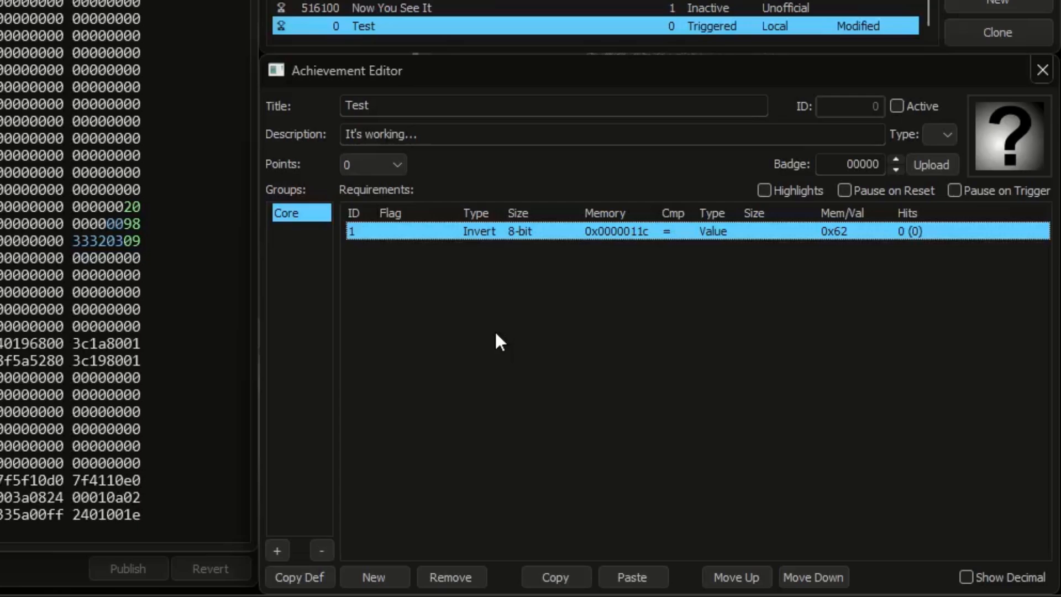
{"action": "left_click", "coordinate": [131, 227]}
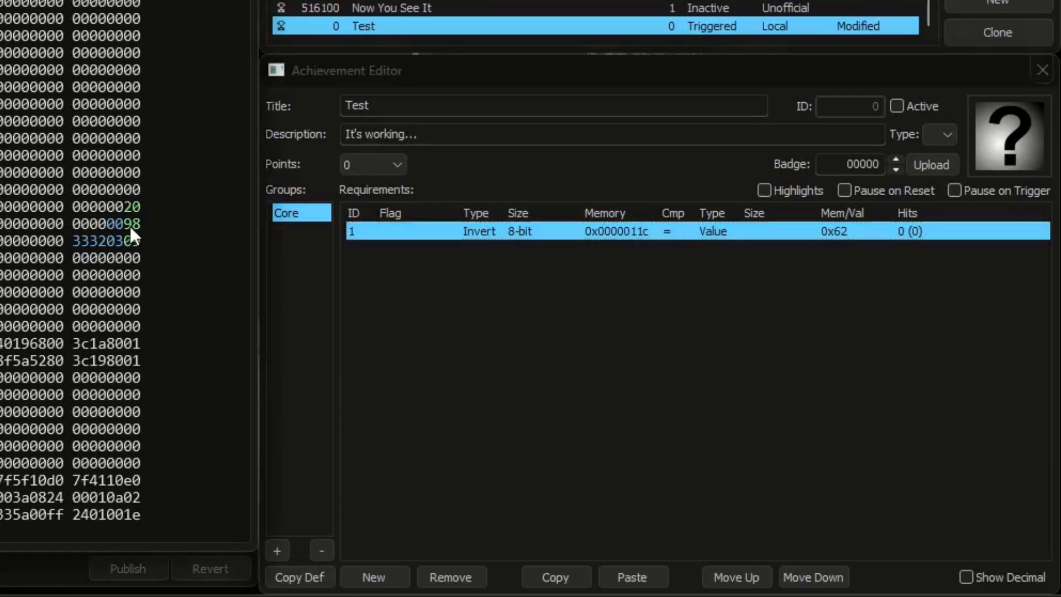
{"action": "type", "text": "ff"}
Step: Set the Invert requirement's comparison value to 0x01 and activate the Test achievement
{"action": "double_click", "coordinate": [841, 232]}
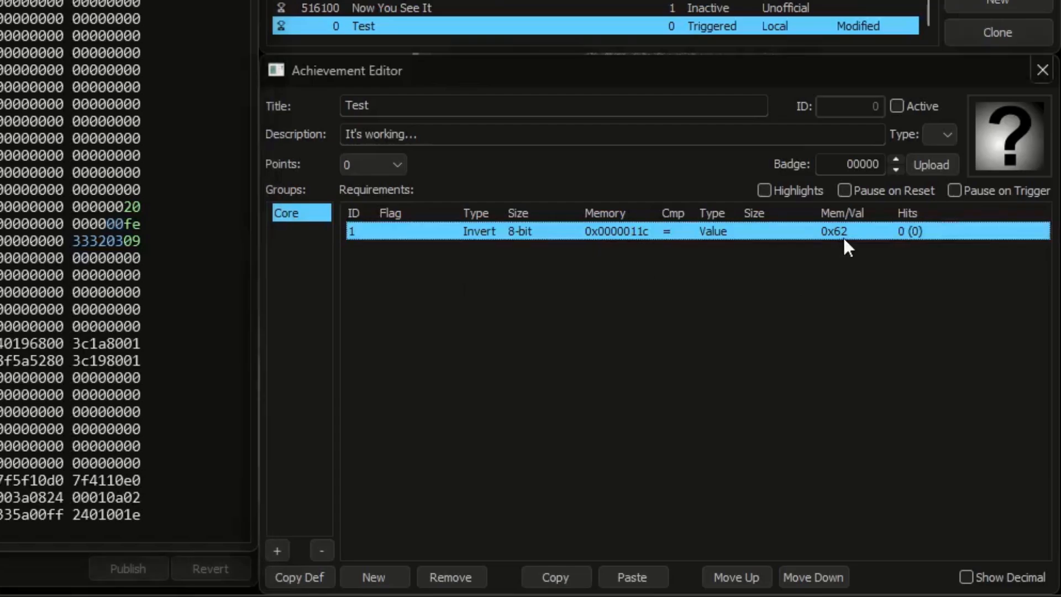
{"action": "type", "text": "01"}
{"action": "key", "text": "Return"}
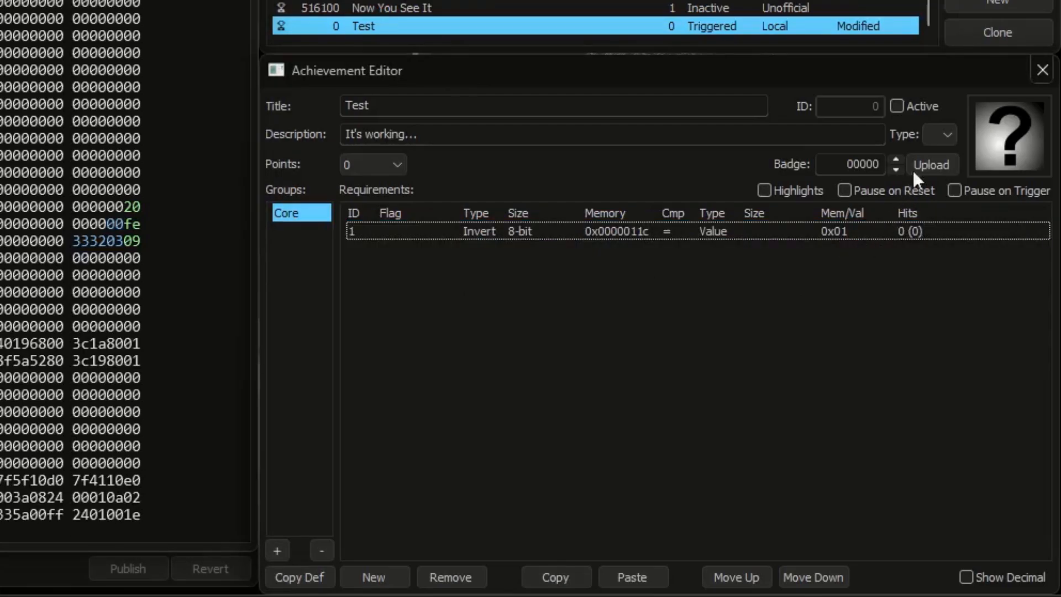
{"action": "left_click", "coordinate": [929, 111]}
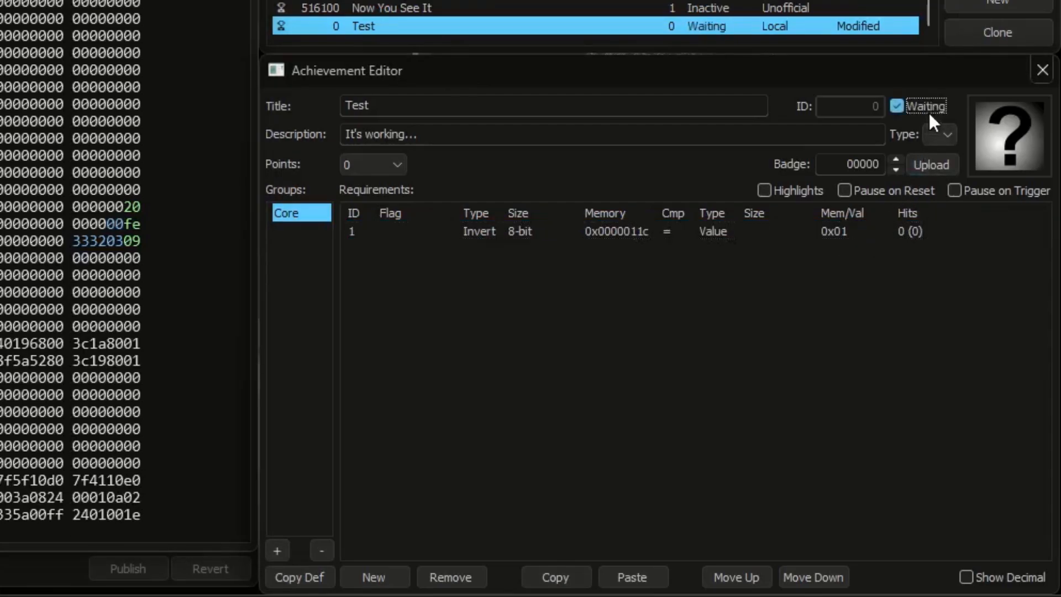
Step: Test the Invert requirement by writing ff and fe in turn to the low byte of 0x0000011c, and reactivate the achievement
{"action": "left_click", "coordinate": [128, 225]}
{"action": "type", "text": "ff"}
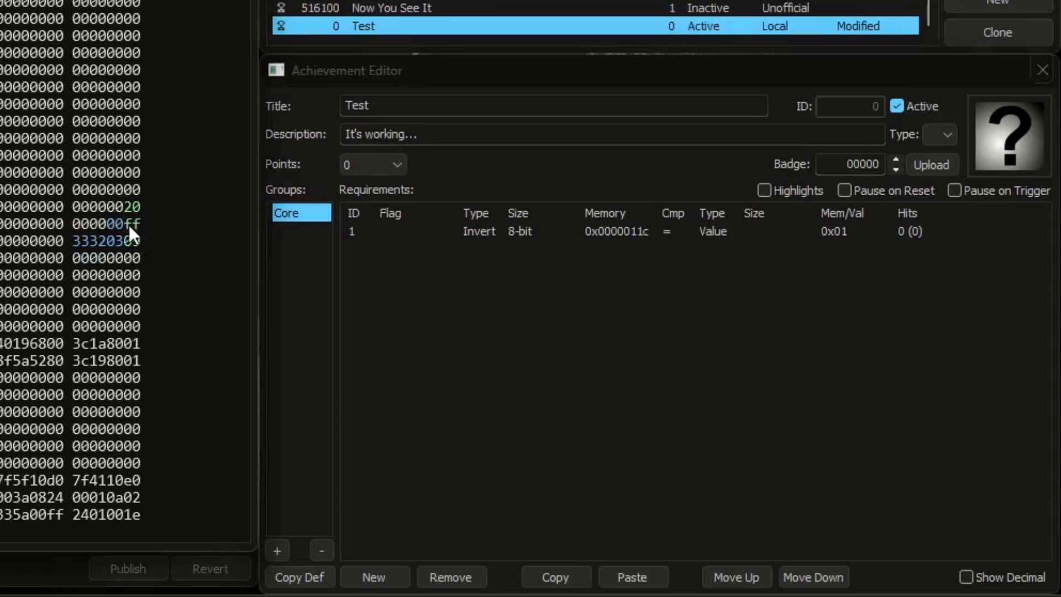
{"action": "left_click", "coordinate": [137, 224]}
{"action": "type", "text": "e"}
{"action": "left_click", "coordinate": [897, 106]}
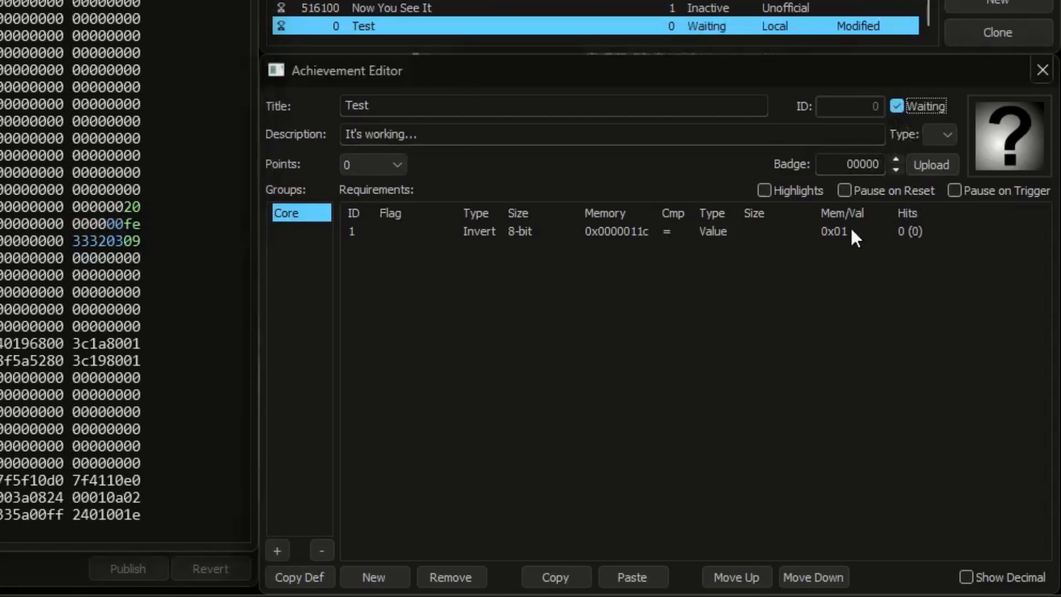
Step: Set the Invert requirement's comparison value to 0x02 and change the low byte of memory 0x0000011c to fd
{"action": "left_click", "coordinate": [833, 232]}
{"action": "type", "text": "2"}
{"action": "key", "text": "Return"}
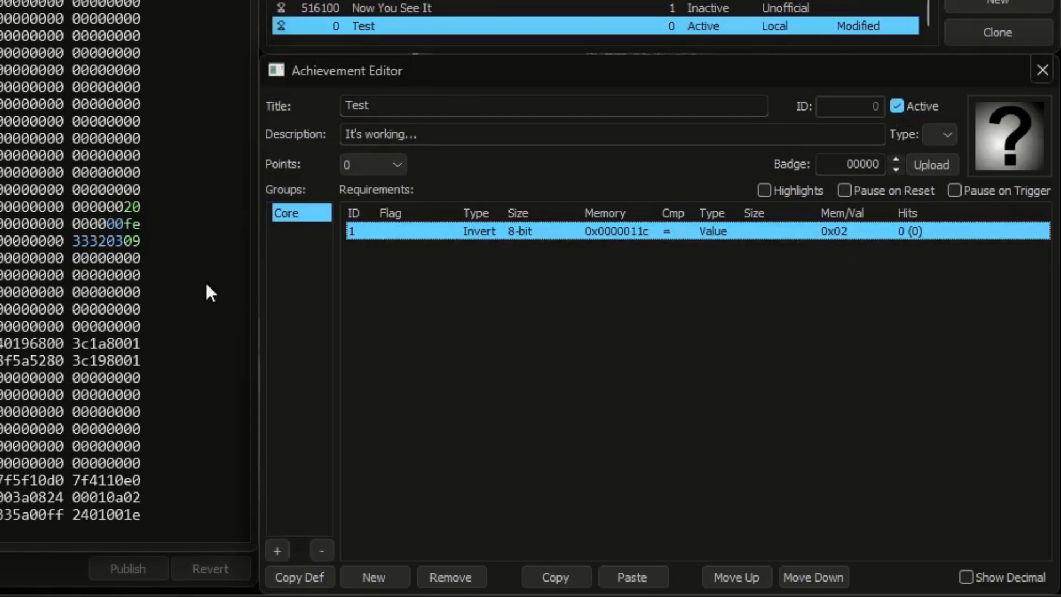
{"action": "left_click", "coordinate": [136, 223]}
{"action": "type", "text": "d"}
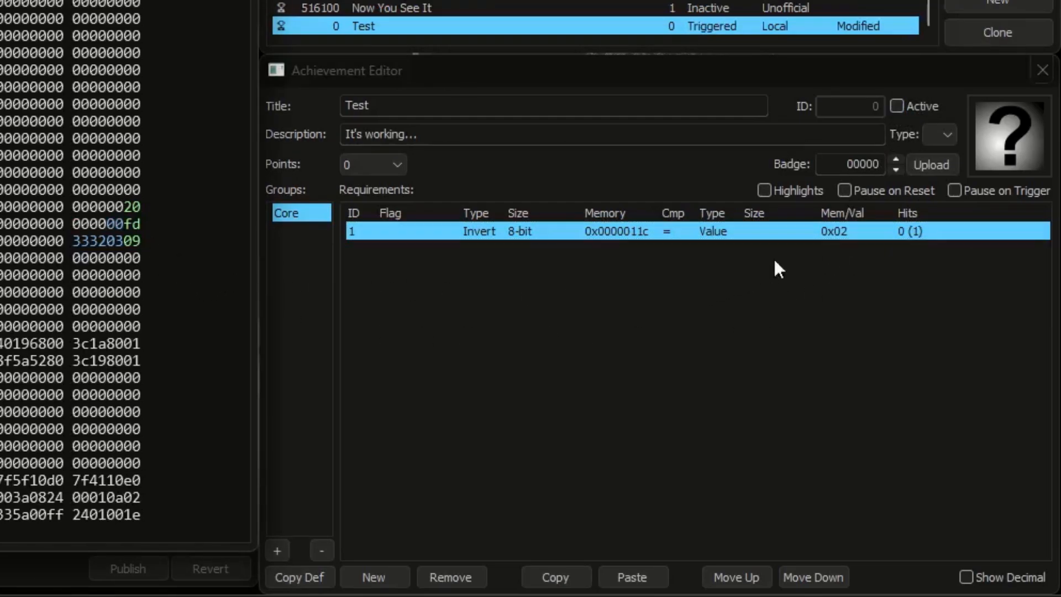
Step: Set the Invert requirement's comparison value to 0x03 and reactivate the Test achievement
{"action": "left_click", "coordinate": [843, 234]}
{"action": "type", "text": "3"}
{"action": "key", "text": "Return"}
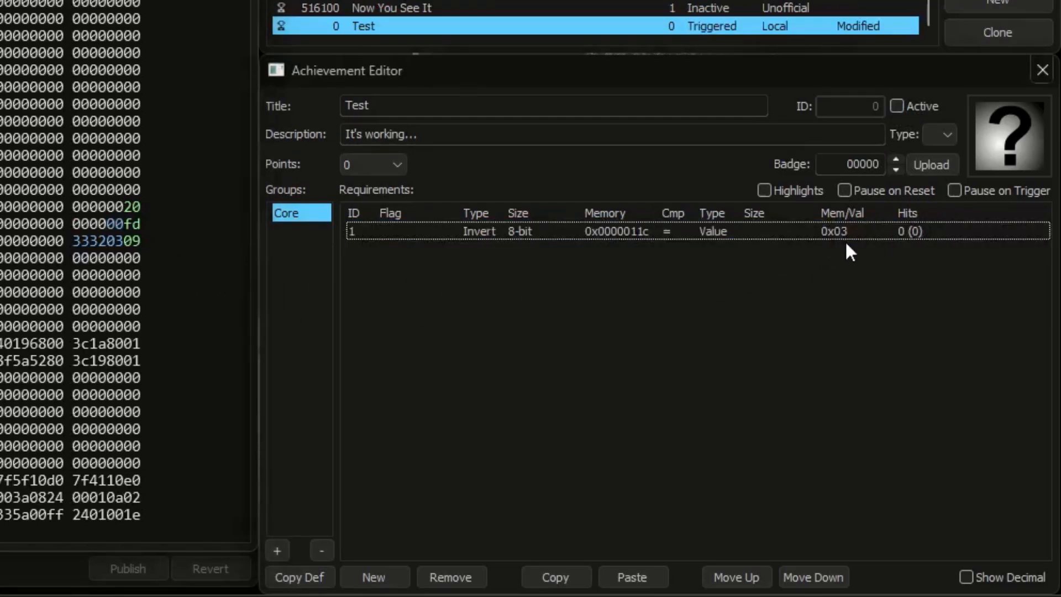
{"action": "left_click", "coordinate": [919, 105]}
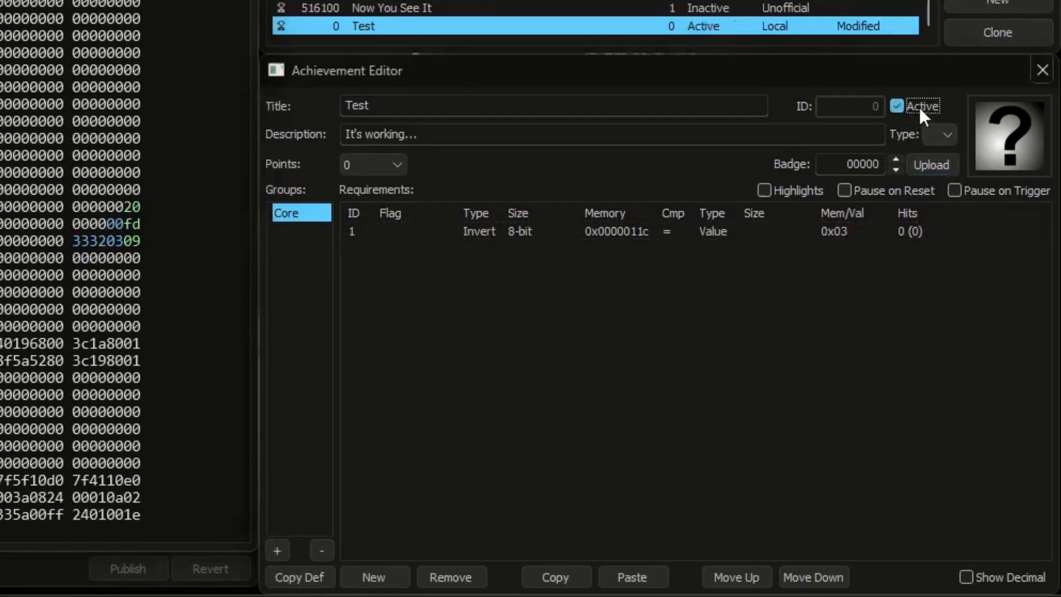
Step: Test the Invert requirement by changing the low byte of memory 0x0000011c to fc
{"action": "left_click", "coordinate": [138, 223]}
{"action": "type", "text": "c"}
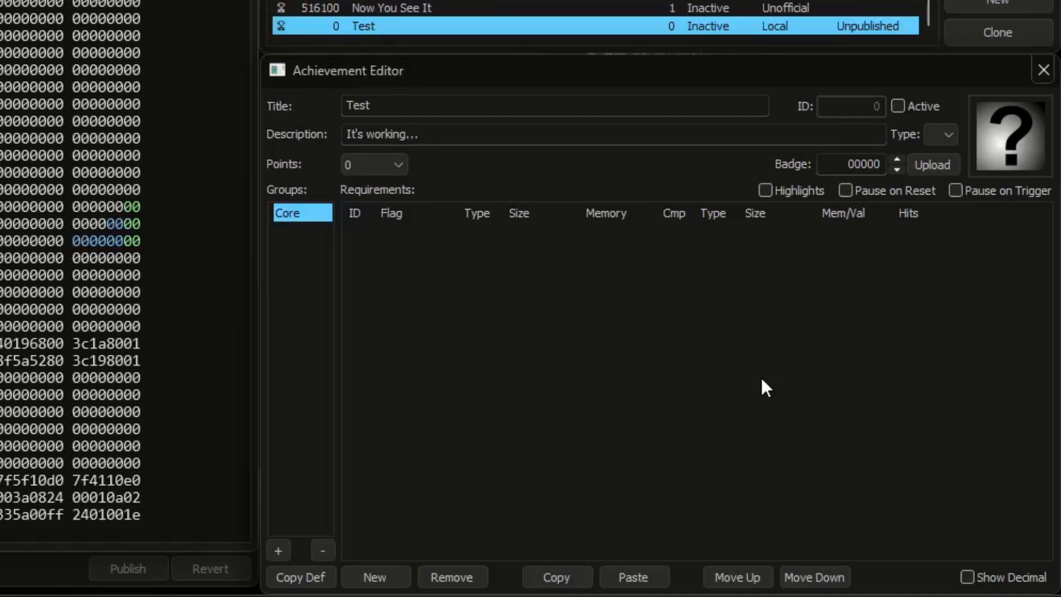
Step: Add an 8-bit requirement for 0x0000010c and a 16-bit requirement for 0x0000011c, and activate the Test achievement
{"action": "left_click", "coordinate": [374, 576]}
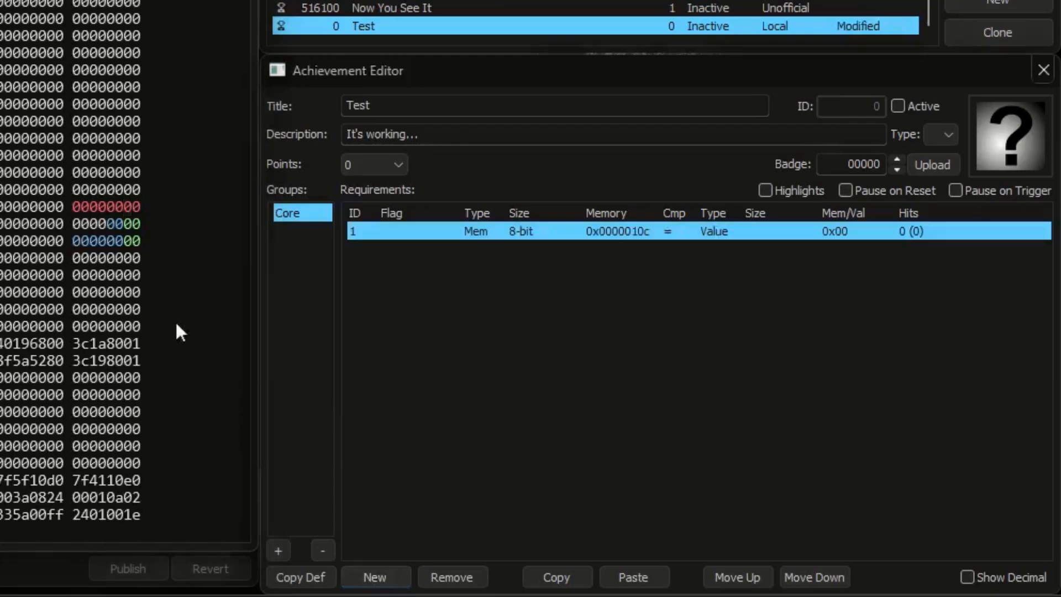
{"action": "left_click", "coordinate": [124, 224]}
{"action": "left_click", "coordinate": [374, 577]}
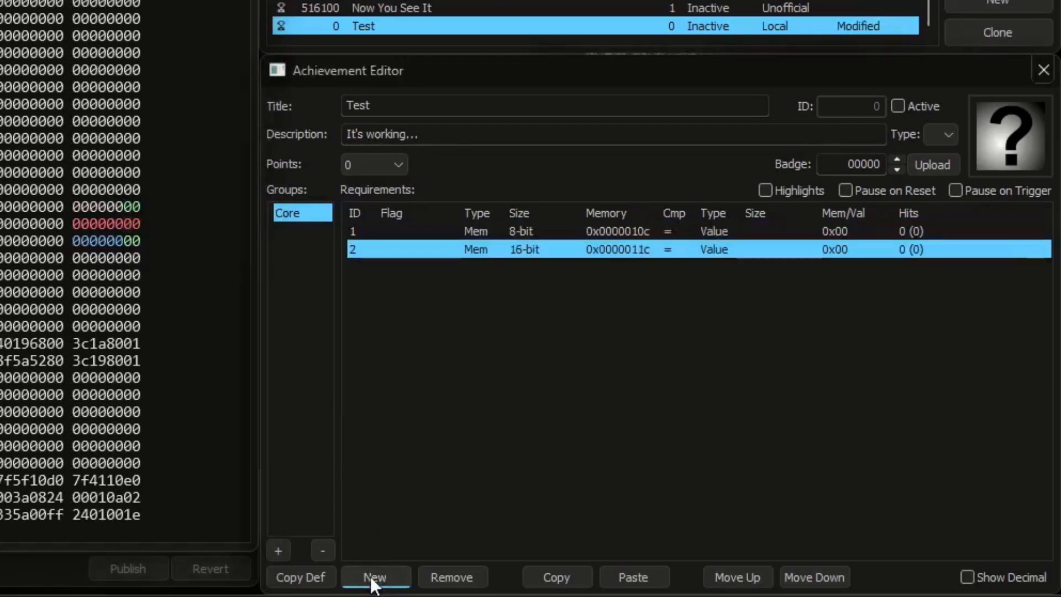
{"action": "left_click", "coordinate": [917, 106]}
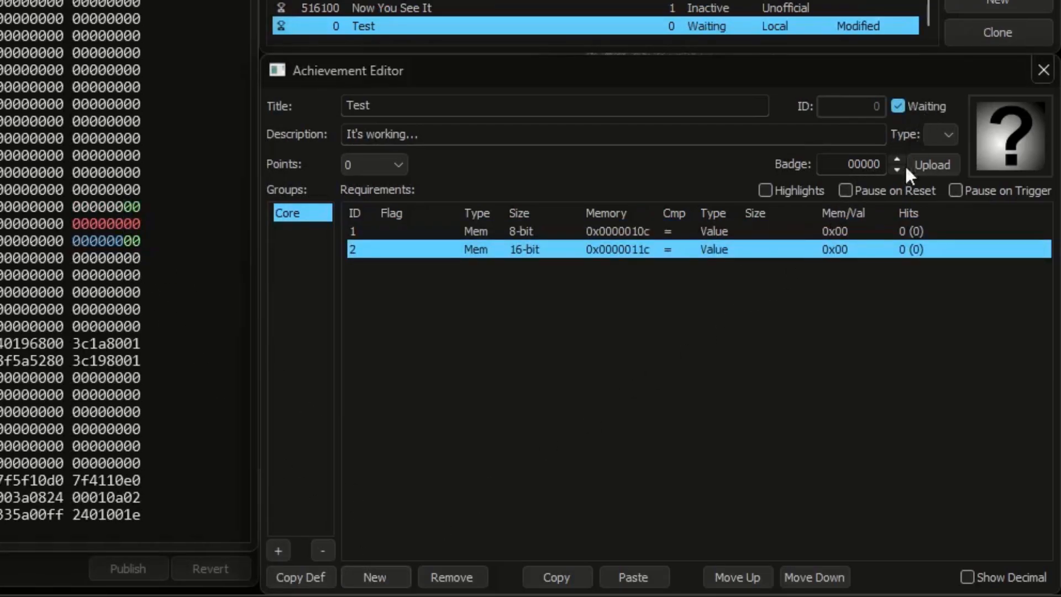
Step: Set the comparison value of both requirements to 0x01
{"action": "left_click", "coordinate": [856, 230]}
{"action": "left_click", "coordinate": [852, 230]}
{"action": "type", "text": "1"}
{"action": "left_click", "coordinate": [844, 246]}
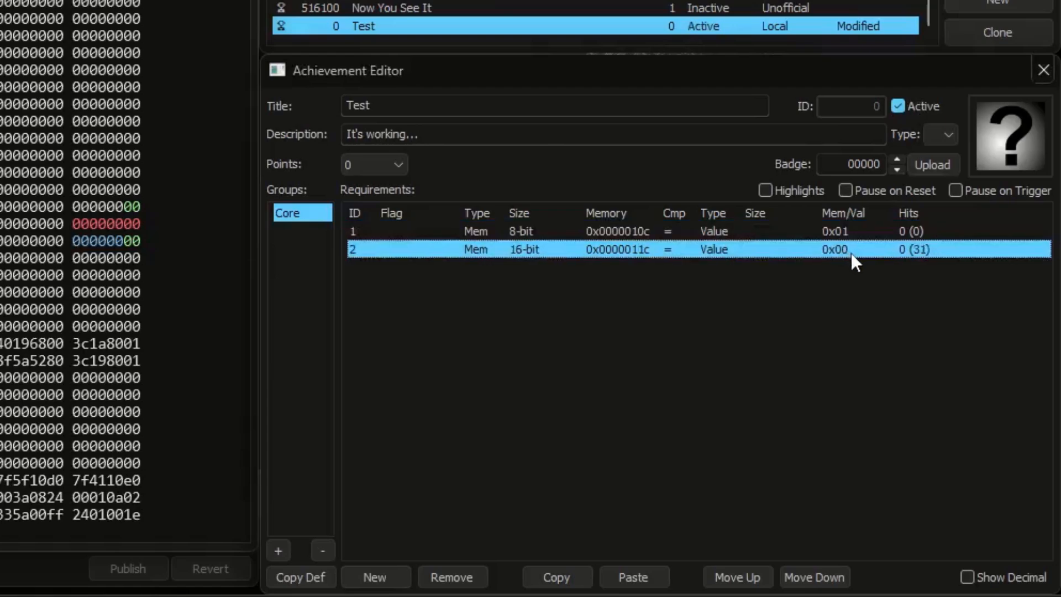
{"action": "left_click", "coordinate": [851, 253]}
{"action": "type", "text": "1"}
{"action": "key", "text": "Return"}
Step: Flag the first requirement as And Next
{"action": "left_click", "coordinate": [426, 230]}
{"action": "left_click", "coordinate": [418, 232]}
{"action": "left_click", "coordinate": [431, 379]}
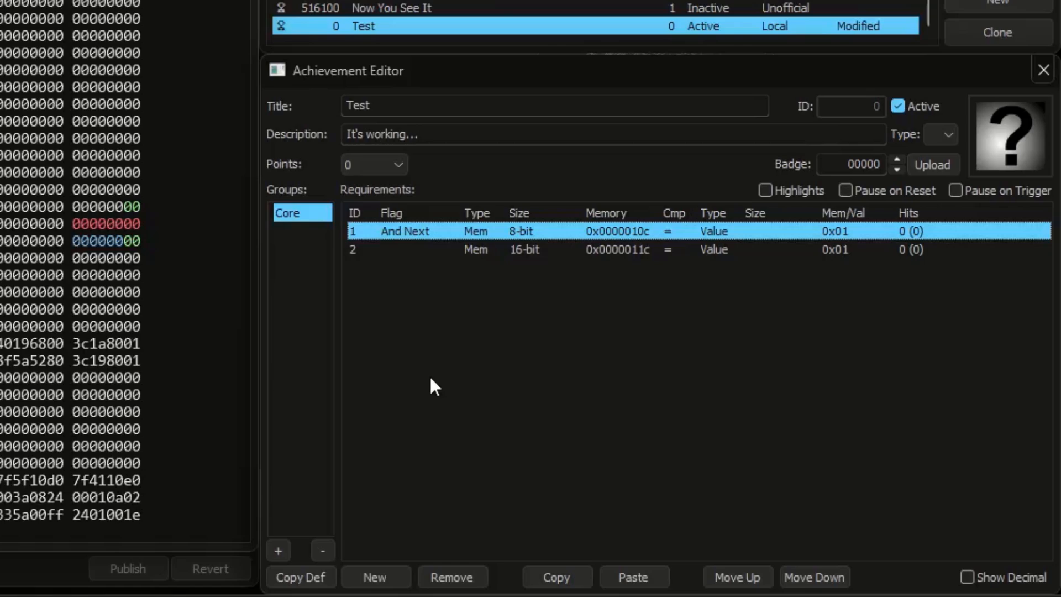
Step: Test the And Next pair by writing 01 to the low byte of 0x0000011c, followed by the low byte of 0x0000010c
{"action": "left_click", "coordinate": [604, 249]}
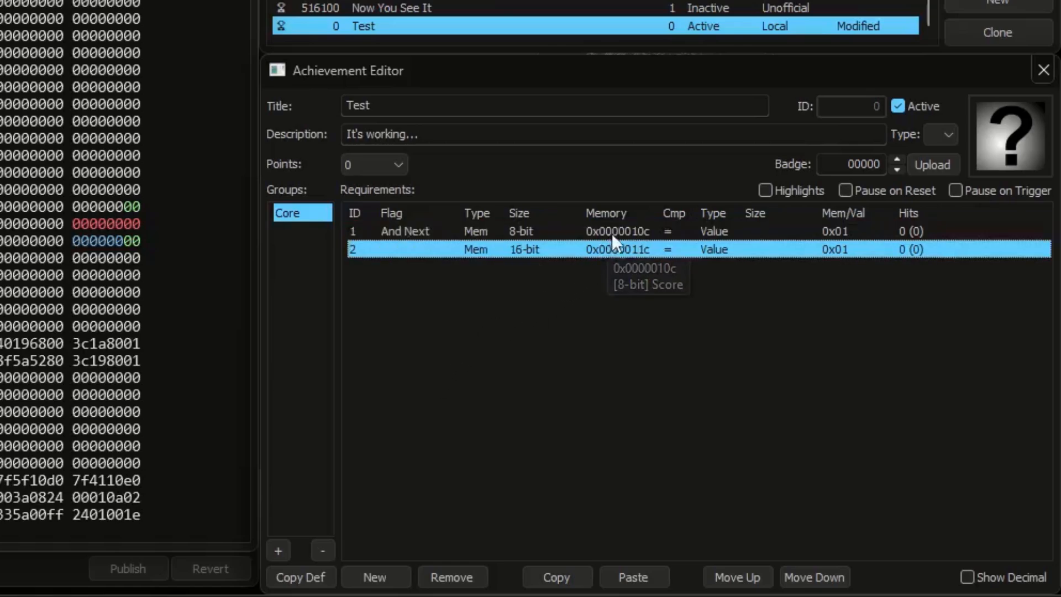
{"action": "left_click", "coordinate": [612, 231]}
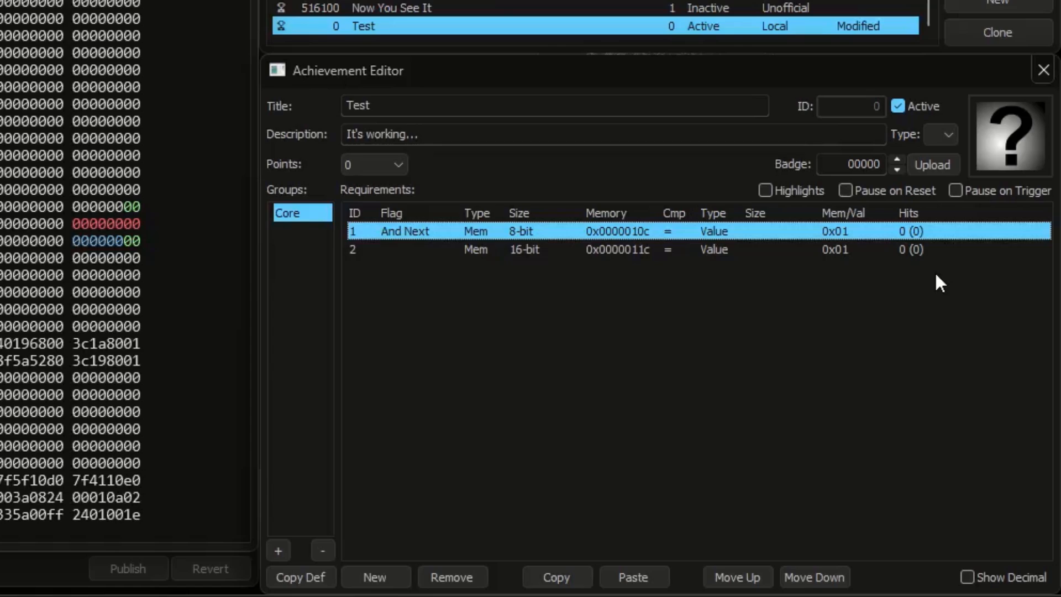
{"action": "left_click", "coordinate": [614, 250]}
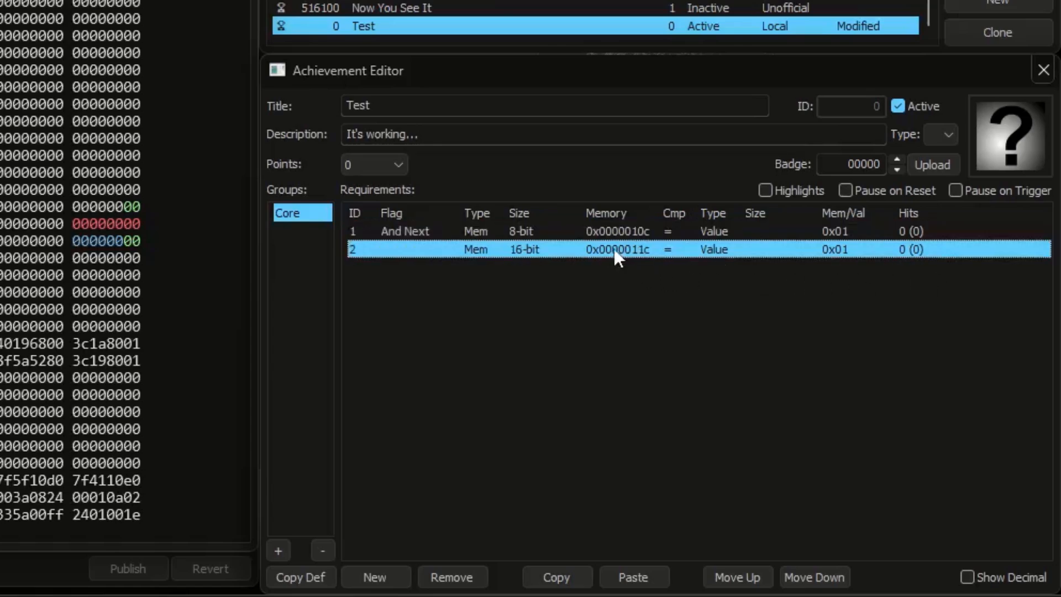
{"action": "left_click", "coordinate": [134, 224]}
{"action": "type", "text": "1"}
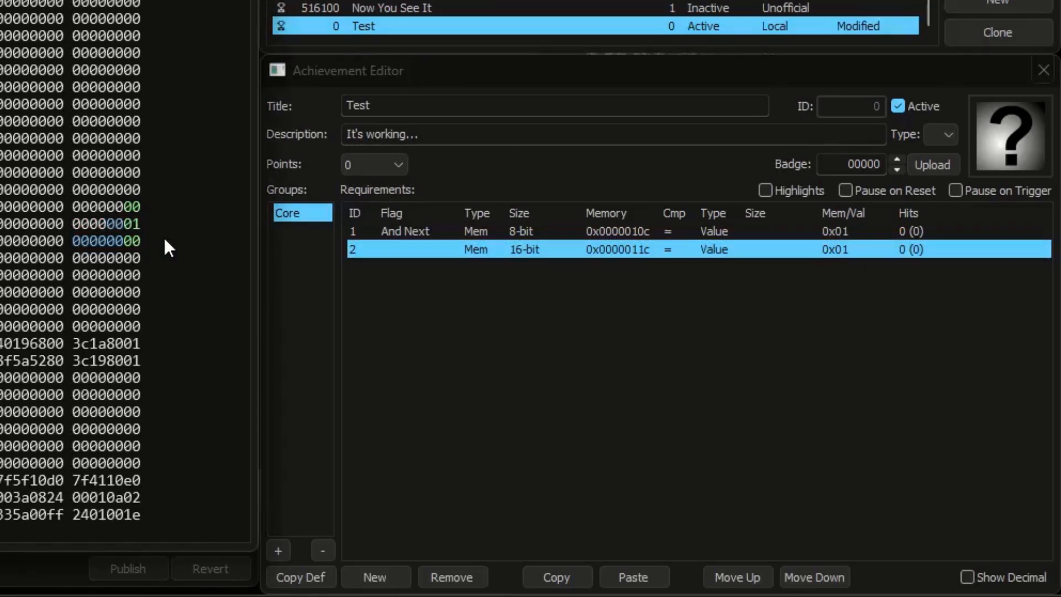
{"action": "left_click", "coordinate": [629, 231]}
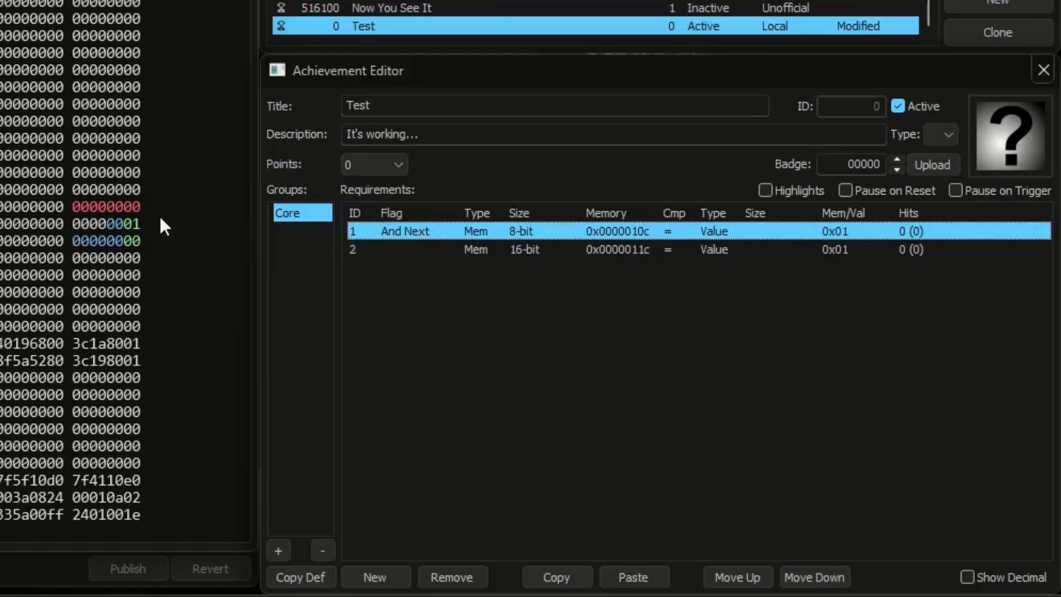
{"action": "left_click", "coordinate": [137, 207]}
{"action": "type", "text": "1"}
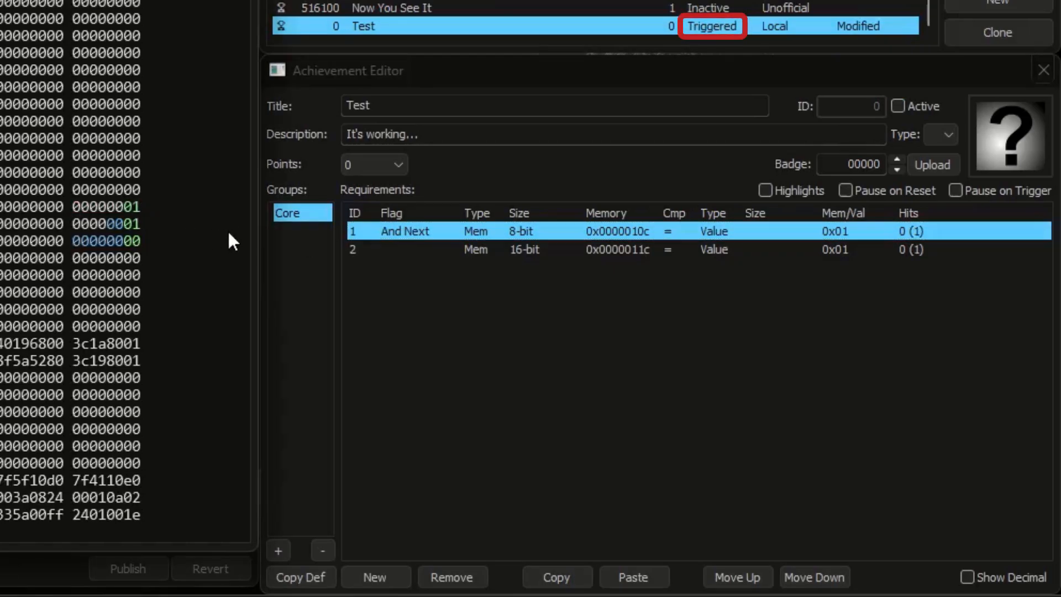
Step: Add a 32-bit requirement for 0x0000012c with comparison value 0x01, and flag the second requirement as And Next
{"action": "left_click", "coordinate": [601, 249]}
{"action": "left_click", "coordinate": [135, 241]}
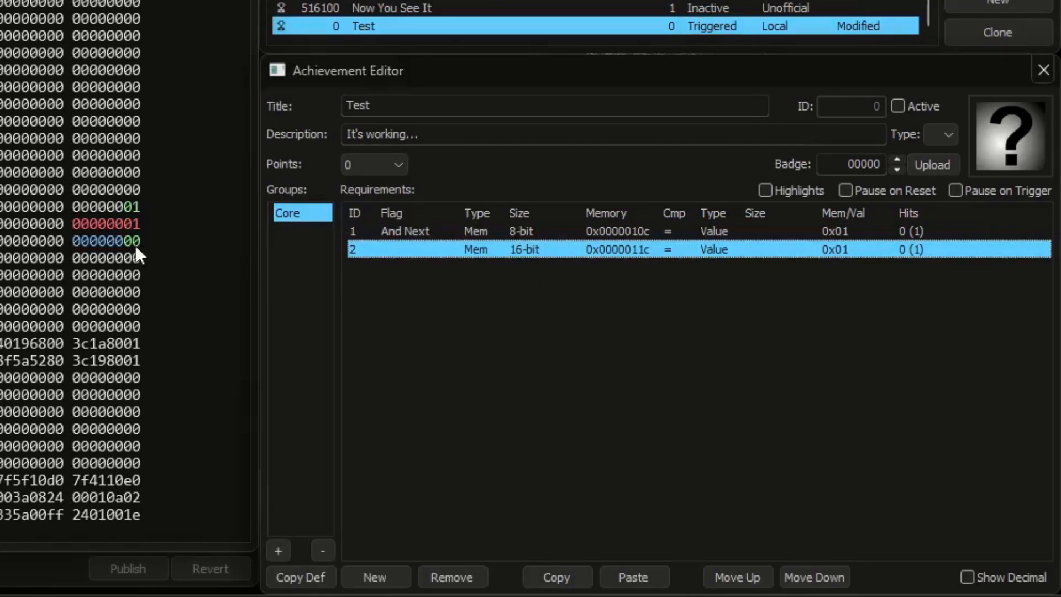
{"action": "left_click", "coordinate": [387, 575]}
{"action": "left_click", "coordinate": [416, 251]}
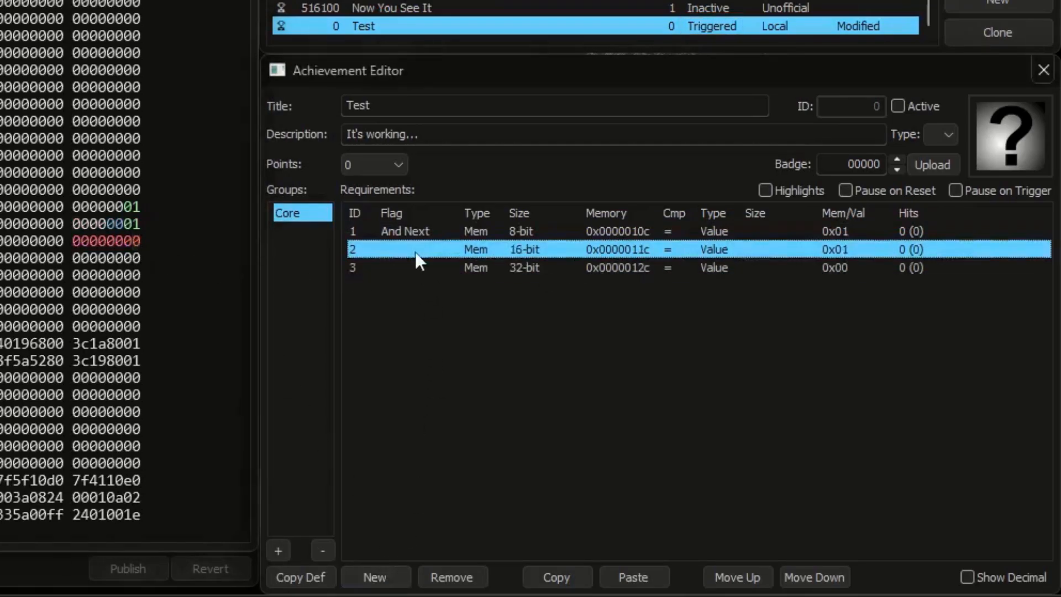
{"action": "left_click", "coordinate": [416, 251]}
{"action": "left_click", "coordinate": [415, 394]}
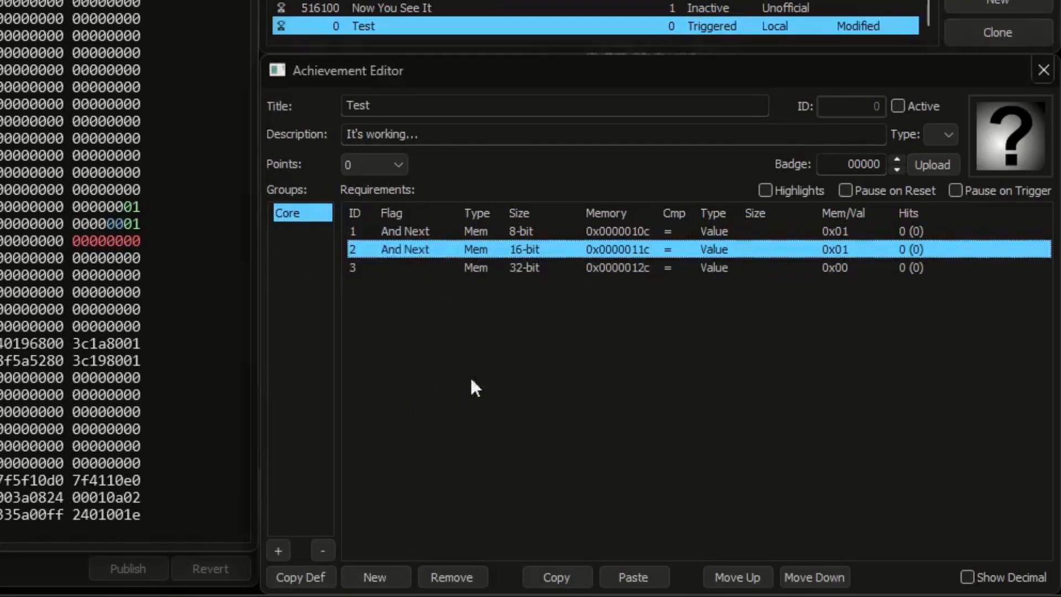
{"action": "double_click", "coordinate": [840, 268]}
{"action": "type", "text": "1"}
{"action": "key", "text": "Return"}
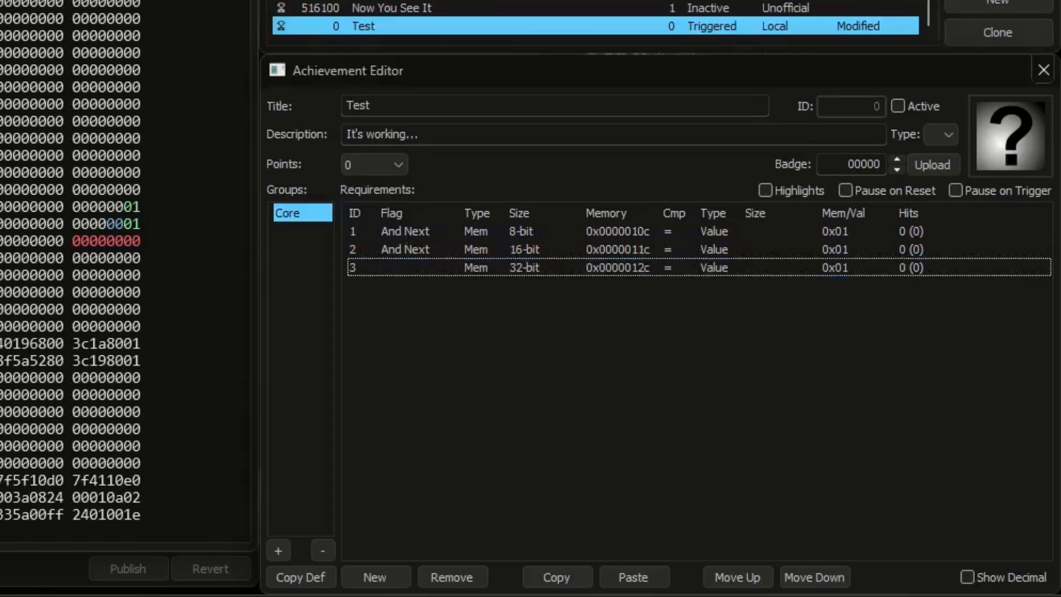
Step: Reactivate the achievement and test the three-requirement chain by setting the low bytes of 0x0000010c, 0x0000011c and 0x0000012c to 01
{"action": "left_click", "coordinate": [932, 107]}
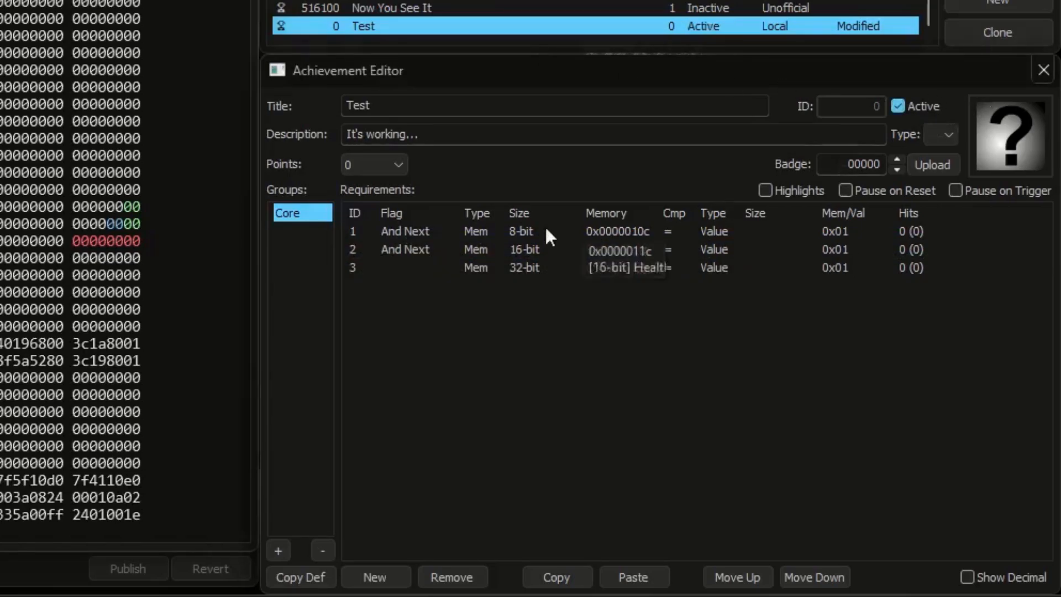
{"action": "left_click", "coordinate": [138, 224]}
{"action": "left_click", "coordinate": [138, 205]}
{"action": "type", "text": "1"}
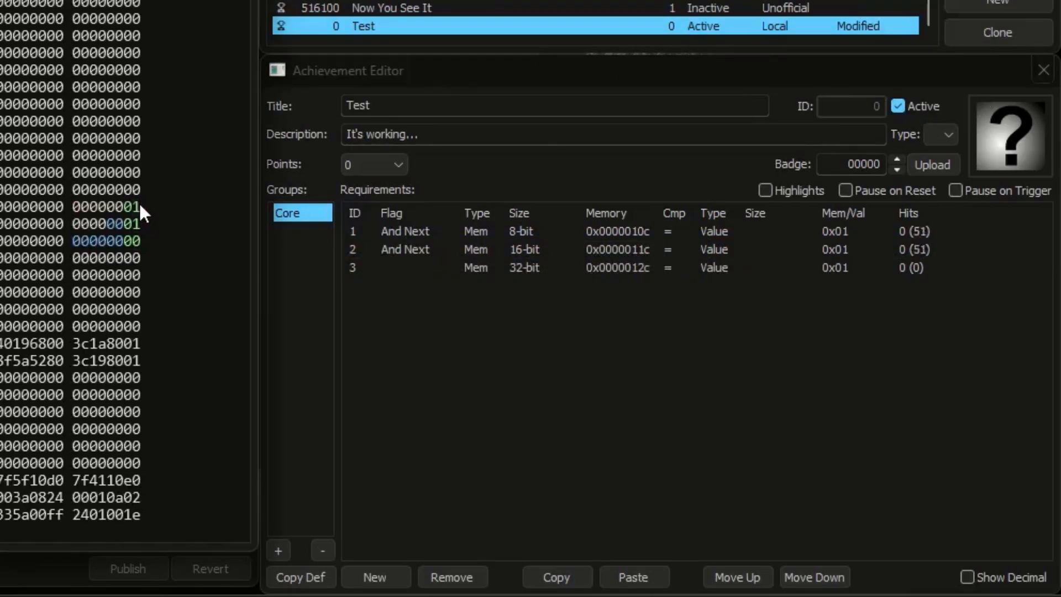
{"action": "left_click", "coordinate": [140, 240]}
{"action": "type", "text": "1"}
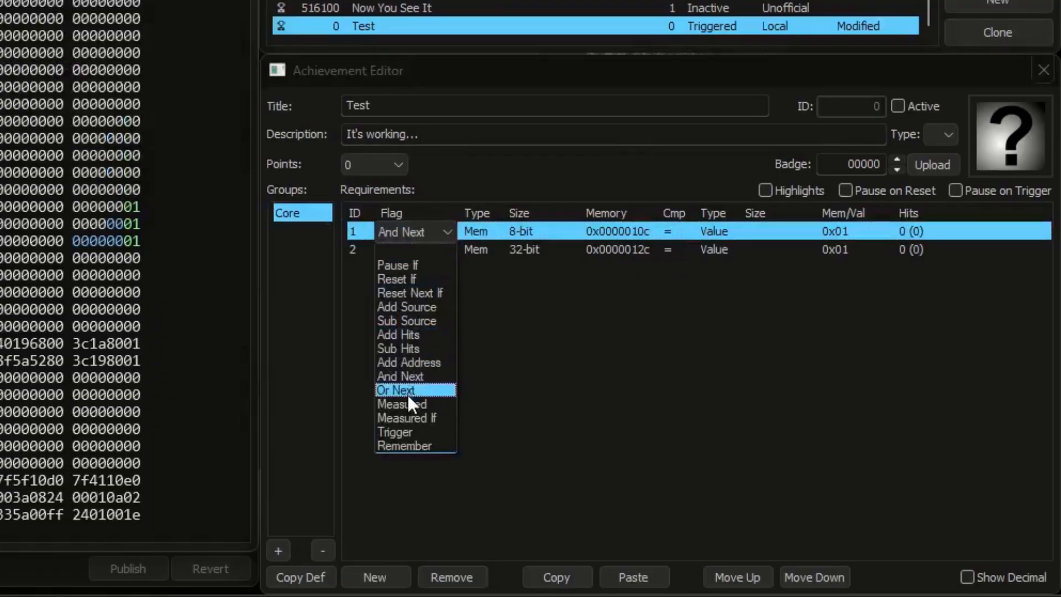
Step: Flag the first requirement as Or Next, and set the comparison values to 0x05 for 0x0000010c and 0x06 for 0x0000012c
{"action": "left_click", "coordinate": [406, 393]}
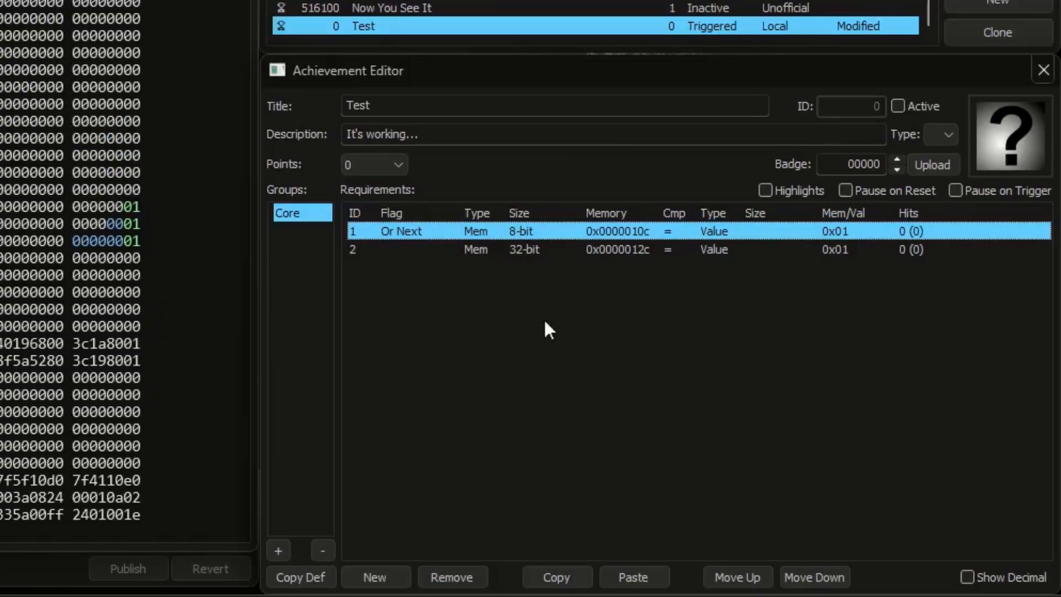
{"action": "left_click", "coordinate": [654, 231]}
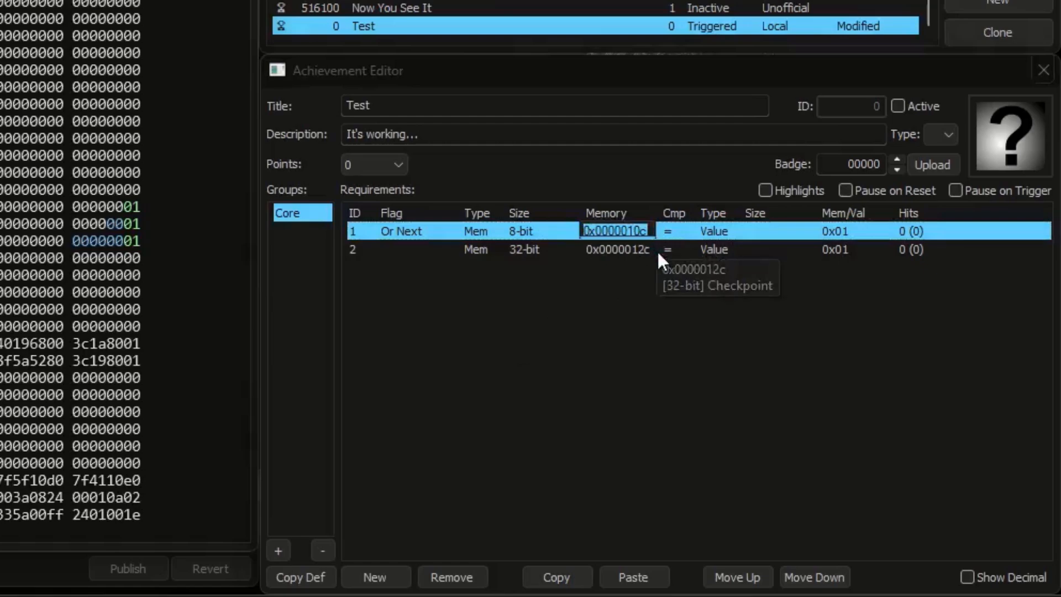
{"action": "left_click", "coordinate": [658, 253]}
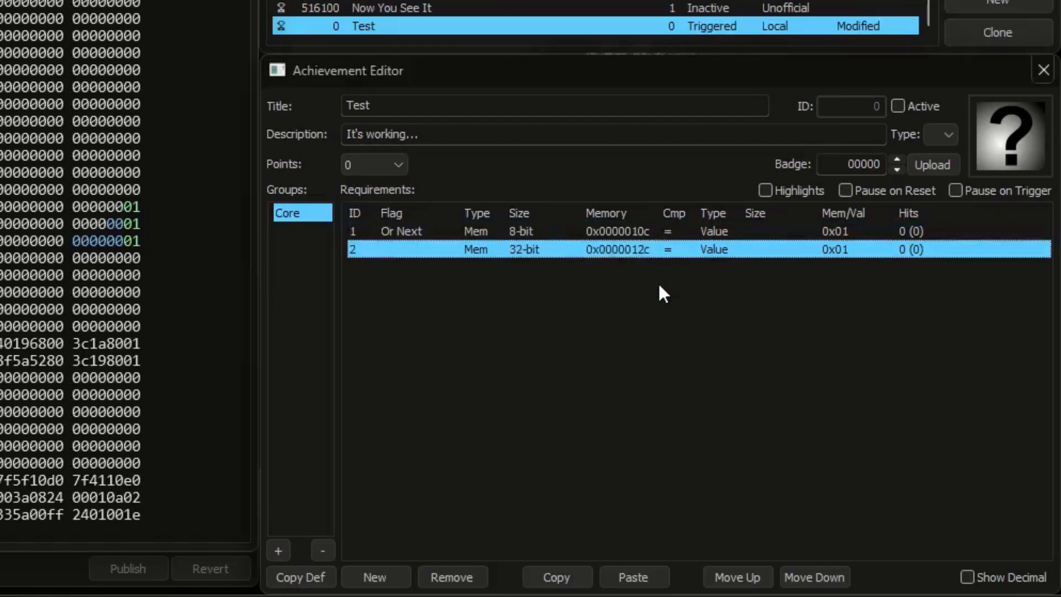
{"action": "left_click", "coordinate": [841, 236]}
{"action": "left_click", "coordinate": [841, 235]}
{"action": "type", "text": "5"}
{"action": "left_click", "coordinate": [845, 247]}
{"action": "left_click", "coordinate": [842, 249]}
{"action": "type", "text": "6"}
{"action": "left_click", "coordinate": [861, 270]}
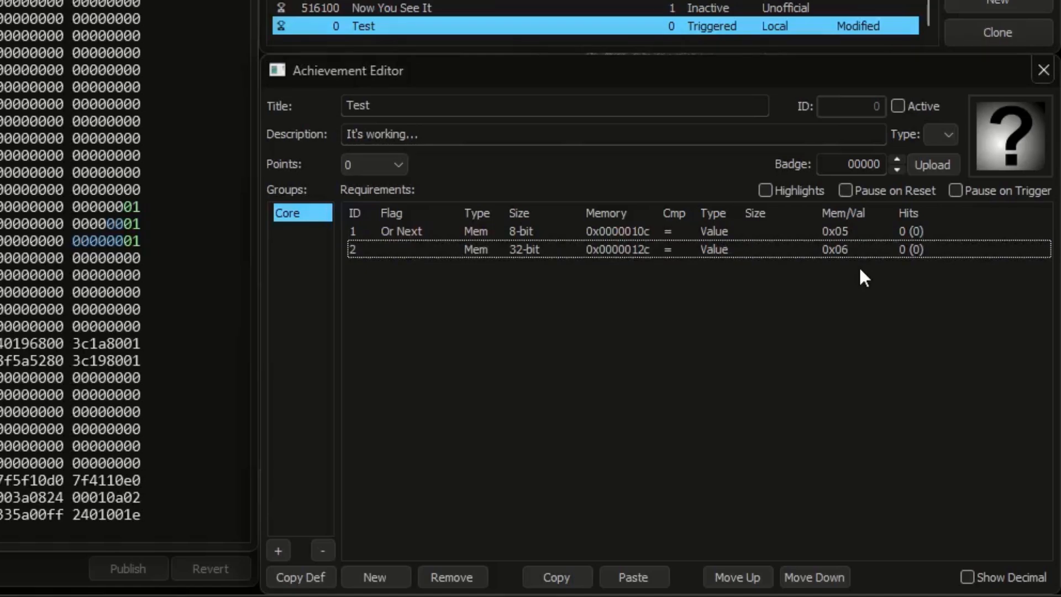
Step: Activate the achievement and test the Or Next pair by writing 05 to the low byte of 0x0000010c
{"action": "left_click", "coordinate": [925, 107]}
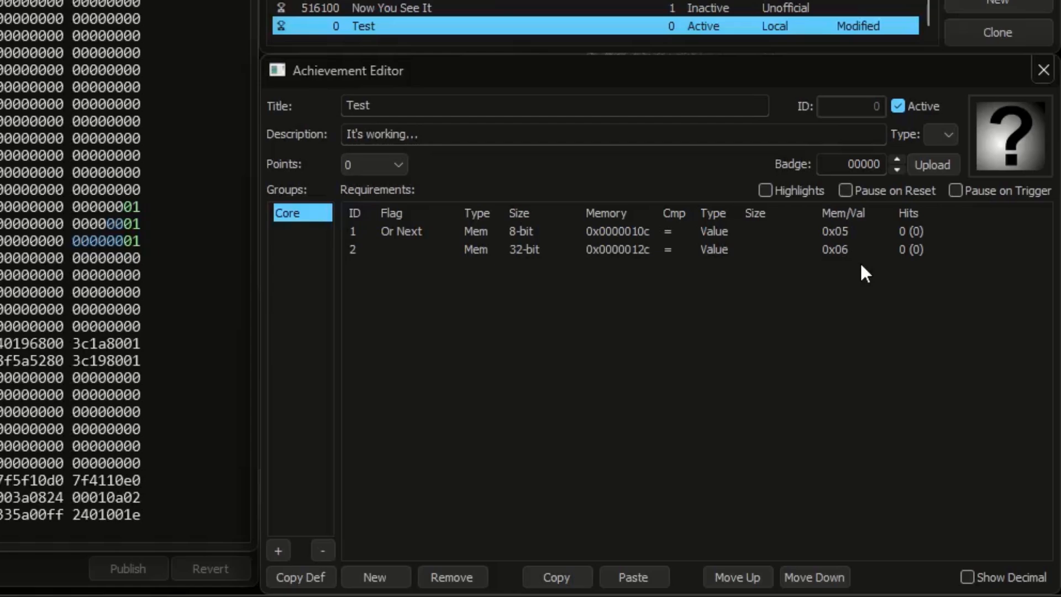
{"action": "left_click", "coordinate": [607, 228]}
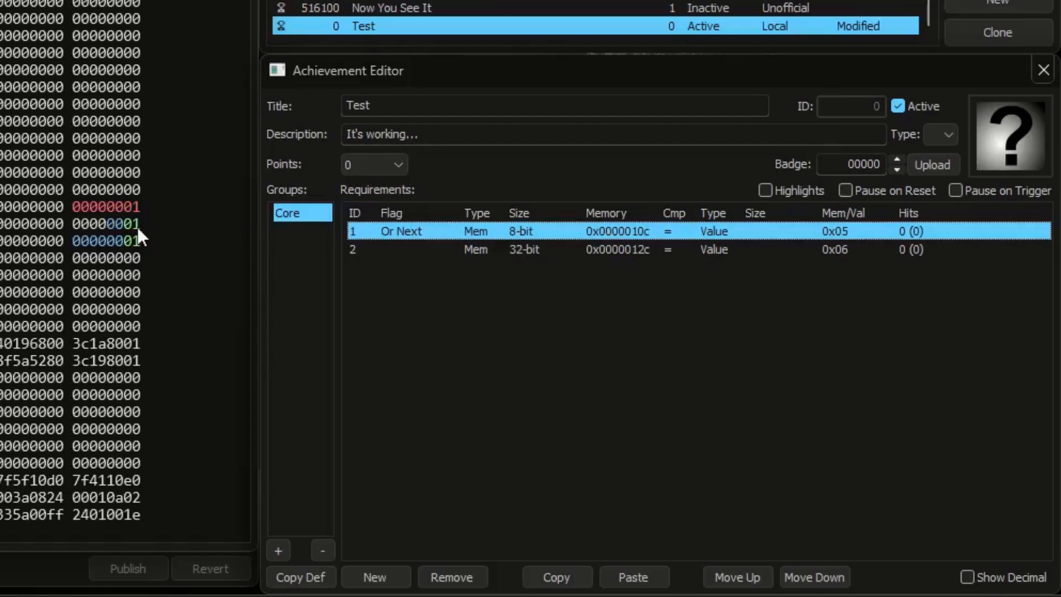
{"action": "left_click", "coordinate": [134, 209]}
{"action": "type", "text": "5"}
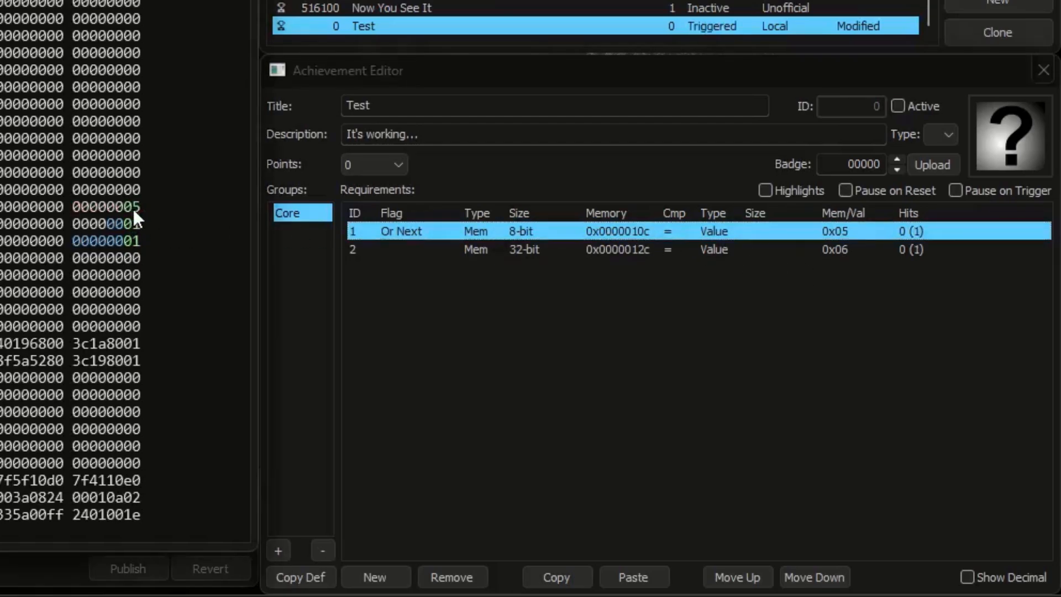
Step: Reset the low byte of 0x0000010c to 00, reactivate the achievement, and write 06 to the low byte of 0x0000012c
{"action": "left_click", "coordinate": [135, 207]}
{"action": "type", "text": "0"}
{"action": "left_click", "coordinate": [897, 107]}
{"action": "left_click", "coordinate": [644, 248]}
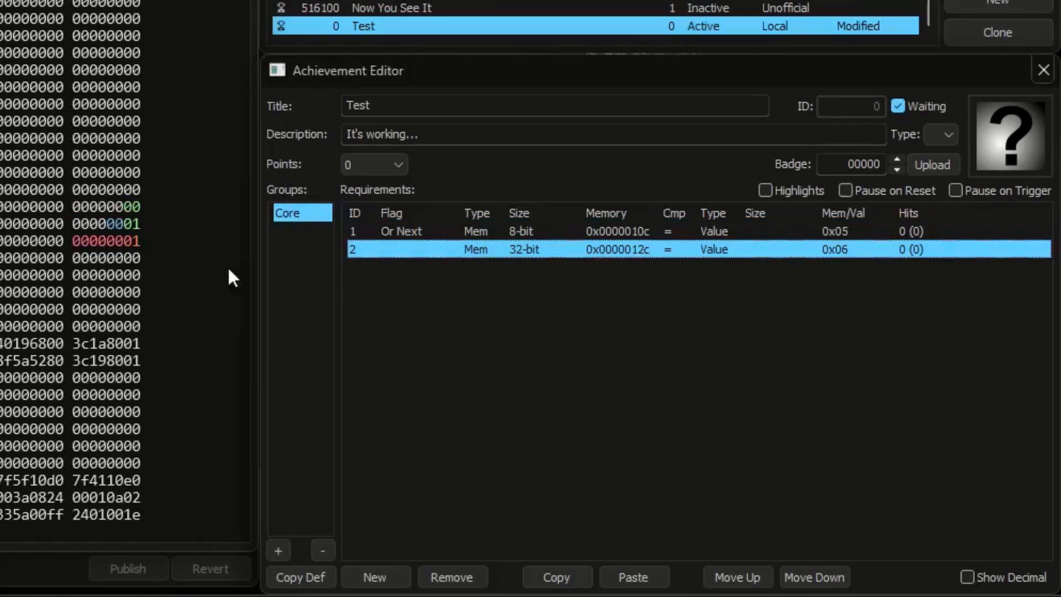
{"action": "left_click", "coordinate": [135, 240]}
{"action": "type", "text": "6"}
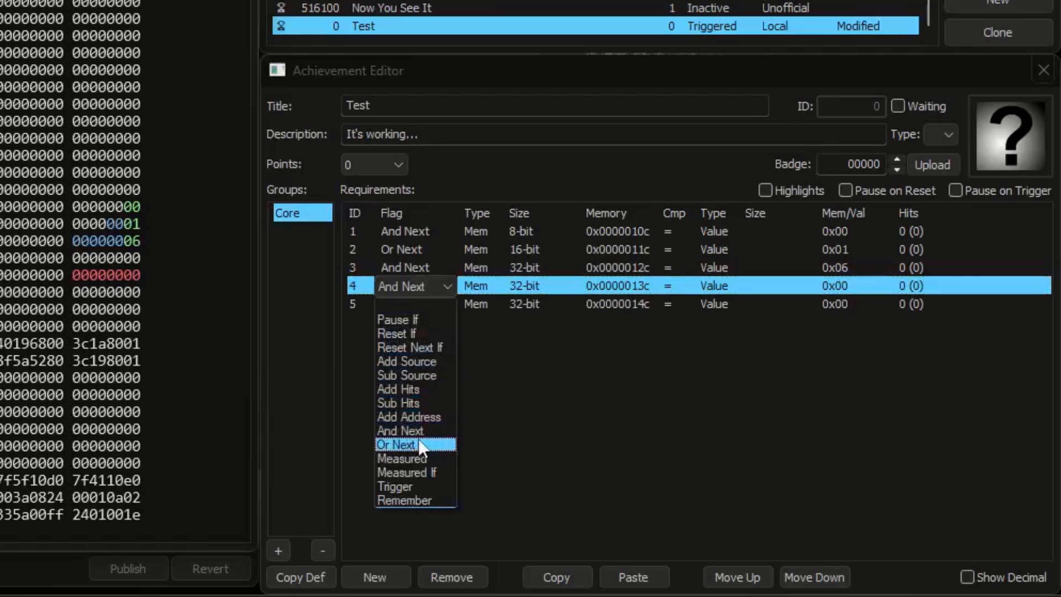
Step: Flag the fourth requirement as Or Next and make the comparison value of all five requirements 0x01
{"action": "left_click", "coordinate": [417, 438]}
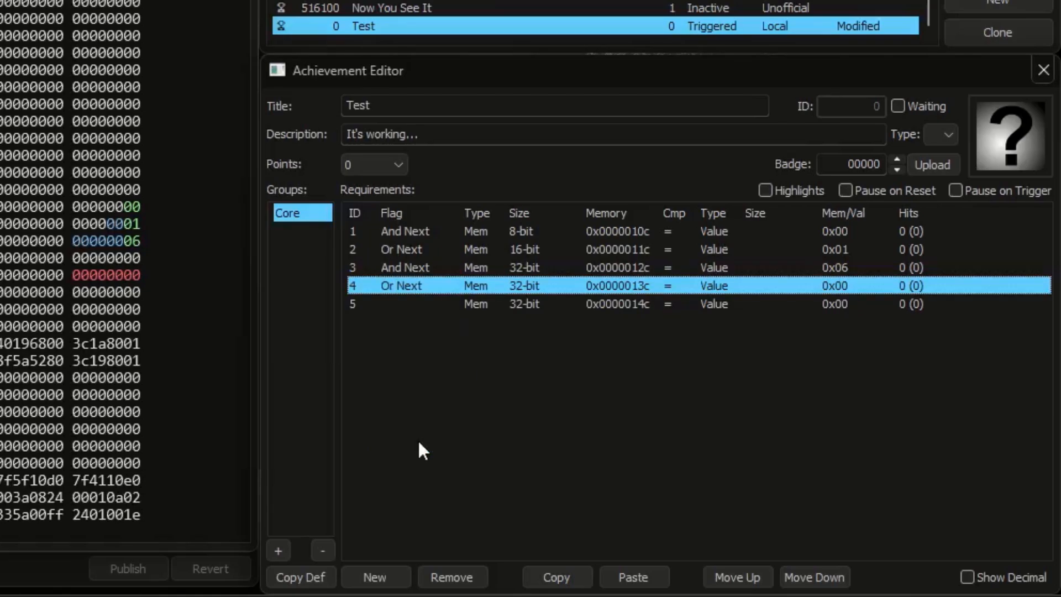
{"action": "left_click", "coordinate": [850, 231]}
{"action": "type", "text": "1"}
{"action": "left_click", "coordinate": [849, 249]}
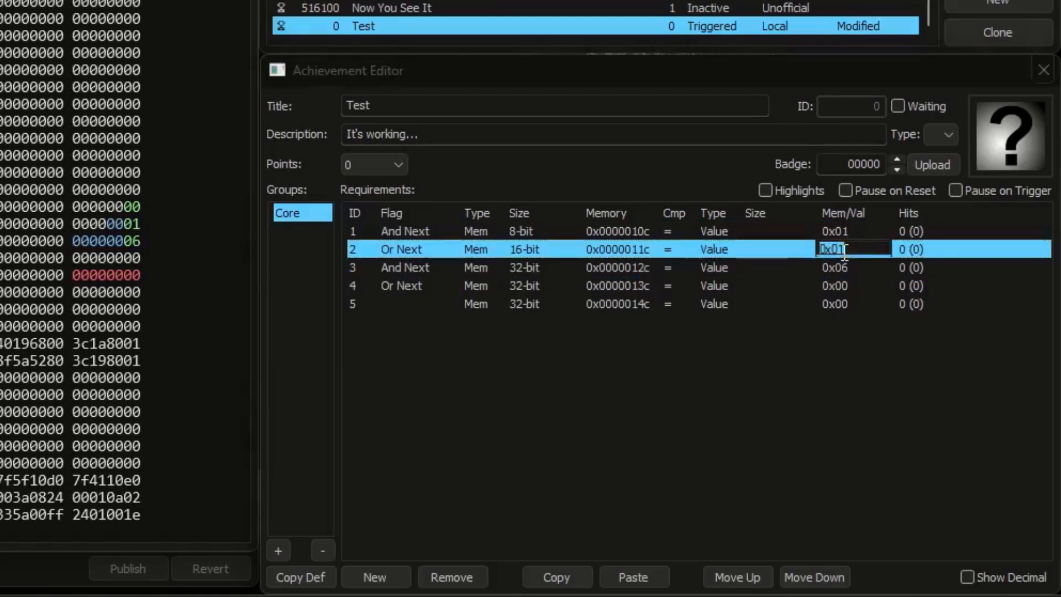
{"action": "left_click", "coordinate": [847, 267]}
{"action": "type", "text": "1"}
{"action": "left_click", "coordinate": [847, 286]}
{"action": "type", "text": "1"}
{"action": "left_click", "coordinate": [846, 303]}
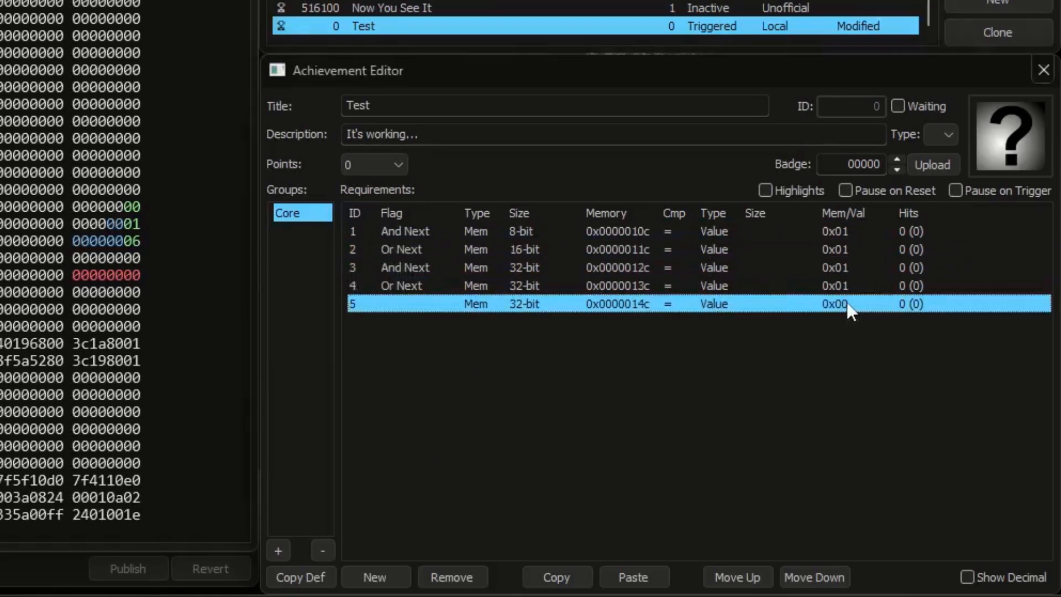
{"action": "type", "text": "1"}
{"action": "left_click", "coordinate": [847, 326]}
Step: Activate the achievement and test the mixed chain by writing 01 to the low bytes of 0x0000013c and 0x0000014c
{"action": "left_click", "coordinate": [904, 106]}
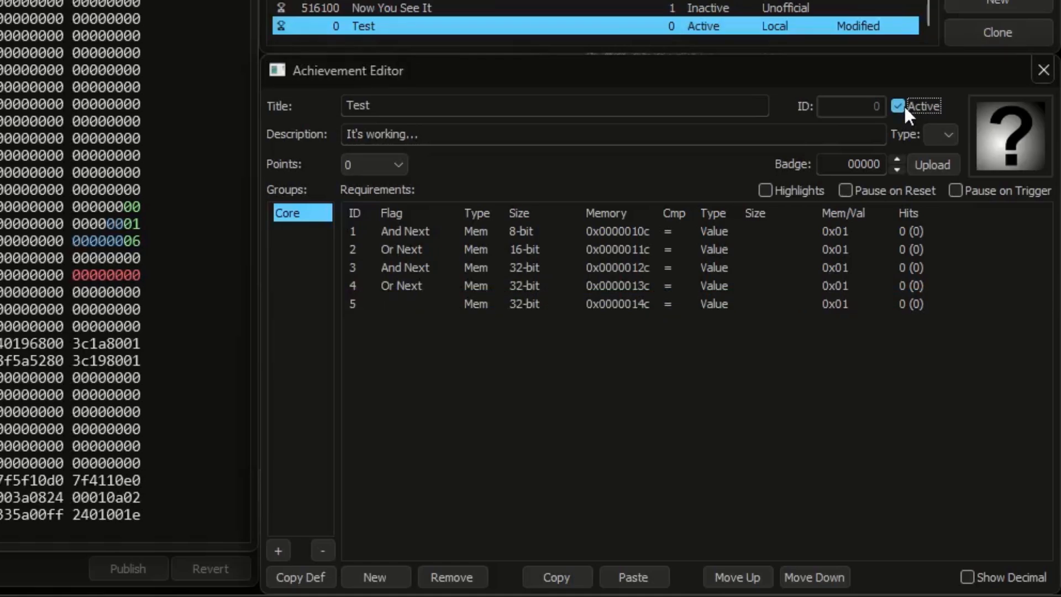
{"action": "left_click", "coordinate": [625, 286]}
{"action": "left_click", "coordinate": [135, 258]}
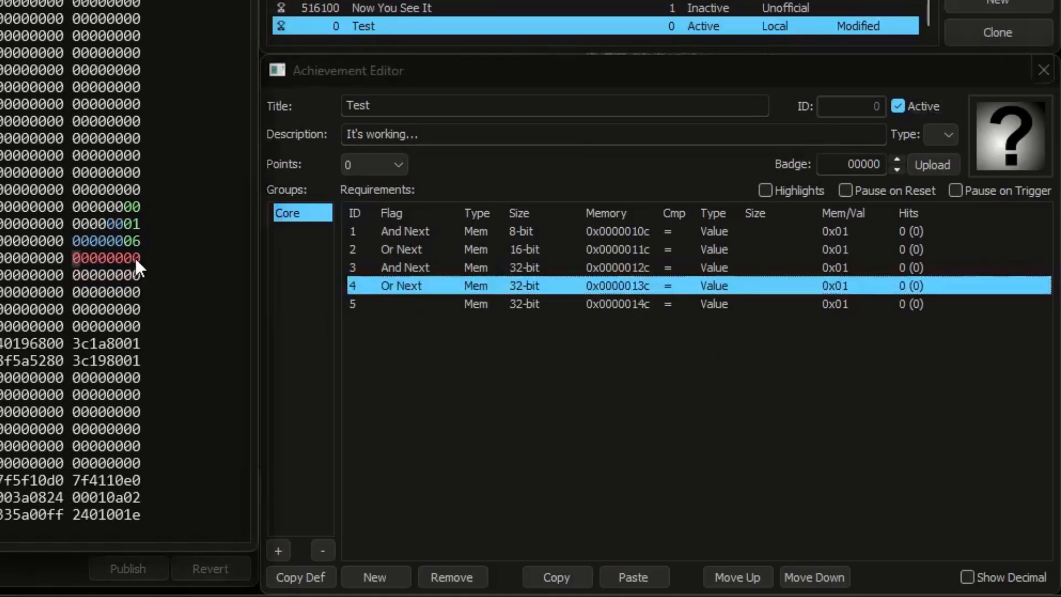
{"action": "type", "text": "1"}
{"action": "left_click", "coordinate": [135, 274]}
{"action": "type", "text": "1"}
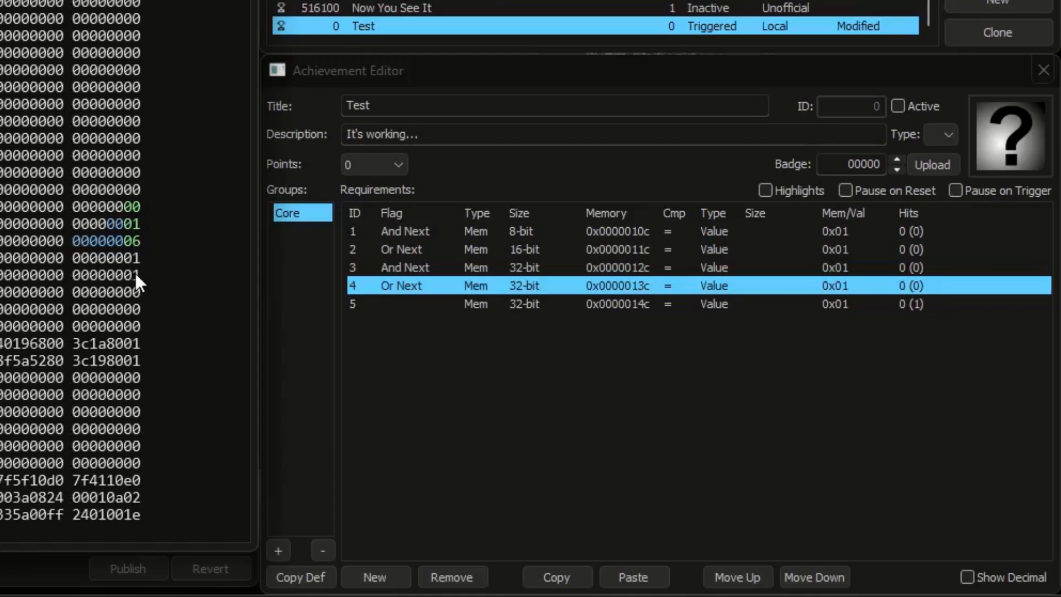
{"action": "left_click", "coordinate": [379, 302]}
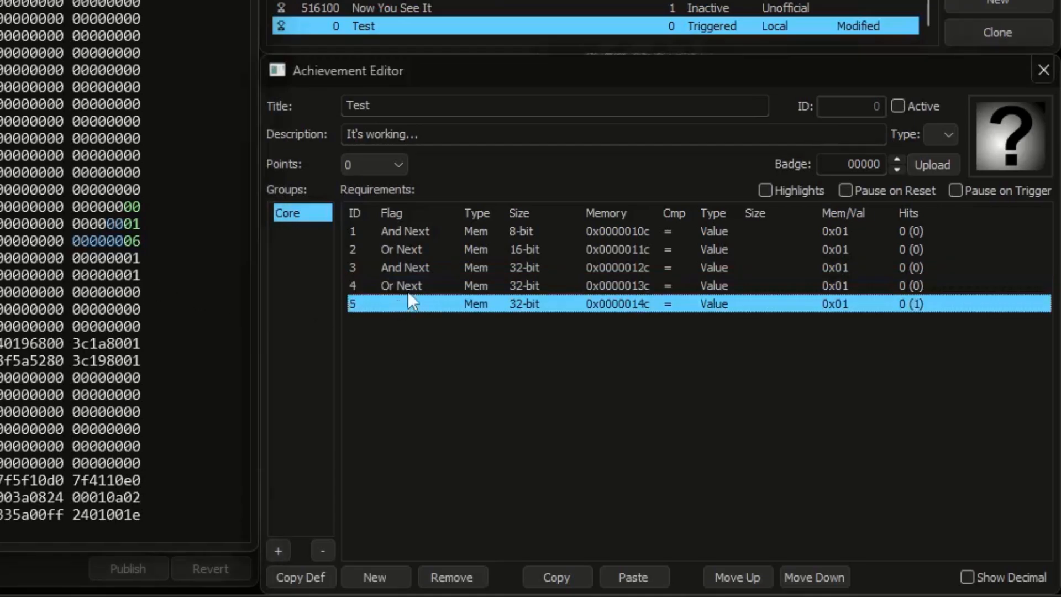
{"action": "left_click", "coordinate": [407, 290]}
{"action": "left_click", "coordinate": [407, 230]}
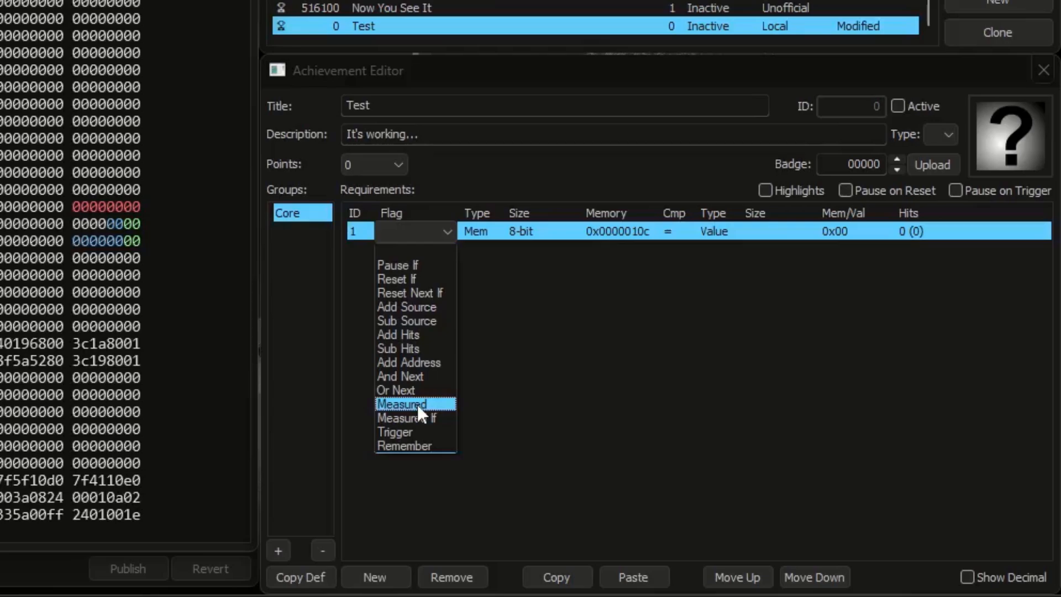
{"action": "left_click", "coordinate": [564, 383]}
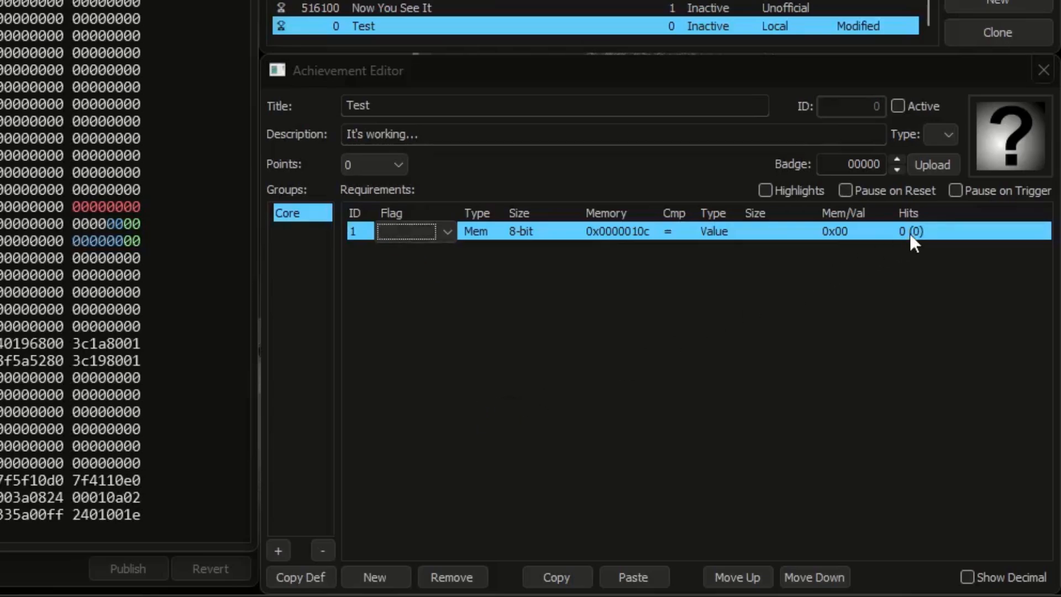
{"action": "left_click", "coordinate": [915, 257]}
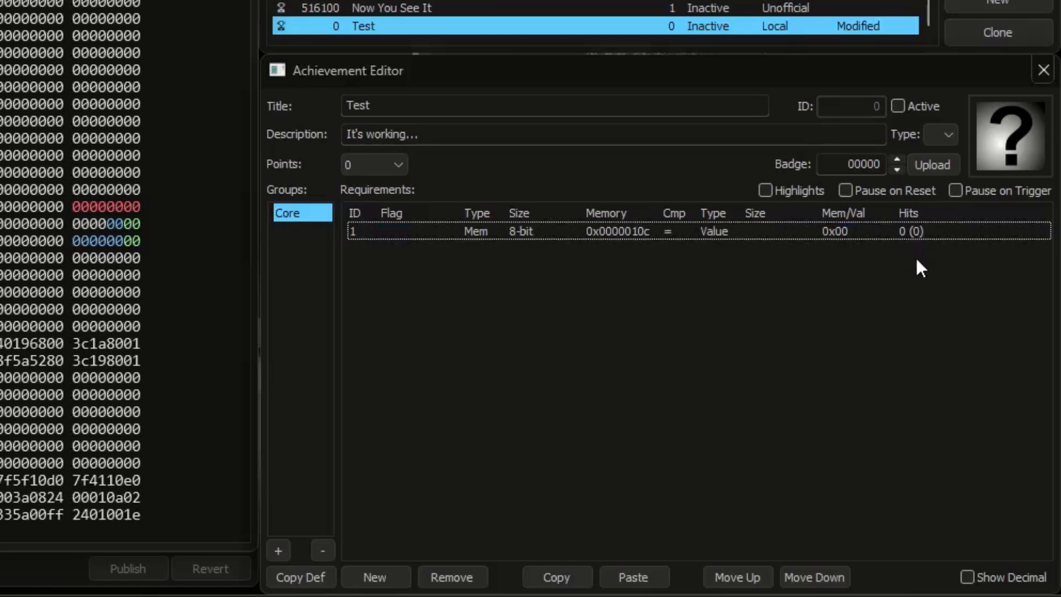
Step: Flag the only requirement as Measured with a hit target of 10, and activate the achievement to test it
{"action": "left_click", "coordinate": [410, 231]}
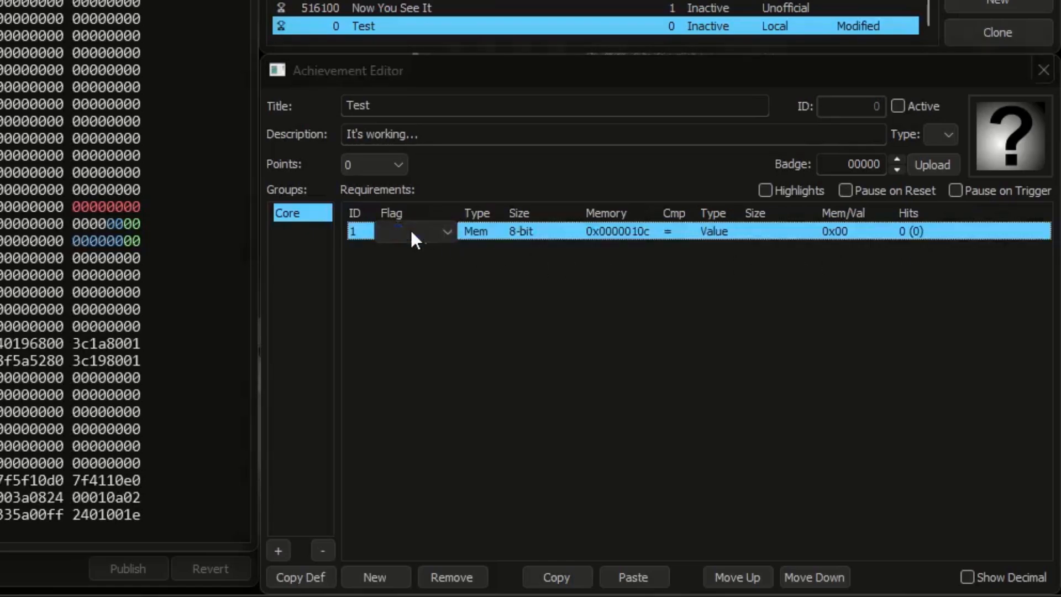
{"action": "left_click", "coordinate": [410, 231]}
{"action": "left_click", "coordinate": [421, 403]}
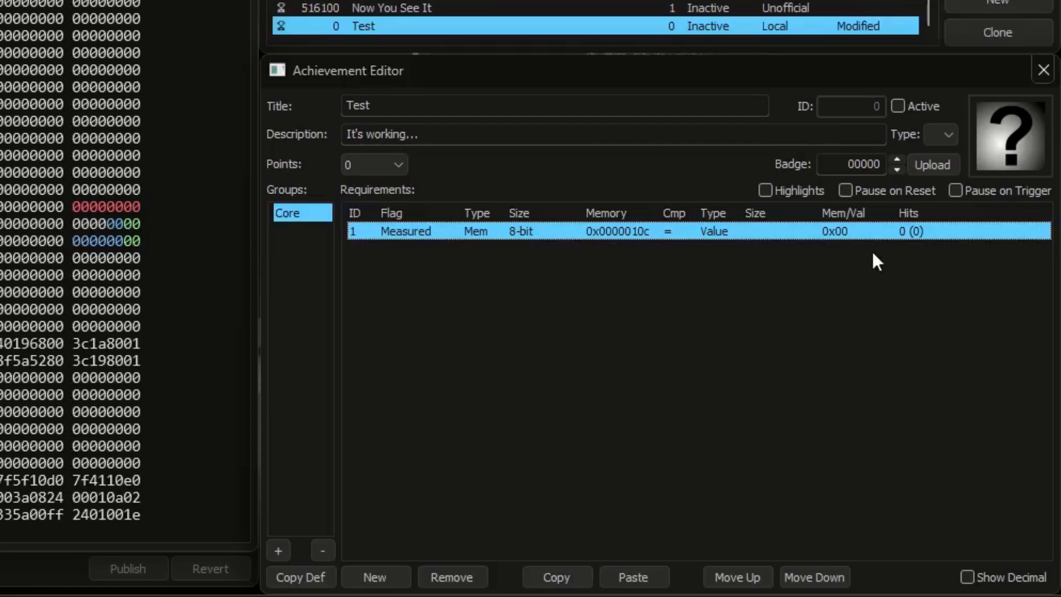
{"action": "left_click", "coordinate": [900, 231]}
{"action": "type", "text": "10"}
{"action": "left_click", "coordinate": [918, 300]}
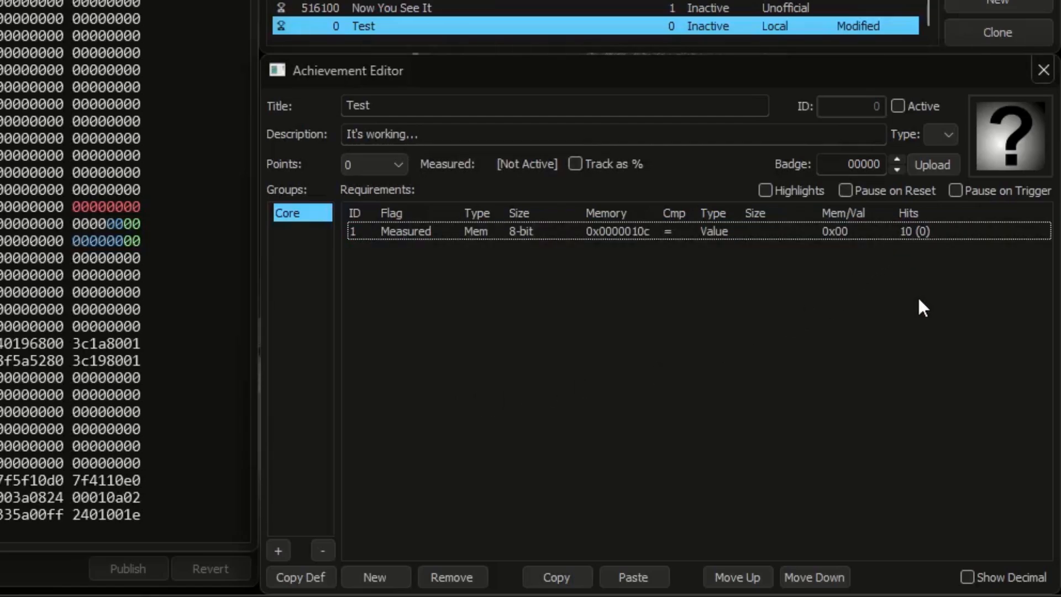
{"action": "left_click", "coordinate": [919, 106]}
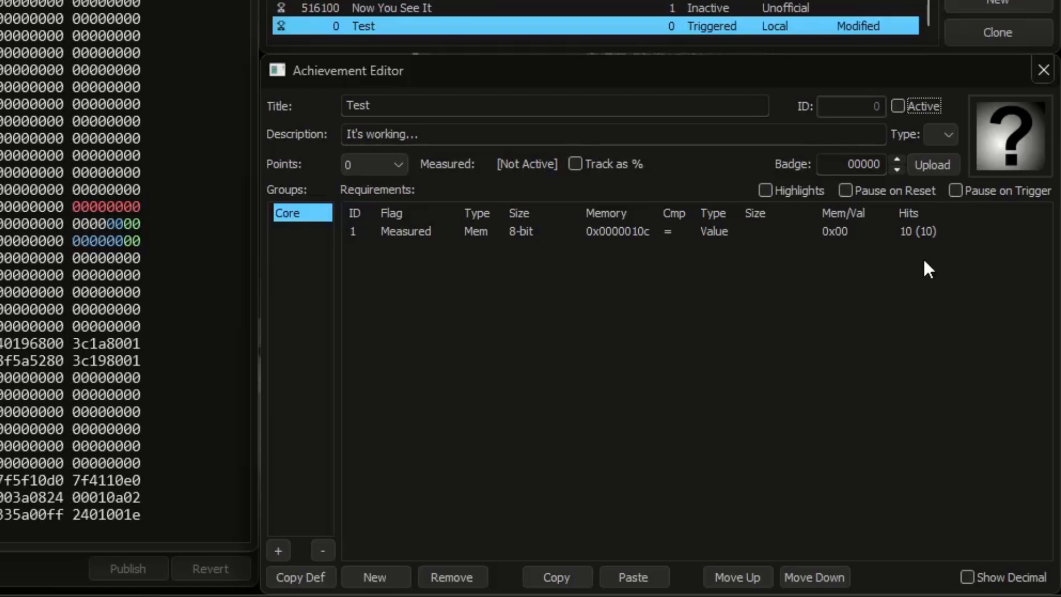
Step: Make the Measured requirement check that 8-bit memory at 0x0000010c is greater than (>) the 8-bit Delta of 0x0000010c
{"action": "left_click", "coordinate": [715, 236]}
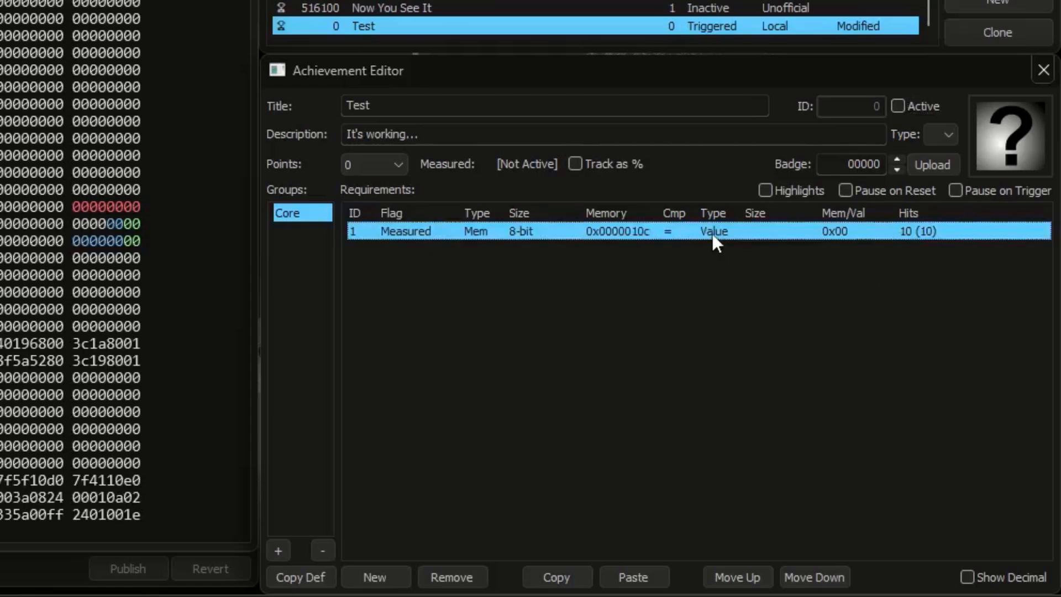
{"action": "left_click", "coordinate": [712, 233]}
{"action": "left_click", "coordinate": [714, 279]}
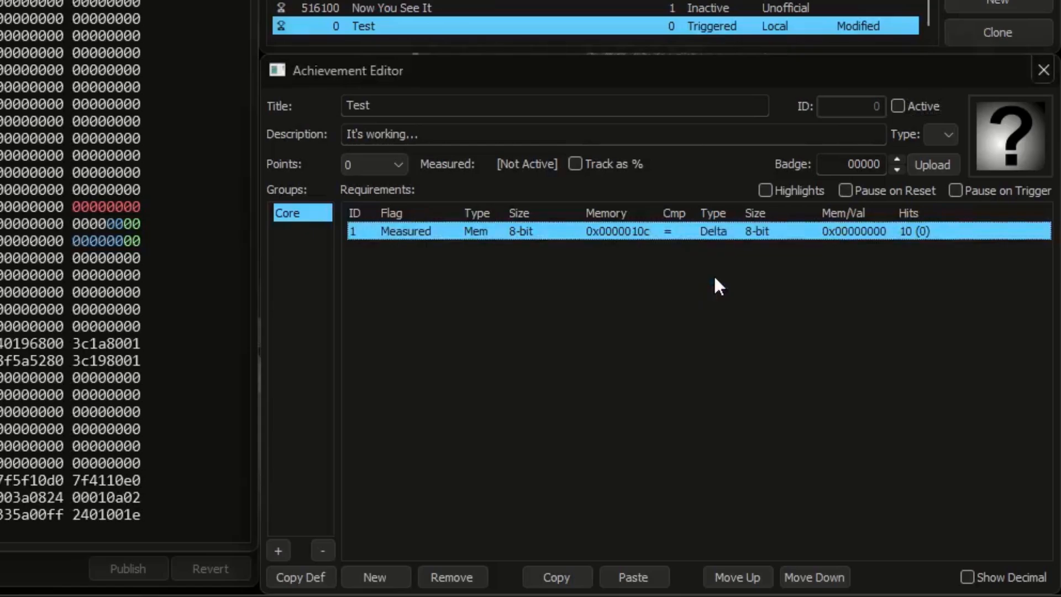
{"action": "left_click", "coordinate": [645, 235]}
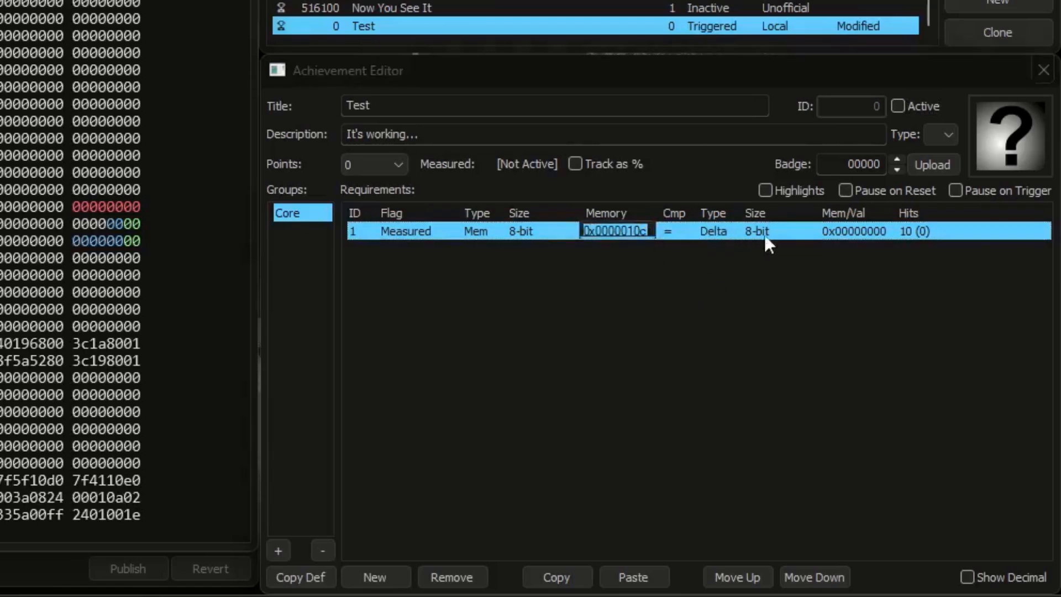
{"action": "left_click", "coordinate": [856, 235]}
{"action": "left_click", "coordinate": [856, 235]}
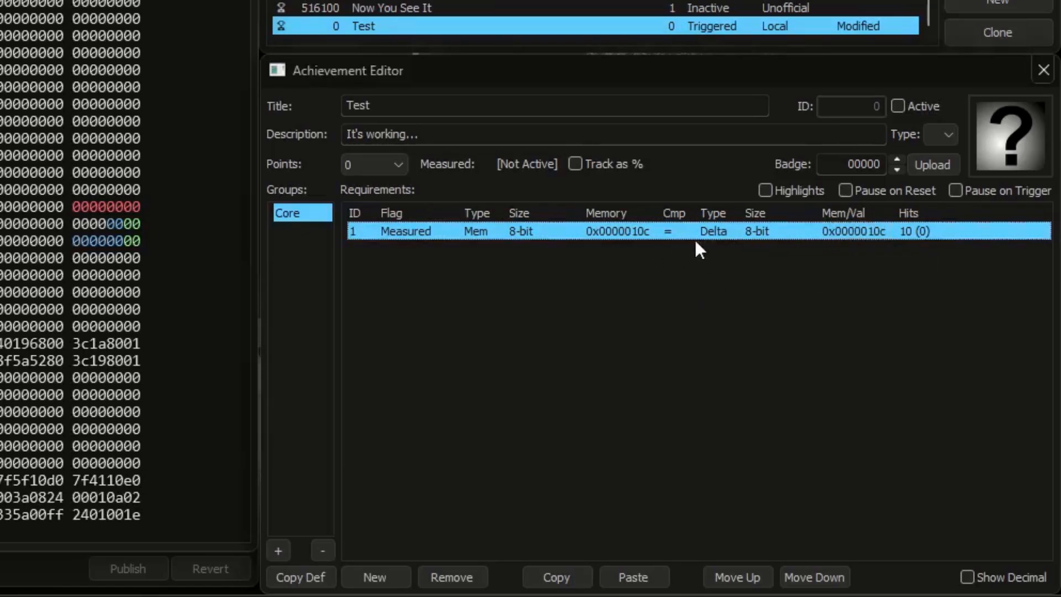
{"action": "left_click", "coordinate": [675, 235]}
{"action": "left_click", "coordinate": [681, 293]}
Step: Activate the achievement and test the measured progress by raising the low byte of 0x0000010c one step at a time from 01 to 0a
{"action": "left_click", "coordinate": [899, 106]}
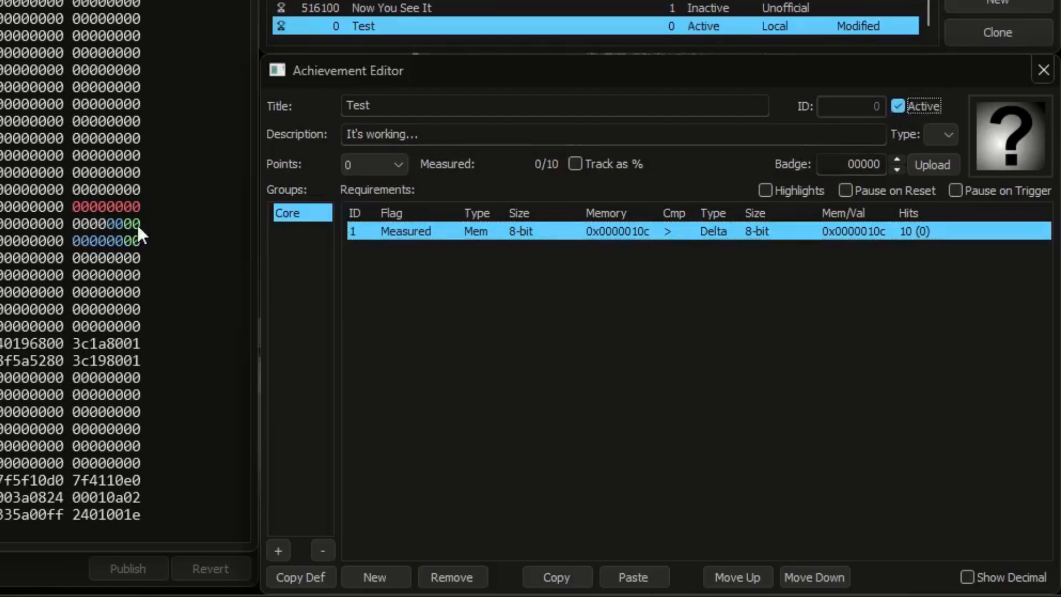
{"action": "left_click", "coordinate": [138, 208]}
{"action": "type", "text": "1"}
{"action": "left_click", "coordinate": [138, 208]}
{"action": "type", "text": "2"}
{"action": "left_click", "coordinate": [137, 208]}
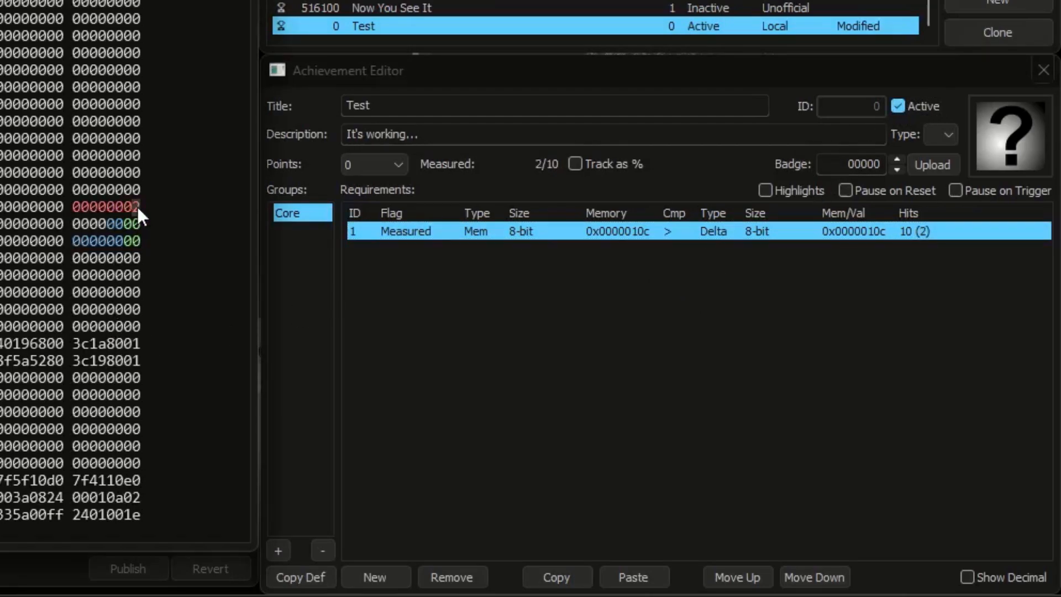
{"action": "type", "text": "3"}
{"action": "left_click", "coordinate": [137, 208]}
{"action": "type", "text": "4"}
{"action": "left_click", "coordinate": [137, 207]}
{"action": "type", "text": "5"}
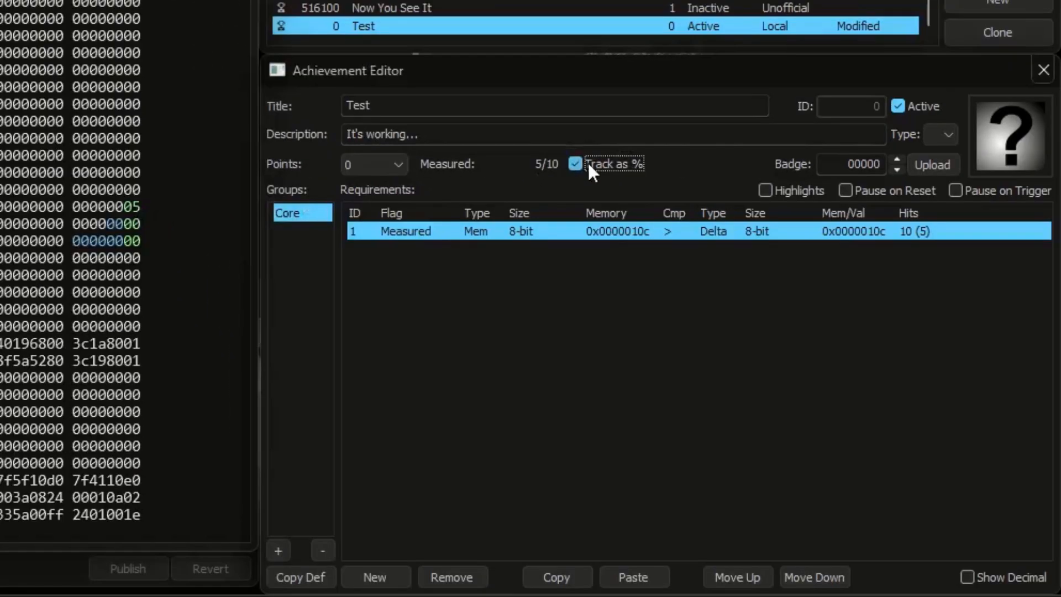
{"action": "left_click", "coordinate": [137, 208]}
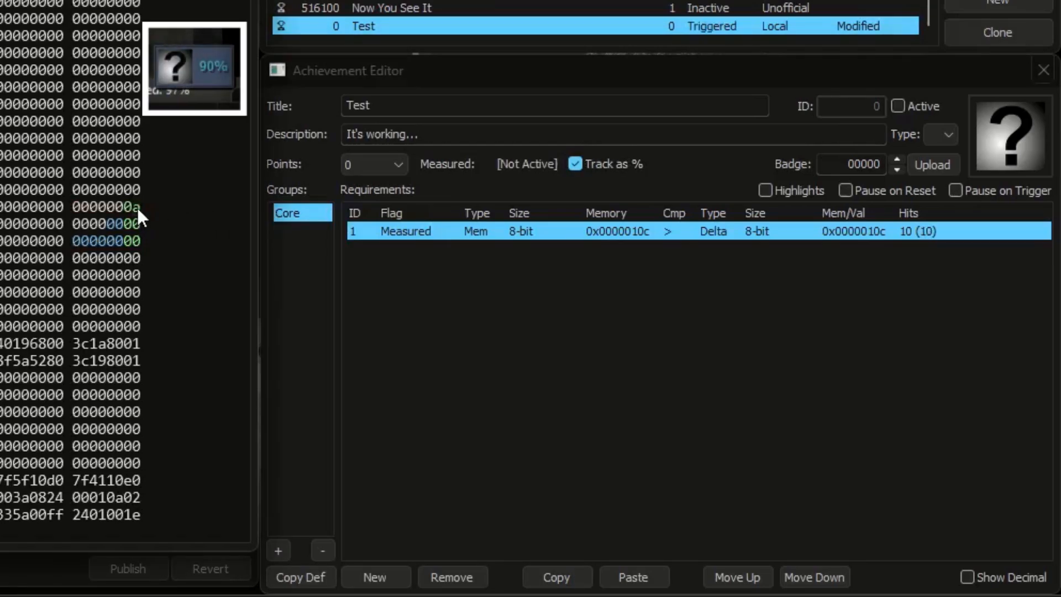
Step: Turn off percentage tracking and duplicate the Measured requirement to make five identical requirements
{"action": "left_click", "coordinate": [617, 169]}
{"action": "left_click", "coordinate": [556, 577]}
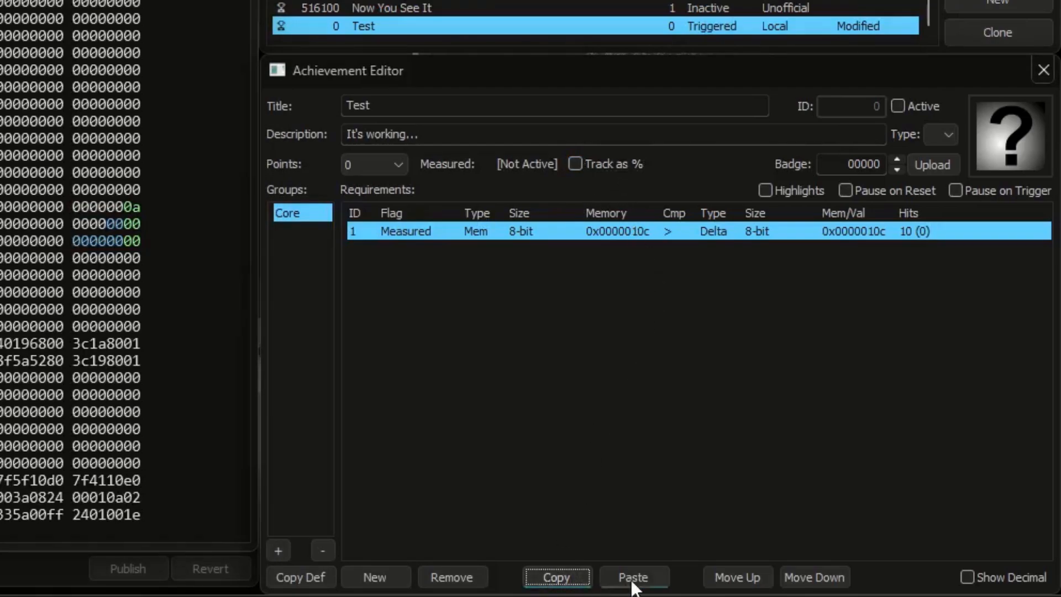
{"action": "left_click", "coordinate": [632, 577]}
{"action": "left_click", "coordinate": [633, 577]}
{"action": "left_click", "coordinate": [632, 577]}
{"action": "left_click", "coordinate": [632, 577]}
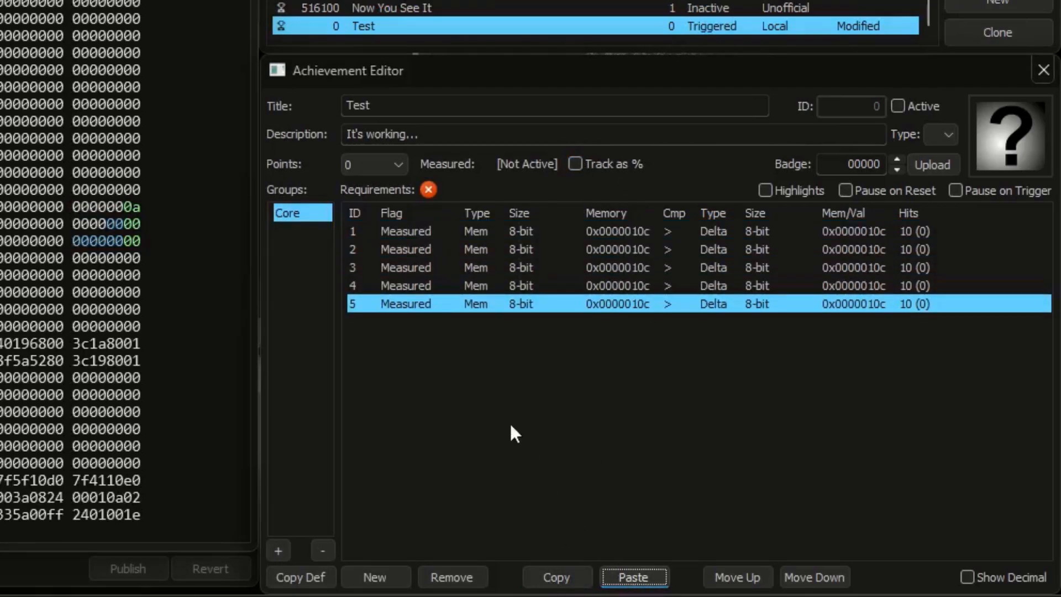
Step: Change the flag of all five requirements to Add Hits
{"action": "left_click", "coordinate": [410, 230]}
{"action": "left_click", "coordinate": [404, 304], "text": "shift"}
{"action": "left_click", "coordinate": [404, 305]}
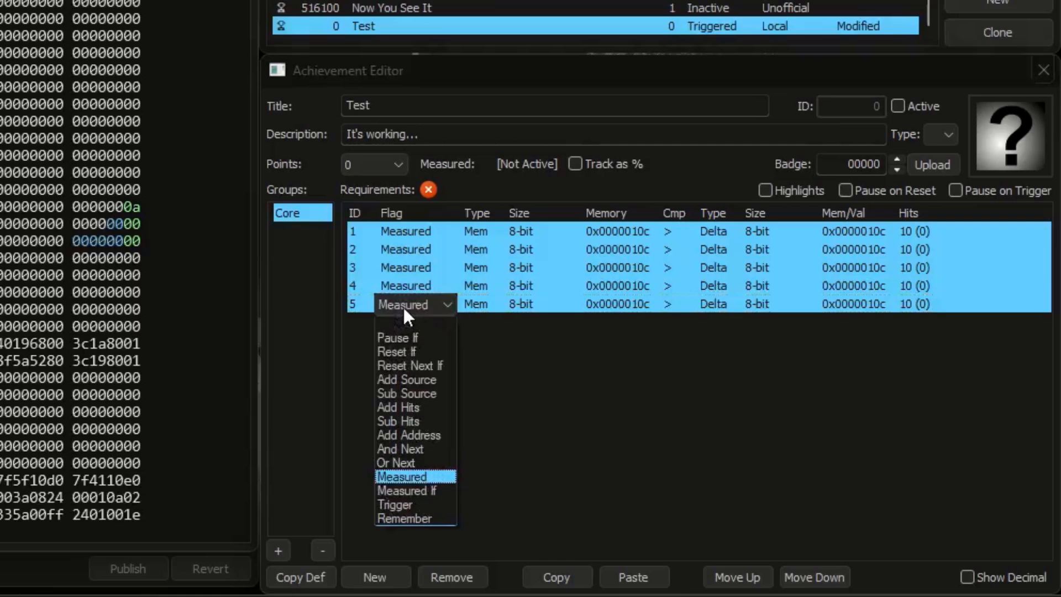
{"action": "left_click", "coordinate": [409, 405]}
Step: Set both the memory address and the Delta address of the second requirement to 0x0000011c
{"action": "left_click", "coordinate": [624, 250]}
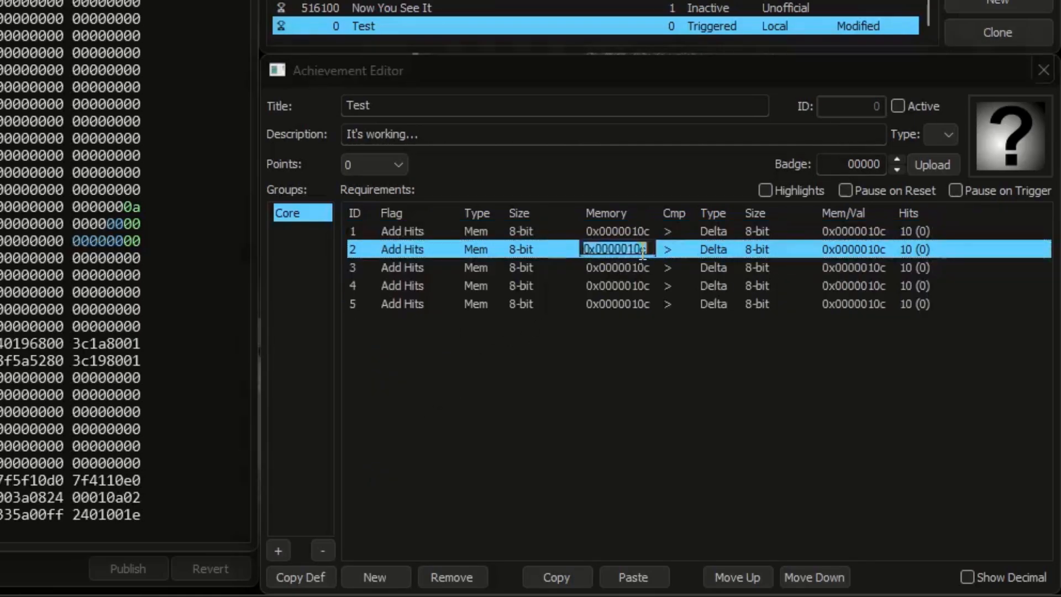
{"action": "left_click", "coordinate": [640, 250]}
{"action": "key", "text": "BackSpace"}
{"action": "type", "text": "1"}
{"action": "left_click", "coordinate": [877, 250]}
{"action": "left_click", "coordinate": [875, 250]}
{"action": "key", "text": "BackSpace"}
{"action": "type", "text": "1"}
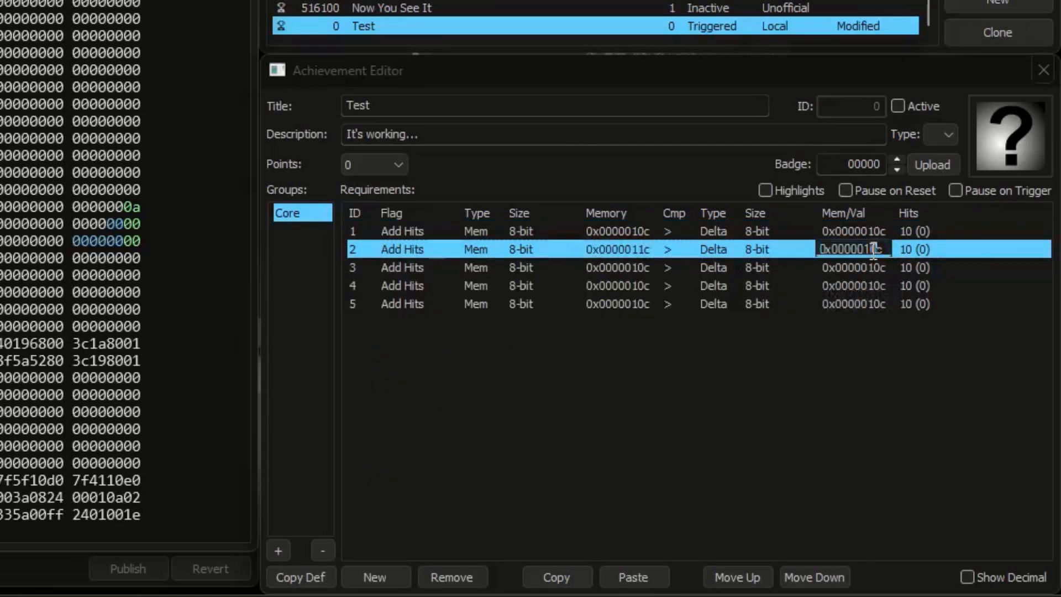
Step: Set both the memory address and the Delta address of the third requirement to 0x0000012c
{"action": "left_click", "coordinate": [640, 268]}
{"action": "left_click", "coordinate": [639, 269]}
{"action": "key", "text": "BackSpace"}
{"action": "type", "text": "2"}
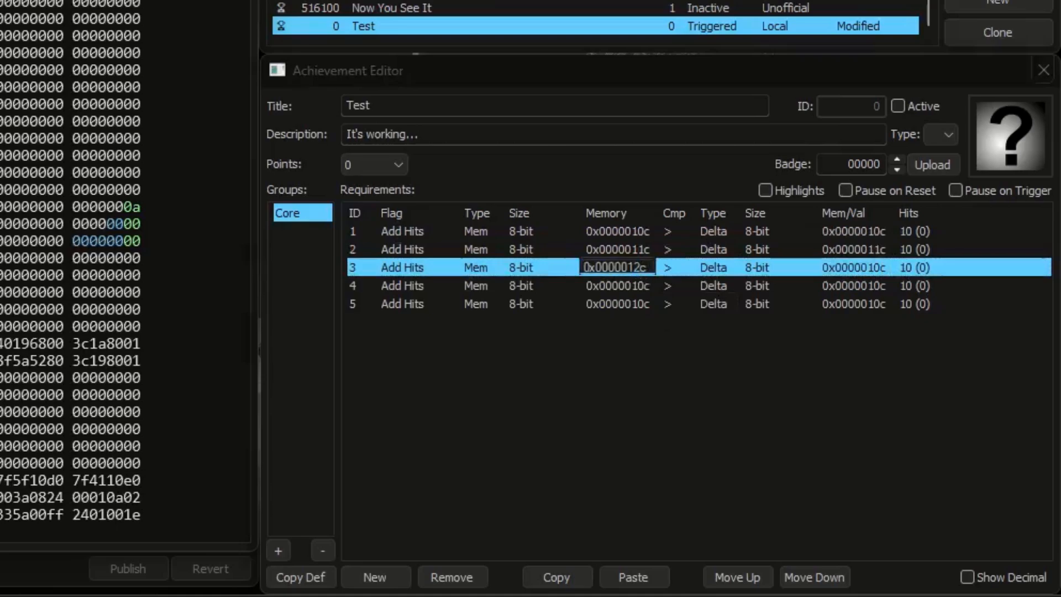
{"action": "left_click", "coordinate": [852, 270]}
{"action": "left_click", "coordinate": [852, 269]}
{"action": "key", "text": "BackSpace"}
{"action": "type", "text": "2"}
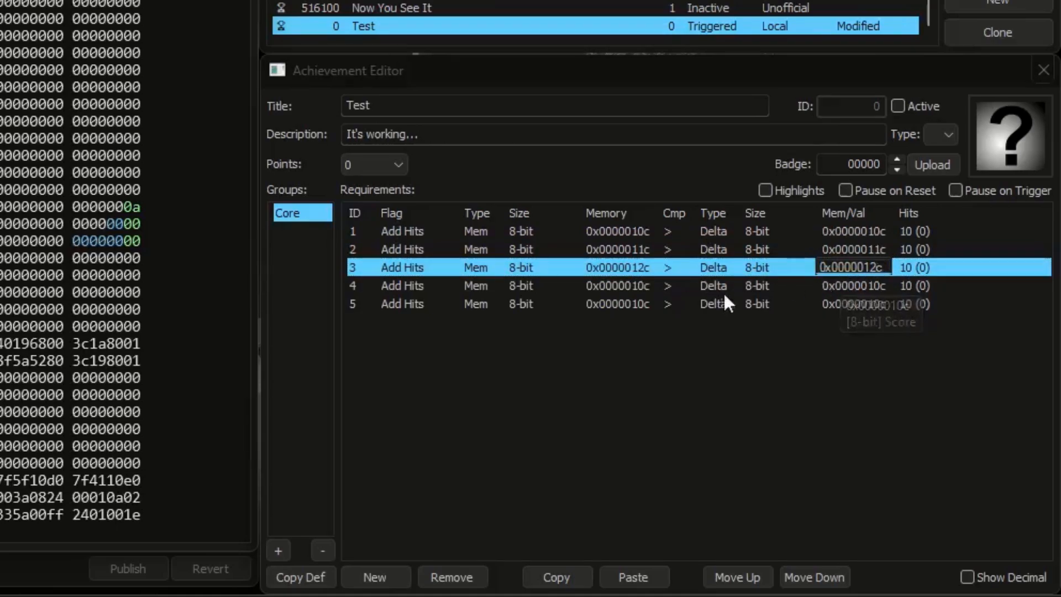
Step: Set both the memory address and the Delta address of the fourth requirement to 0x0000013c
{"action": "left_click", "coordinate": [638, 286]}
{"action": "left_click", "coordinate": [638, 286]}
{"action": "key", "text": "BackSpace"}
{"action": "type", "text": "3"}
{"action": "left_click", "coordinate": [842, 285]}
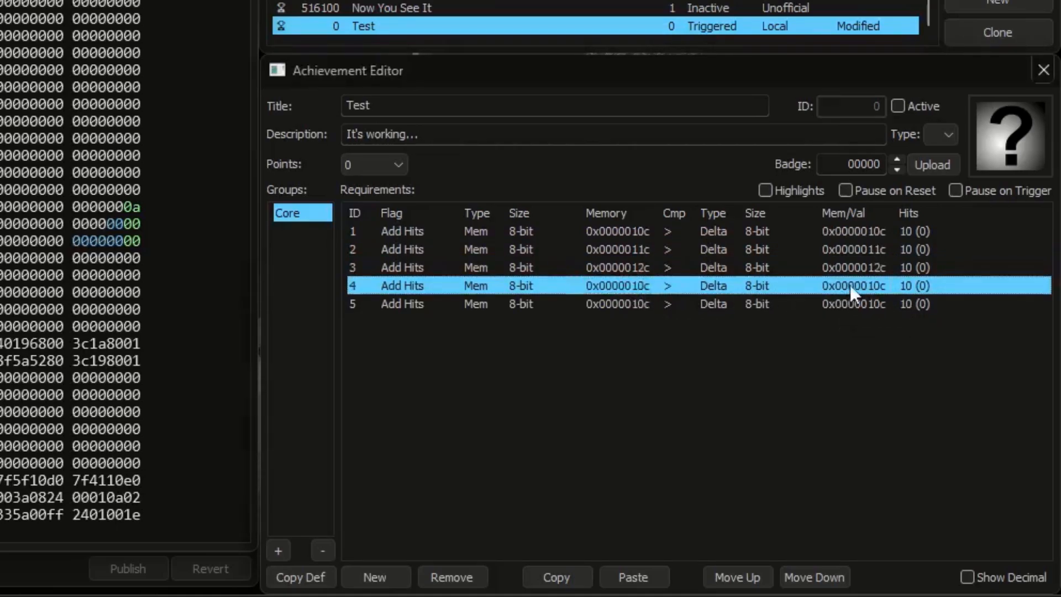
{"action": "left_click", "coordinate": [843, 285]}
{"action": "key", "text": "BackSpace"}
{"action": "type", "text": "3"}
Step: Set both the memory address and the Delta address of the fifth requirement to 0x0000014c
{"action": "left_click", "coordinate": [627, 303]}
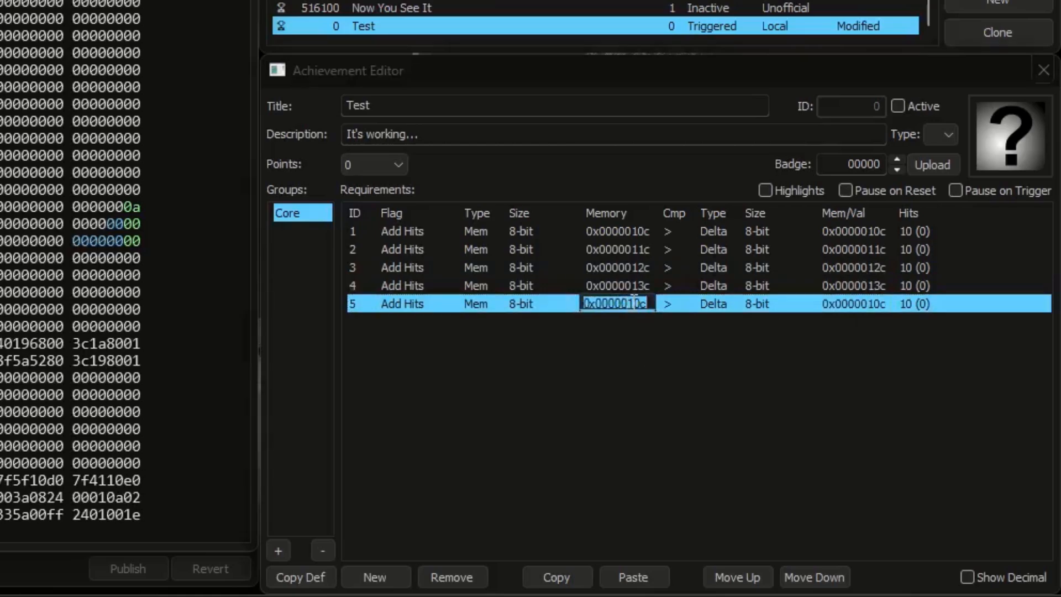
{"action": "left_click", "coordinate": [640, 304]}
{"action": "key", "text": "BackSpace"}
{"action": "type", "text": "4"}
{"action": "left_click", "coordinate": [855, 303]}
{"action": "left_click", "coordinate": [874, 301]}
{"action": "key", "text": "BackSpace"}
{"action": "type", "text": "4"}
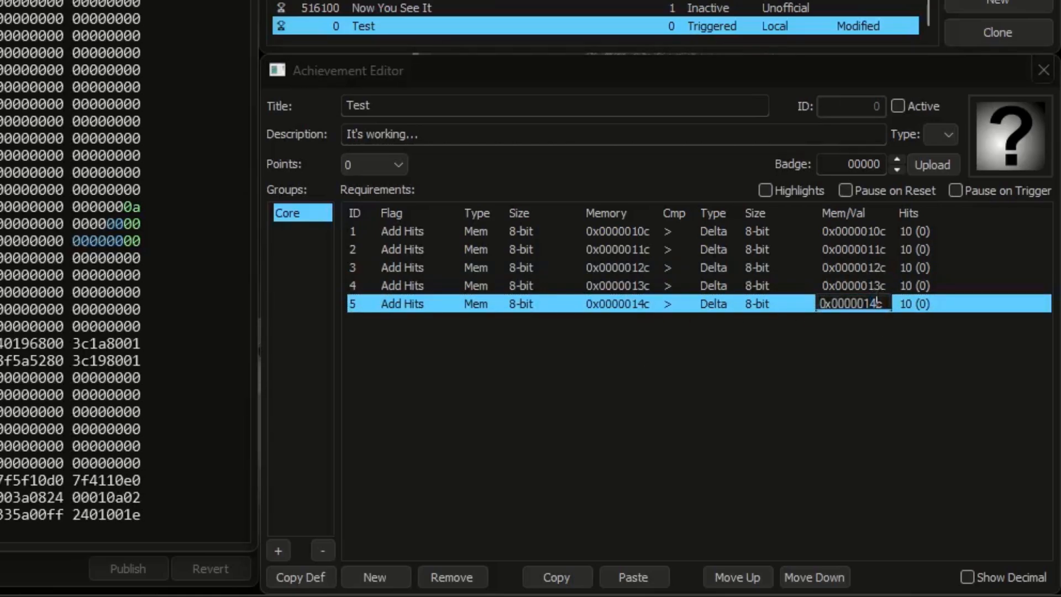
{"action": "left_click", "coordinate": [878, 337]}
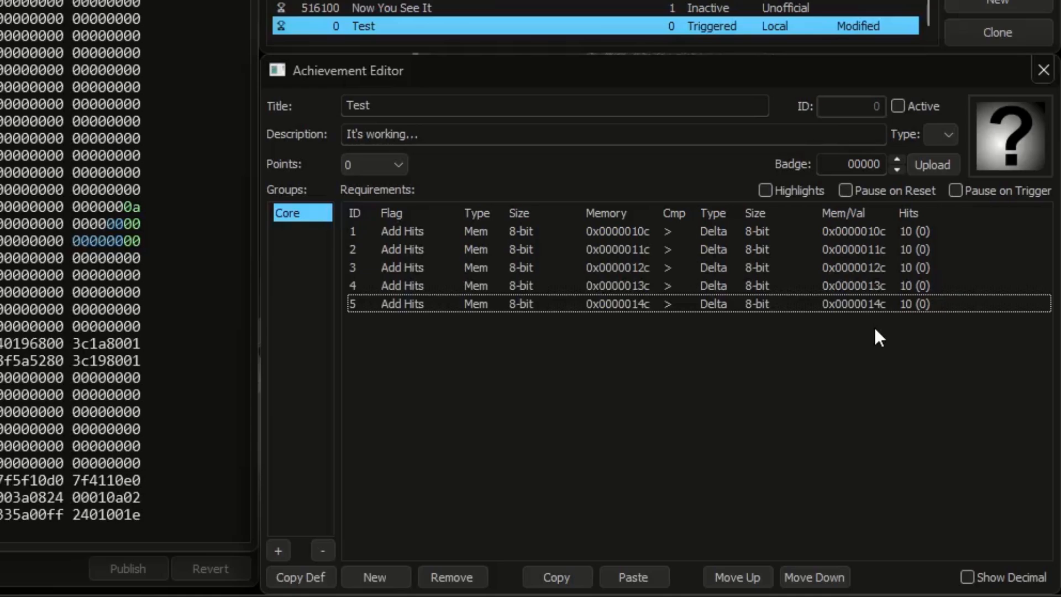
Step: Add a sixth requirement that compares Value 0x00 as equal to Value 0x01
{"action": "left_click", "coordinate": [389, 569]}
{"action": "left_click", "coordinate": [468, 320]}
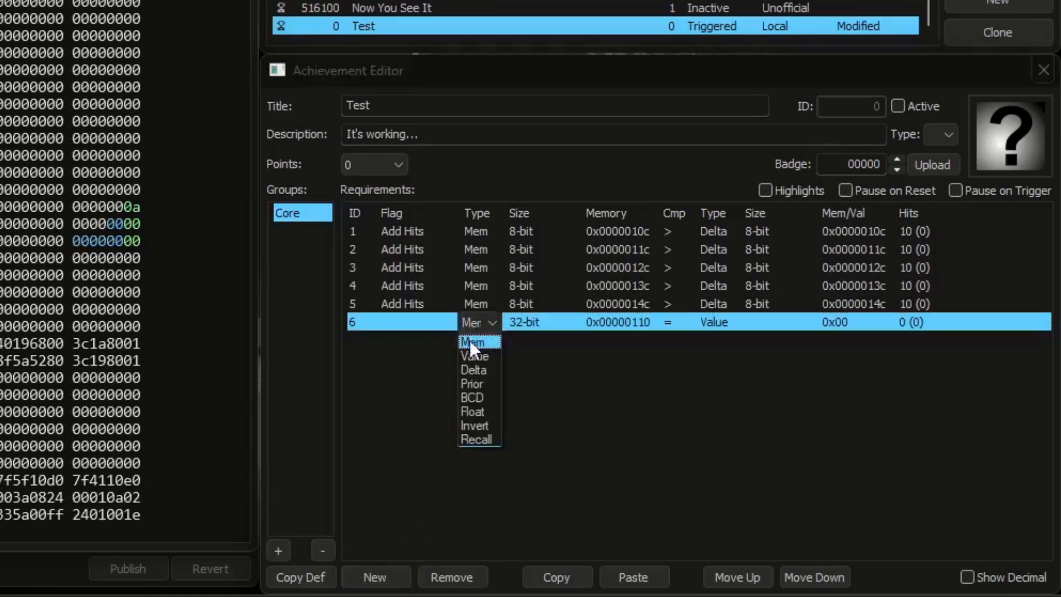
{"action": "left_click", "coordinate": [469, 353]}
{"action": "left_click", "coordinate": [609, 322]}
{"action": "type", "text": "0"}
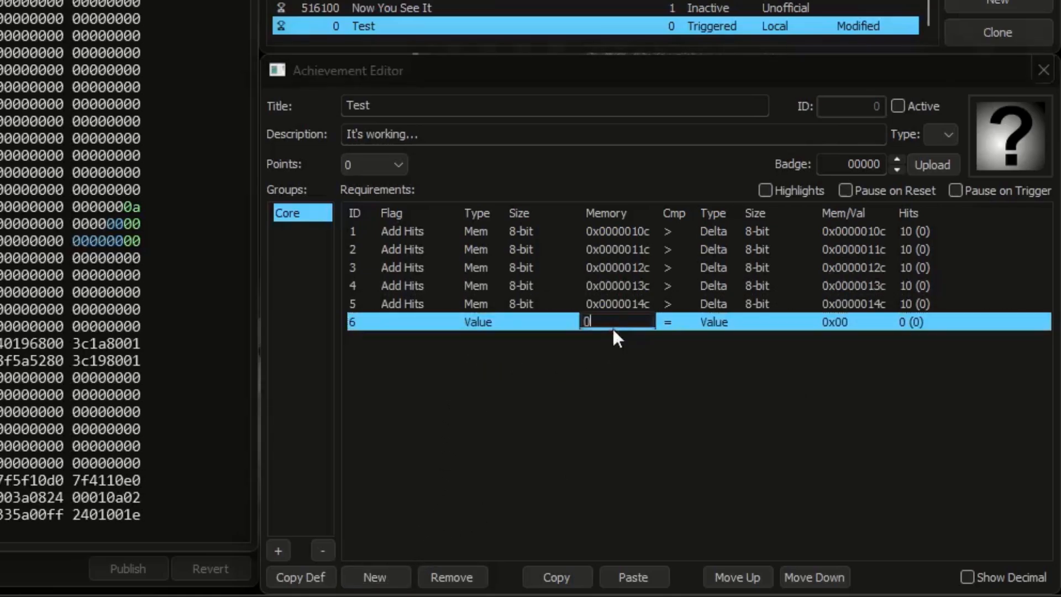
{"action": "left_click", "coordinate": [757, 346]}
{"action": "left_click", "coordinate": [853, 323]}
{"action": "left_click", "coordinate": [834, 322]}
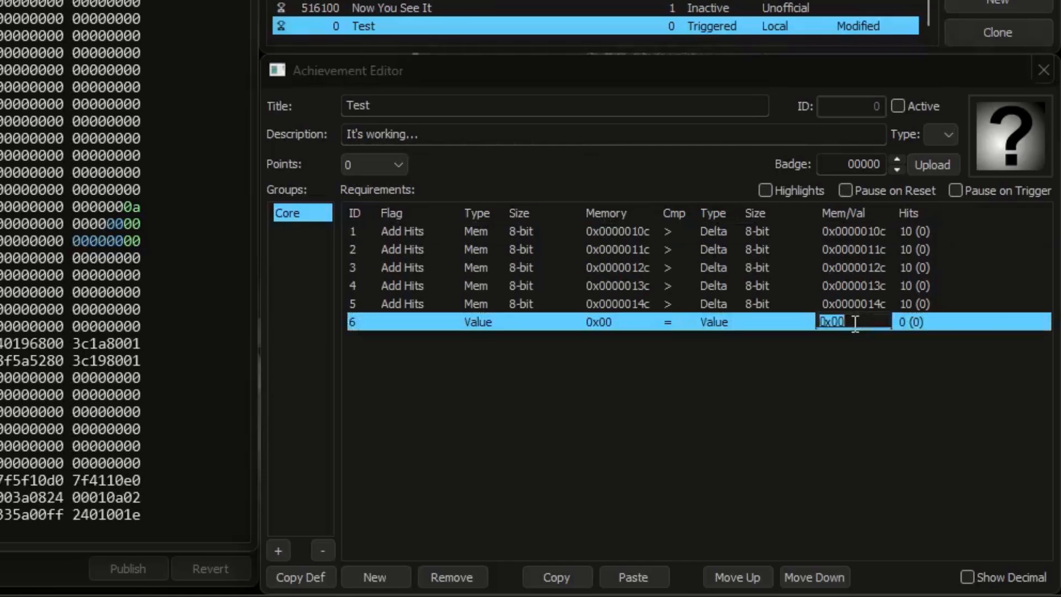
{"action": "type", "text": "1"}
{"action": "left_click", "coordinate": [862, 348]}
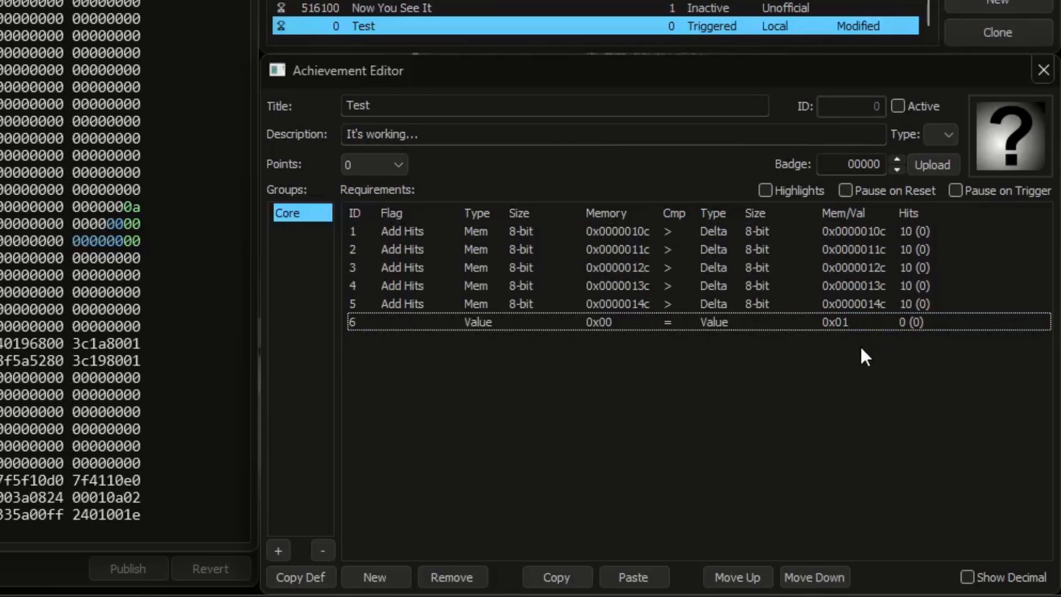
Step: Give the sixth requirement a hit target of 10 and flag it as Measured
{"action": "left_click", "coordinate": [912, 322]}
{"action": "left_click", "coordinate": [911, 323]}
{"action": "type", "text": "10"}
{"action": "key", "text": "Return"}
{"action": "left_click", "coordinate": [922, 333]}
{"action": "left_click", "coordinate": [389, 324]}
{"action": "left_click", "coordinate": [410, 323]}
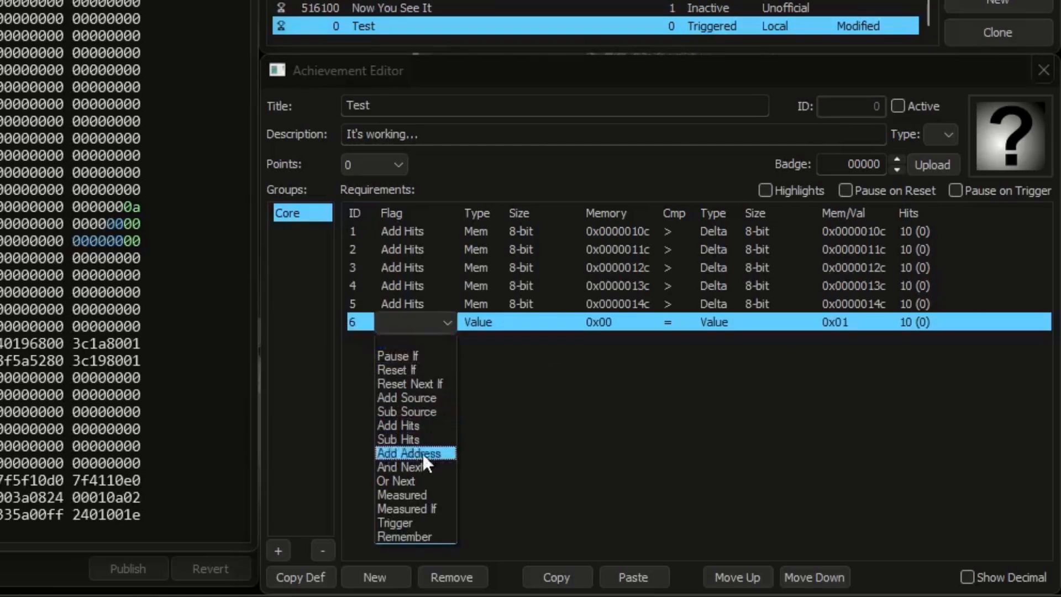
{"action": "left_click", "coordinate": [427, 495]}
{"action": "left_click", "coordinate": [356, 299]}
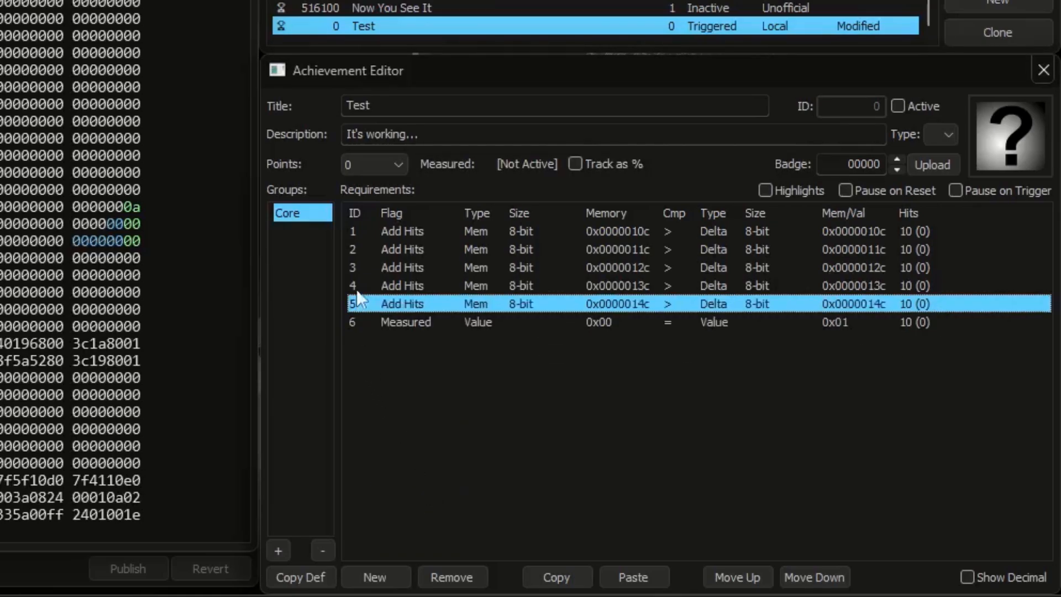
{"action": "left_click", "coordinate": [355, 231], "text": "shift"}
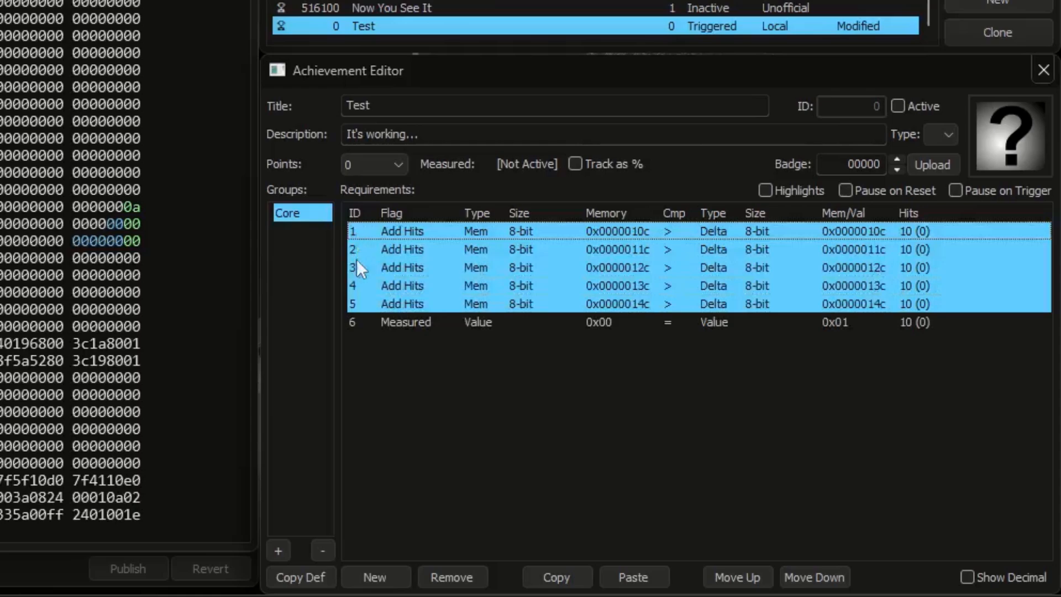
{"action": "left_click", "coordinate": [354, 323]}
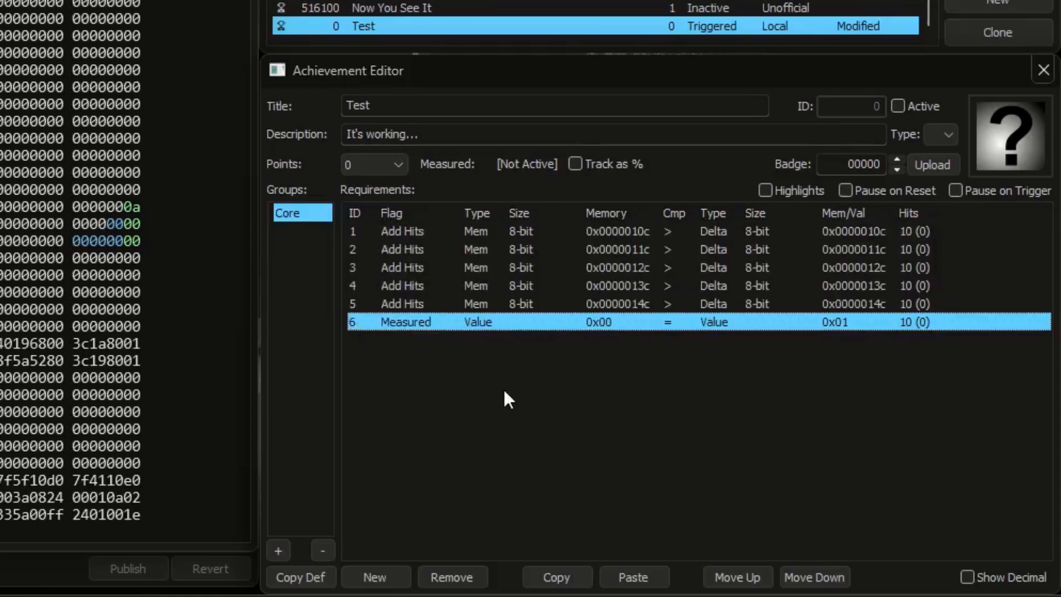
Step: Set the hit targets of the first five Add Hits requirements to 0
{"action": "double_click", "coordinate": [923, 232]}
{"action": "type", "text": "0"}
{"action": "left_click", "coordinate": [917, 249]}
{"action": "double_click", "coordinate": [917, 250]}
{"action": "type", "text": "0"}
{"action": "double_click", "coordinate": [919, 266]}
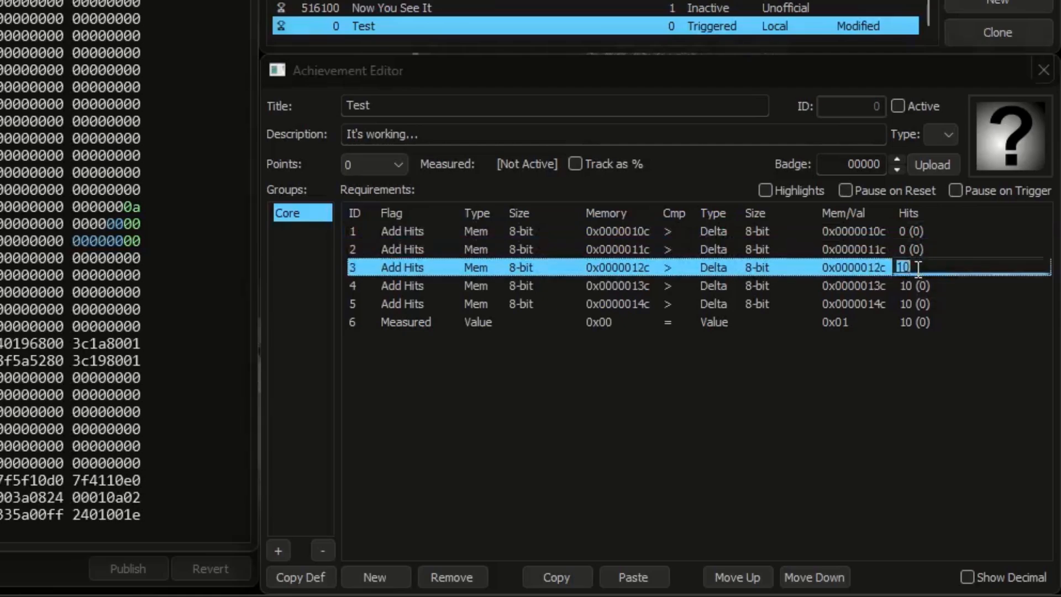
{"action": "type", "text": "0"}
{"action": "double_click", "coordinate": [918, 284]}
{"action": "type", "text": "0"}
{"action": "left_click", "coordinate": [920, 301]}
{"action": "double_click", "coordinate": [920, 301]}
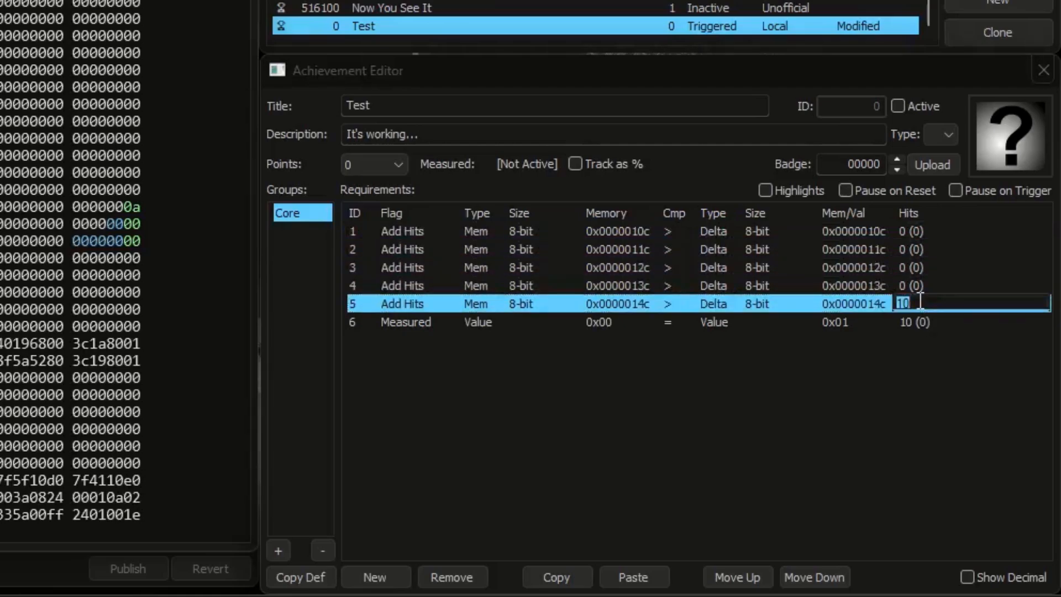
{"action": "type", "text": "0"}
{"action": "left_click", "coordinate": [927, 323]}
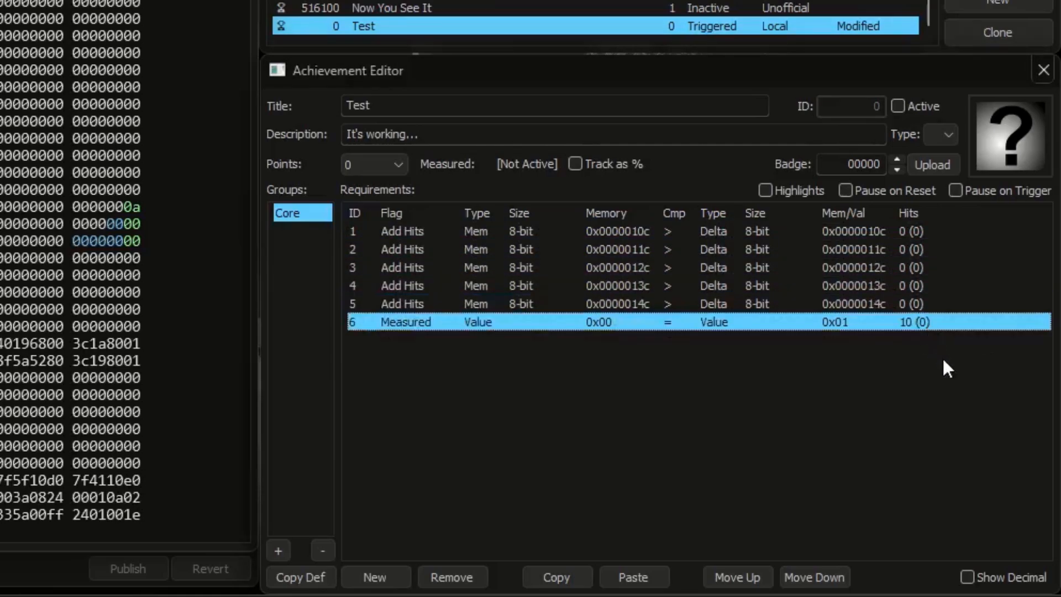
Step: Activate the achievement and raise the memory values at 0x0000010c and 0x0000011c to 2 in increments of one
{"action": "left_click", "coordinate": [923, 106]}
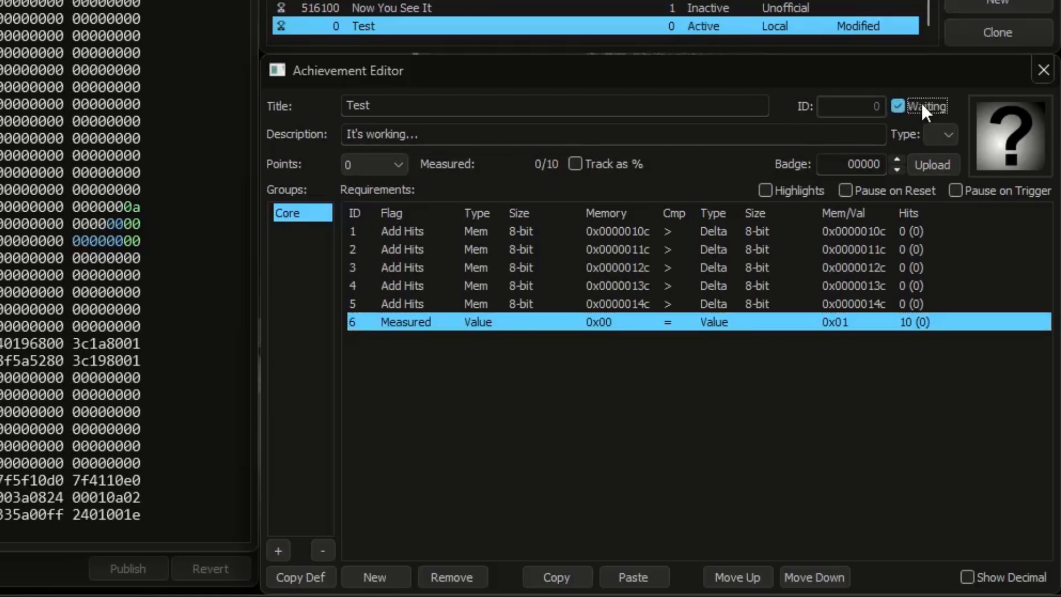
{"action": "left_click", "coordinate": [137, 208]}
{"action": "type", "text": "12"}
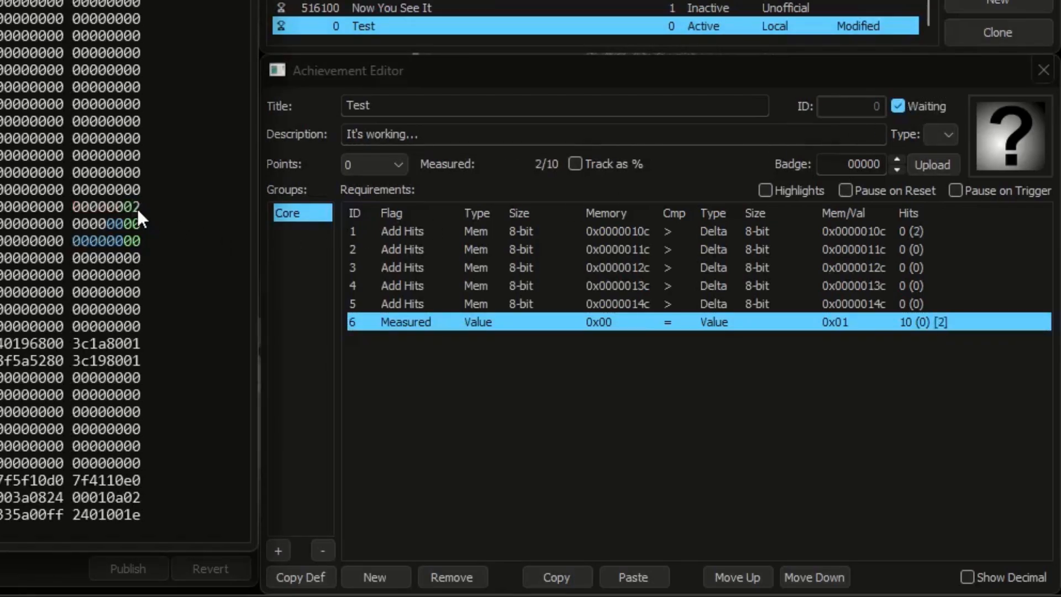
{"action": "left_click", "coordinate": [136, 223]}
{"action": "type", "text": "2"}
Step: Raise the memory values at 0x0000012c, 0x0000013c and 0x0000014c to 2 in increments of one
{"action": "left_click", "coordinate": [136, 240]}
{"action": "type", "text": "1"}
{"action": "left_click", "coordinate": [135, 254]}
{"action": "type", "text": "12"}
{"action": "left_click", "coordinate": [134, 266]}
{"action": "type", "text": "1"}
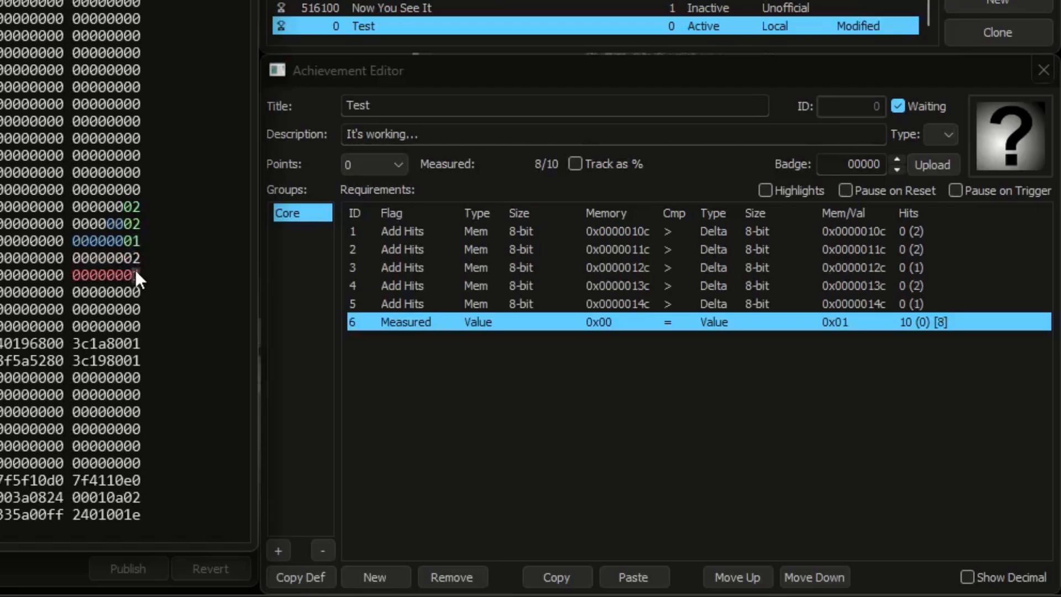
{"action": "type", "text": "22"}
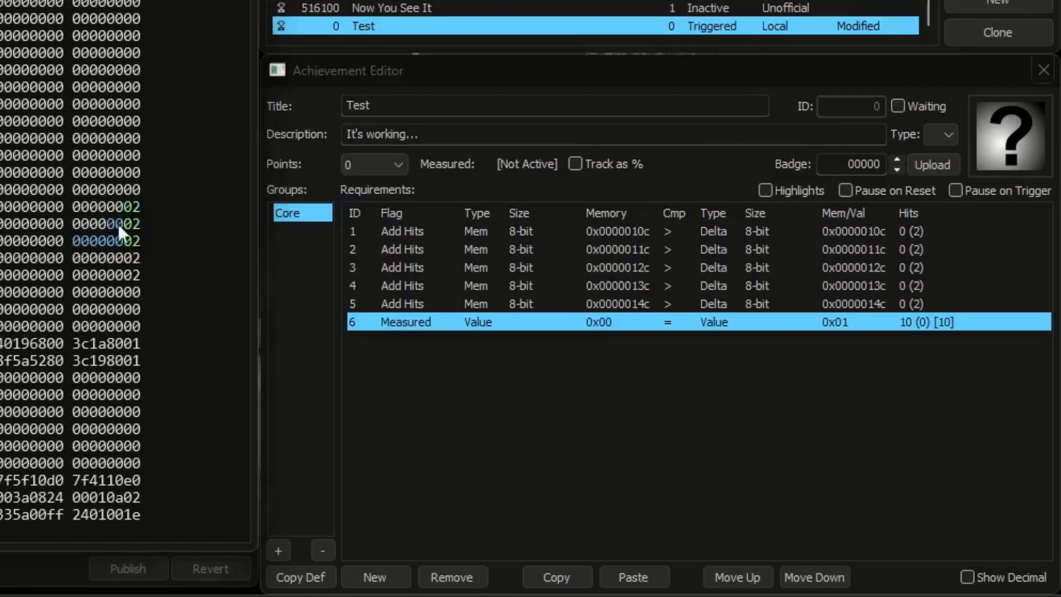
Step: Change the flag of the third requirement to Sub Hits
{"action": "left_click", "coordinate": [402, 268]}
{"action": "left_click", "coordinate": [412, 267]}
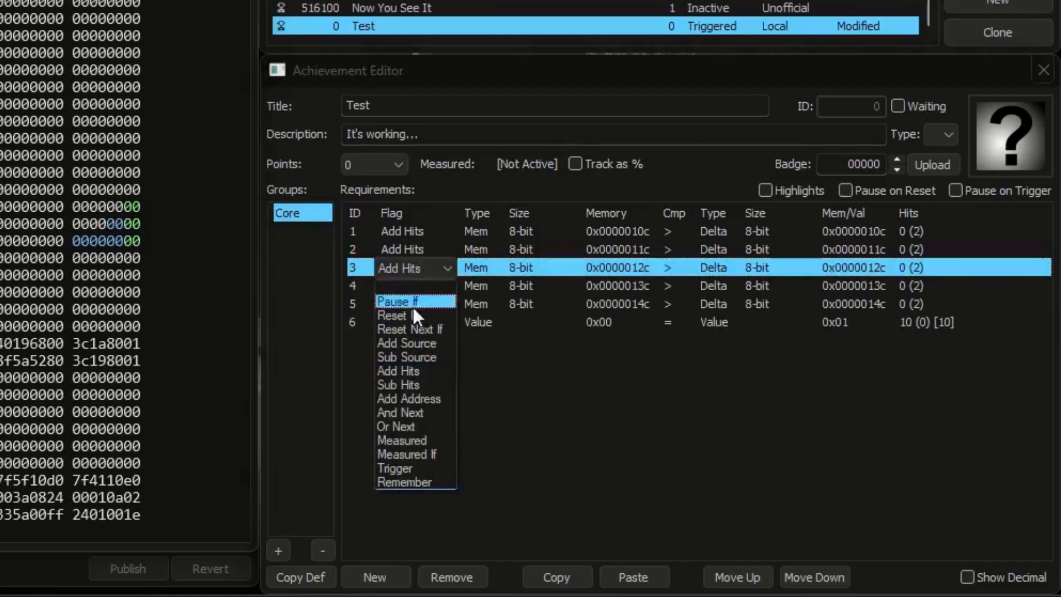
{"action": "left_click", "coordinate": [413, 385]}
Step: Reactivate the achievement and step the memory values at 0x0000010c and 0x0000011c through 1 to 2
{"action": "left_click", "coordinate": [897, 107]}
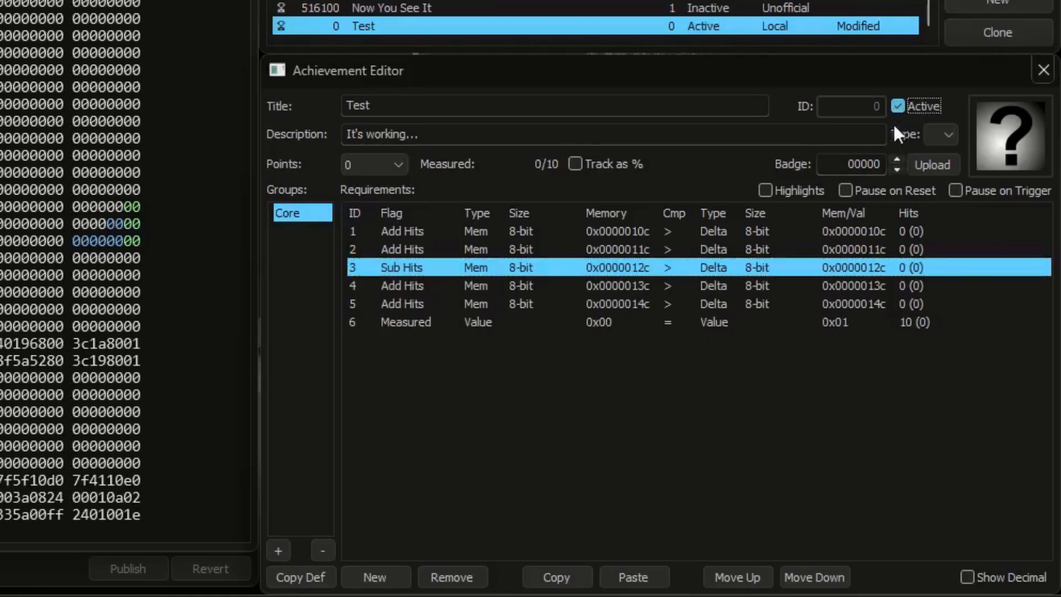
{"action": "left_click", "coordinate": [137, 208]}
{"action": "type", "text": "1"}
{"action": "left_click", "coordinate": [137, 208]}
{"action": "type", "text": "2"}
{"action": "left_click", "coordinate": [137, 224]}
{"action": "type", "text": "1"}
{"action": "left_click", "coordinate": [137, 222]}
{"action": "type", "text": "2"}
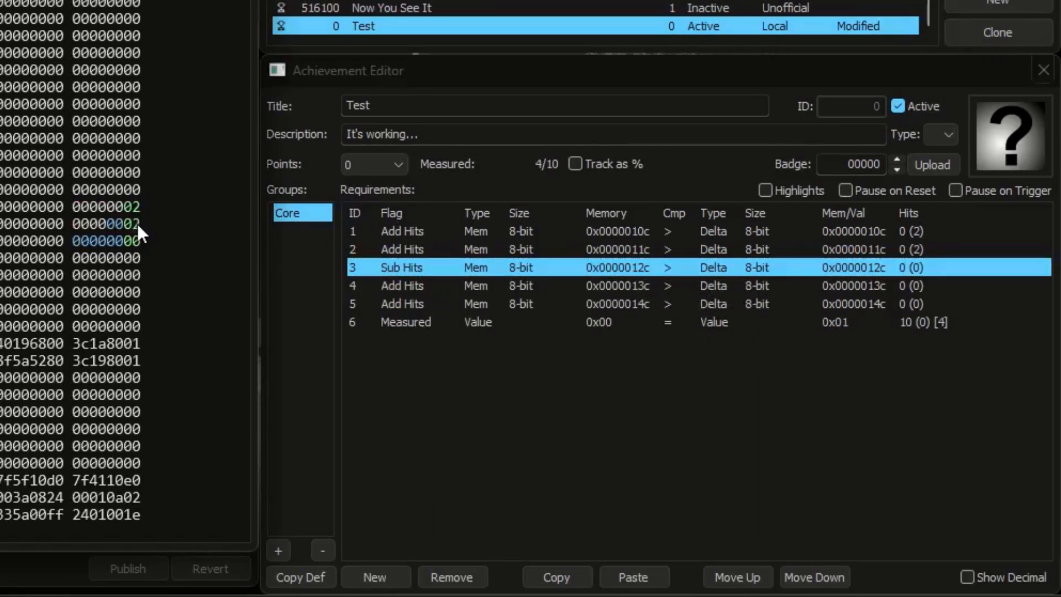
Step: Raise the memory values at 0x0000013c and 0x0000014c to 2
{"action": "left_click", "coordinate": [136, 260]}
{"action": "type", "text": "2"}
{"action": "left_click", "coordinate": [138, 271]}
{"action": "type", "text": "1"}
{"action": "left_click", "coordinate": [138, 271]}
{"action": "type", "text": "2"}
Step: Step the memory value at 0x0000012c from 1 up to 8 to test the Sub Hits requirement
{"action": "left_click", "coordinate": [138, 242]}
{"action": "type", "text": "1"}
{"action": "left_click", "coordinate": [137, 241]}
{"action": "type", "text": "2"}
{"action": "left_click", "coordinate": [138, 241]}
{"action": "type", "text": "3"}
{"action": "left_click", "coordinate": [138, 241]}
{"action": "type", "text": "4"}
{"action": "left_click", "coordinate": [138, 241]}
{"action": "type", "text": "5"}
{"action": "left_click", "coordinate": [138, 241]}
{"action": "type", "text": "6"}
{"action": "left_click", "coordinate": [138, 241]}
{"action": "type", "text": "7"}
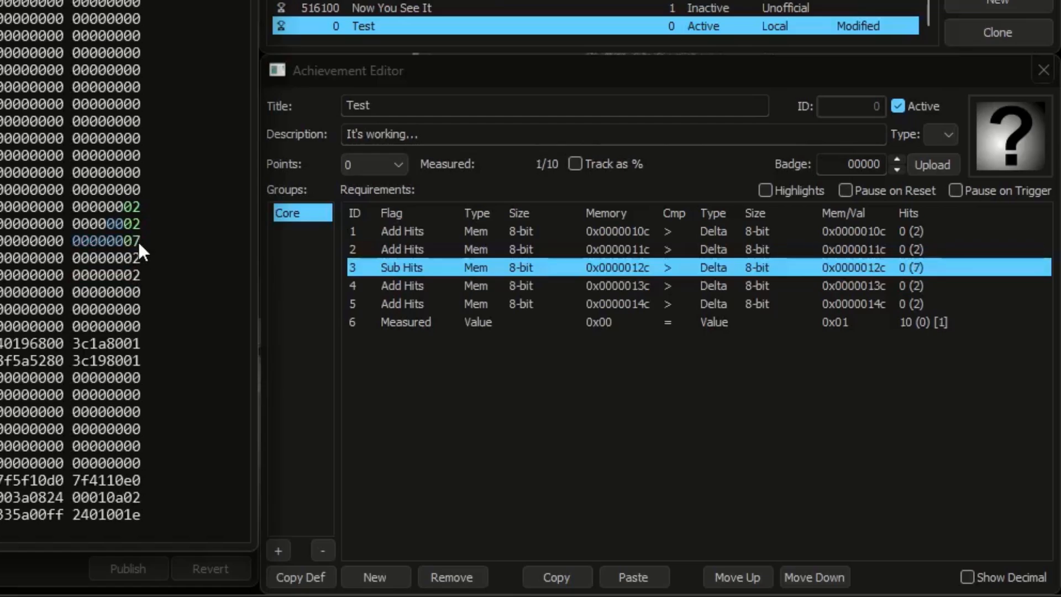
{"action": "left_click", "coordinate": [137, 241]}
{"action": "type", "text": "8"}
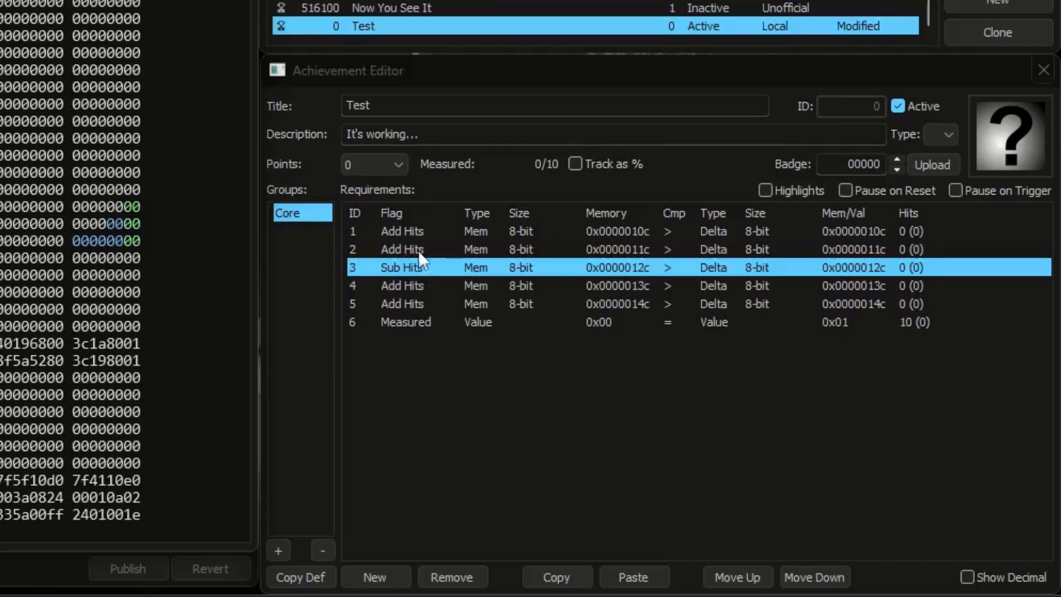
{"action": "left_click", "coordinate": [413, 232]}
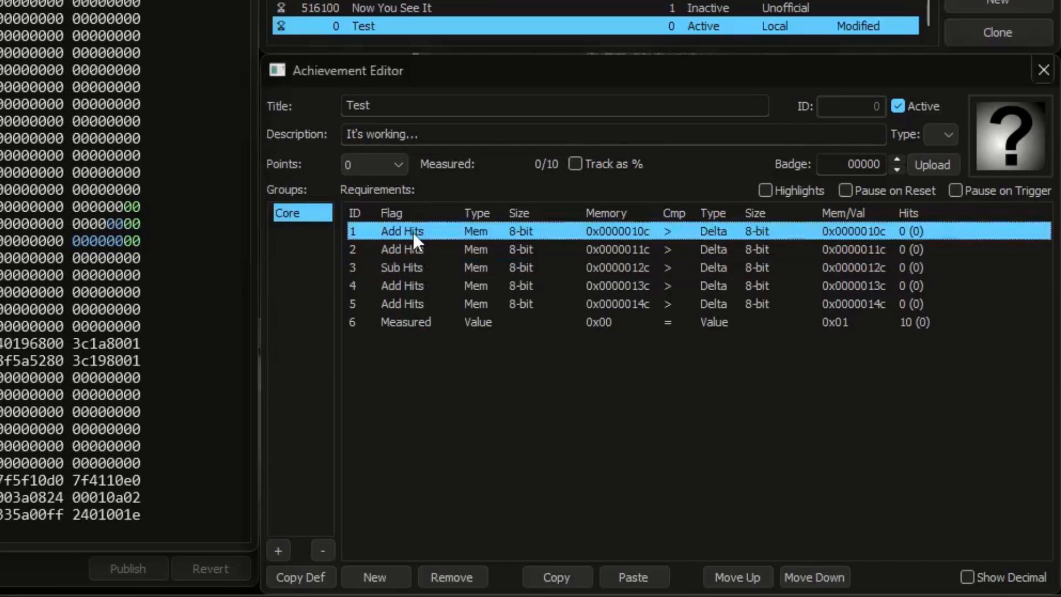
{"action": "left_click", "coordinate": [412, 232]}
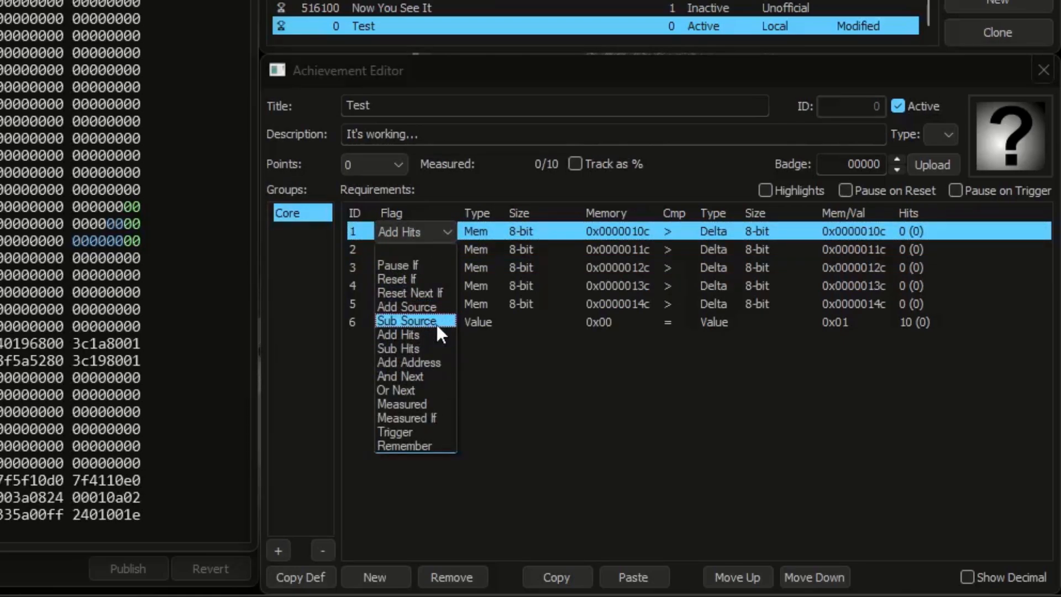
{"action": "left_click", "coordinate": [538, 363]}
Step: Change the flag of requirements 1 through 5 to Add Source all at once
{"action": "left_click", "coordinate": [354, 304]}
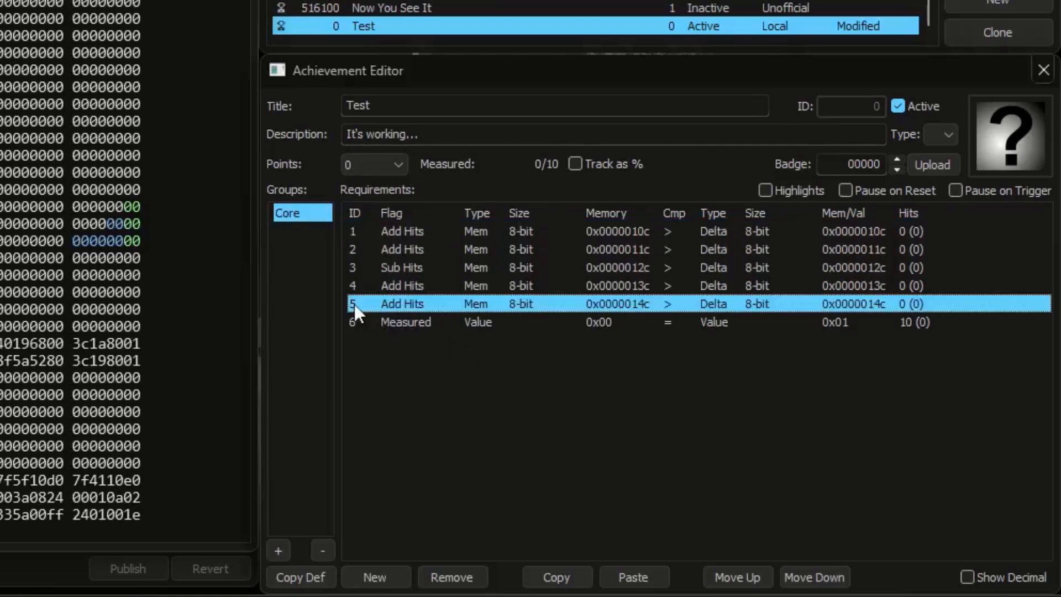
{"action": "left_click", "coordinate": [356, 231], "text": "shift"}
{"action": "left_click", "coordinate": [415, 230]}
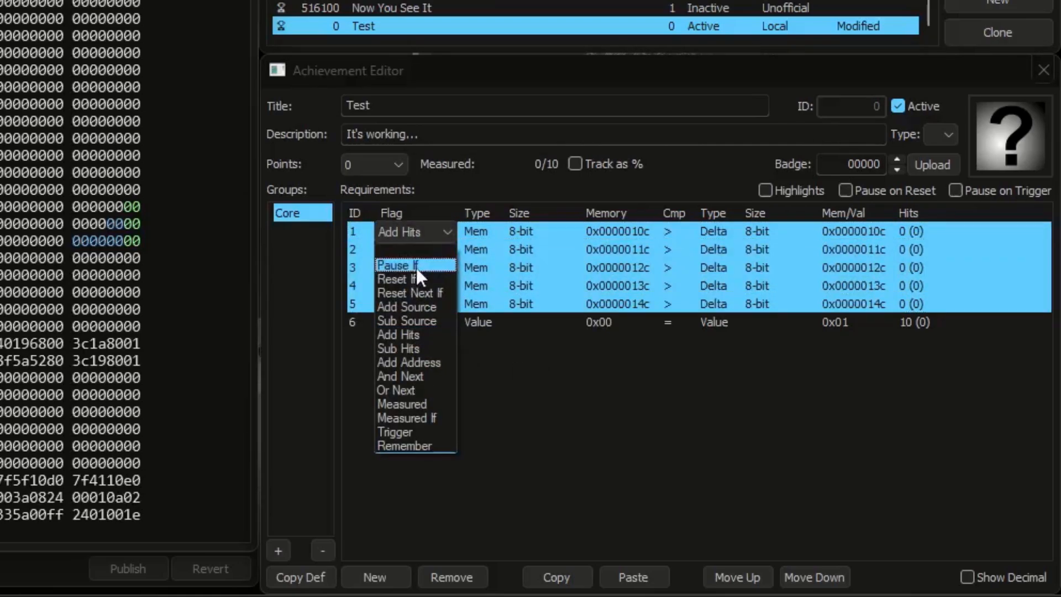
{"action": "left_click", "coordinate": [417, 302]}
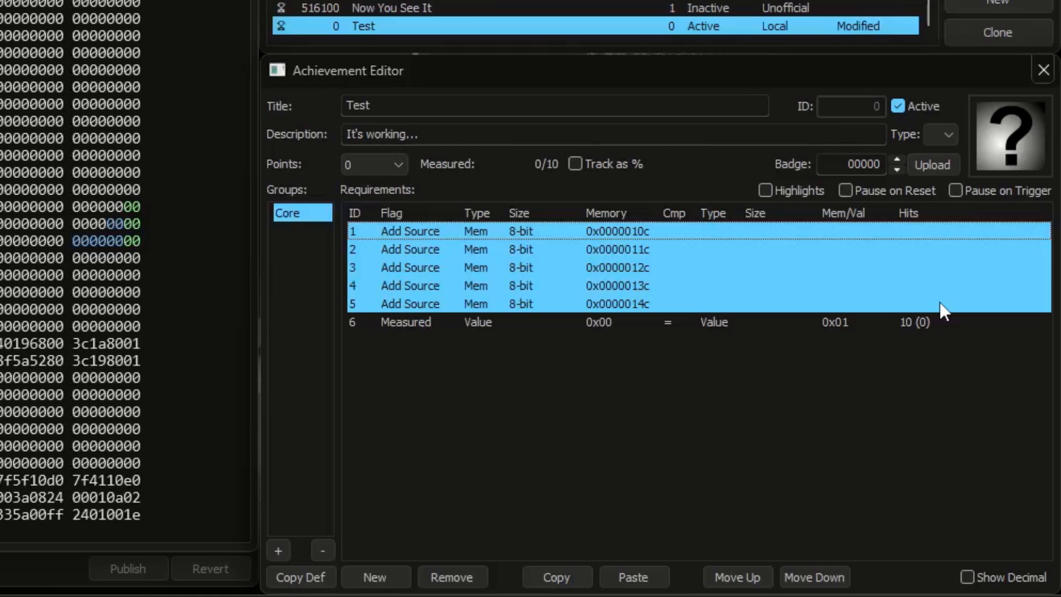
Step: Set the hit target of the sixth, Measured requirement to 0
{"action": "left_click", "coordinate": [941, 331]}
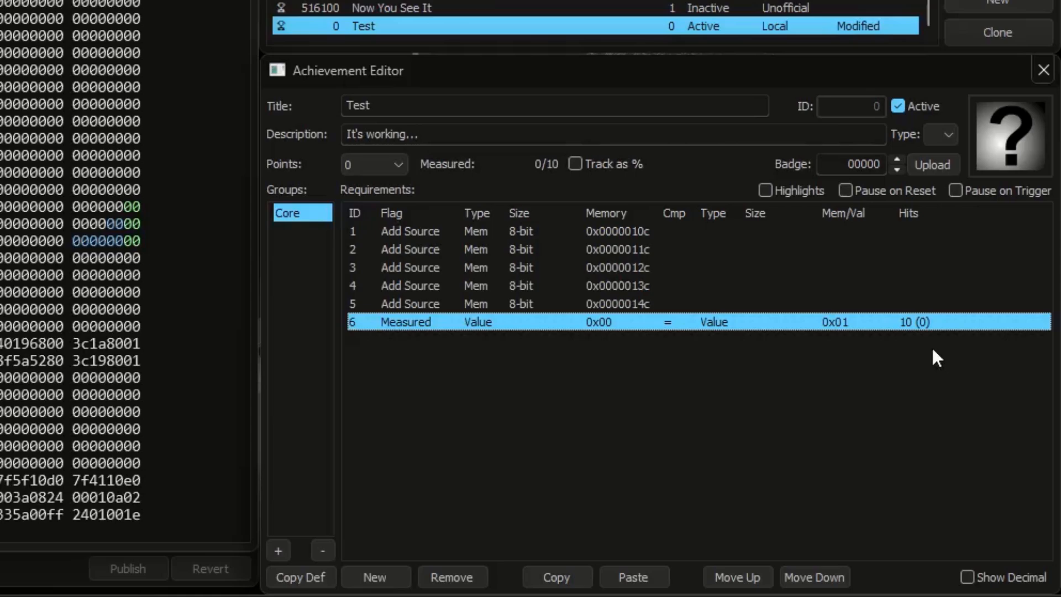
{"action": "double_click", "coordinate": [913, 322]}
{"action": "type", "text": "0"}
{"action": "key", "text": "Return"}
Step: Set the comparison value of the sixth requirement to 0x0a
{"action": "mouse_move", "coordinate": [841, 323]}
{"action": "left_click", "coordinate": [639, 231]}
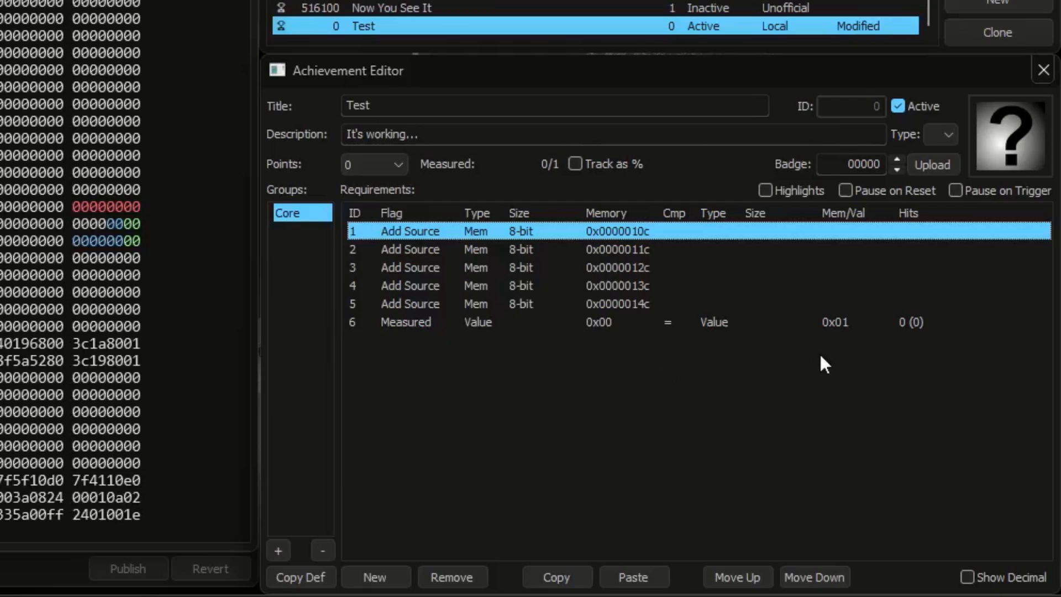
{"action": "left_click", "coordinate": [848, 323]}
{"action": "left_click", "coordinate": [852, 323]}
{"action": "type", "text": "a"}
{"action": "key", "text": "Return"}
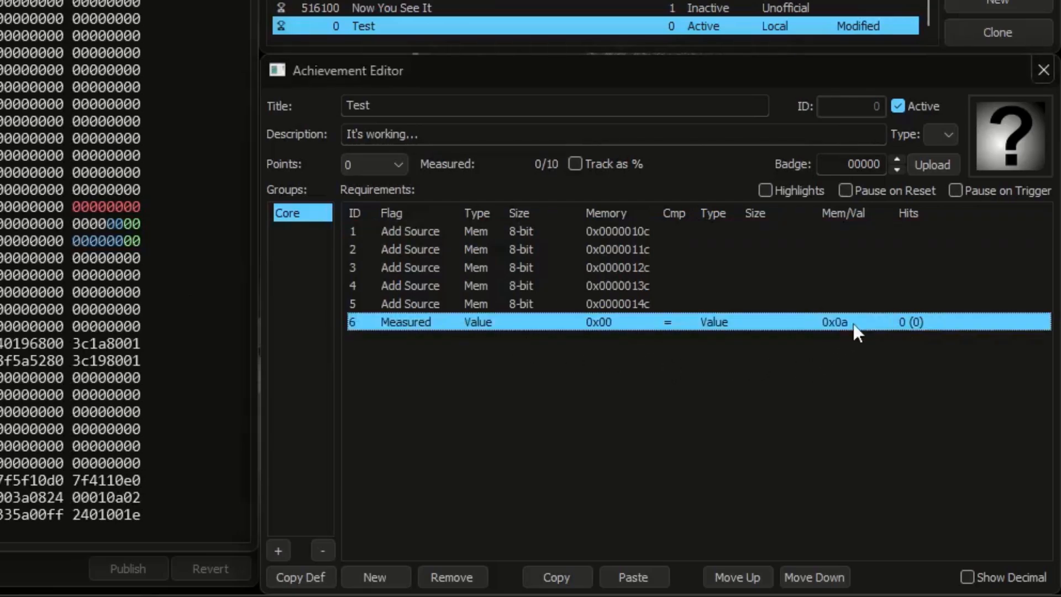
Step: Set the memory values at 0x0000010c, 0x0000011c, 0x0000012c and 0x0000013c to 1, 4, 2 and 3 respectively
{"action": "mouse_move", "coordinate": [853, 323]}
{"action": "left_click", "coordinate": [138, 206]}
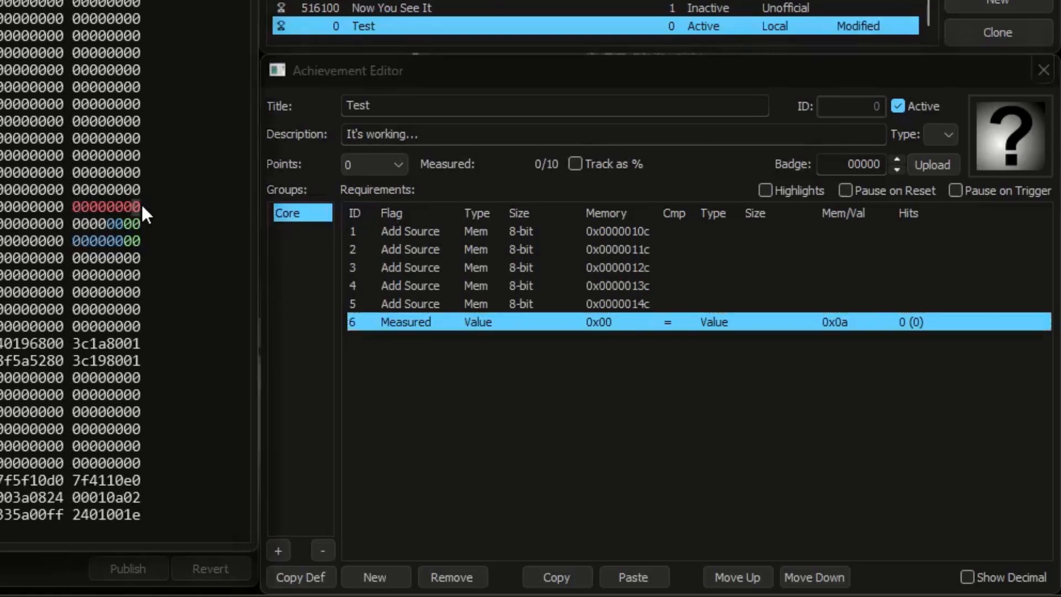
{"action": "type", "text": "1"}
{"action": "left_click", "coordinate": [138, 223]}
{"action": "type", "text": "4"}
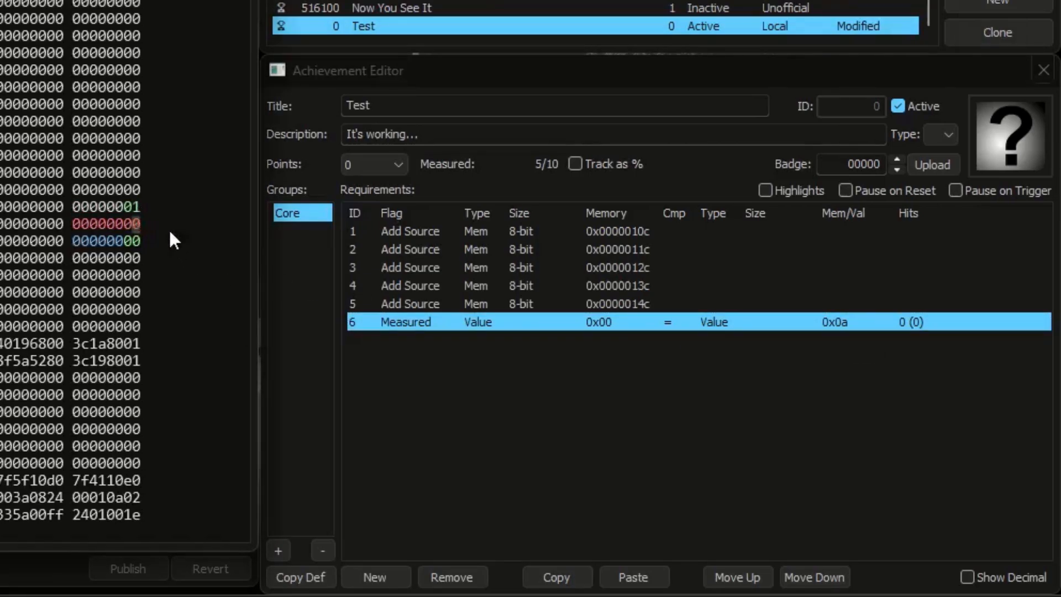
{"action": "left_click", "coordinate": [138, 240]}
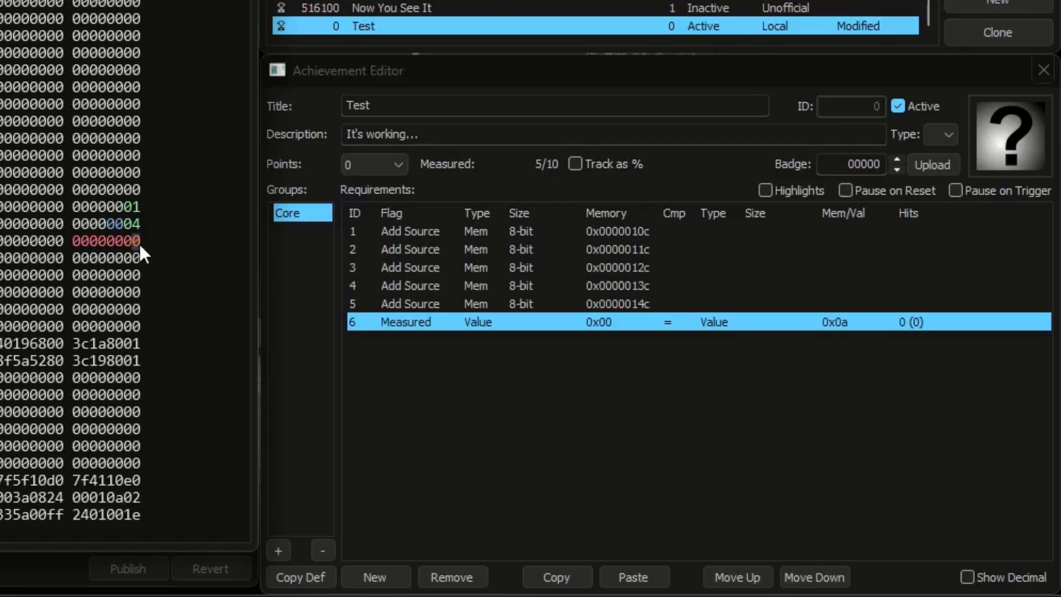
{"action": "type", "text": "2"}
{"action": "left_click", "coordinate": [138, 258]}
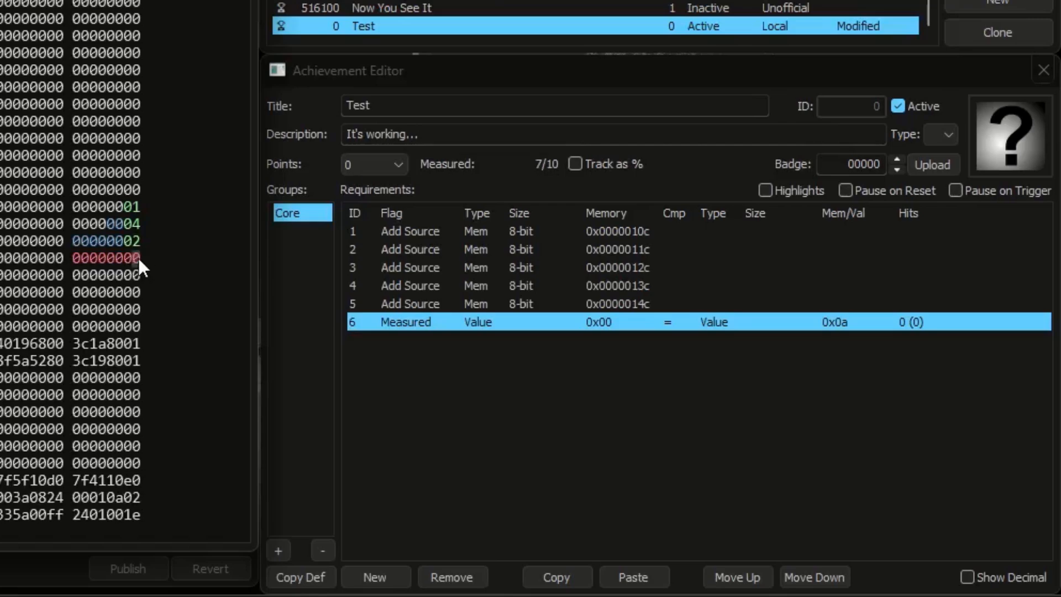
{"action": "type", "text": "3"}
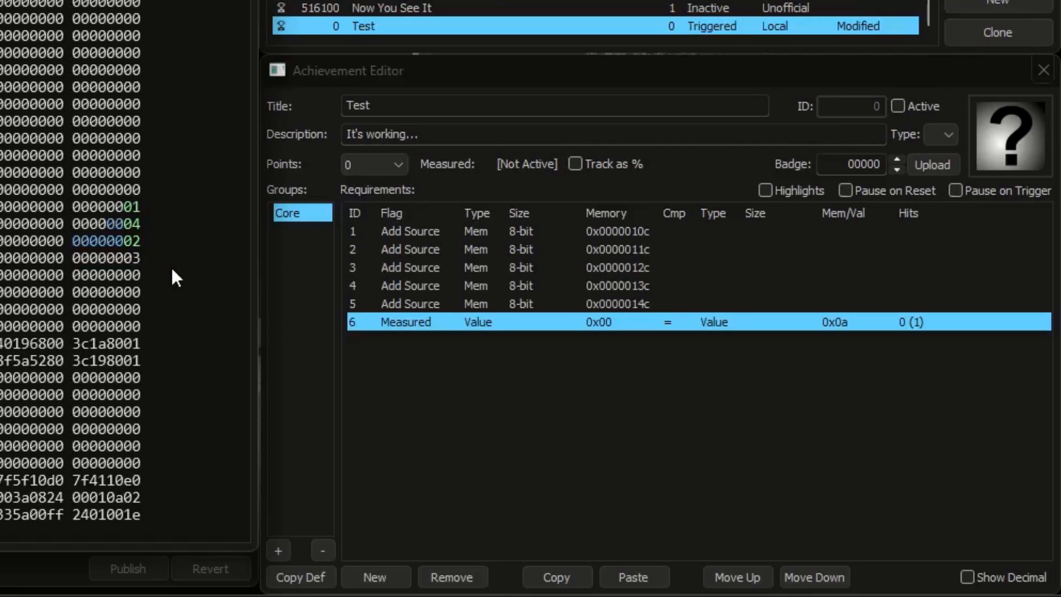
Step: Change the flag of the fifth requirement to Sub Source
{"action": "left_click", "coordinate": [414, 305]}
{"action": "left_click", "coordinate": [413, 305]}
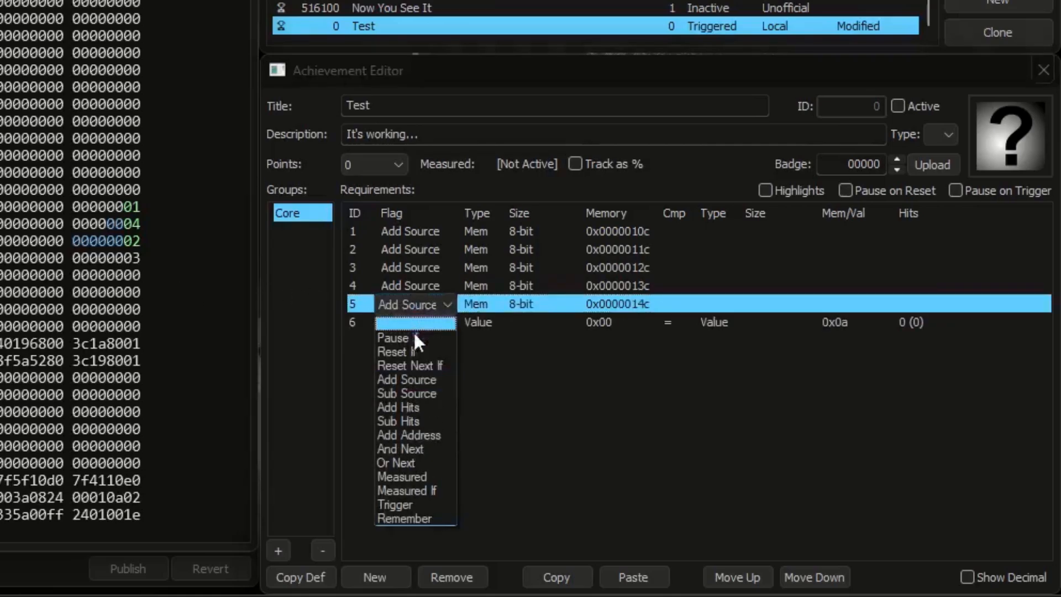
{"action": "left_click", "coordinate": [413, 393]}
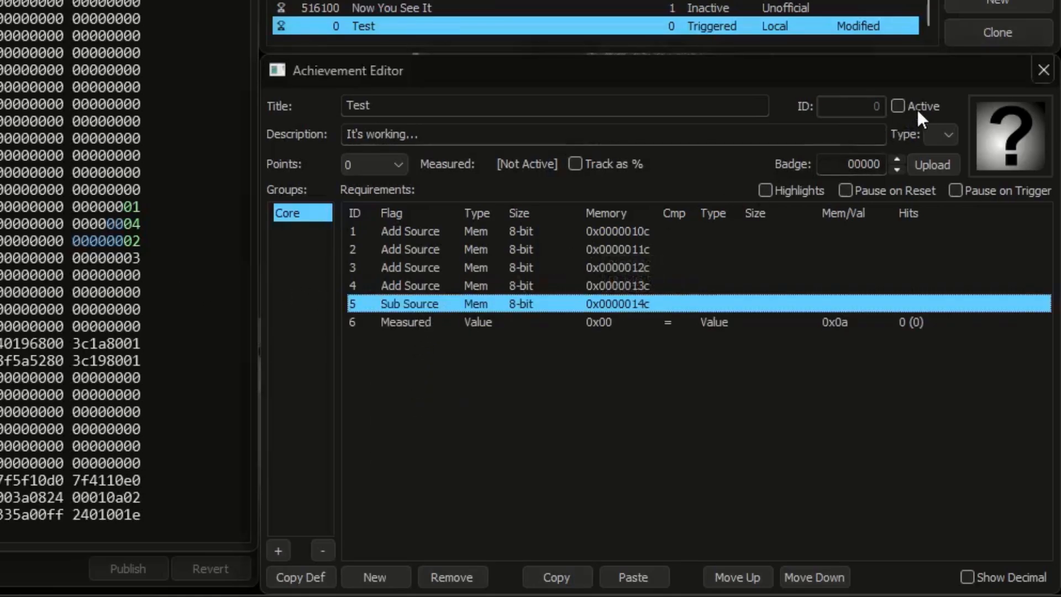
Step: Reactivate the achievement and set the memory value at 0x0000014c to 6
{"action": "left_click", "coordinate": [897, 106]}
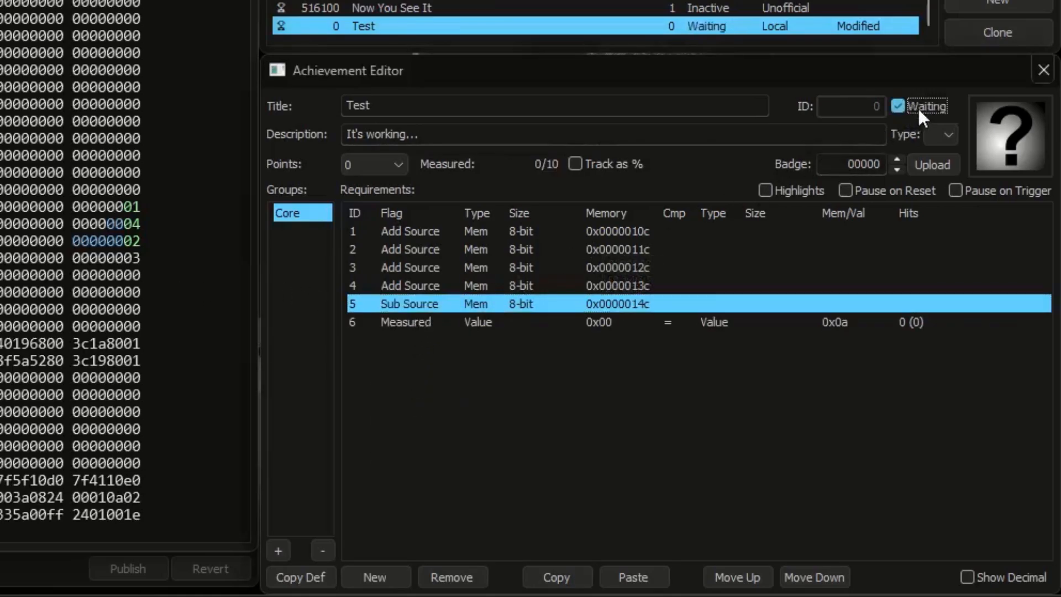
{"action": "left_click", "coordinate": [136, 276]}
{"action": "type", "text": "6"}
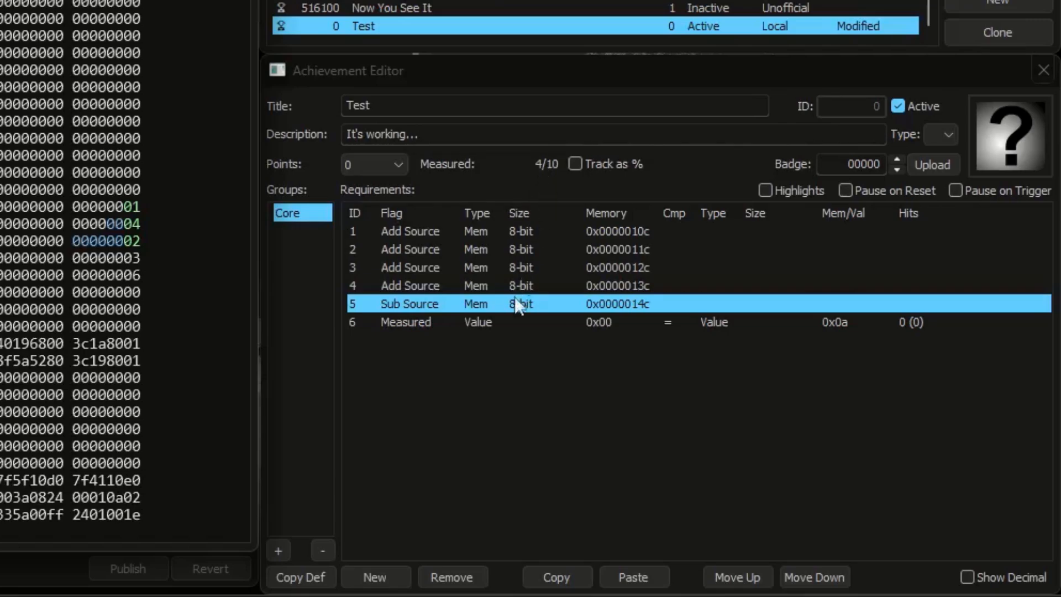
Step: Deactivate the achievement and duplicate all six requirements in the Core group
{"action": "left_click", "coordinate": [929, 108]}
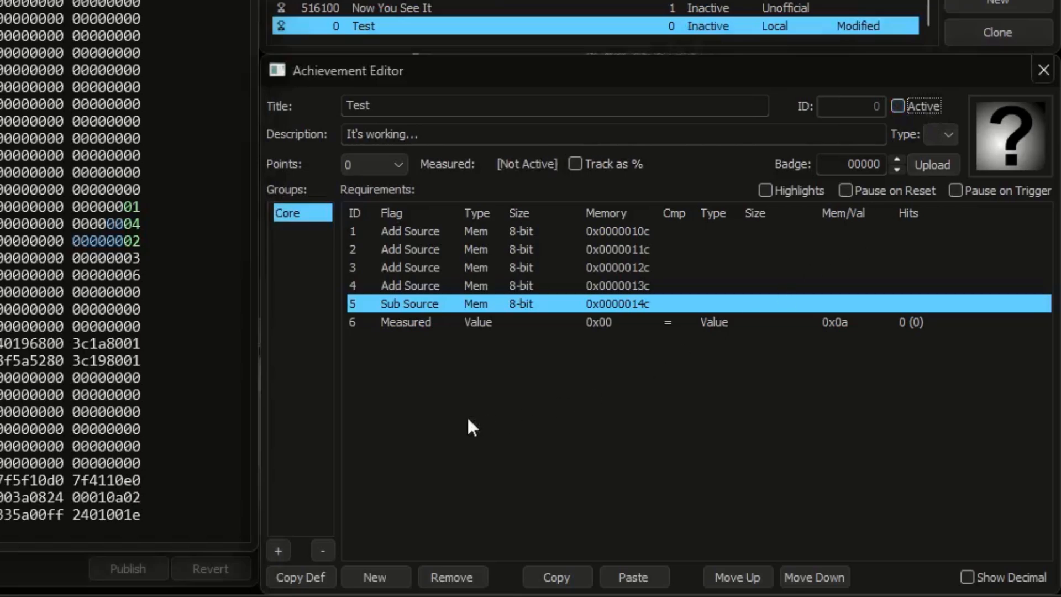
{"action": "left_click_drag", "start_coordinate": [454, 417], "coordinate": [616, 232]}
{"action": "left_click", "coordinate": [553, 575]}
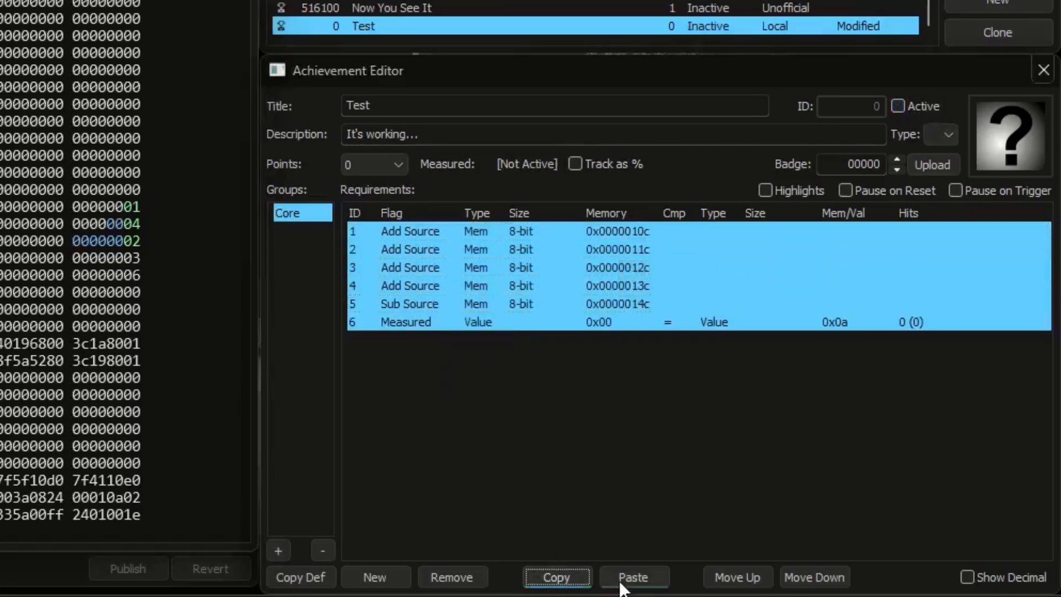
{"action": "left_click", "coordinate": [633, 576]}
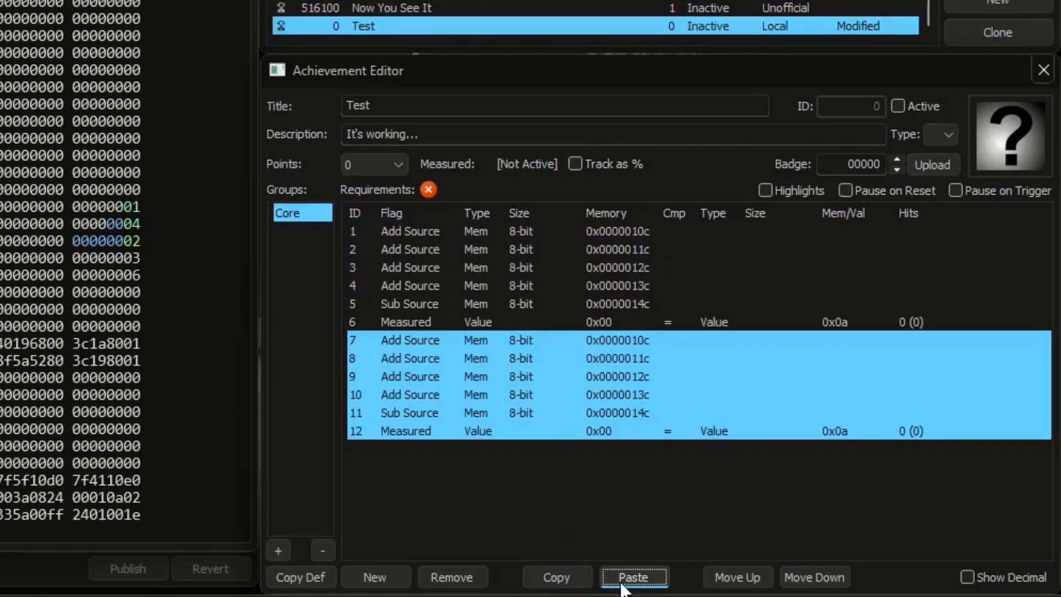
Step: Change the type of requirements 1 to 5 from Mem to Delta
{"action": "left_click", "coordinate": [487, 303]}
{"action": "left_click", "coordinate": [476, 230], "text": "shift"}
{"action": "left_click", "coordinate": [480, 230]}
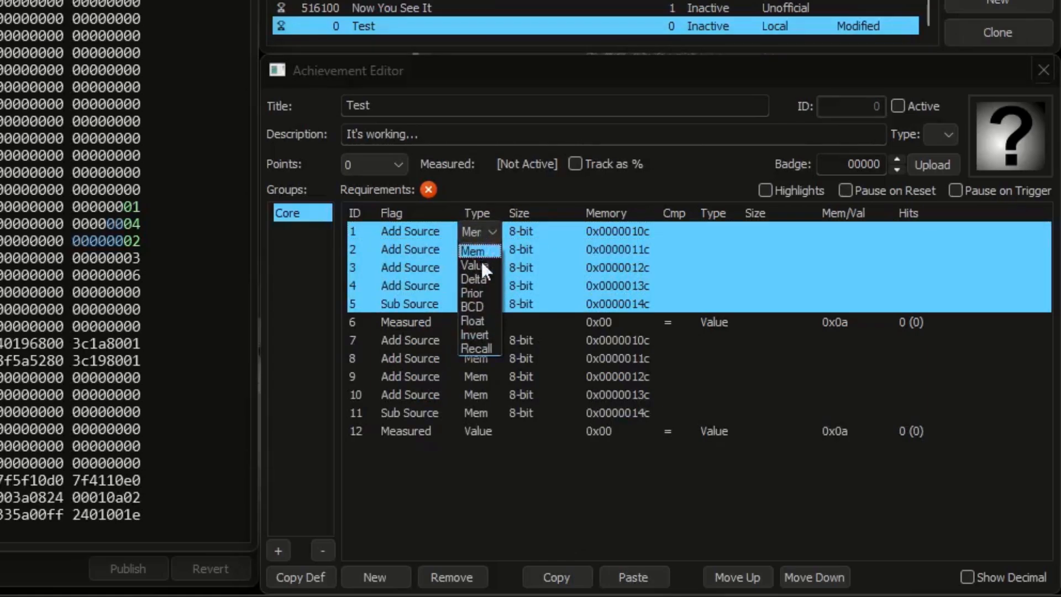
{"action": "left_click", "coordinate": [478, 279]}
Step: Clear the flag of requirement 6 and set its comparison value to 0x09
{"action": "left_click", "coordinate": [396, 320]}
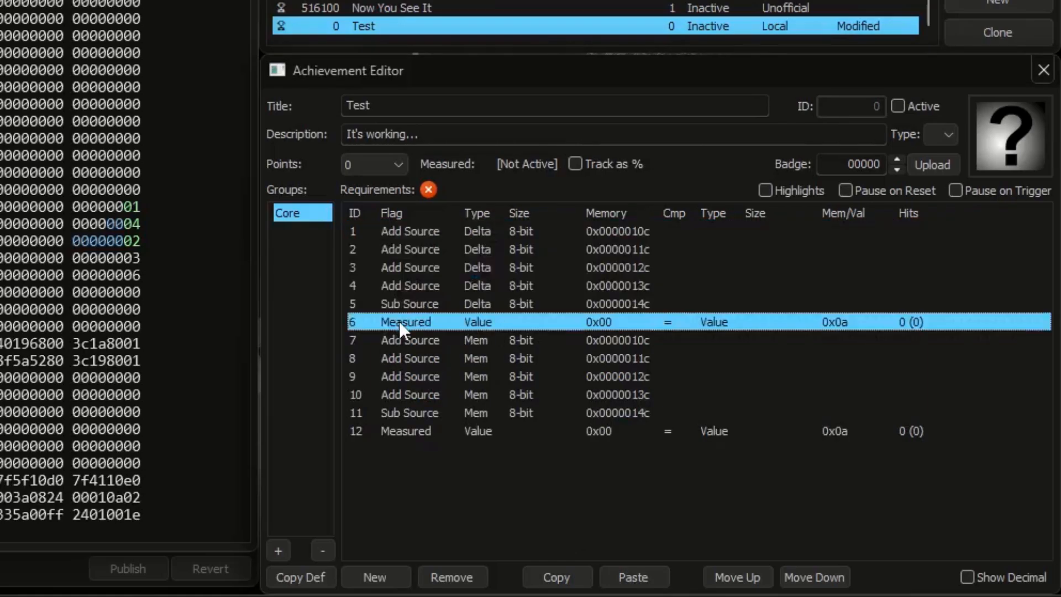
{"action": "left_click", "coordinate": [399, 321]}
{"action": "left_click", "coordinate": [401, 342]}
{"action": "left_click", "coordinate": [837, 323]}
{"action": "type", "text": "9"}
{"action": "key", "text": "Return"}
{"action": "left_click", "coordinate": [357, 431]}
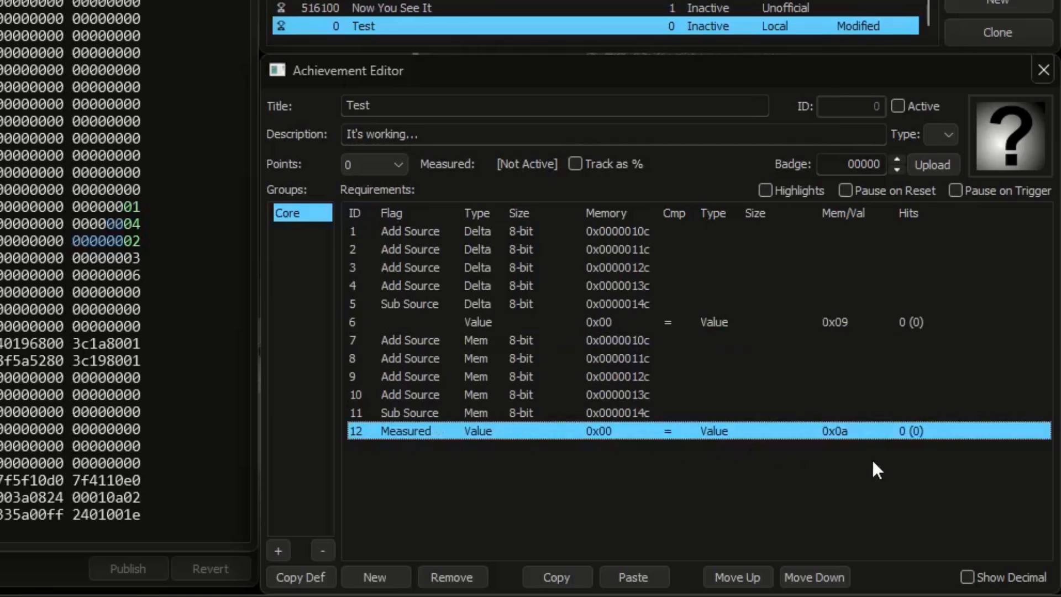
Step: Activate the achievement and lower the memory value at 0x0000014c in stages to 3, 1 and 0
{"action": "mouse_move", "coordinate": [847, 432]}
{"action": "left_click", "coordinate": [917, 108]}
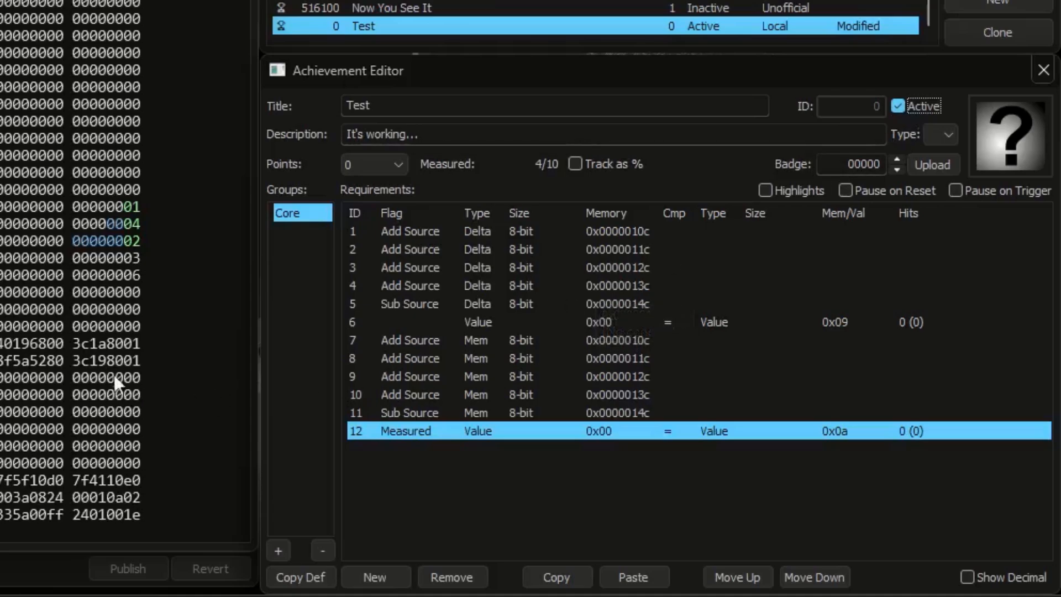
{"action": "left_click", "coordinate": [135, 273]}
{"action": "type", "text": "2"}
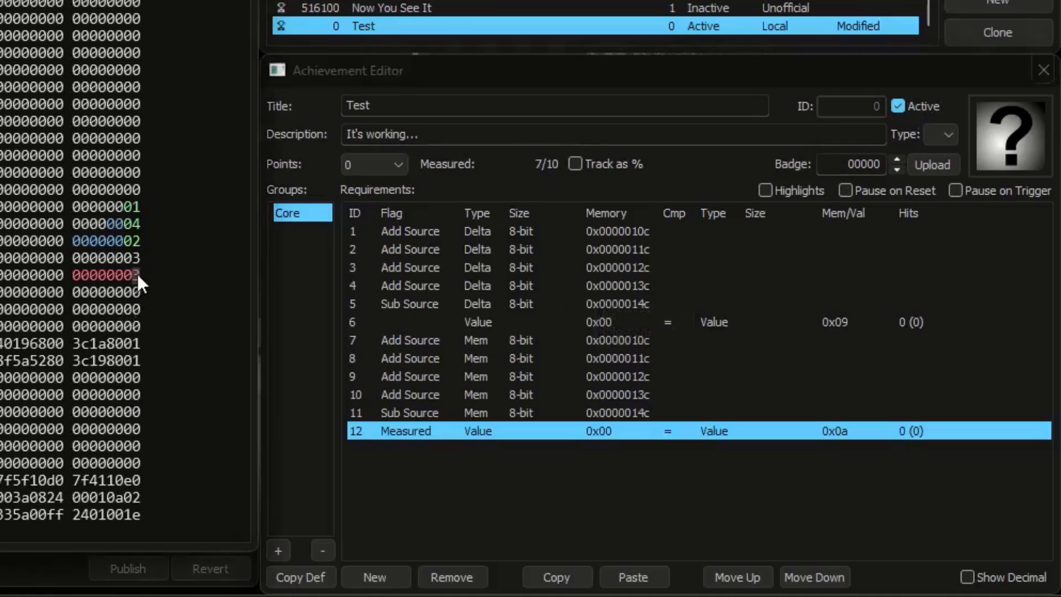
{"action": "type", "text": "1"}
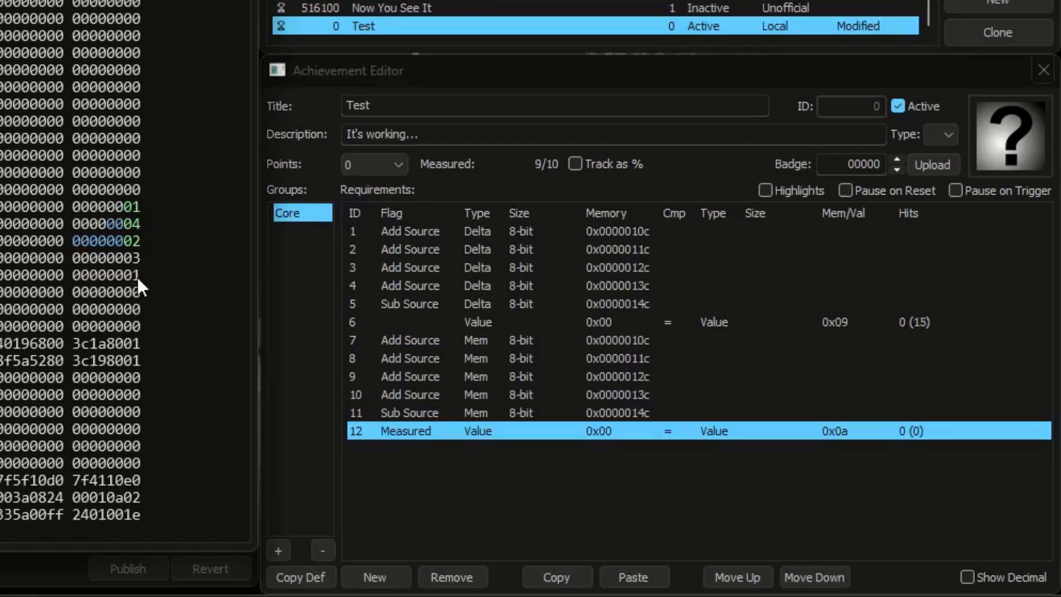
{"action": "type", "text": "0"}
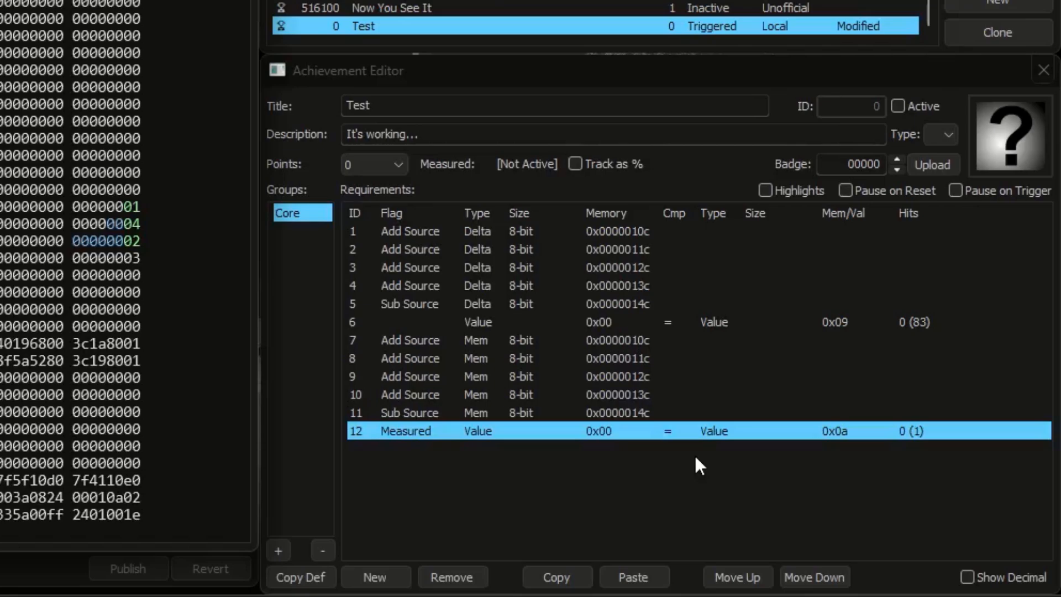
Step: Compare the Delta requirements 1 to 5 with the Mem requirements 7 to 11 by selecting each group in turn
{"action": "left_click", "coordinate": [491, 307]}
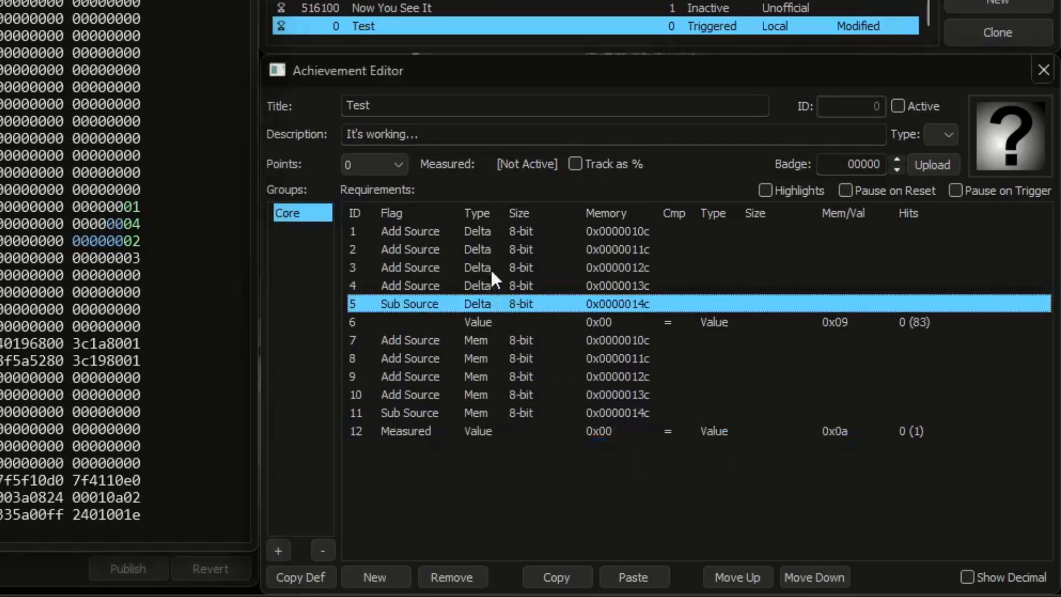
{"action": "left_click", "coordinate": [491, 231], "text": "shift"}
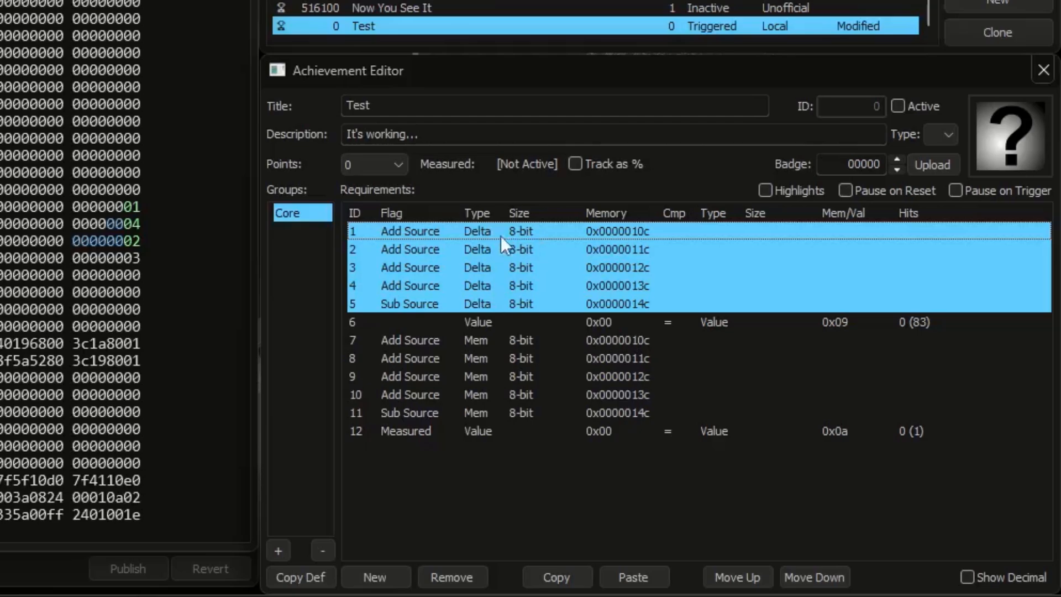
{"action": "left_click", "coordinate": [487, 340]}
{"action": "left_click", "coordinate": [483, 412], "text": "shift"}
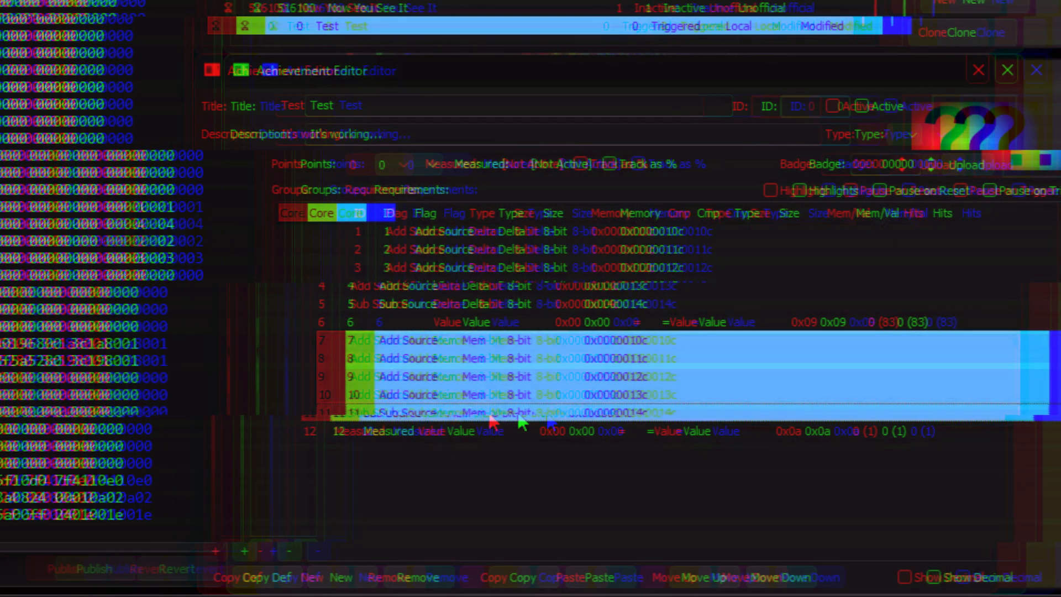
Step: Add a new requirement for memory address 0x0000015c and set its flag to Measured If
{"action": "left_click", "coordinate": [134, 293]}
{"action": "left_click", "coordinate": [375, 577]}
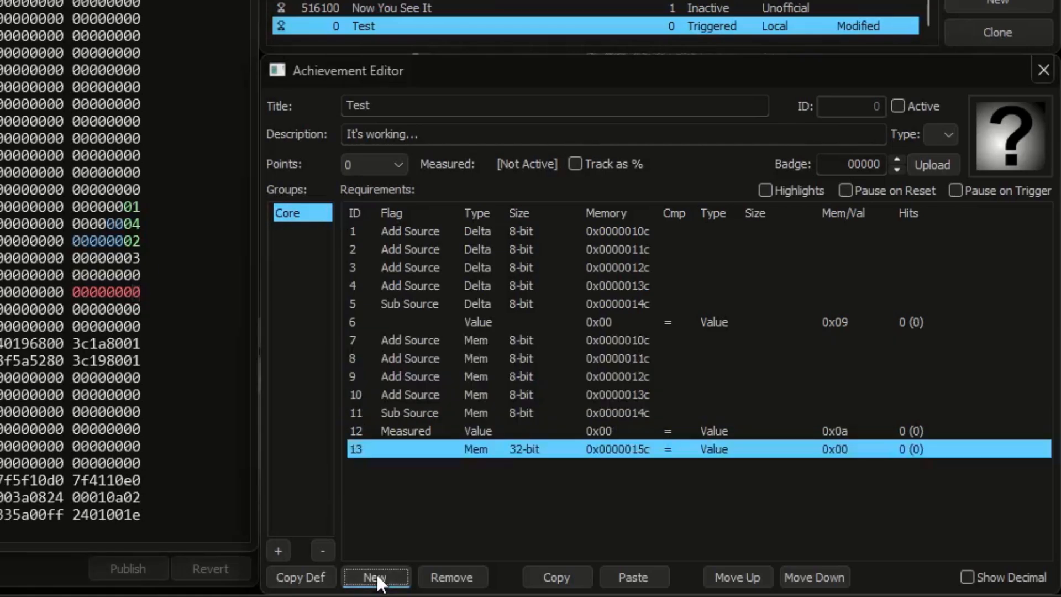
{"action": "left_click", "coordinate": [422, 449]}
{"action": "left_click", "coordinate": [422, 448]}
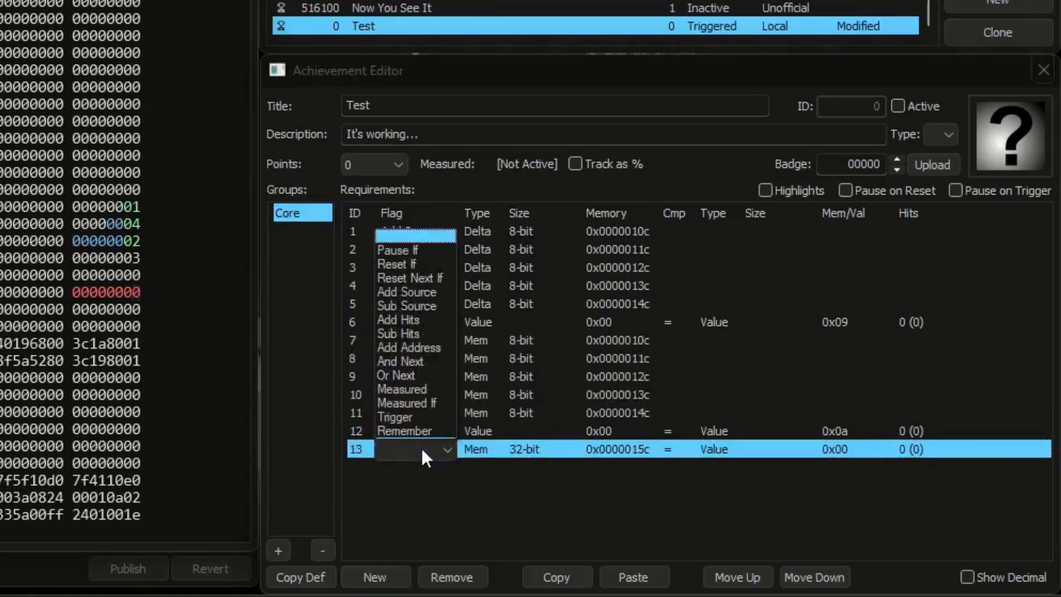
{"action": "left_click", "coordinate": [437, 402]}
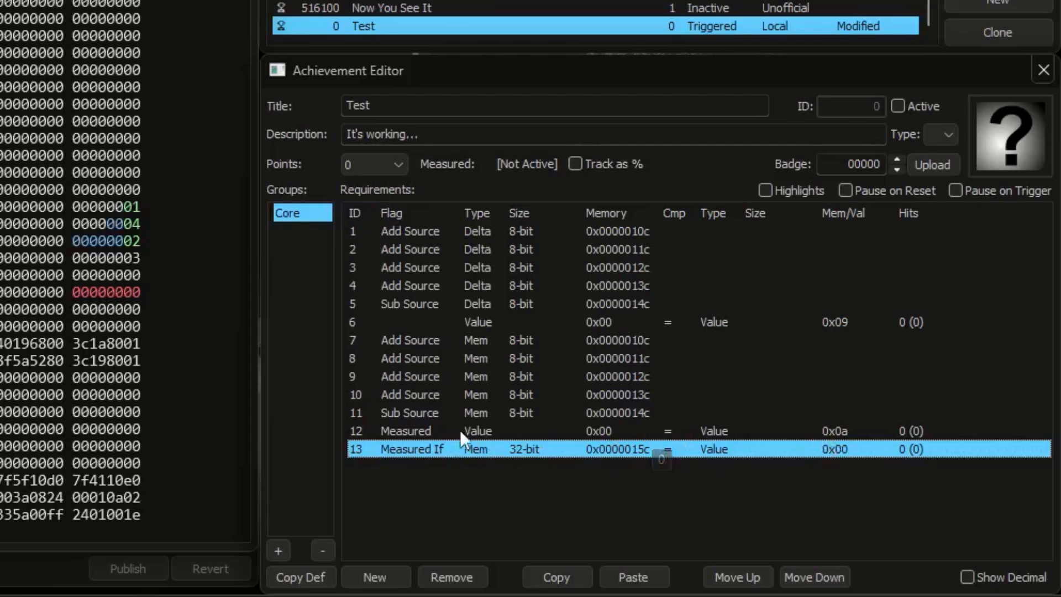
Step: Set the comparison value of the Measured If requirement to 0x01
{"action": "left_click", "coordinate": [558, 431]}
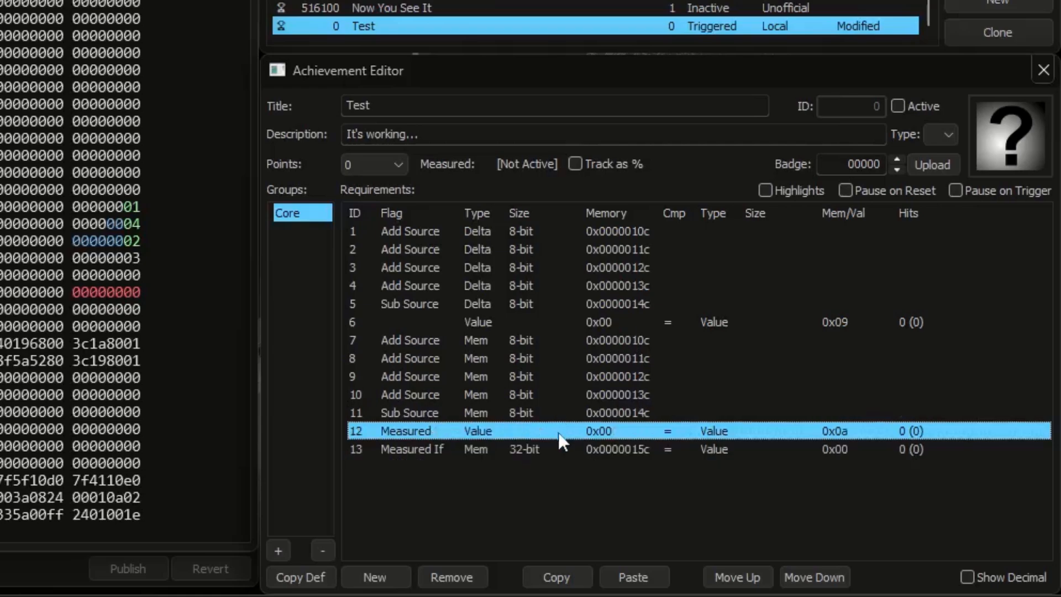
{"action": "double_click", "coordinate": [838, 454]}
{"action": "type", "text": "1"}
{"action": "key", "text": "Return"}
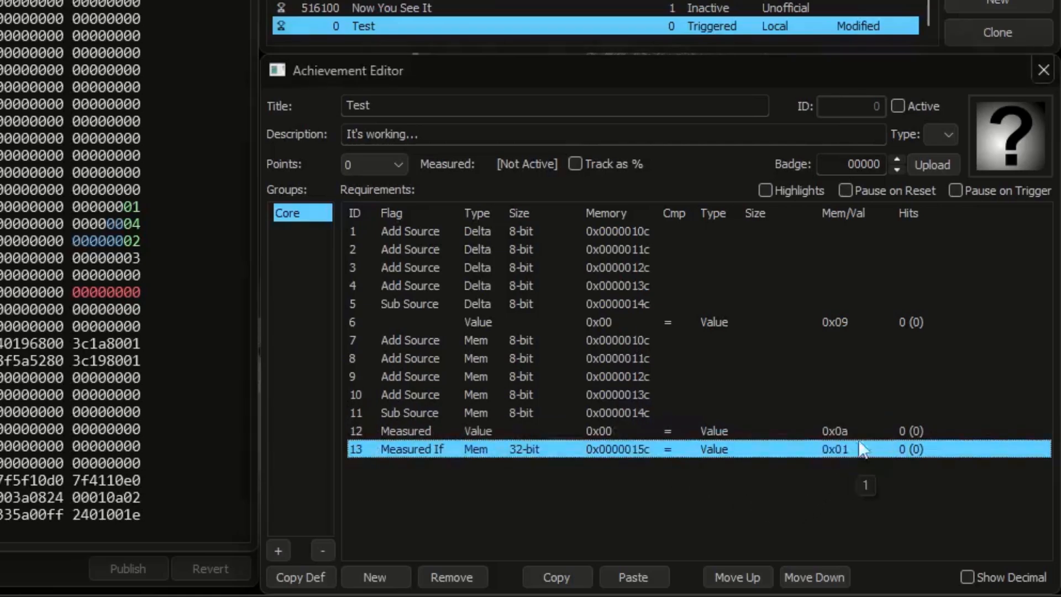
Step: Activate the achievement, set the memory value at 0x0000015c to 1, and raise the value at 0x0000014c to 2 and 3
{"action": "left_click", "coordinate": [904, 107]}
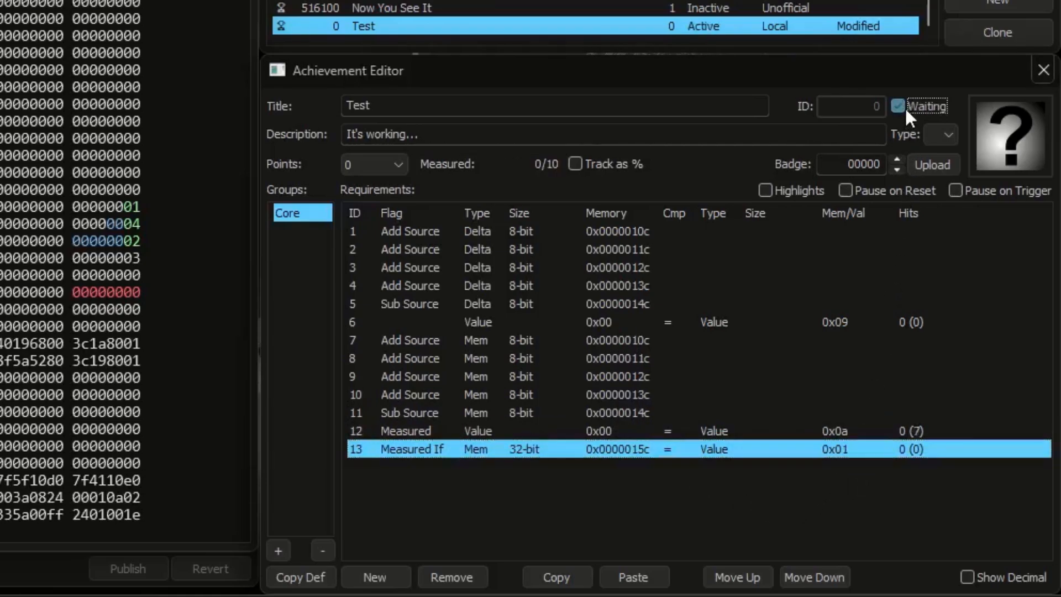
{"action": "left_click", "coordinate": [137, 292]}
{"action": "type", "text": "1"}
{"action": "left_click", "coordinate": [138, 276]}
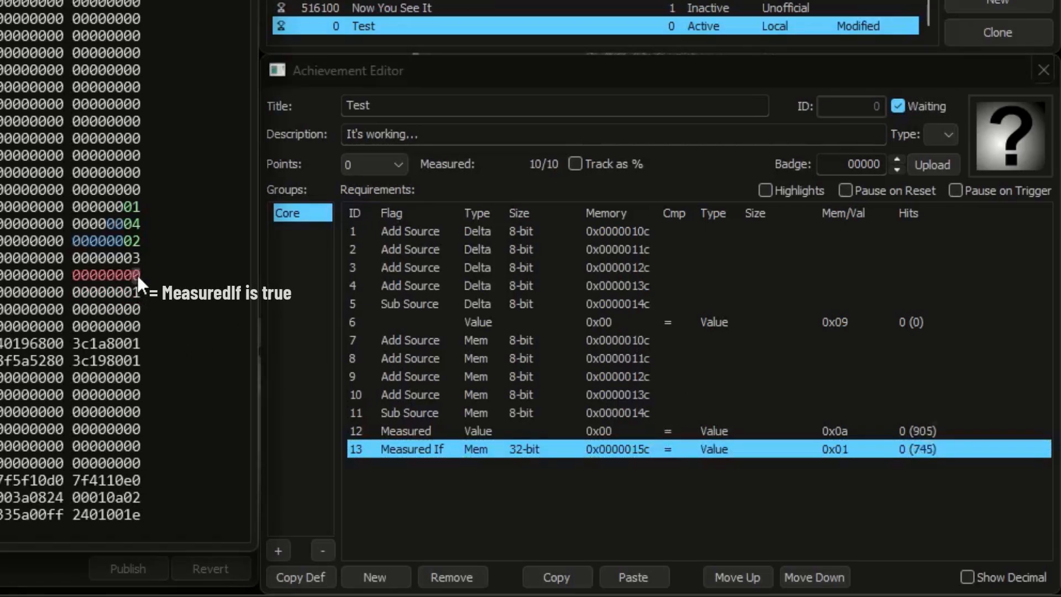
{"action": "type", "text": "2"}
{"action": "left_click", "coordinate": [137, 275]}
{"action": "type", "text": "3"}
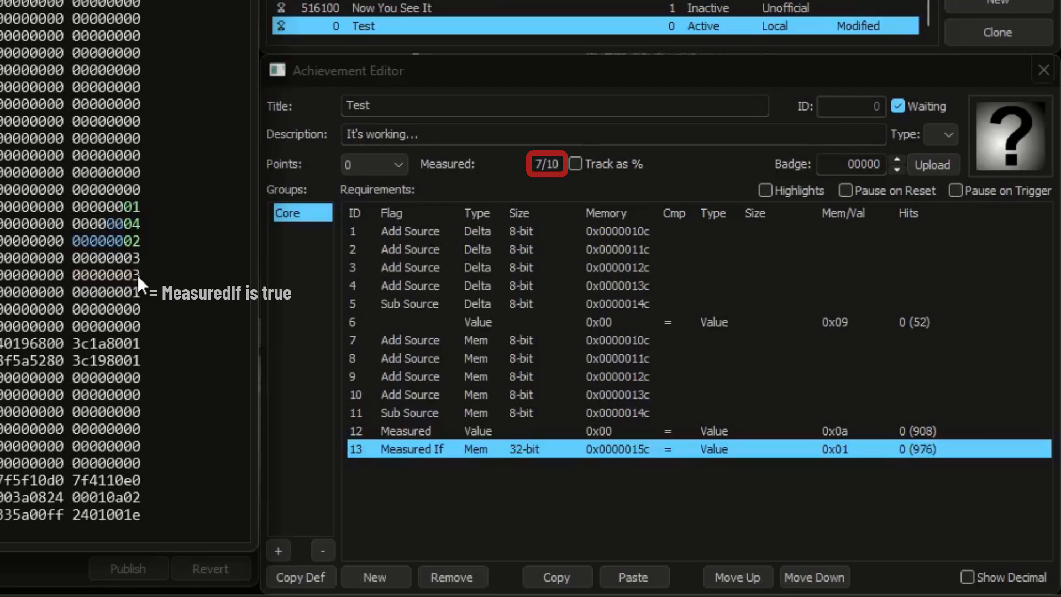
Step: Set the memory value at 0x0000015c to 0 and the value at 0x0000014c to 4
{"action": "left_click", "coordinate": [135, 290]}
{"action": "type", "text": "0"}
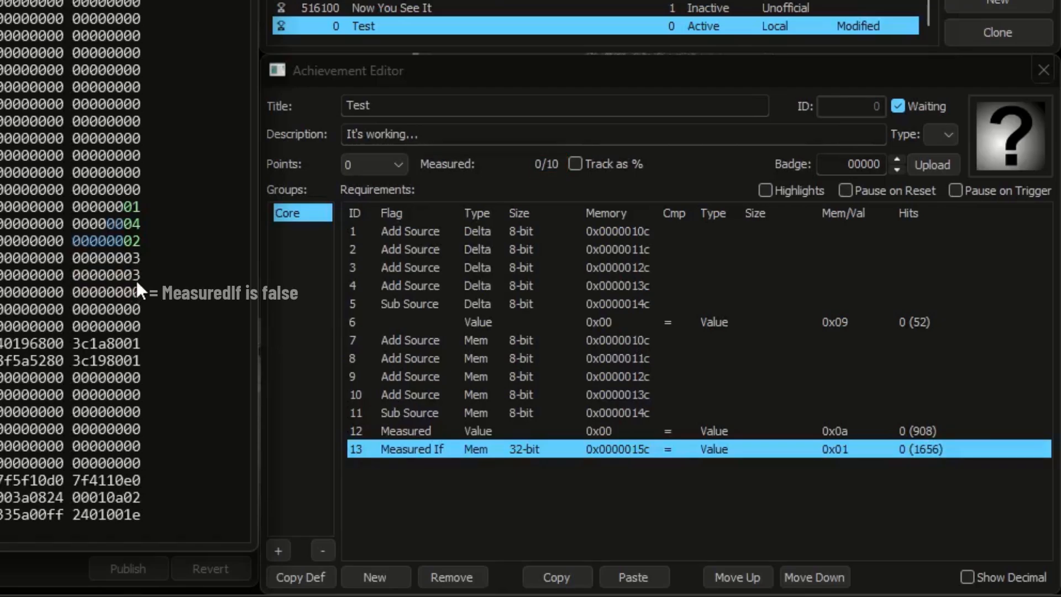
{"action": "left_click", "coordinate": [136, 274]}
{"action": "type", "text": "4"}
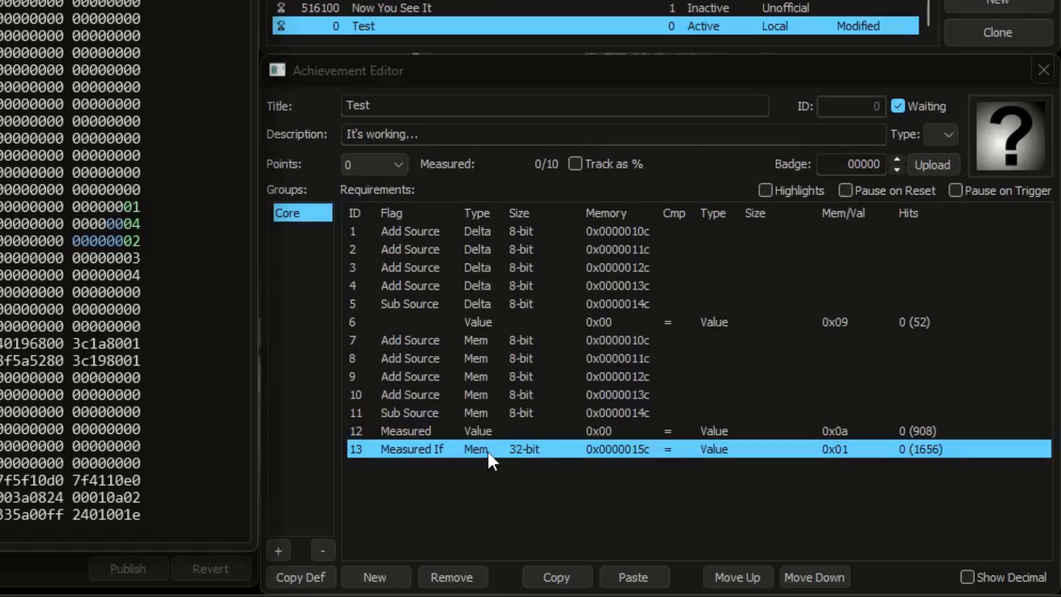
Step: Set the memory value at 0x0000015c back to 1 and the value at 0x0000014c to 5
{"action": "right_click", "coordinate": [631, 447]}
{"action": "left_click", "coordinate": [139, 292]}
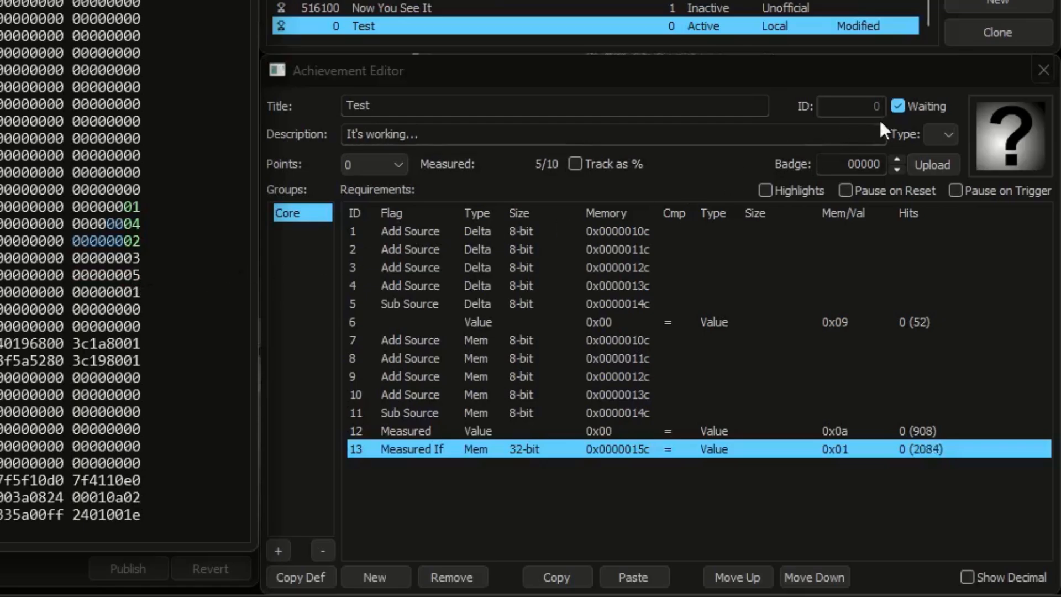
Step: Activate the Add Hits version of the achievement and raise the memory values at 0x0000010c, 0x0000011c and 0x0000012c to 2 each
{"action": "left_click", "coordinate": [906, 107]}
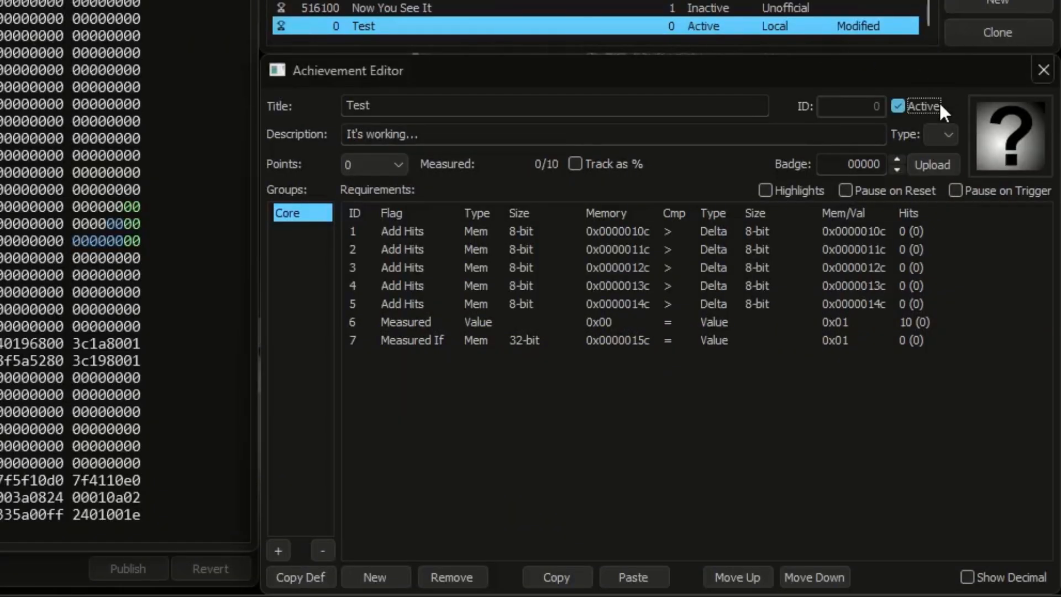
{"action": "left_click", "coordinate": [636, 229]}
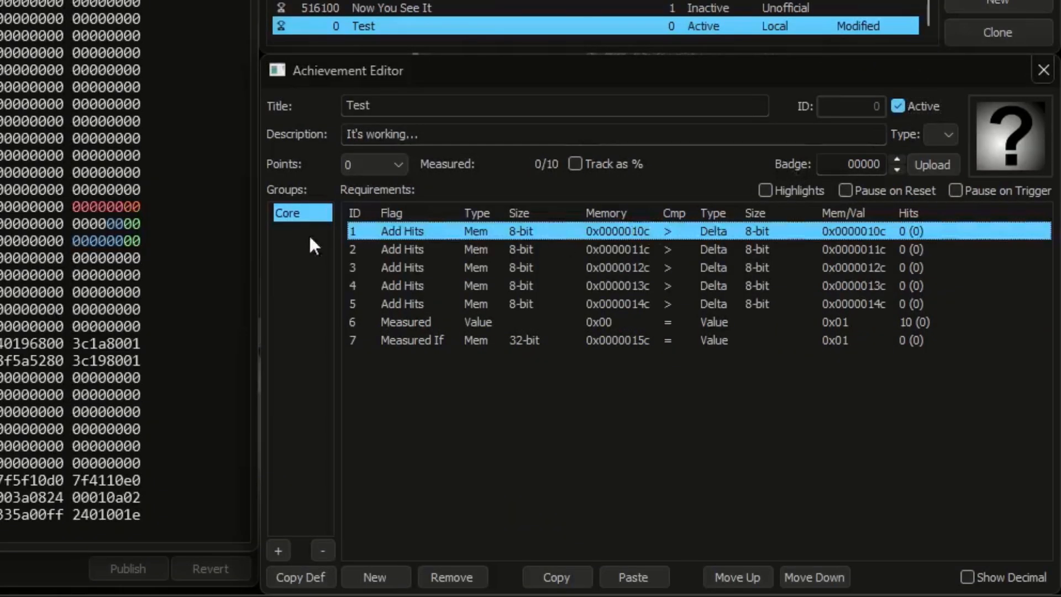
{"action": "left_click", "coordinate": [138, 204]}
{"action": "type", "text": "2"}
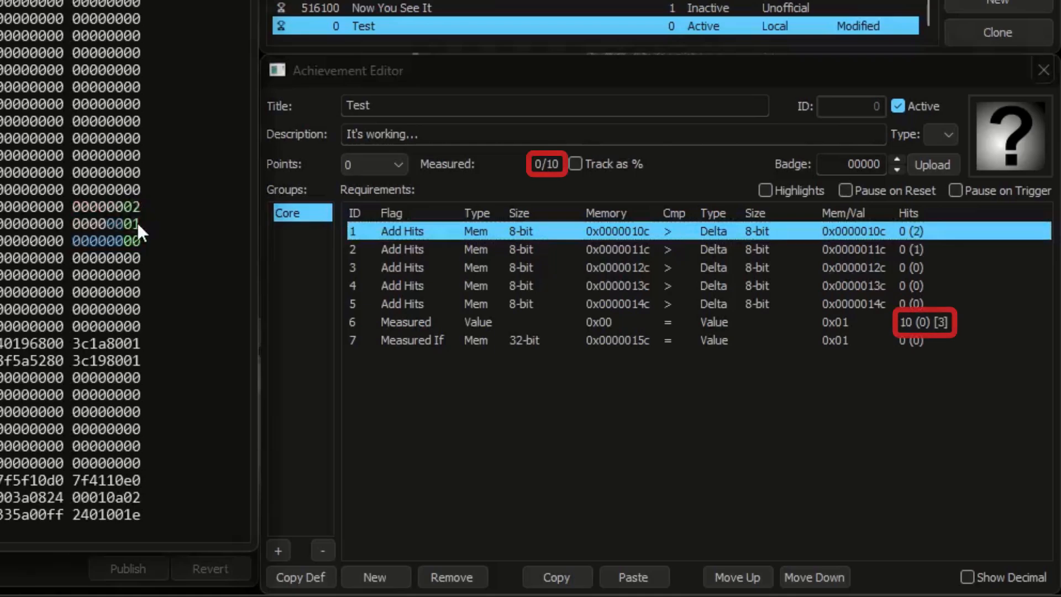
{"action": "left_click", "coordinate": [137, 222]}
{"action": "type", "text": "2"}
{"action": "left_click", "coordinate": [137, 240]}
{"action": "type", "text": "2"}
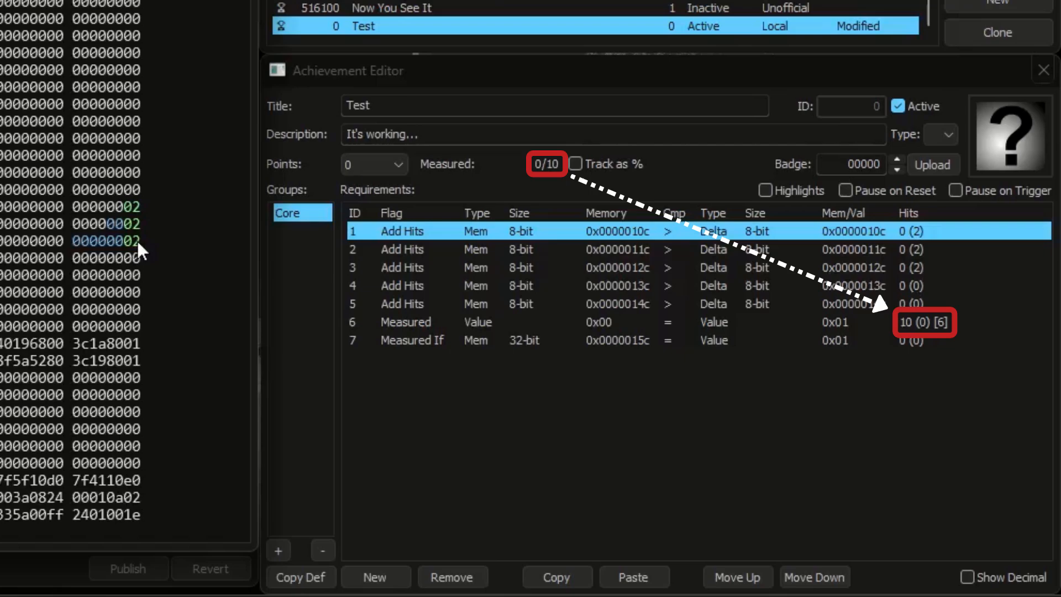
Step: Set the memory value at 0x0000015c to 1 to satisfy the Measured If requirement
{"action": "left_click", "coordinate": [553, 340]}
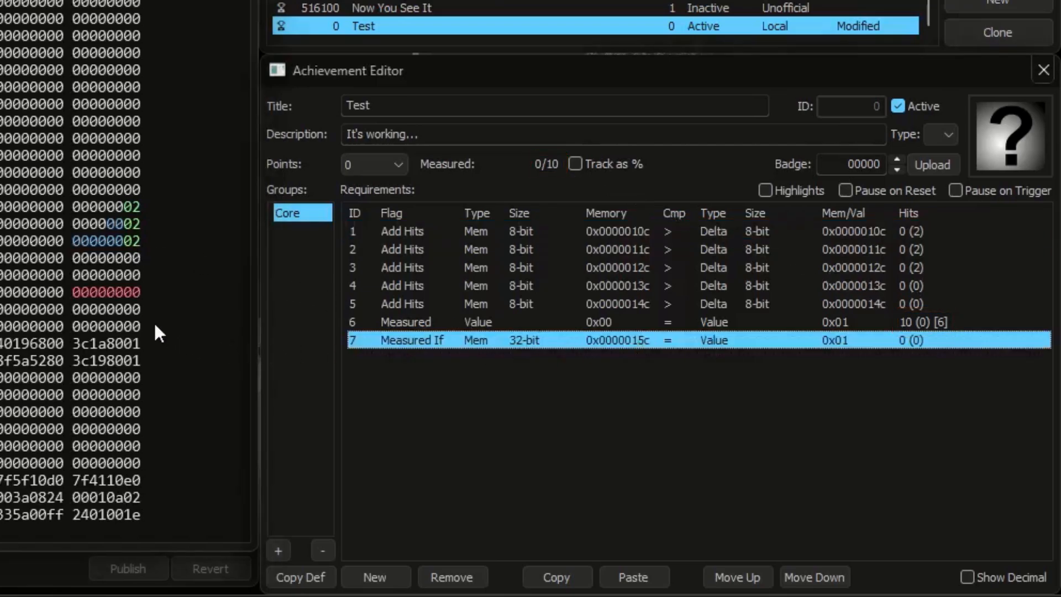
{"action": "left_click", "coordinate": [138, 293]}
{"action": "type", "text": "1"}
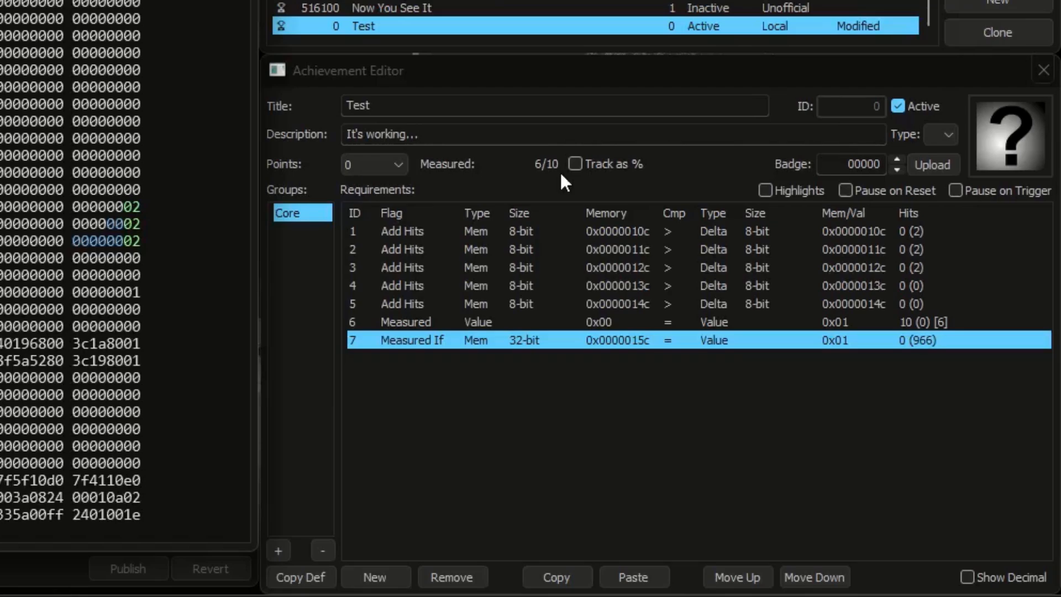
Step: Change the flag of requirement 7 from Measured If to Pause If
{"action": "left_click", "coordinate": [427, 340]}
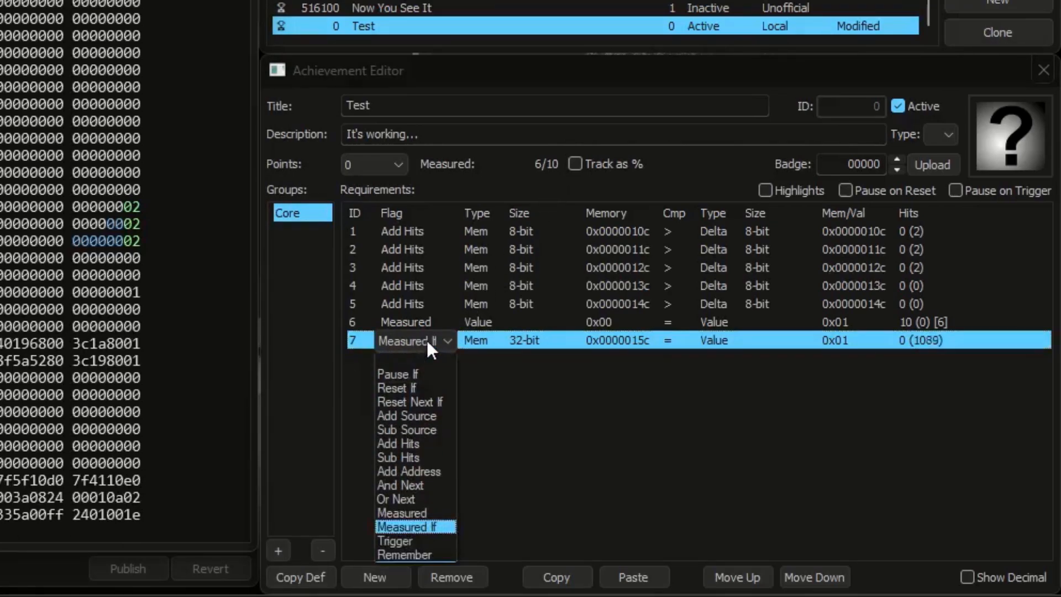
{"action": "left_click", "coordinate": [425, 372]}
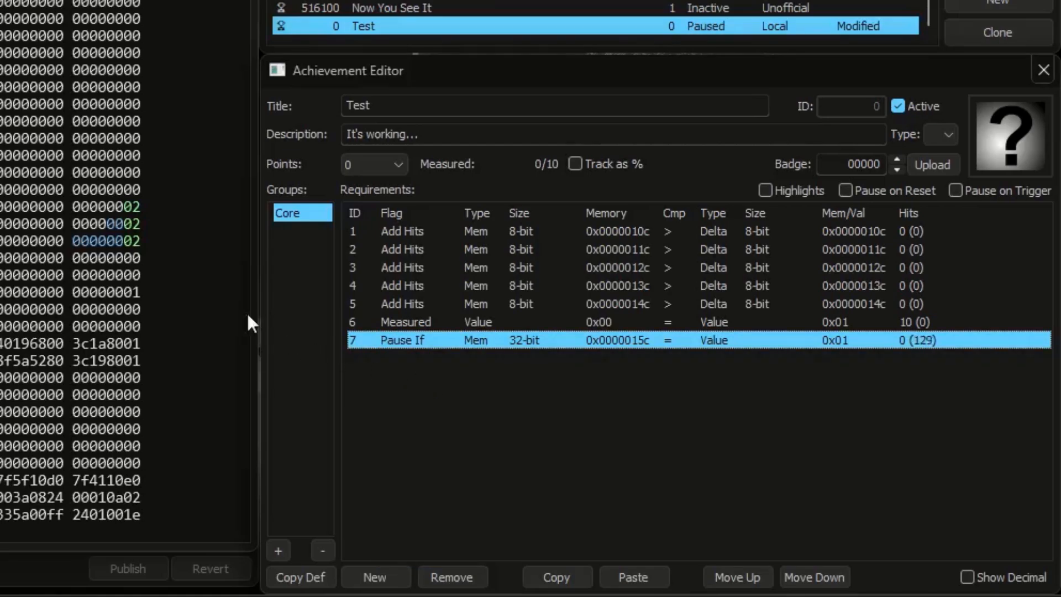
Step: Set the memory values at 0x0000012c, 0x0000011c and 0x0000010c to 1, 3 and 4, and the value at 0x0000015c to 0
{"action": "left_click", "coordinate": [139, 240]}
{"action": "type", "text": "1"}
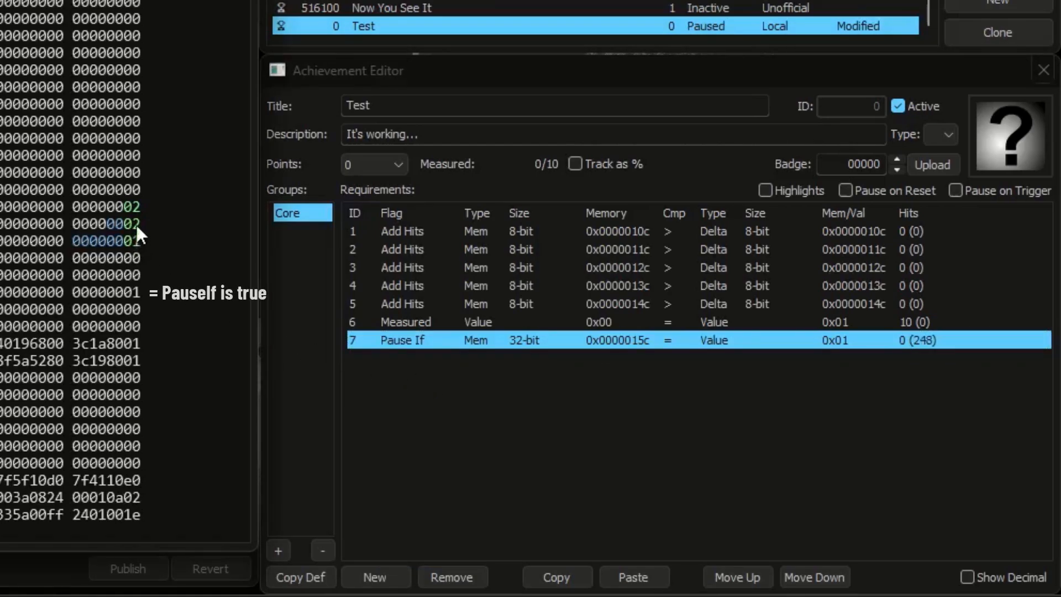
{"action": "left_click", "coordinate": [136, 225]}
{"action": "type", "text": "3"}
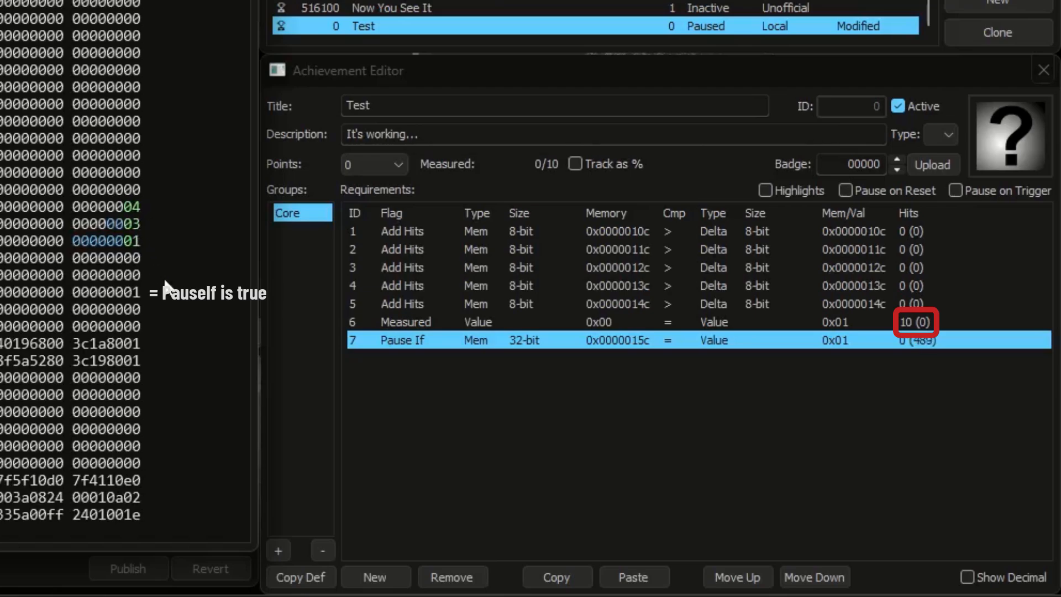
{"action": "left_click", "coordinate": [138, 293]}
{"action": "type", "text": "0"}
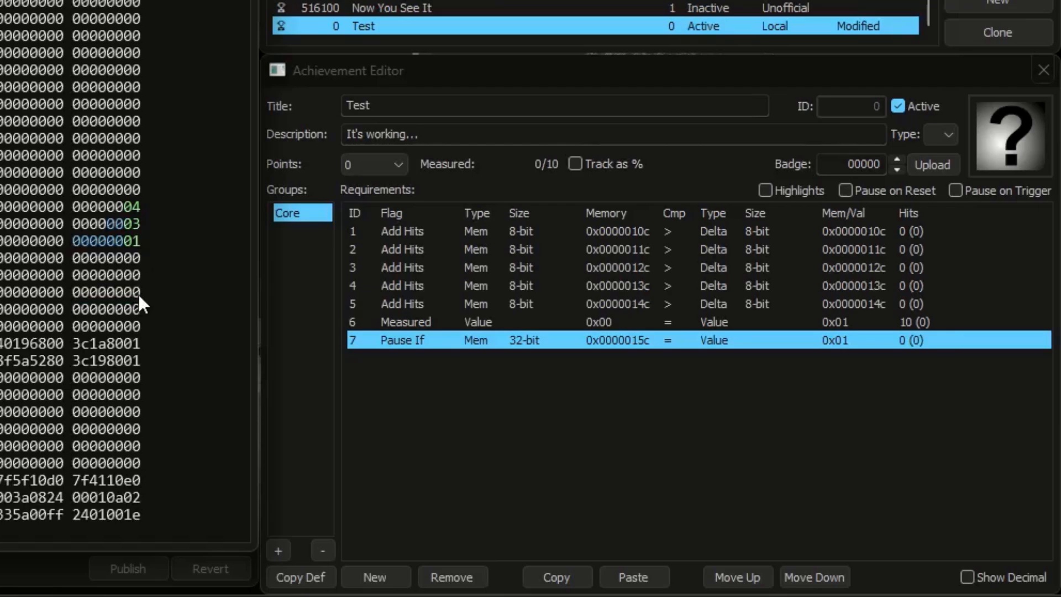
{"action": "type", "text": "2"}
{"action": "type", "text": "4"}
Step: Keep the Pause If flag on requirement 7 and give it a hit target of 1
{"action": "left_click", "coordinate": [436, 340]}
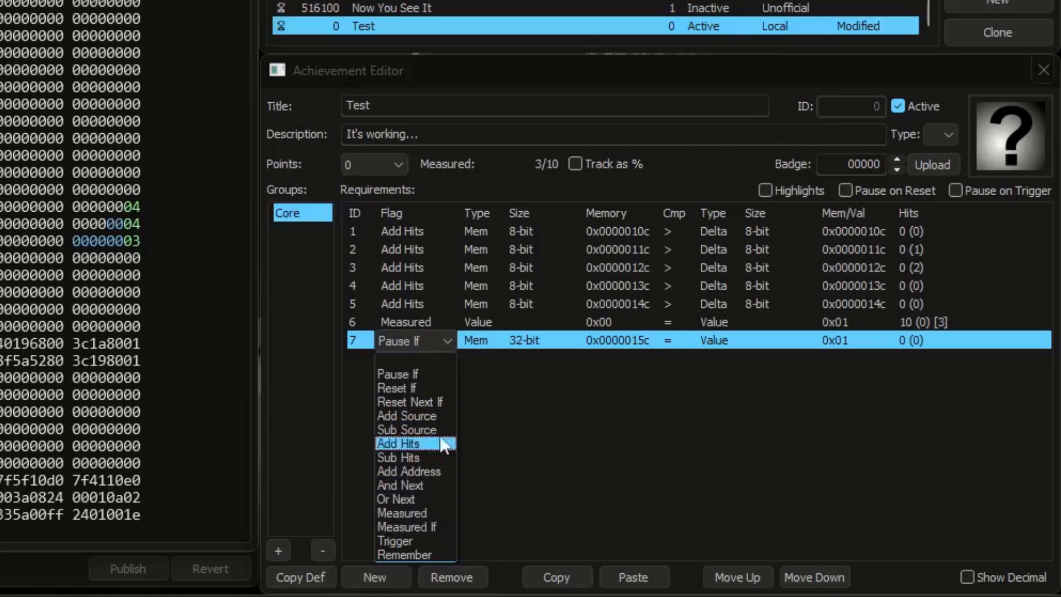
{"action": "left_click", "coordinate": [522, 383]}
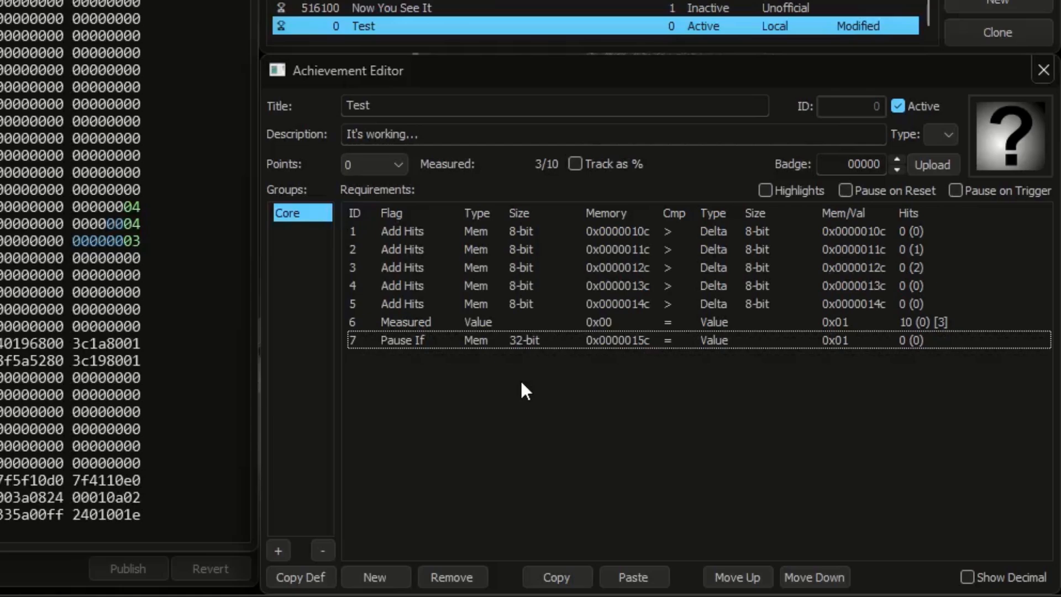
{"action": "double_click", "coordinate": [912, 342]}
{"action": "type", "text": "1"}
{"action": "left_click", "coordinate": [925, 369]}
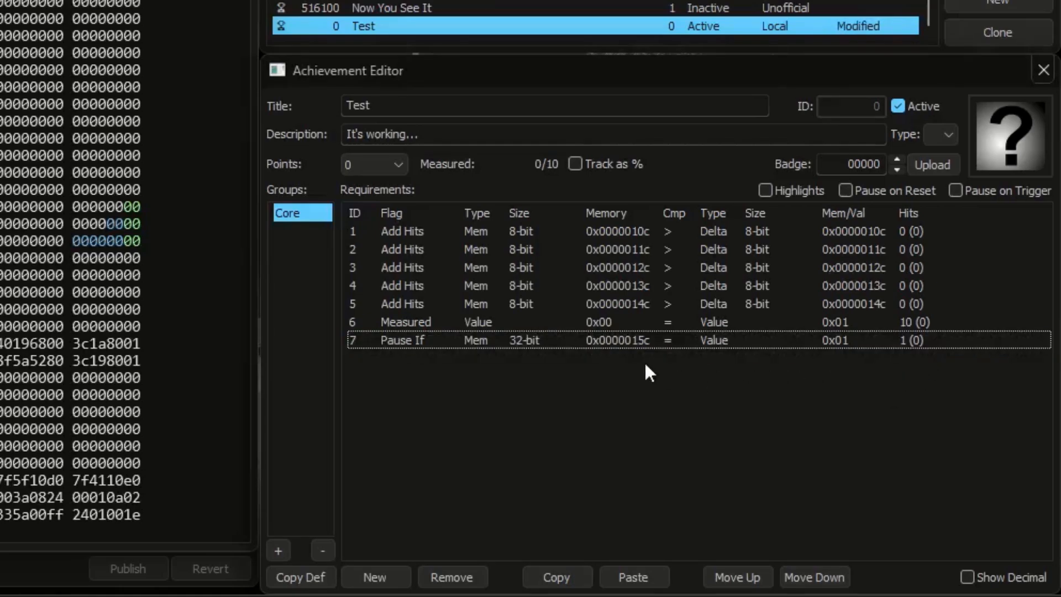
Step: Set the memory value at 0x0000015c to 1 and back to 0 to trigger the Pause If requirement once
{"action": "left_click", "coordinate": [625, 342]}
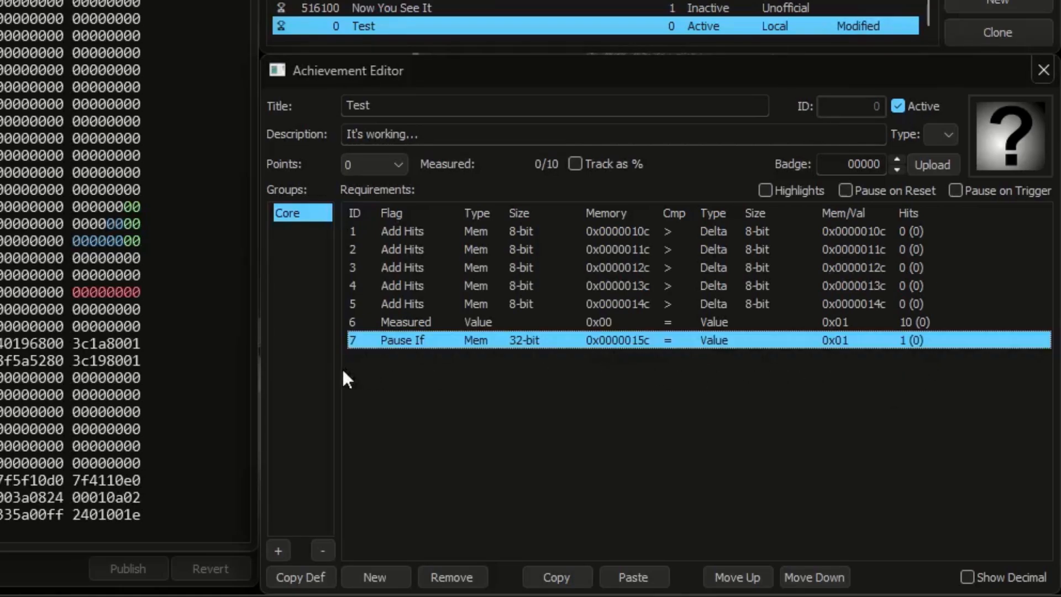
{"action": "left_click", "coordinate": [136, 290]}
{"action": "type", "text": "1"}
{"action": "left_click", "coordinate": [135, 294]}
{"action": "type", "text": "0"}
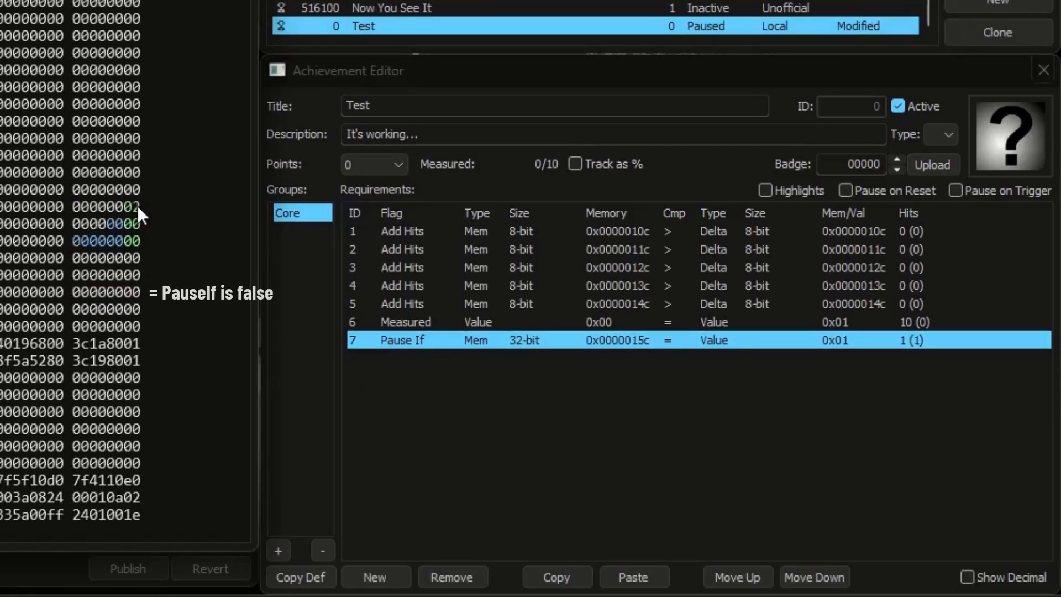
Step: Set the memory values at 0x0000010c and 0x0000011c to 2, and check the paused requirements by briefly turning on highlights
{"action": "left_click", "coordinate": [137, 224]}
{"action": "type", "text": "2"}
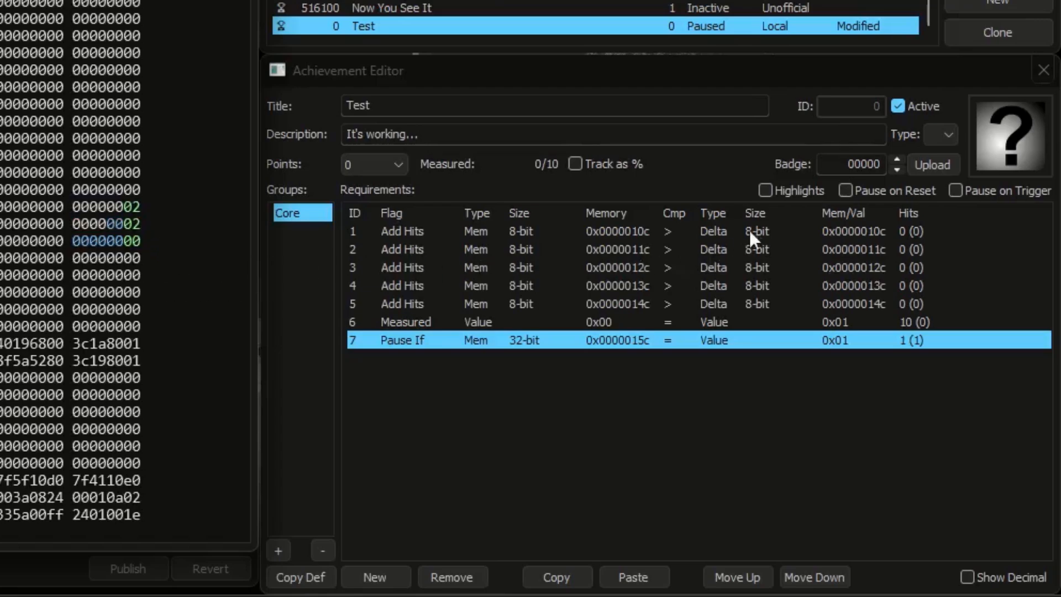
{"action": "left_click", "coordinate": [797, 191]}
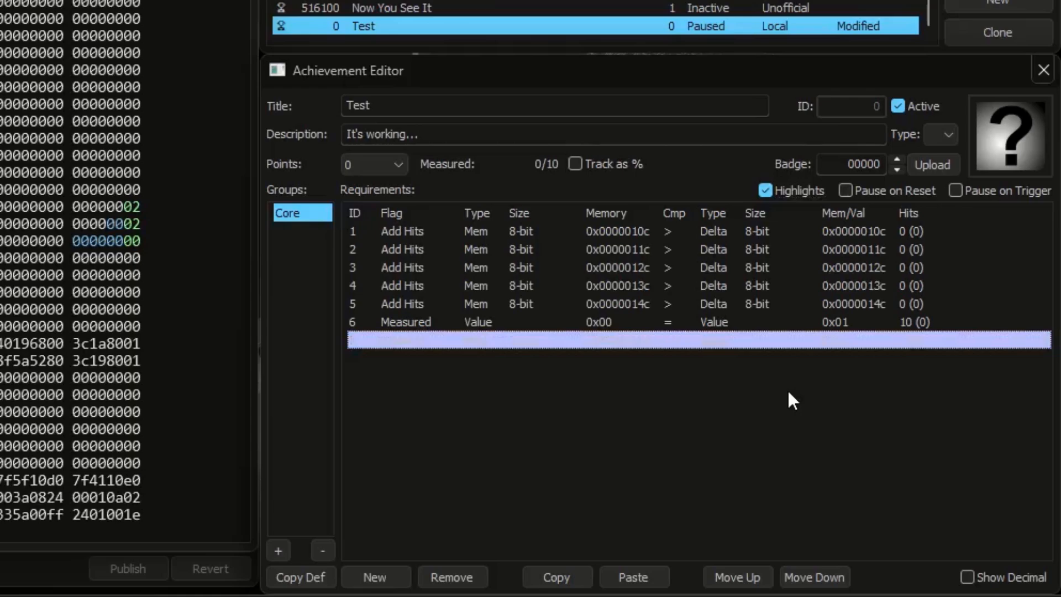
{"action": "left_click", "coordinate": [814, 190]}
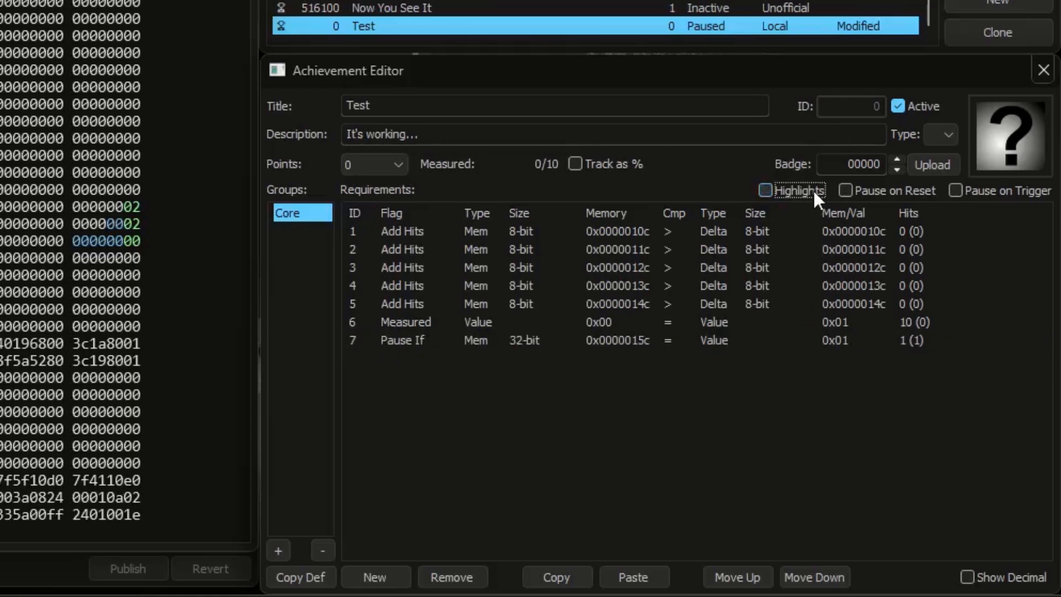
Step: Deactivate the achievement and add a requirement for memory address 0x0000016c with the Reset Next If flag
{"action": "left_click", "coordinate": [923, 106]}
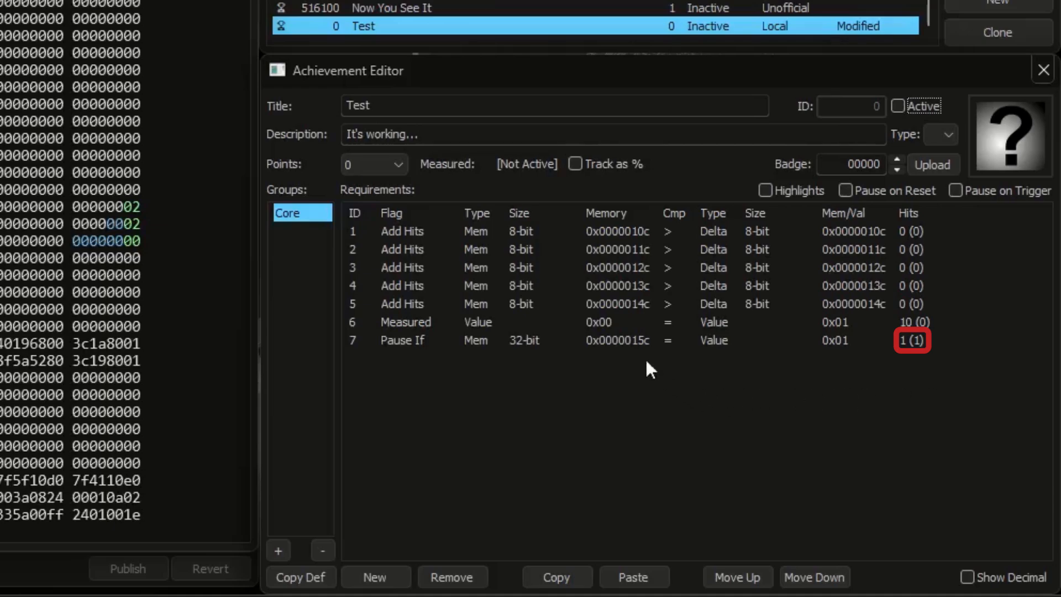
{"action": "left_click", "coordinate": [630, 344]}
{"action": "left_click", "coordinate": [131, 308]}
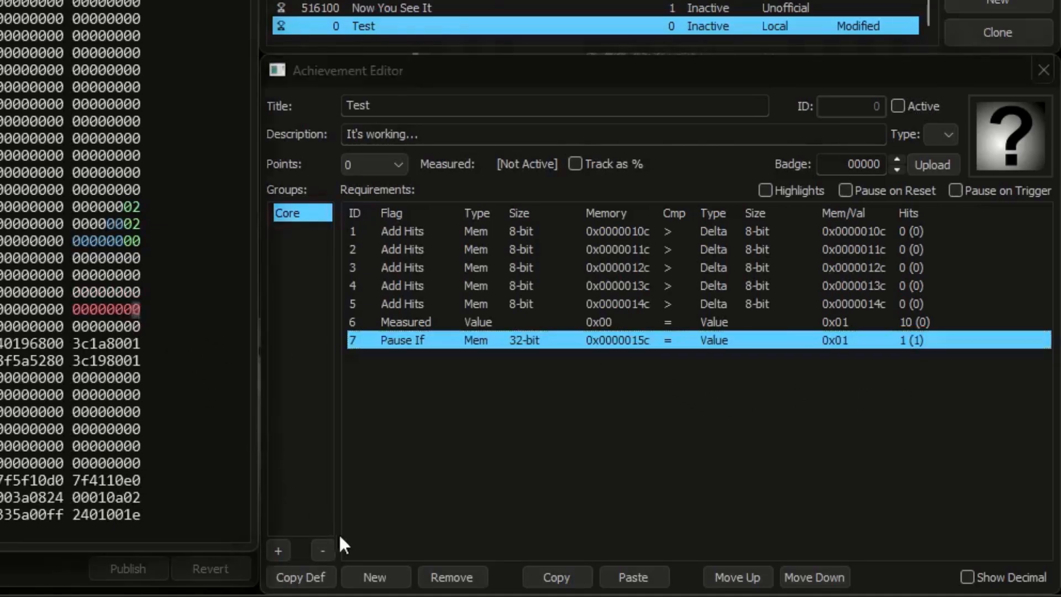
{"action": "left_click", "coordinate": [376, 578]}
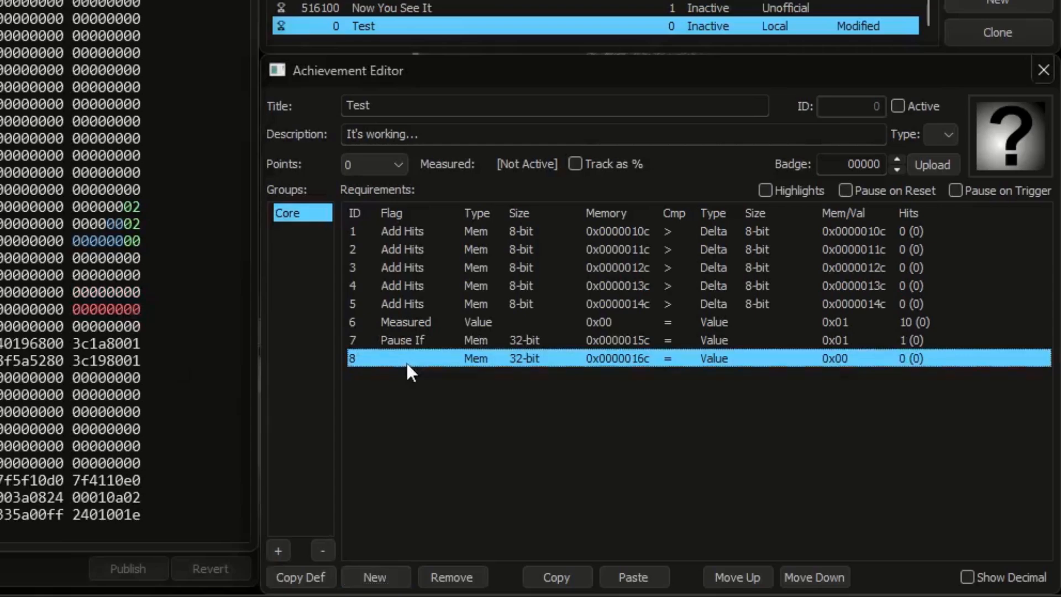
{"action": "left_click", "coordinate": [406, 362]}
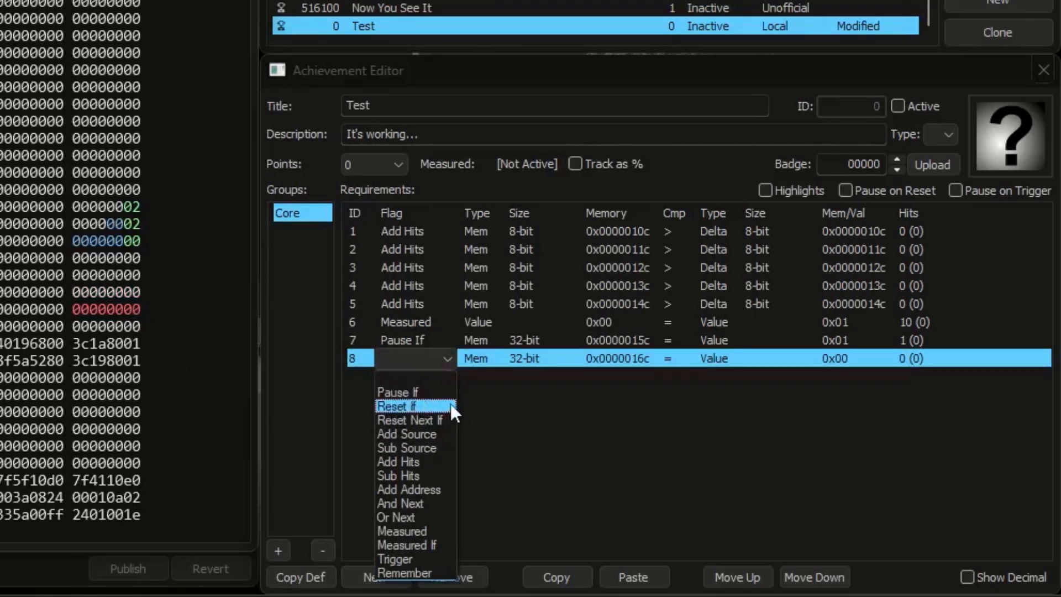
{"action": "left_click", "coordinate": [450, 419]}
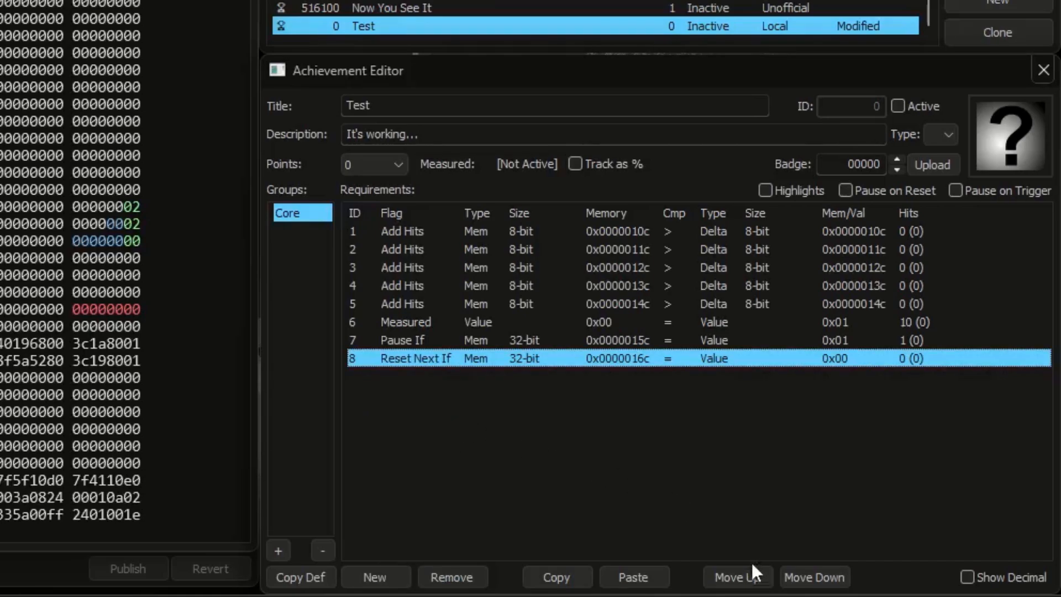
Step: Move the Reset Next If requirement above Pause If and set its comparison value to 1
{"action": "left_click", "coordinate": [757, 584]}
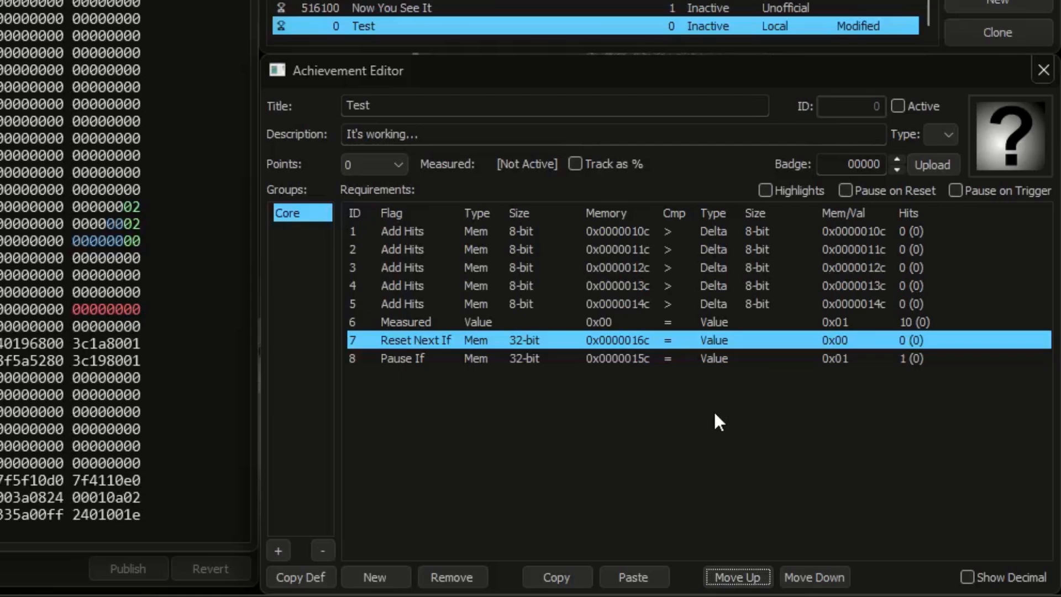
{"action": "left_click", "coordinate": [733, 362]}
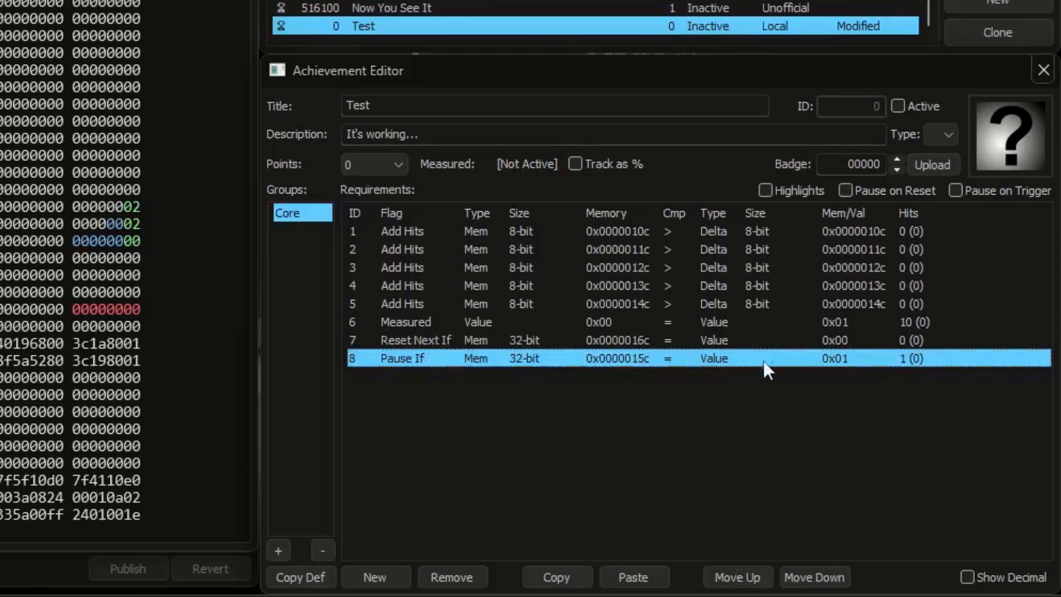
{"action": "double_click", "coordinate": [836, 340]}
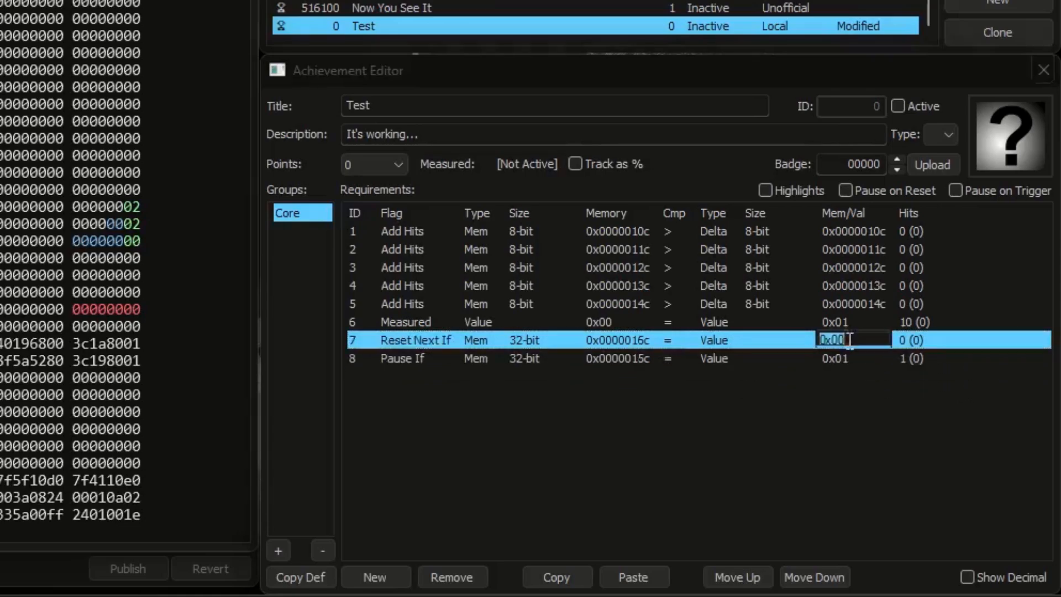
{"action": "type", "text": "1"}
Step: Activate the achievement and test Reset Next If by switching 0x0000015c to 1 and back to 0 and setting 0x0000016c to 1
{"action": "left_click", "coordinate": [898, 106]}
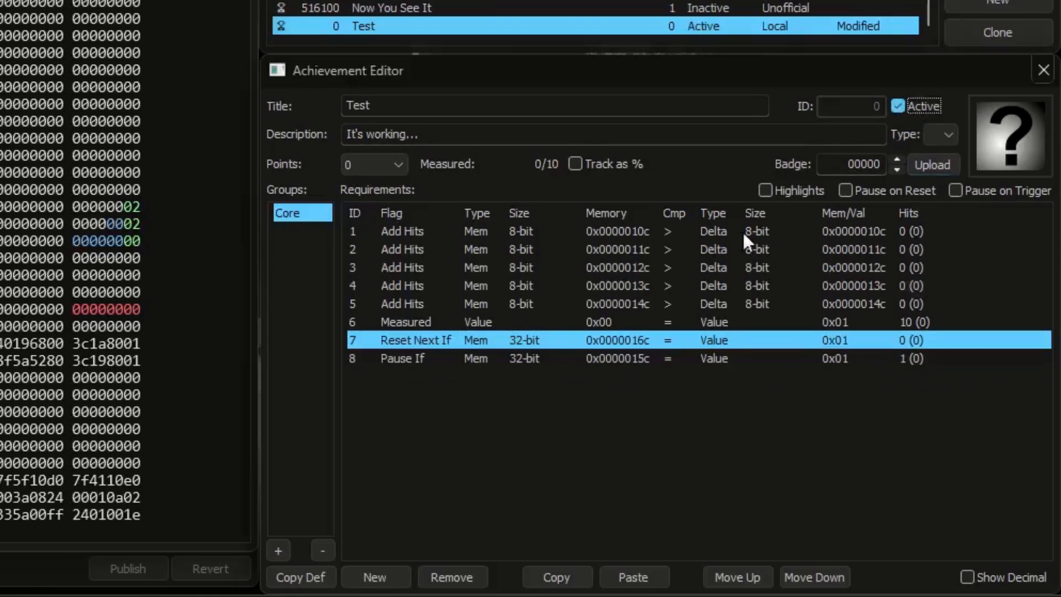
{"action": "left_click", "coordinate": [137, 292]}
{"action": "type", "text": "1"}
{"action": "left_click", "coordinate": [136, 306]}
{"action": "type", "text": "1"}
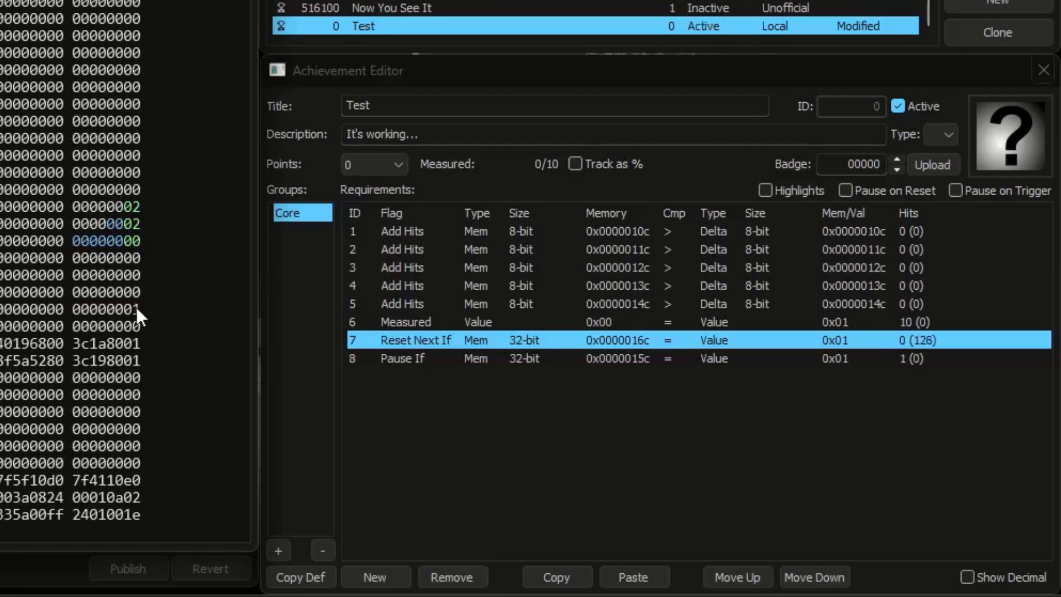
Step: Deactivate the achievement and change the flag of requirement 7 from Reset Next If to Reset If
{"action": "left_click", "coordinate": [915, 108]}
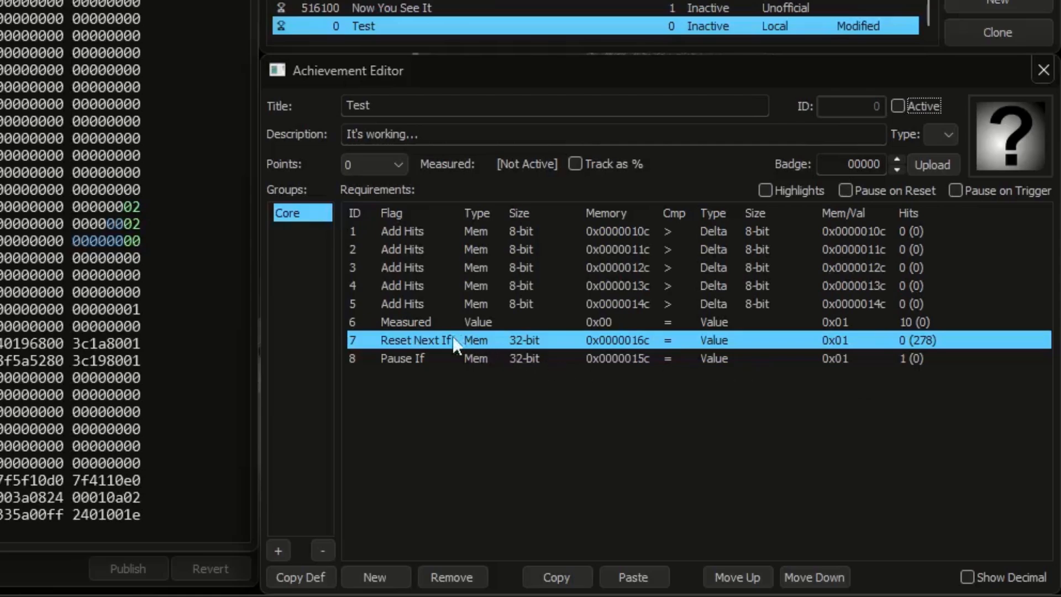
{"action": "left_click", "coordinate": [438, 338]}
{"action": "left_click", "coordinate": [435, 386]}
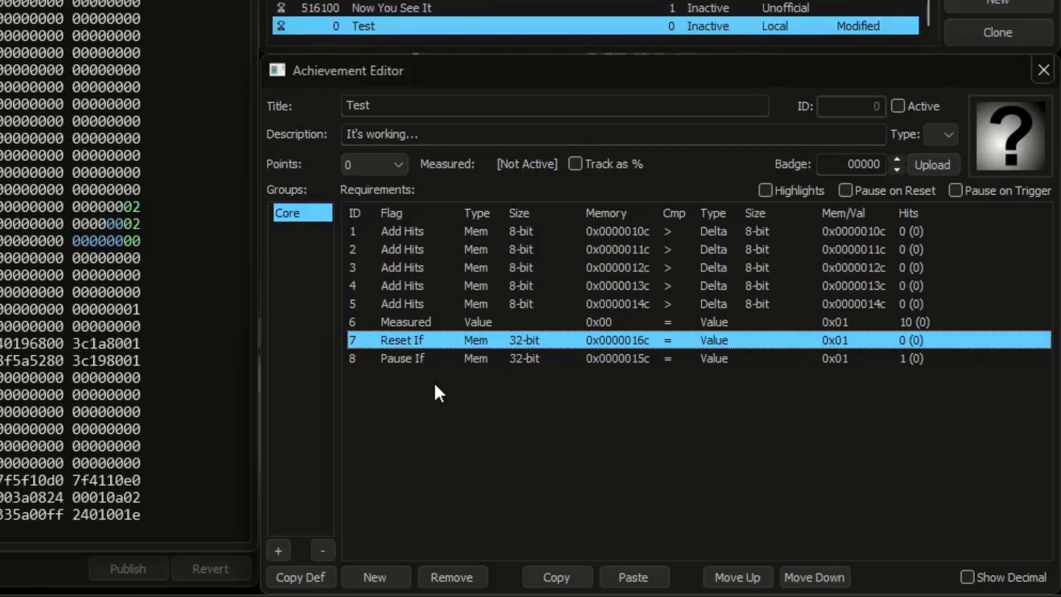
Step: Copy all Core requirements except Reset If and delete those seven from the Core group
{"action": "left_click", "coordinate": [350, 358]}
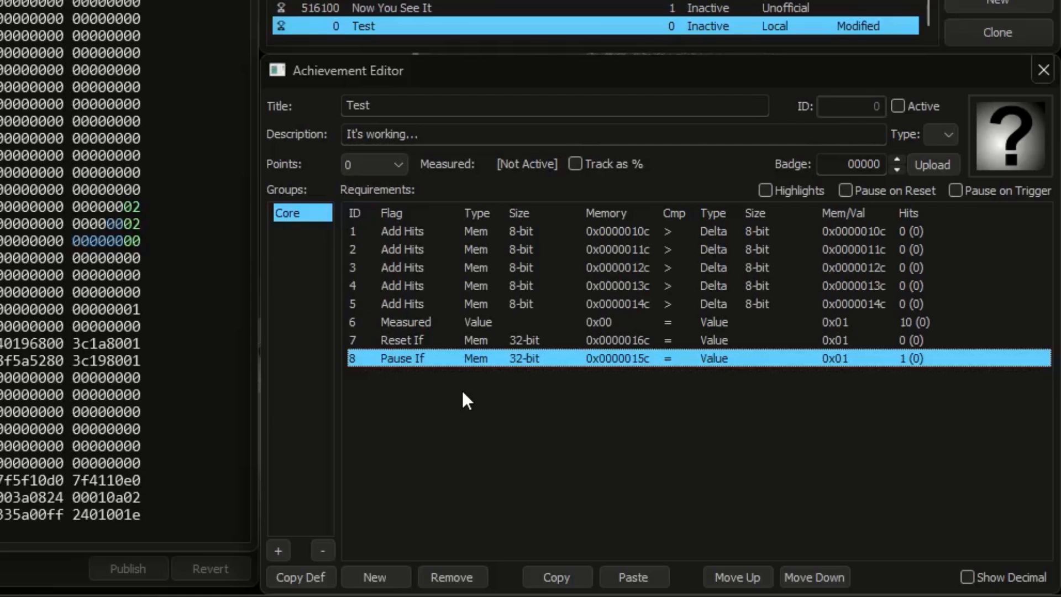
{"action": "left_click", "coordinate": [447, 342]}
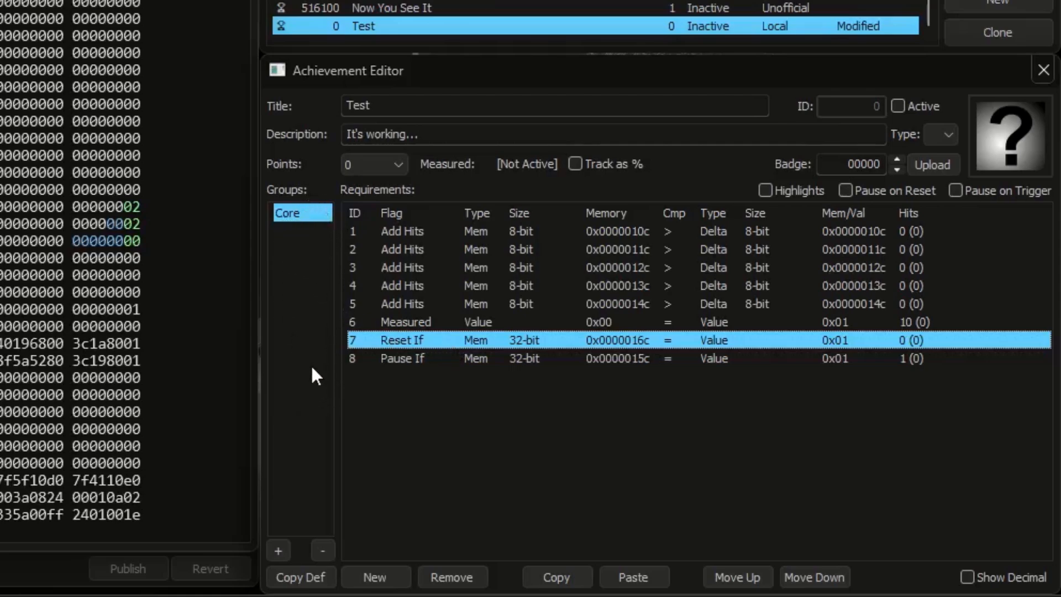
{"action": "left_click_drag", "start_coordinate": [373, 408], "coordinate": [450, 229]}
{"action": "left_click", "coordinate": [354, 339], "text": "ctrl"}
{"action": "left_click", "coordinate": [451, 577]}
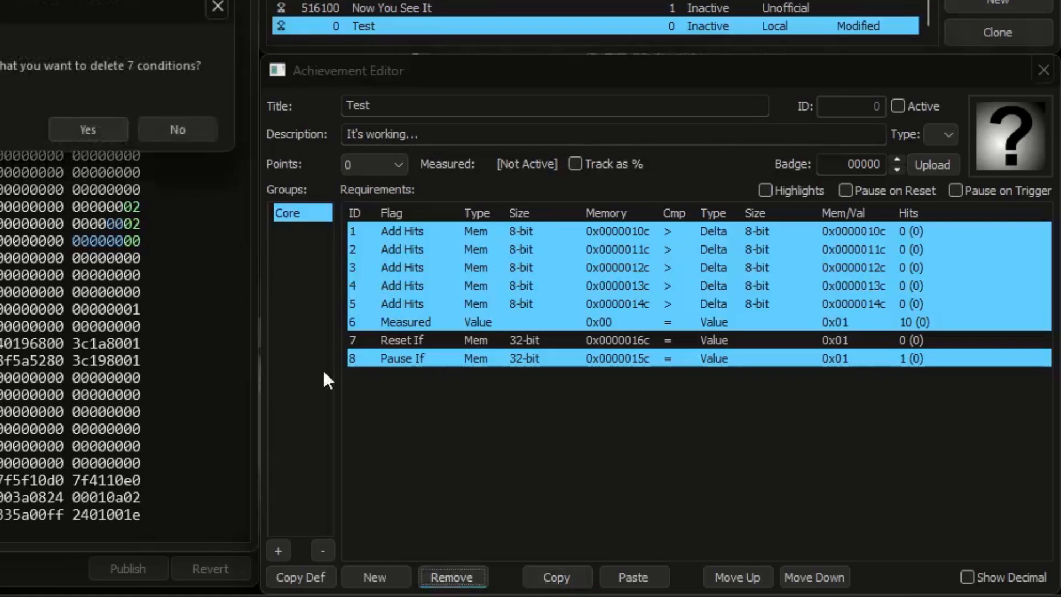
{"action": "left_click", "coordinate": [107, 132]}
Step: Add an Alt 1 group, paste the copied requirements into it, and select the Reset If requirement in Core
{"action": "left_click", "coordinate": [279, 550]}
{"action": "left_click", "coordinate": [279, 550]}
{"action": "left_click", "coordinate": [323, 549]}
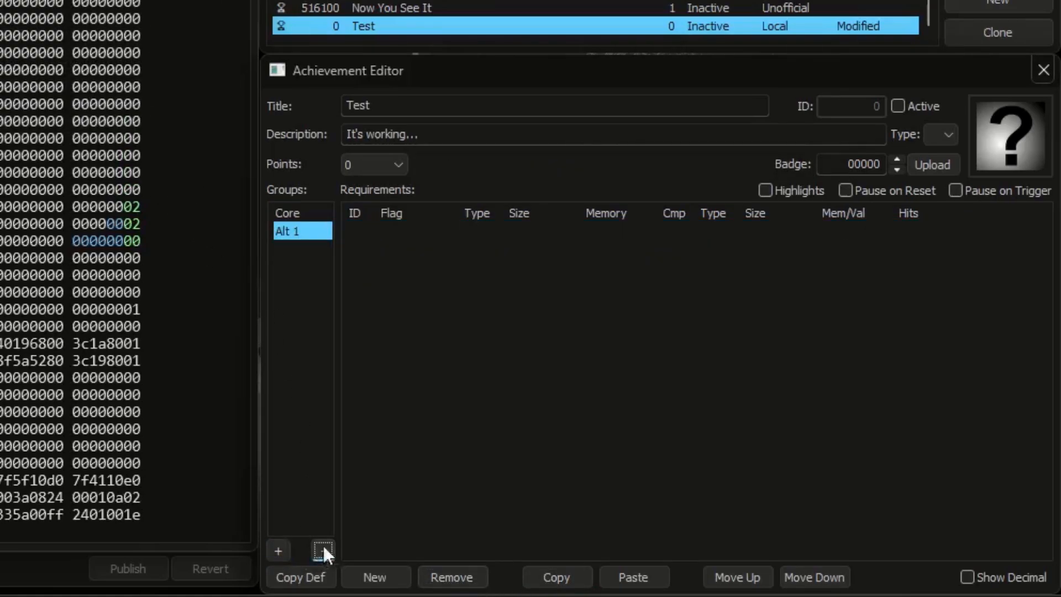
{"action": "left_click", "coordinate": [630, 577]}
{"action": "left_click", "coordinate": [297, 218]}
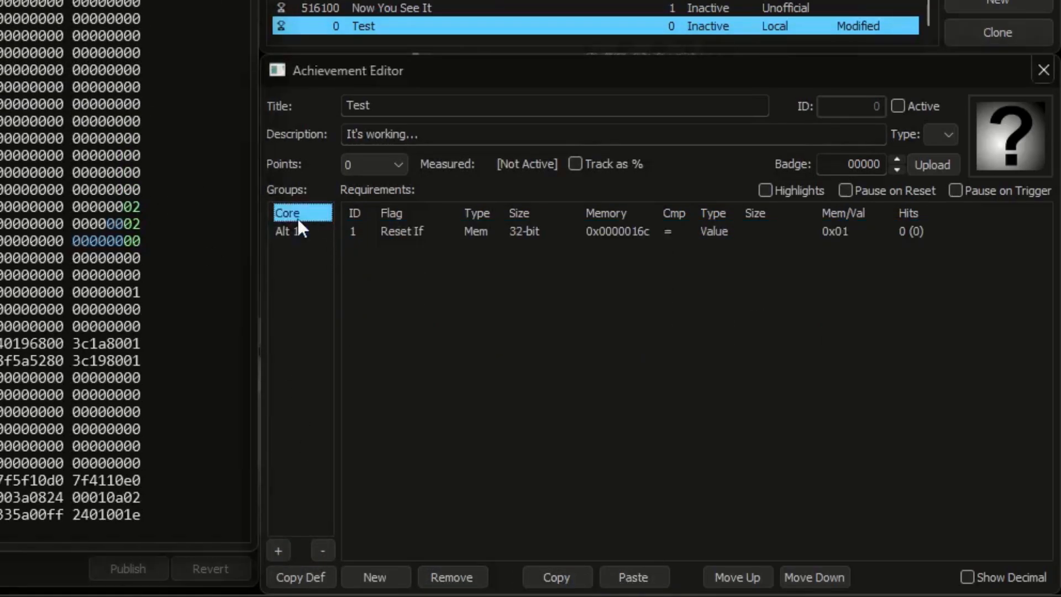
{"action": "left_click", "coordinate": [367, 237]}
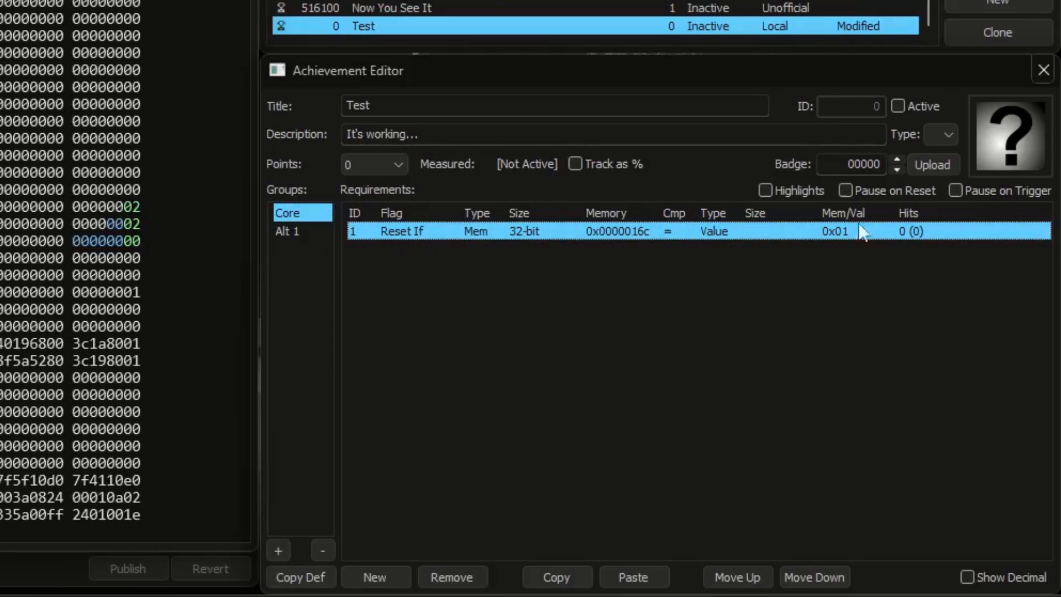
Step: Activate the achievement, set the memory value at 0x0000016c to 1, and examine the hit counts of the Alt 1 requirements
{"action": "left_click", "coordinate": [913, 106]}
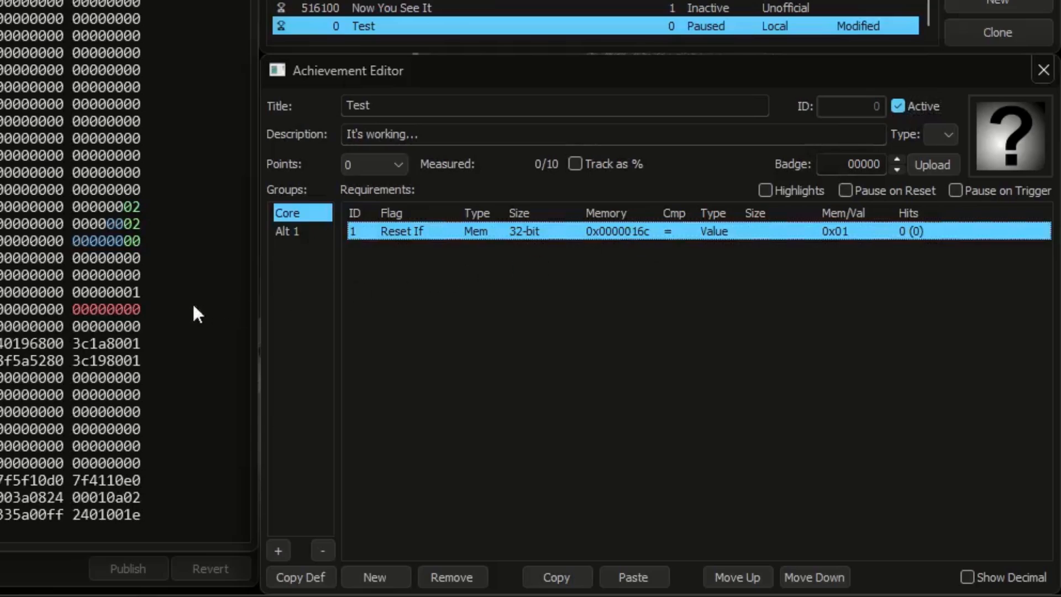
{"action": "left_click", "coordinate": [296, 231]}
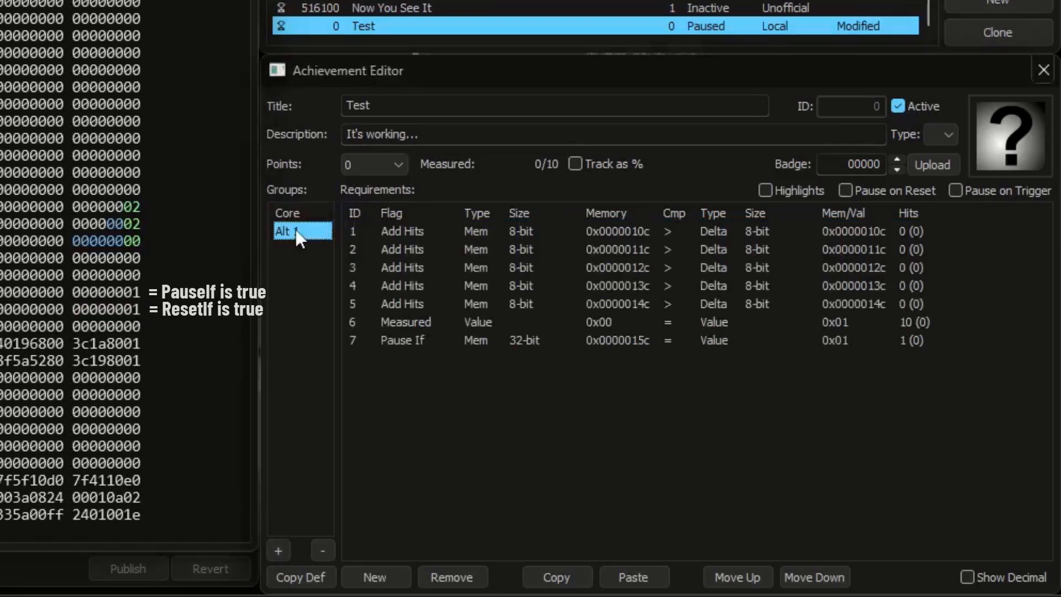
{"action": "left_click", "coordinate": [813, 341]}
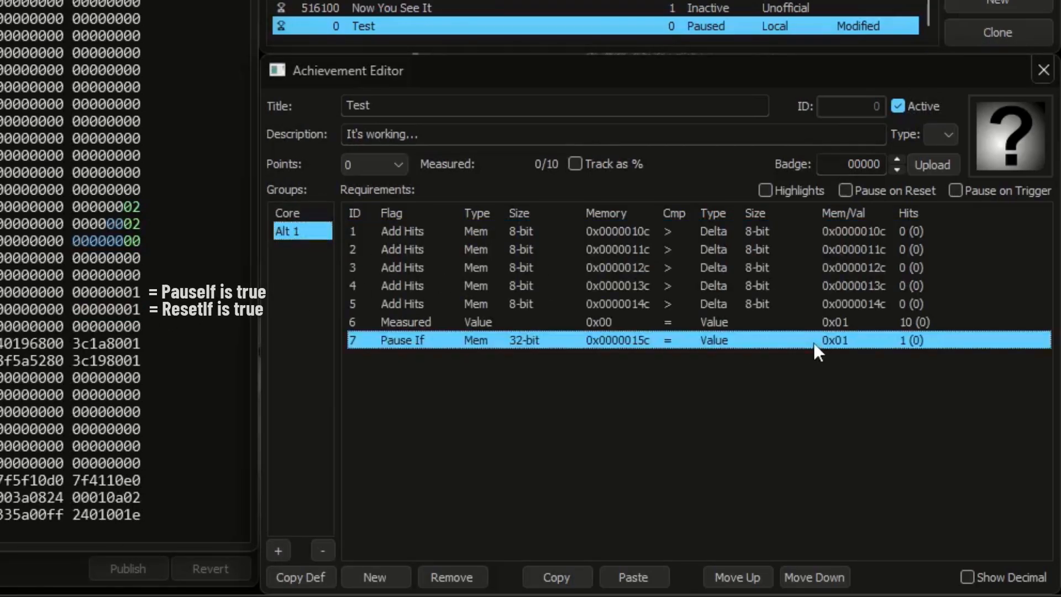
{"action": "left_click", "coordinate": [932, 324]}
{"action": "left_click", "coordinate": [942, 230], "text": "shift"}
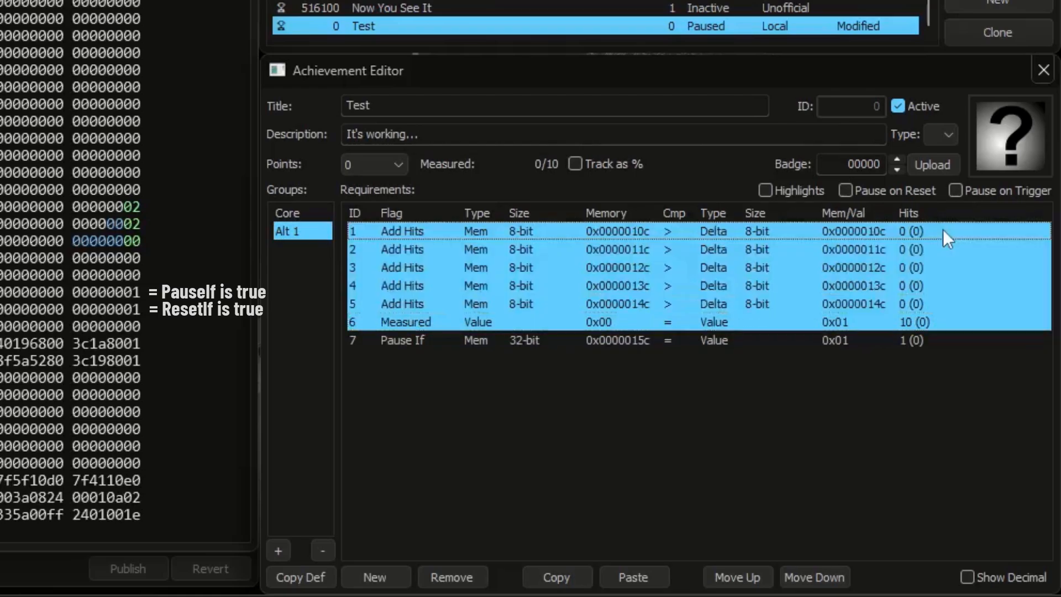
{"action": "left_click", "coordinate": [958, 359]}
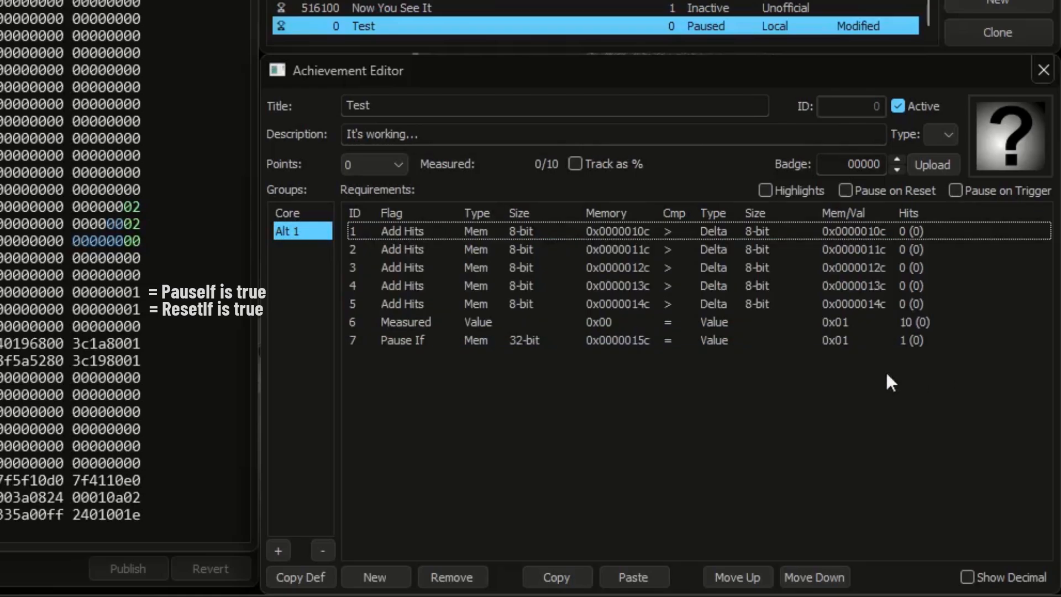
Step: Set the memory values at 0x0000010c and 0x0000011c to 3, and those at 0x0000015c and 0x0000016c to 0
{"action": "left_click", "coordinate": [136, 208]}
{"action": "type", "text": "3"}
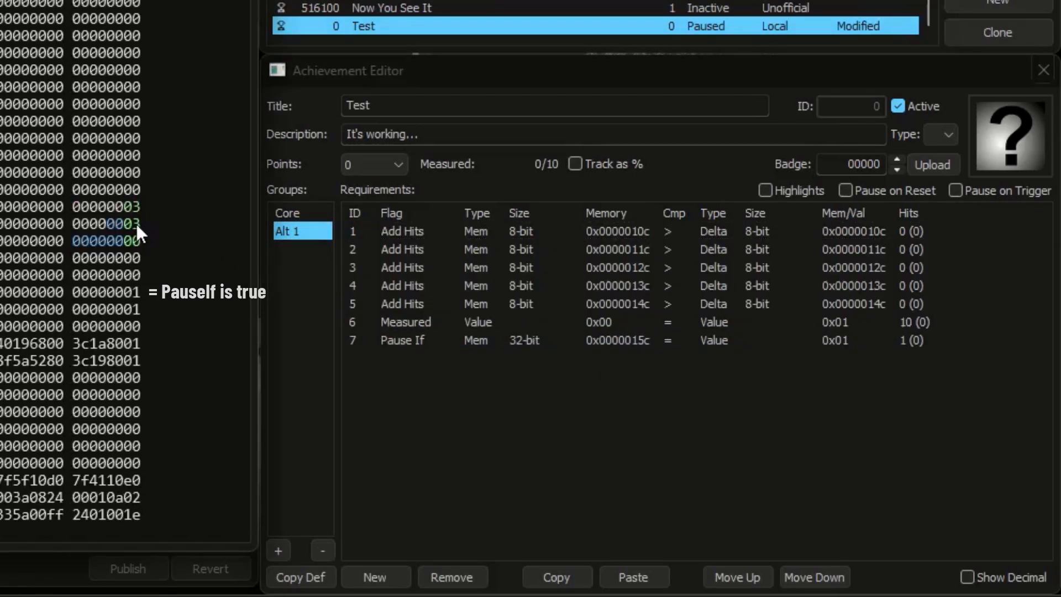
{"action": "left_click", "coordinate": [135, 288]}
{"action": "type", "text": "0"}
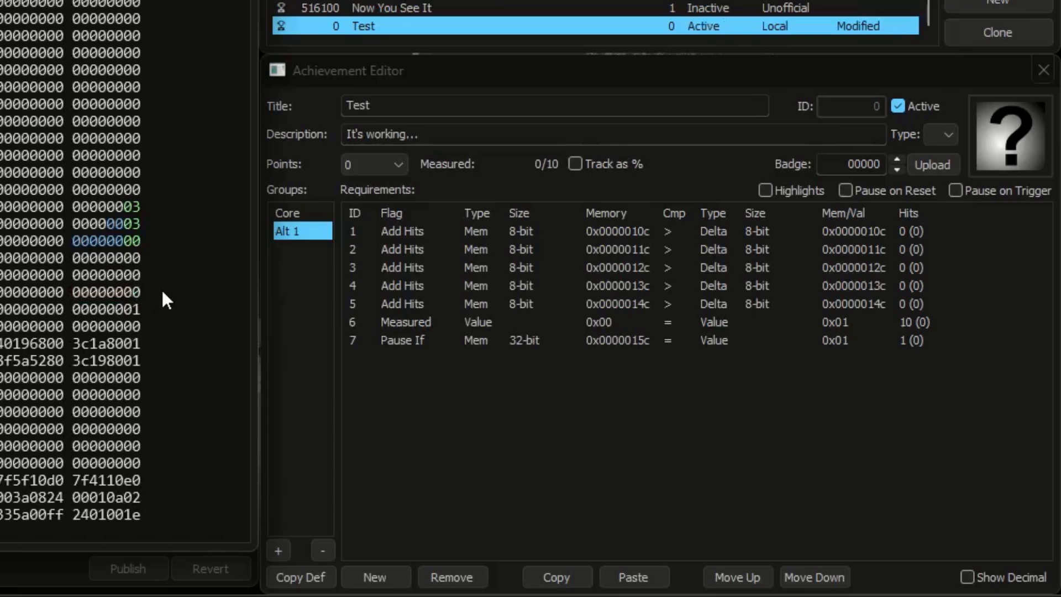
{"action": "left_click", "coordinate": [136, 308]}
{"action": "type", "text": "0"}
Step: Turn on requirement highlights and show the Core group's requirements
{"action": "left_click", "coordinate": [805, 189]}
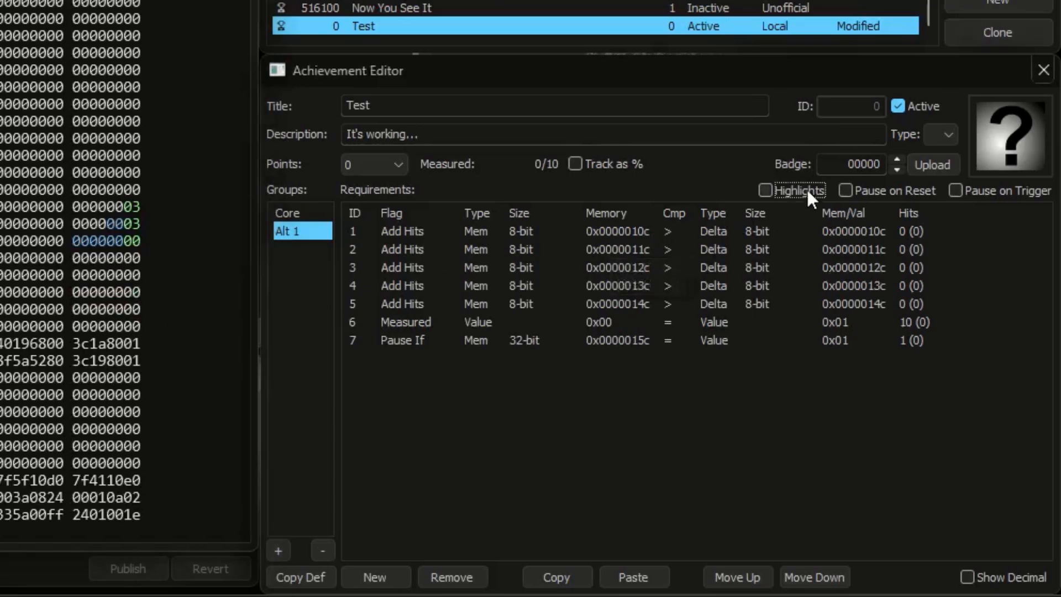
{"action": "left_click", "coordinate": [319, 214]}
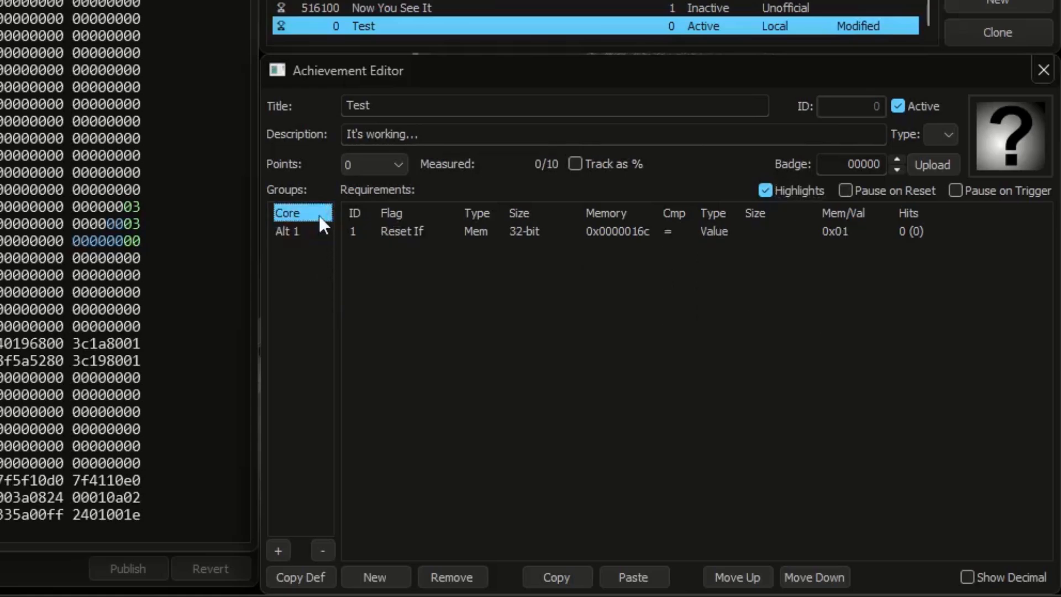
Step: Check the Reset If requirement in Core and set the memory value at 0x0000016c to 1
{"action": "left_click", "coordinate": [602, 231]}
{"action": "left_click", "coordinate": [370, 312]}
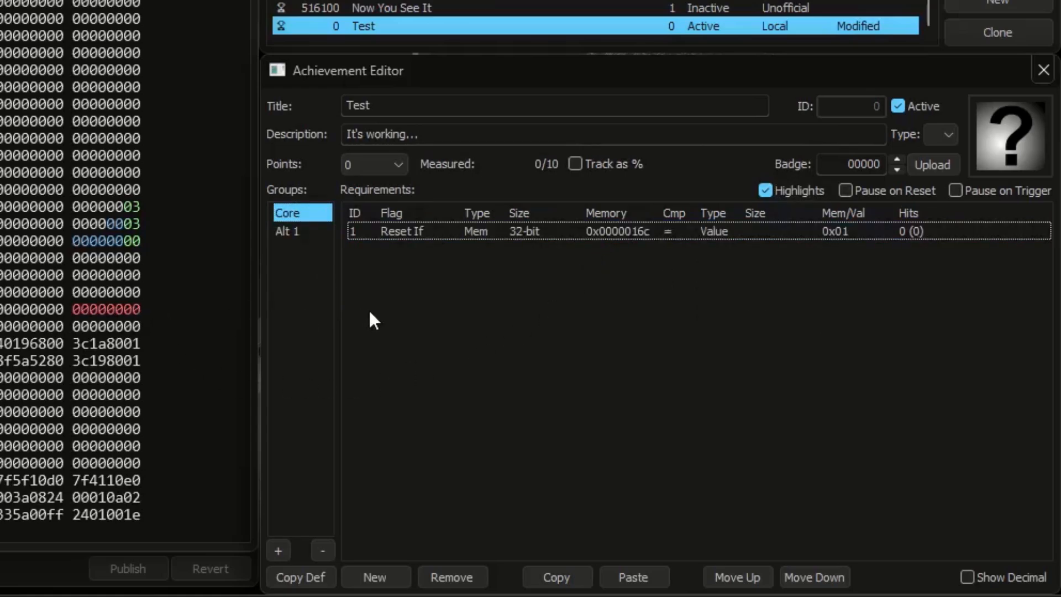
{"action": "left_click", "coordinate": [137, 309]}
{"action": "type", "text": "1"}
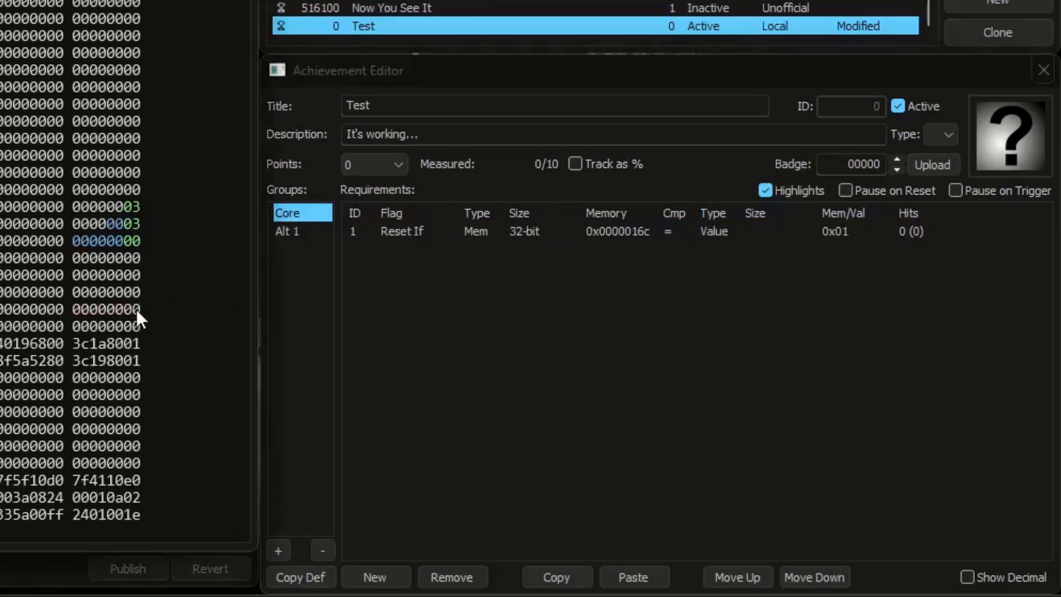
Step: Show the Alt 1 group's requirements and raise the memory value at 0x0000012c to 4 and to 5
{"action": "left_click", "coordinate": [306, 231]}
{"action": "left_click", "coordinate": [136, 240]}
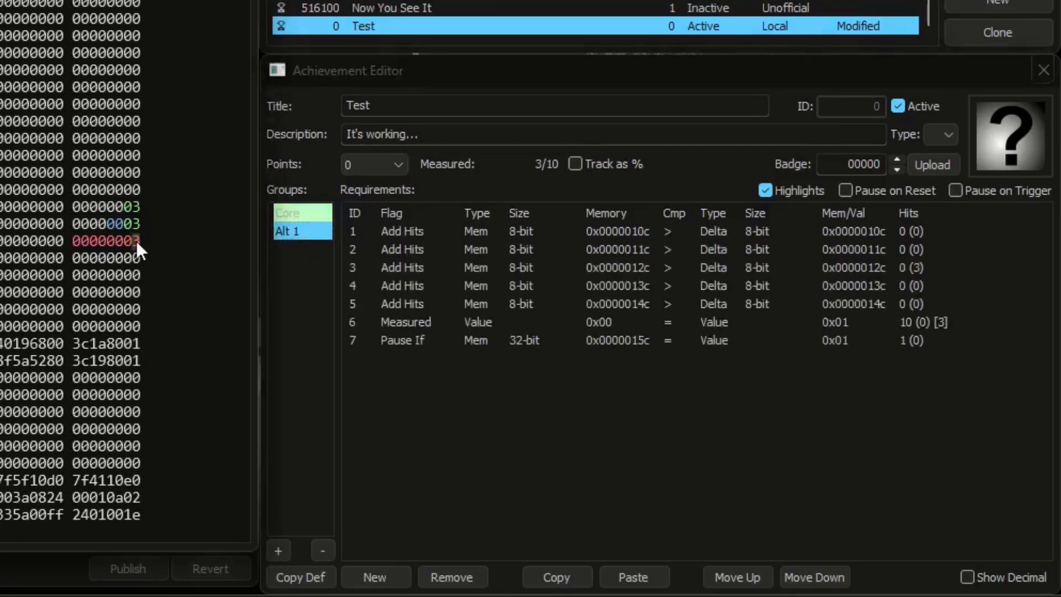
{"action": "type", "text": "4"}
{"action": "type", "text": "5"}
Step: Test the Pause If requirement in Alt 1 by setting the memory value at 0x0000015c to 1 and back to 0
{"action": "left_click", "coordinate": [607, 349]}
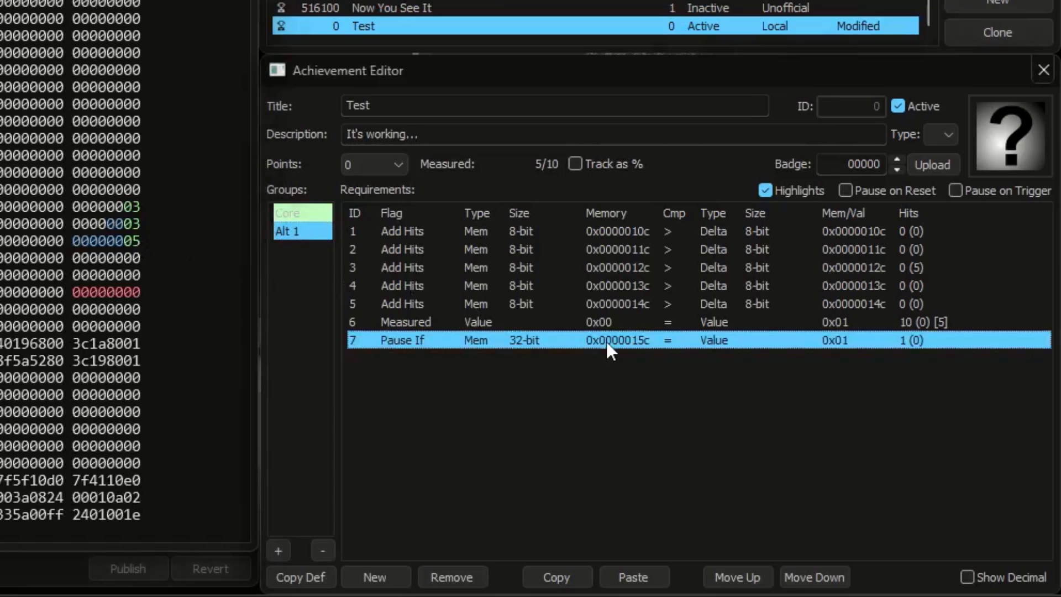
{"action": "left_click", "coordinate": [136, 292]}
{"action": "type", "text": "1"}
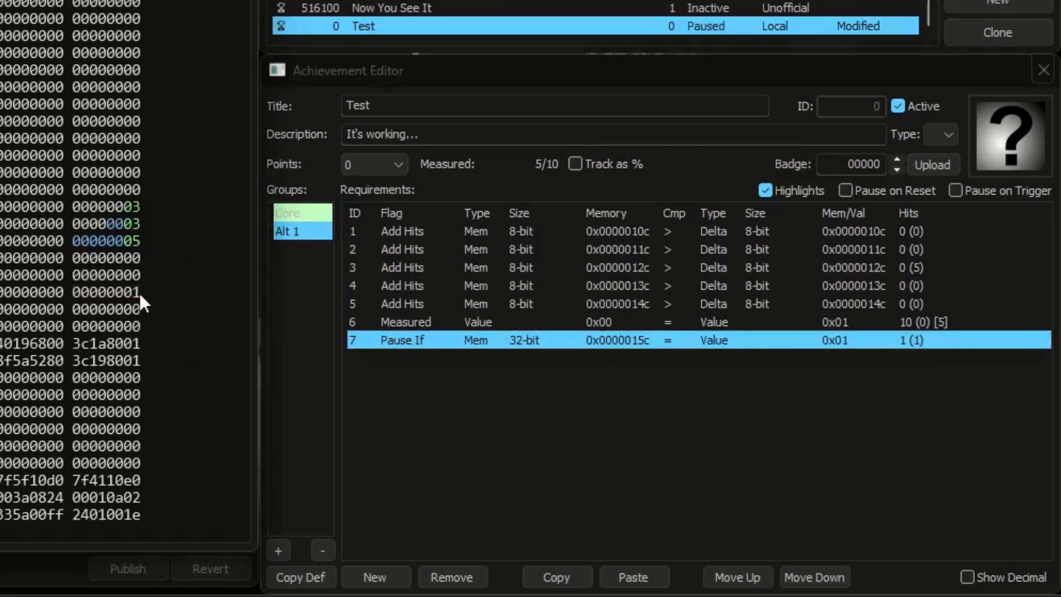
{"action": "left_click", "coordinate": [138, 293]}
{"action": "type", "text": "0"}
Step: Examine the Reset If requirement in Core, and return to the Alt 1 group
{"action": "left_click", "coordinate": [291, 212]}
{"action": "left_click", "coordinate": [615, 232]}
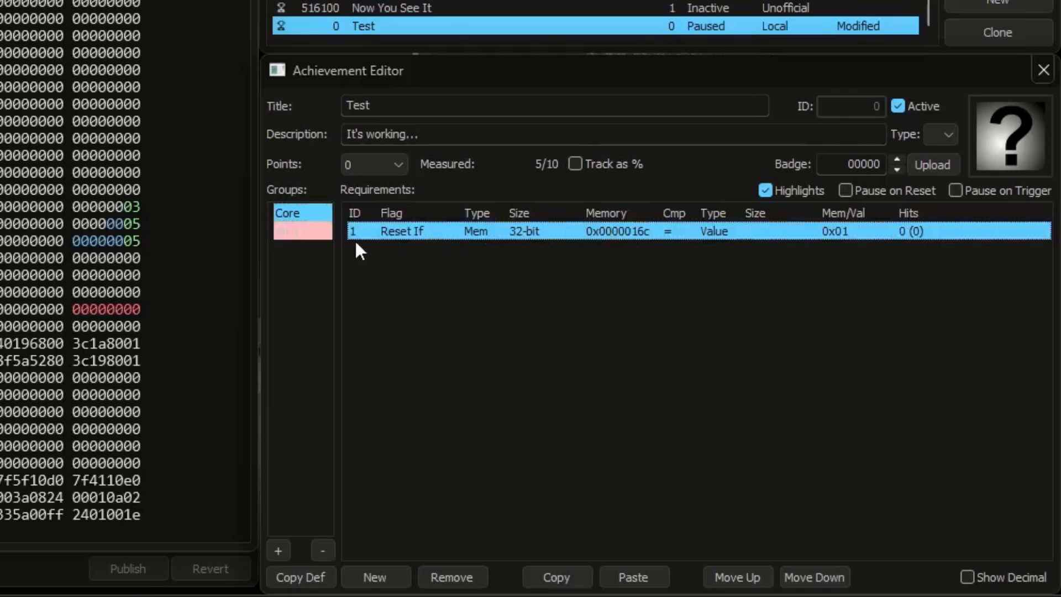
{"action": "left_click", "coordinate": [315, 230]}
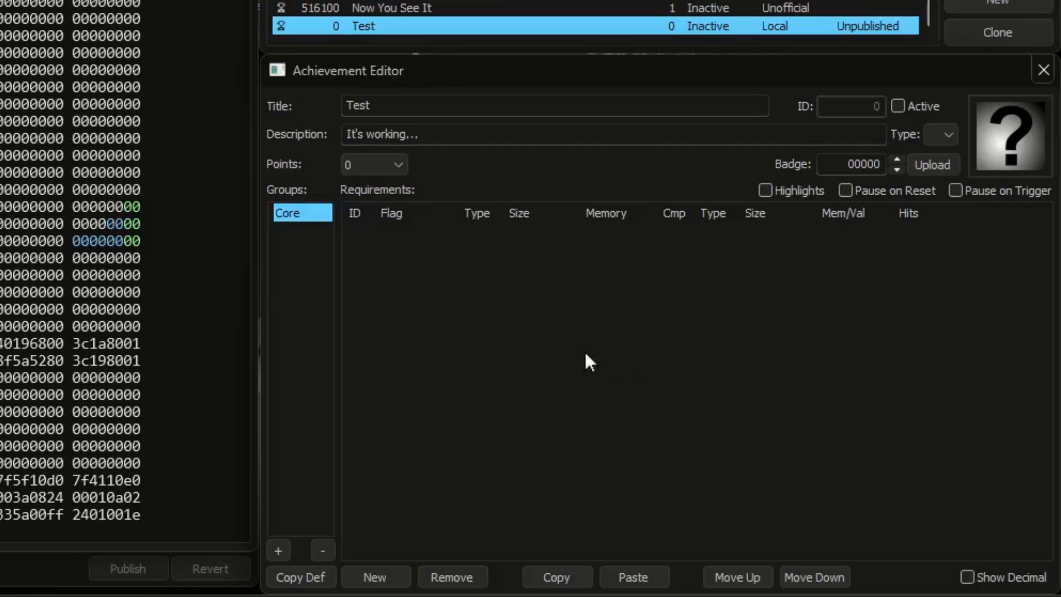
Step: Add requirements for 0x0000010c (8-bit), 0x0000011c (16-bit) and 0x0000012c (32-bit), flagging the last one as Trigger
{"action": "left_click", "coordinate": [367, 576]}
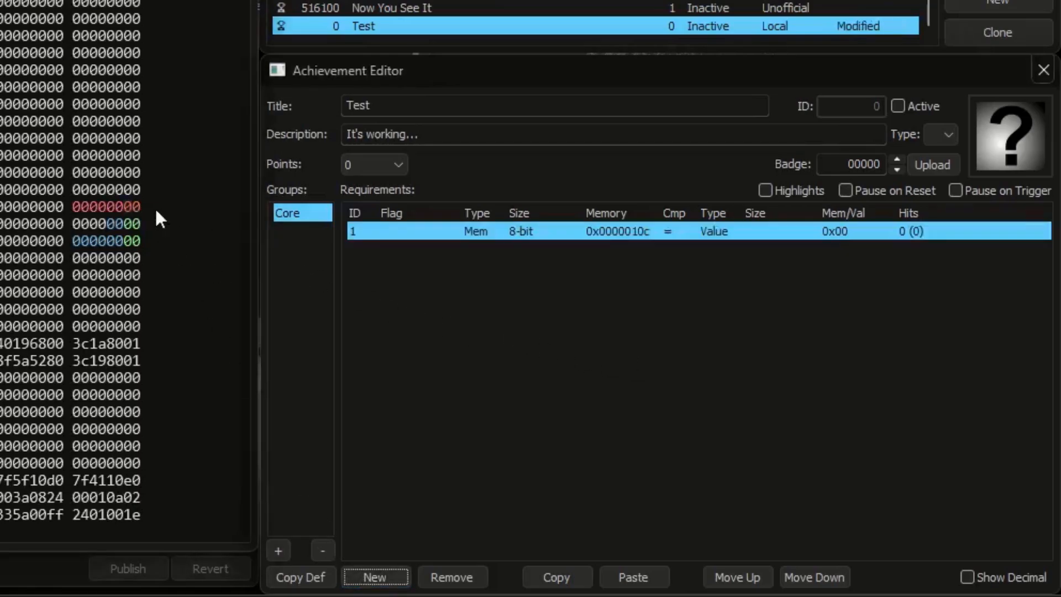
{"action": "left_click", "coordinate": [375, 574]}
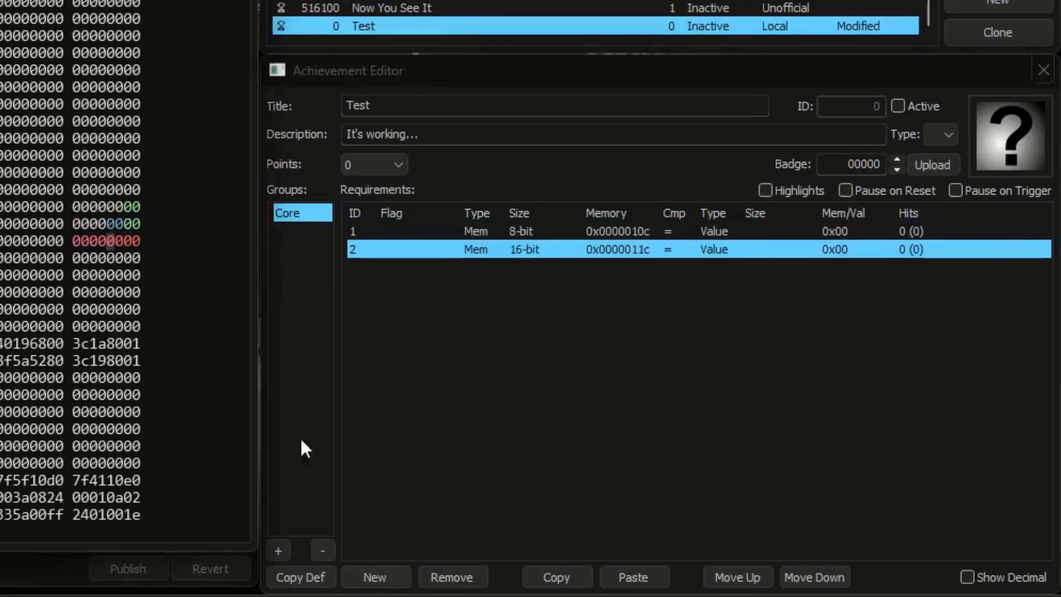
{"action": "left_click", "coordinate": [370, 576]}
{"action": "left_click", "coordinate": [413, 268]}
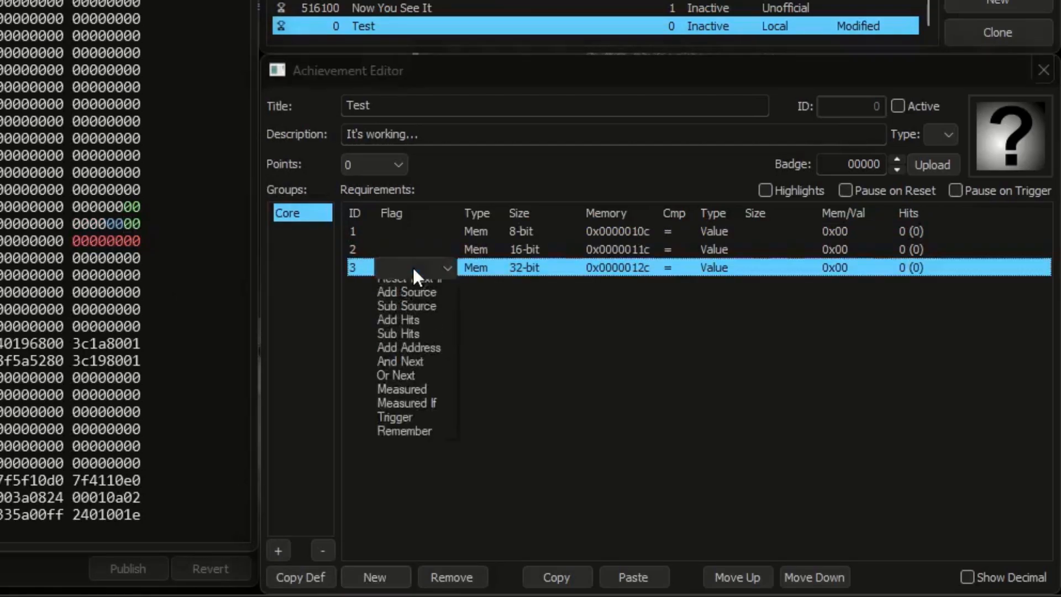
{"action": "left_click", "coordinate": [405, 465]}
Step: Set the comparison value of all three requirements to 1
{"action": "left_click", "coordinate": [831, 231]}
{"action": "type", "text": "1"}
{"action": "left_click", "coordinate": [837, 248]}
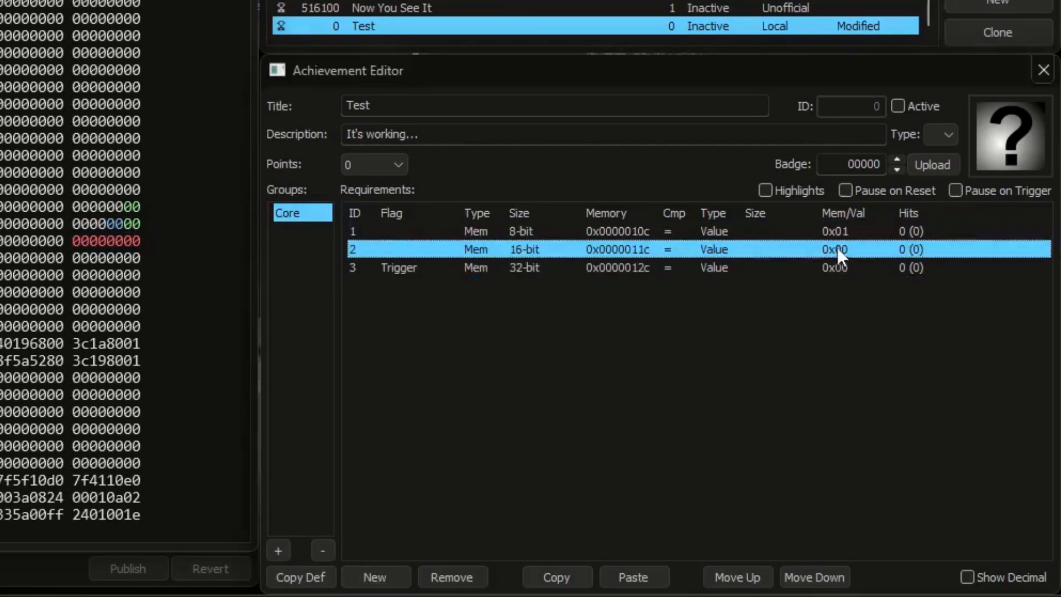
{"action": "type", "text": "1"}
{"action": "left_click", "coordinate": [837, 267]}
{"action": "type", "text": "1"}
{"action": "key", "text": "Return"}
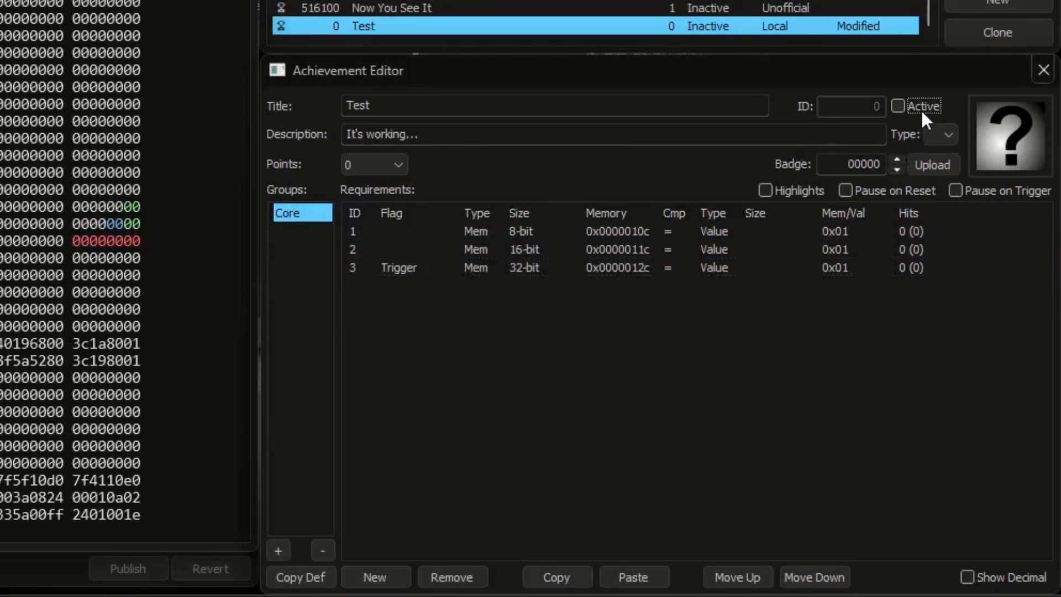
Step: Activate the achievement and set the memory values at 0x0000010c and 0x0000011c to 1
{"action": "left_click", "coordinate": [920, 108]}
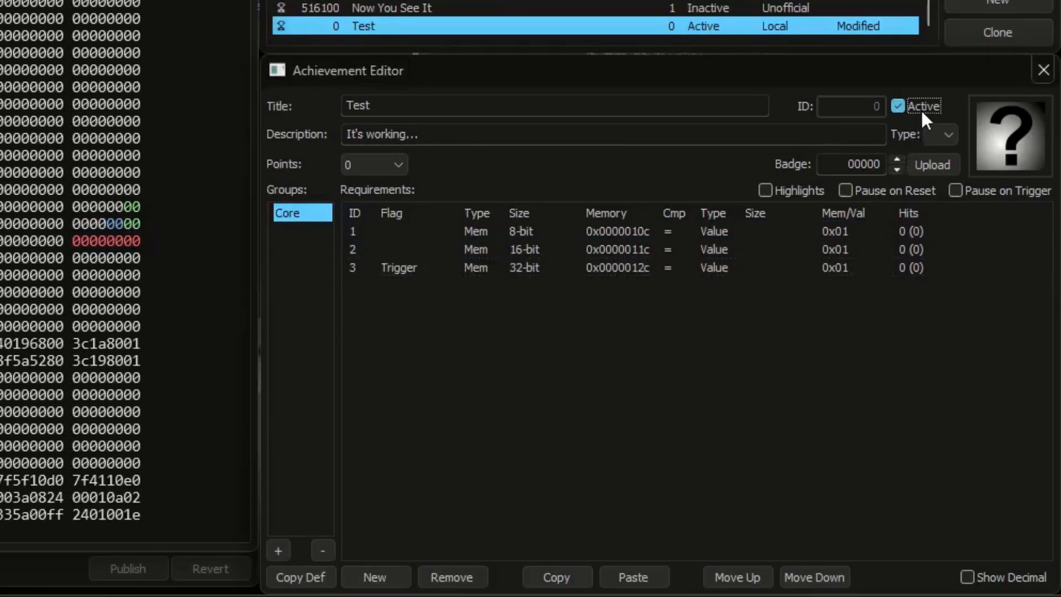
{"action": "left_click", "coordinate": [139, 204]}
{"action": "type", "text": "1"}
{"action": "left_click", "coordinate": [135, 221]}
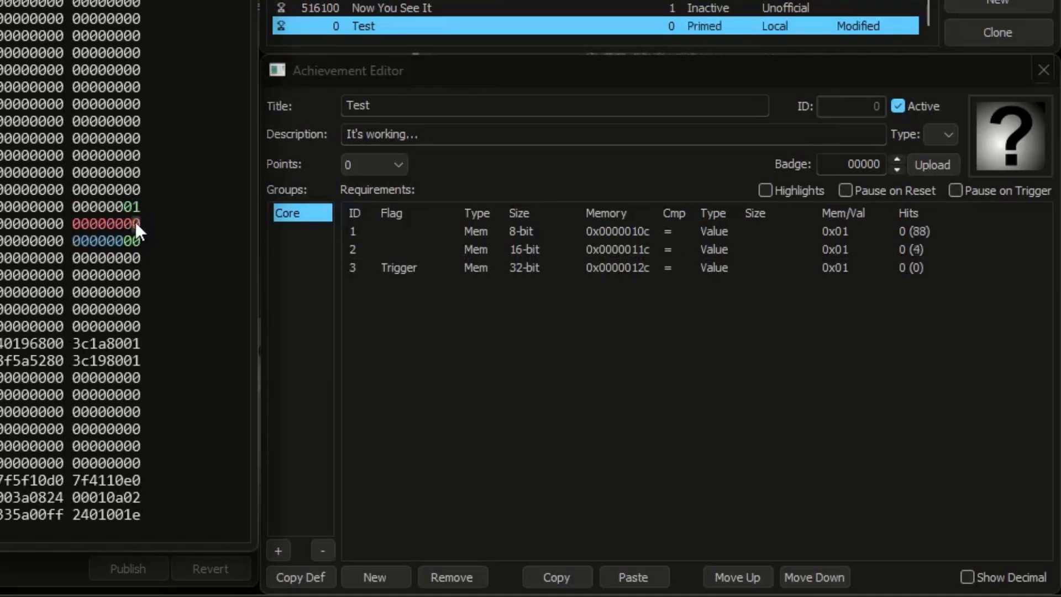
{"action": "type", "text": "1"}
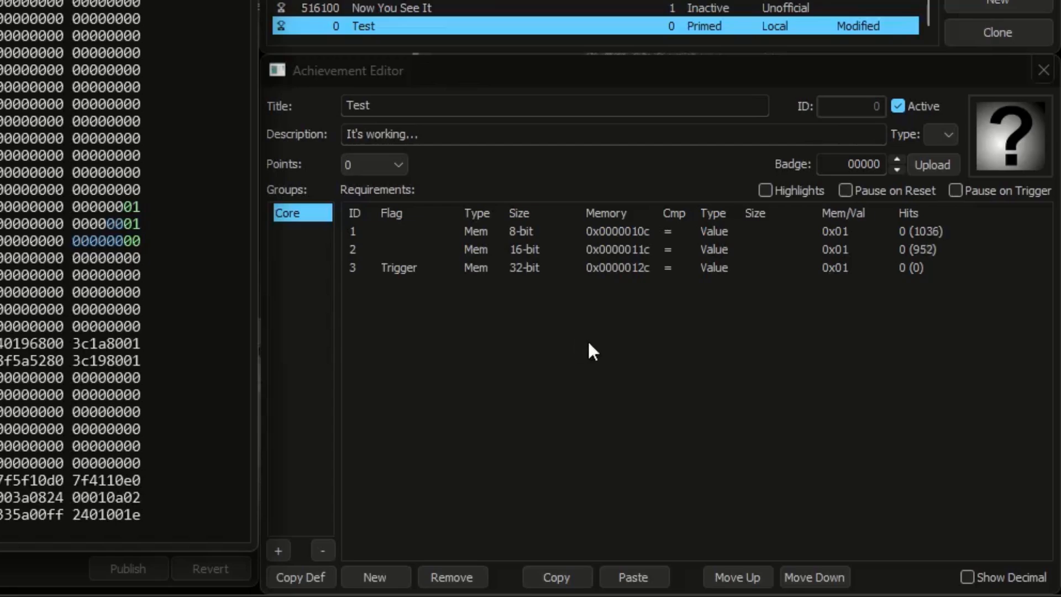
Step: Examine the hit counts of the two unflagged requirements against the Trigger requirement
{"action": "left_click", "coordinate": [651, 231]}
{"action": "left_click", "coordinate": [651, 250]}
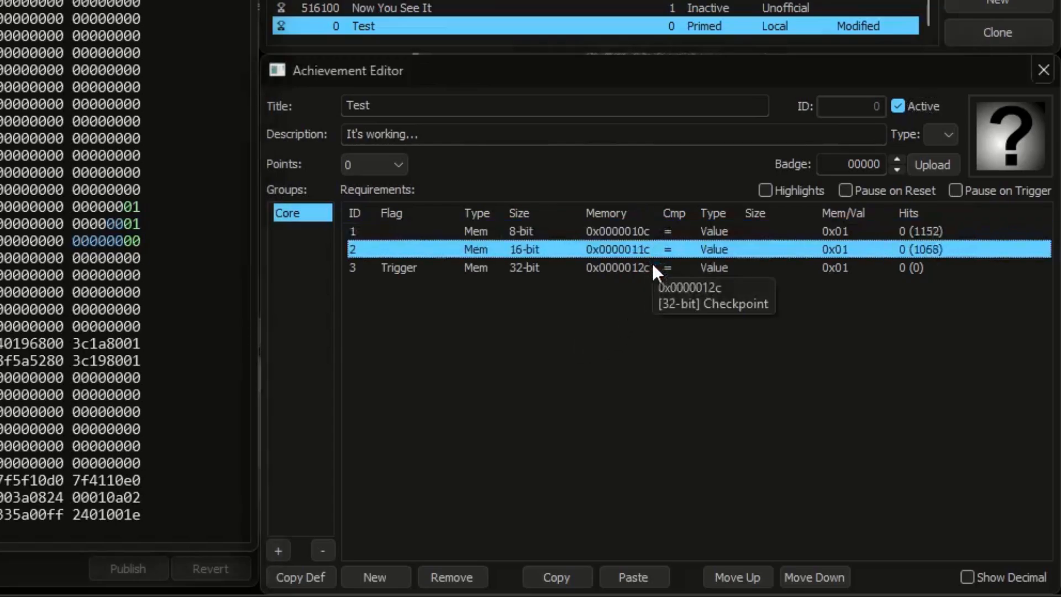
{"action": "left_click", "coordinate": [652, 268]}
{"action": "left_click", "coordinate": [656, 295]}
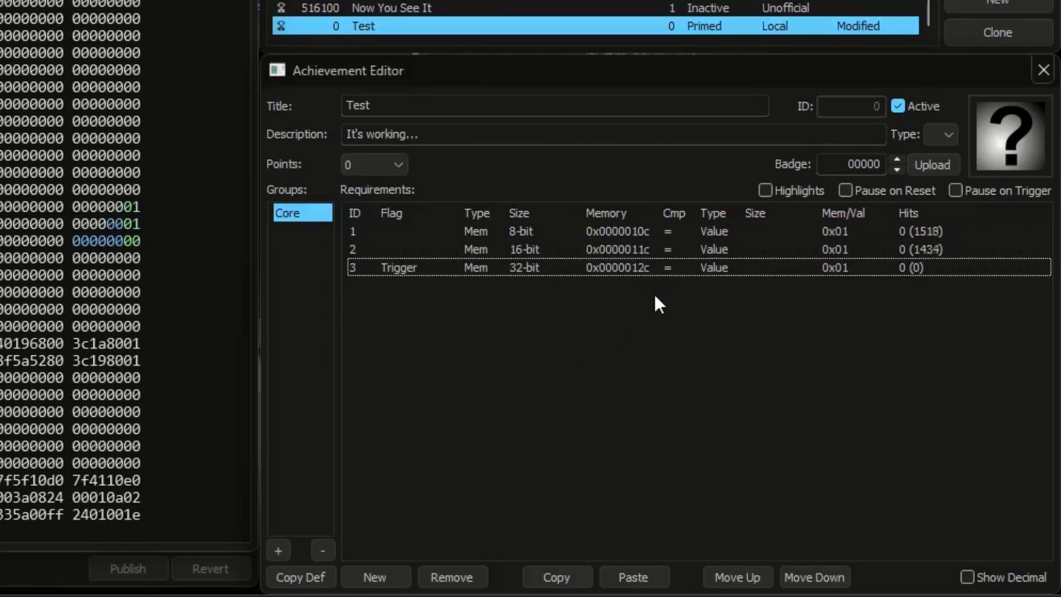
{"action": "left_click", "coordinate": [649, 232]}
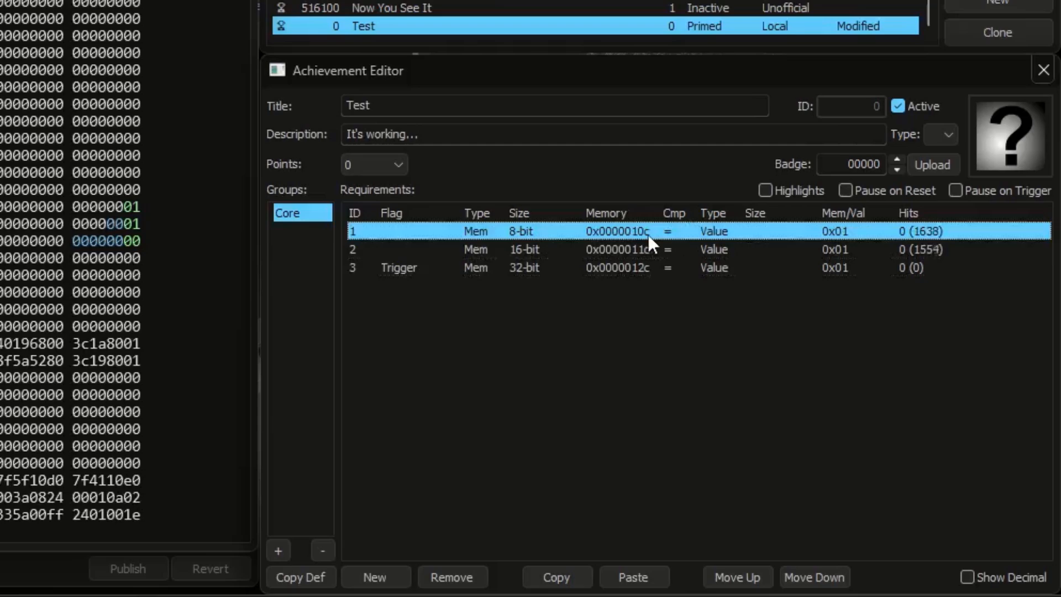
{"action": "left_click", "coordinate": [645, 250]}
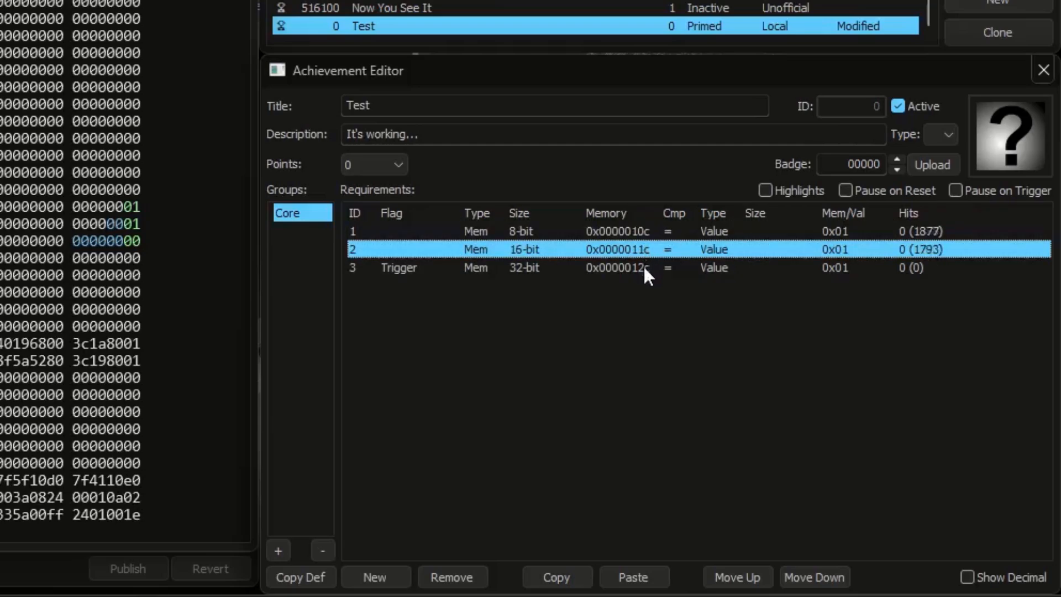
{"action": "left_click", "coordinate": [643, 267]}
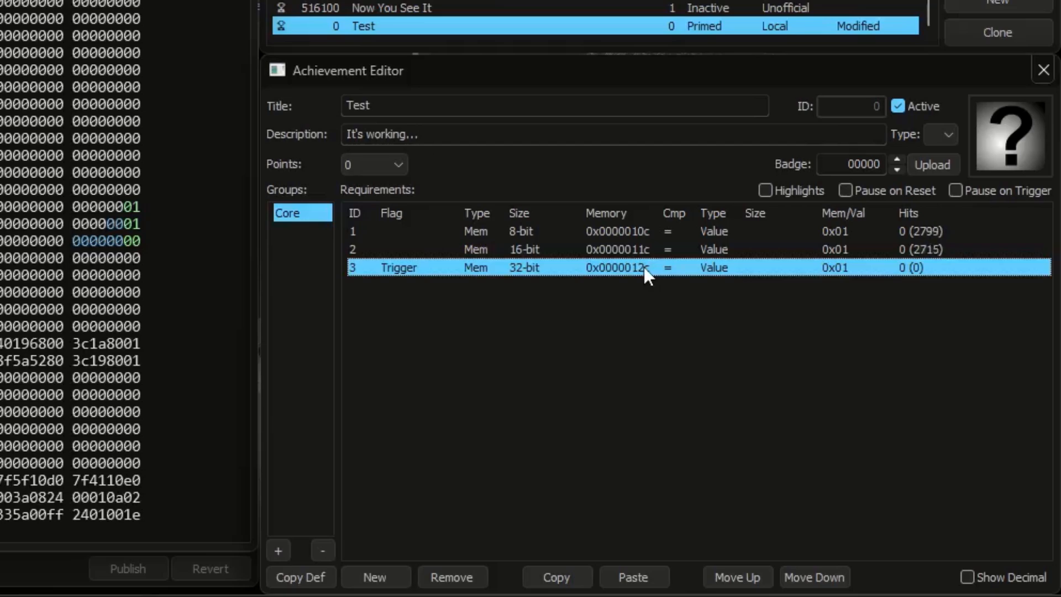
Step: Set the Trigger requirement's comparison value to 0x00 and the memory value at 0x0000012c to 1
{"action": "left_click", "coordinate": [834, 266]}
{"action": "type", "text": "0x00"}
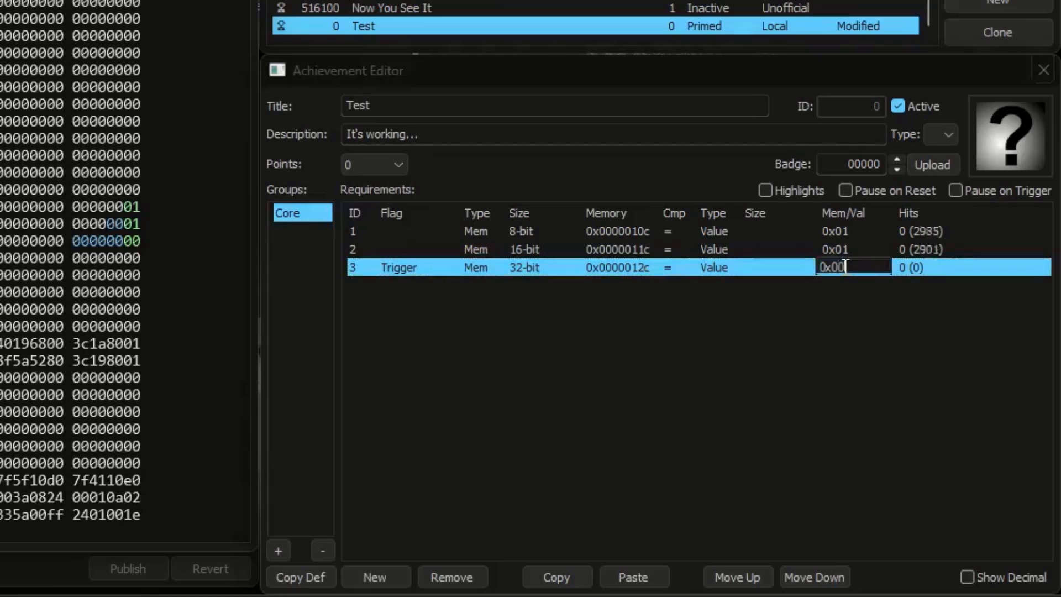
{"action": "key", "text": "Return"}
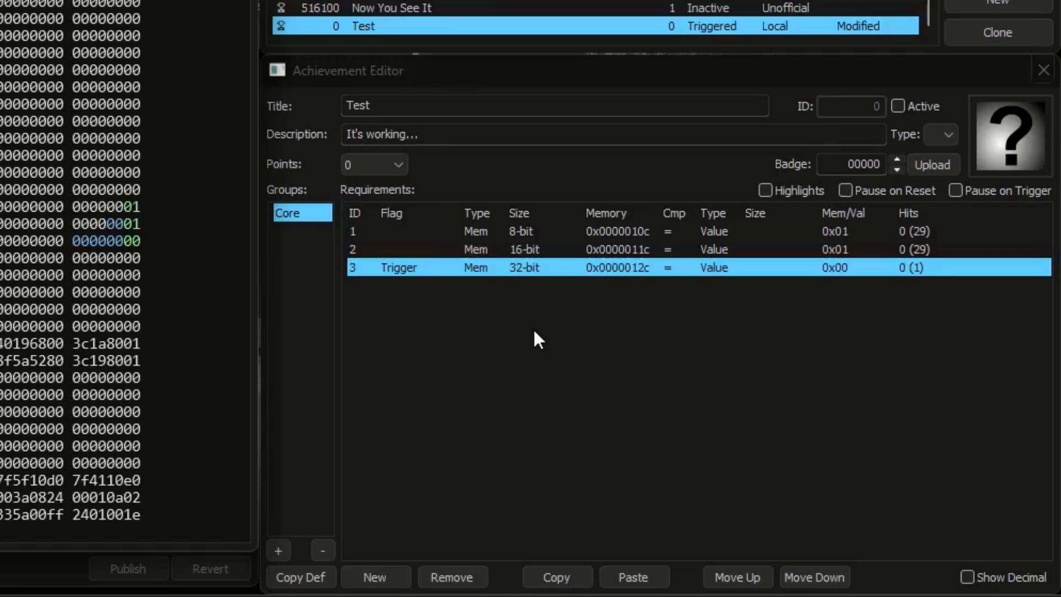
{"action": "left_click", "coordinate": [136, 244]}
{"action": "type", "text": "1"}
Step: Add a 32-bit requirement for 0x0000013c equal to 3 above the Trigger requirement and activate the achievement
{"action": "left_click", "coordinate": [138, 255]}
{"action": "left_click", "coordinate": [407, 574]}
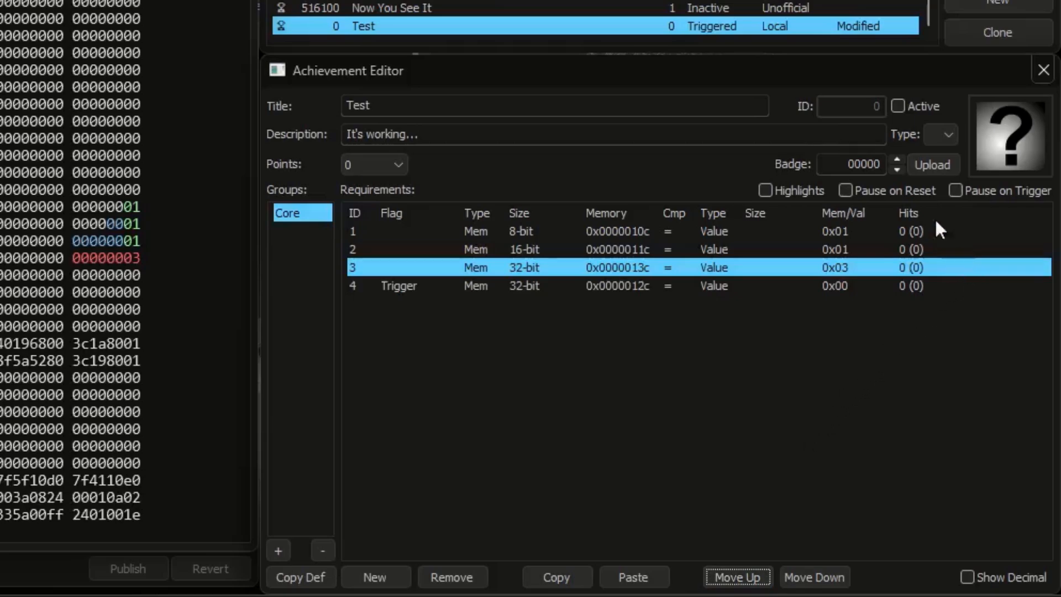
{"action": "left_click", "coordinate": [911, 105]}
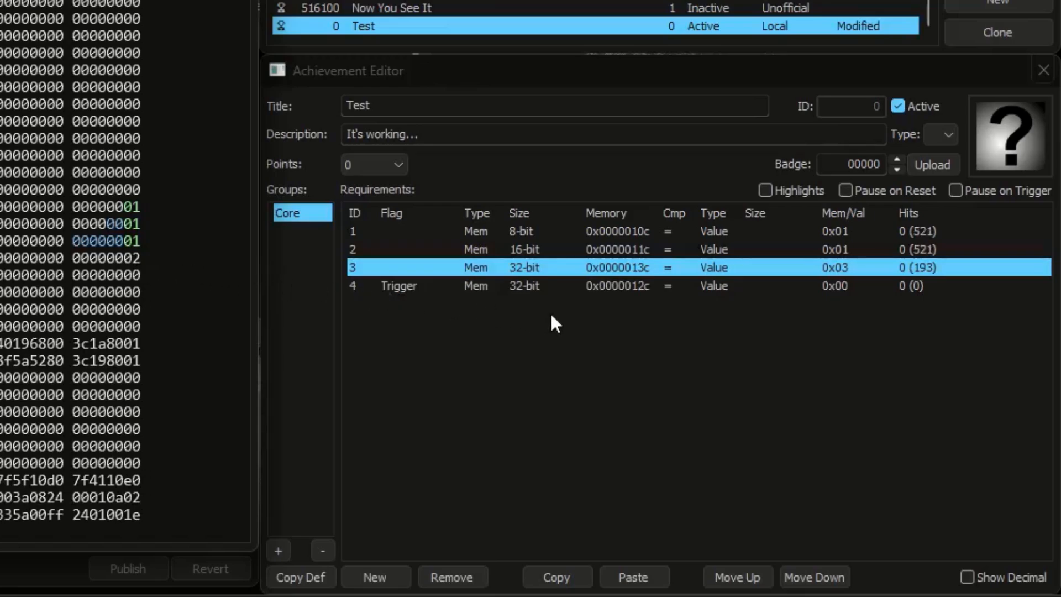
Step: Set the flag of the 0x0000013c requirement to Add Hits
{"action": "left_click", "coordinate": [630, 246]}
{"action": "left_click", "coordinate": [629, 237]}
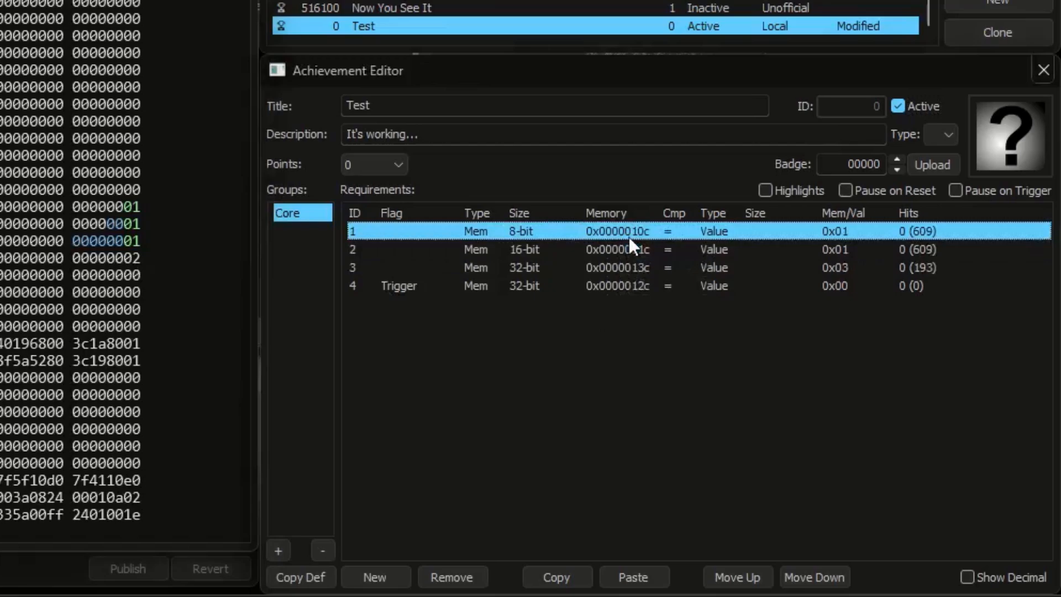
{"action": "left_click", "coordinate": [630, 268]}
{"action": "left_click", "coordinate": [413, 265]}
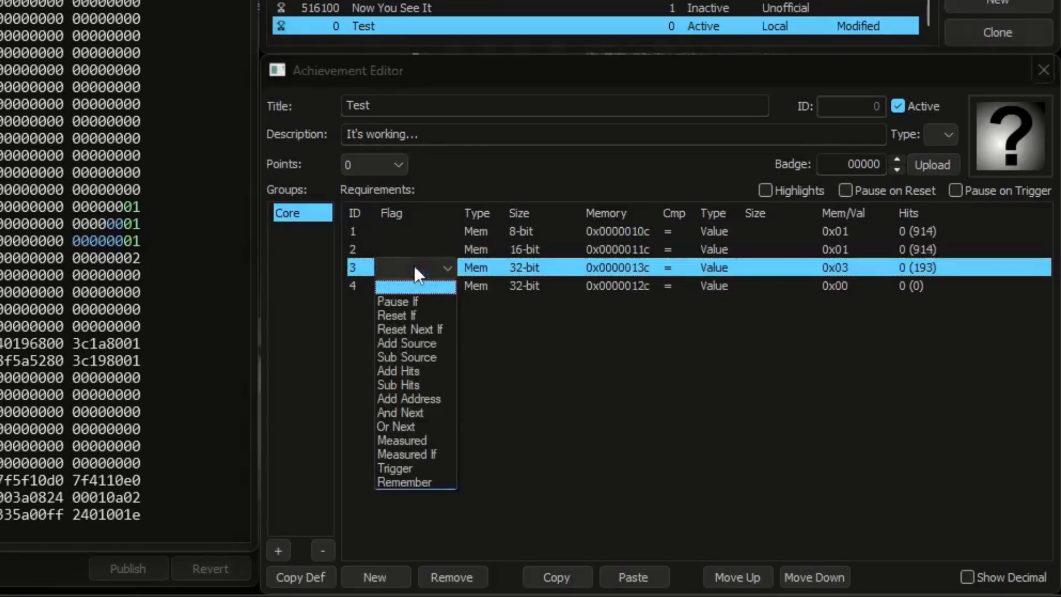
{"action": "left_click", "coordinate": [419, 367]}
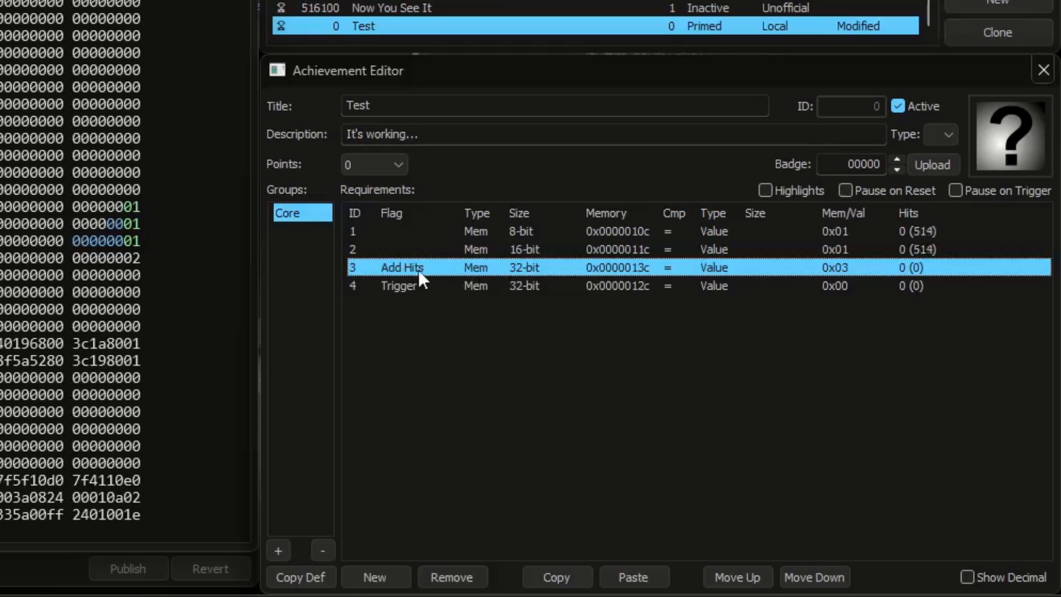
Step: Review the first two requirements and set the flag of the 0x0000013c requirement to Trigger
{"action": "left_click", "coordinate": [615, 250]}
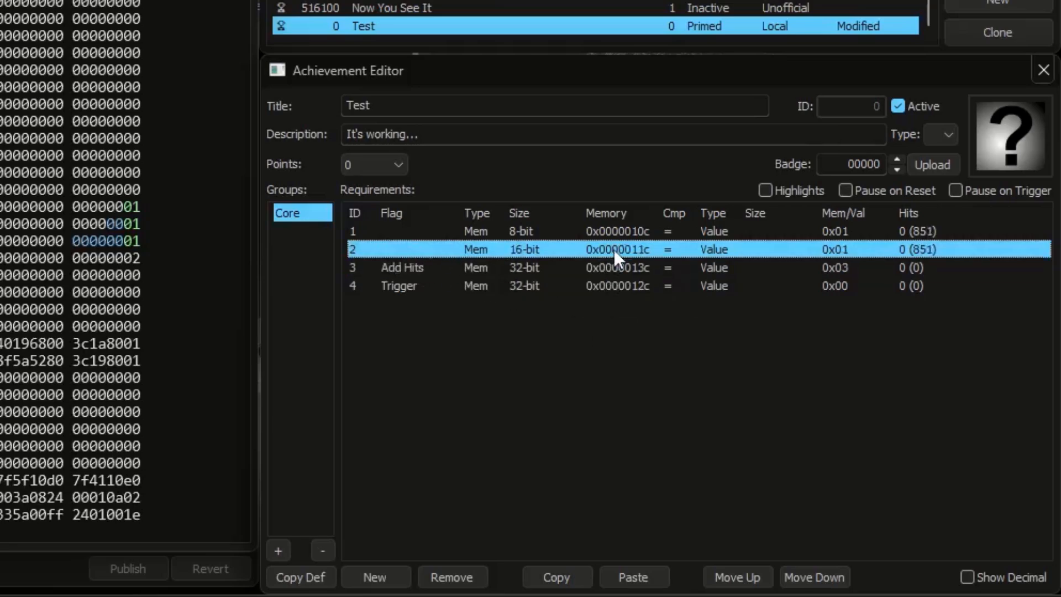
{"action": "left_click", "coordinate": [615, 234]}
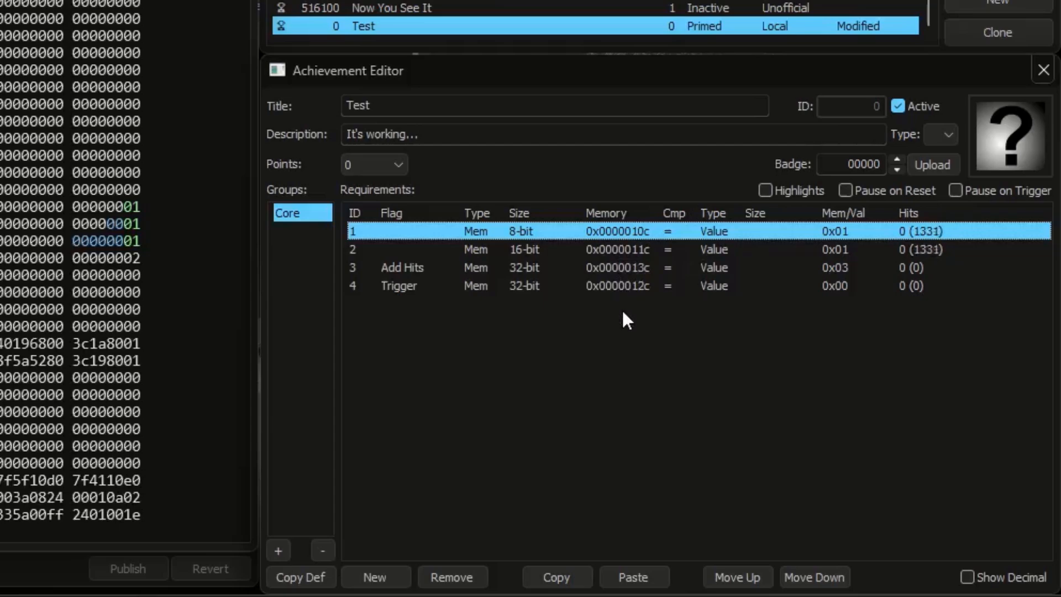
{"action": "left_click", "coordinate": [425, 267]}
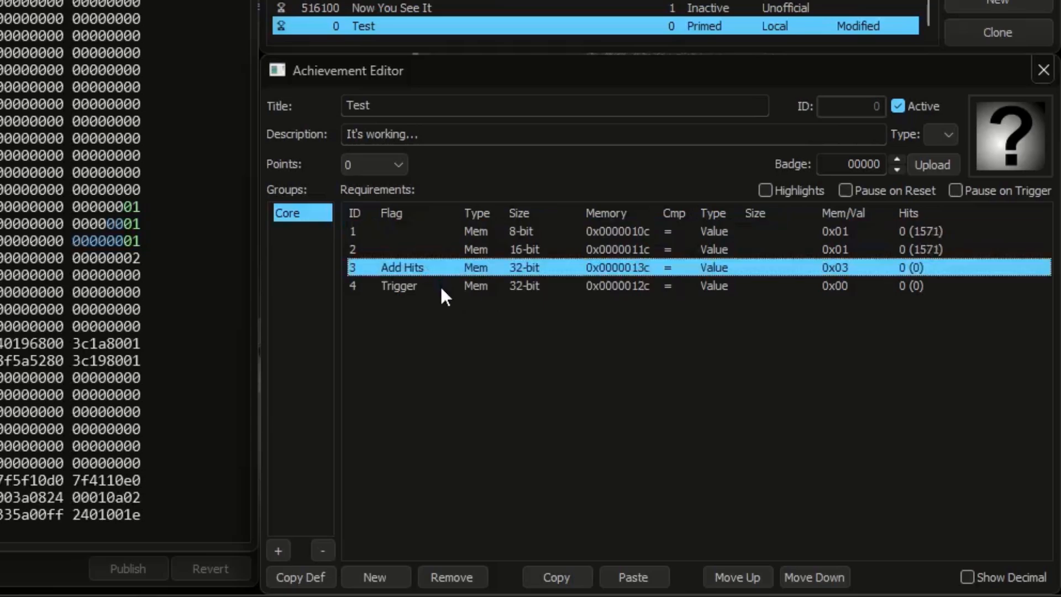
{"action": "left_click", "coordinate": [426, 267]}
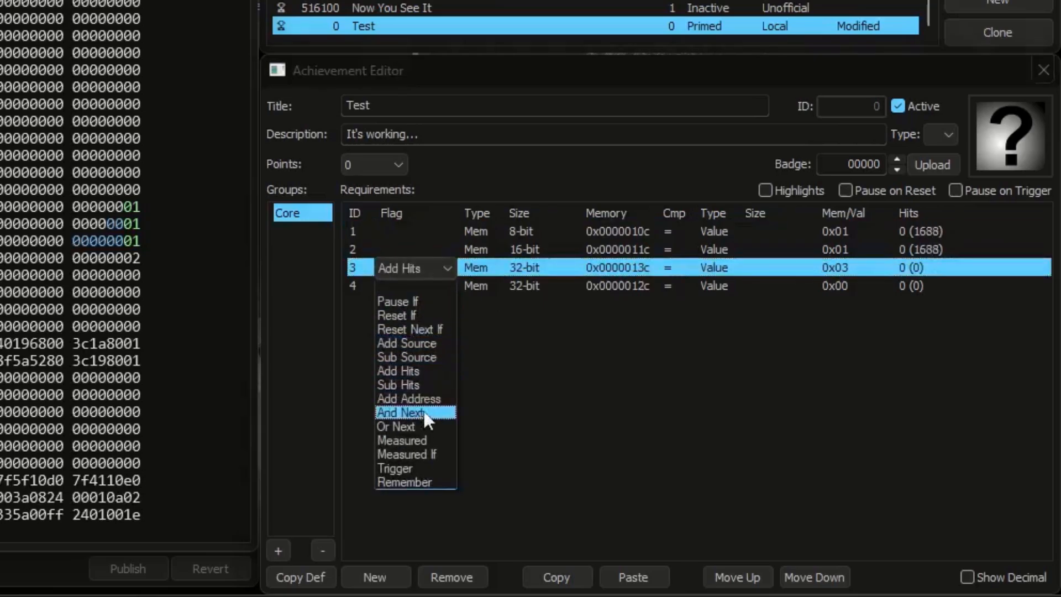
{"action": "left_click", "coordinate": [420, 469]}
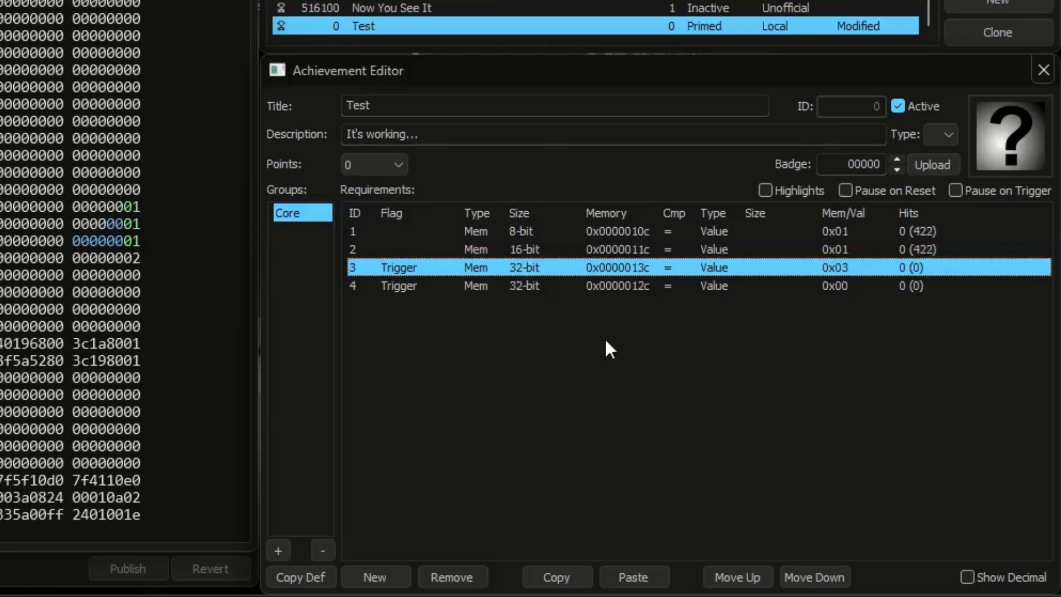
Step: Test both Trigger requirements by setting the memory value at 0x0000013c to 3 and at 0x0000012c to 0
{"action": "left_click", "coordinate": [136, 257]}
{"action": "type", "text": "3"}
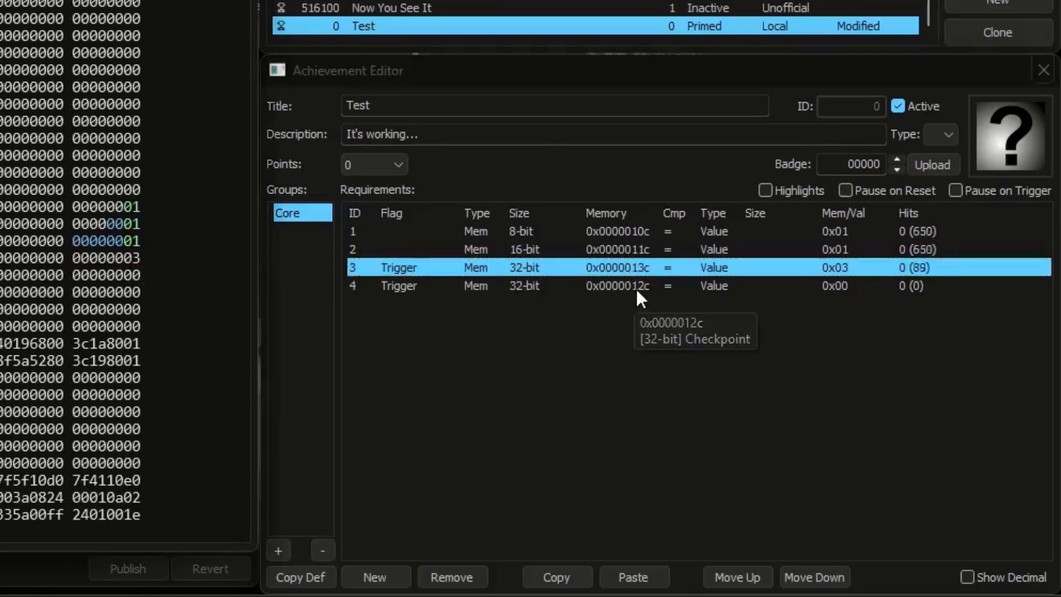
{"action": "left_click", "coordinate": [636, 286]}
{"action": "left_click", "coordinate": [135, 238]}
{"action": "type", "text": "0"}
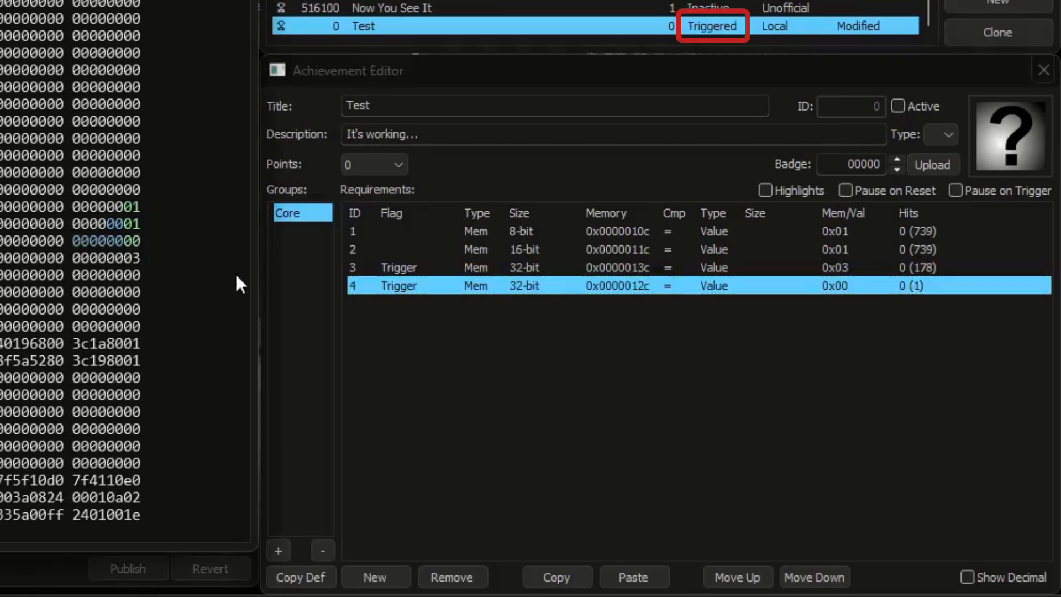
{"action": "left_click", "coordinate": [569, 358]}
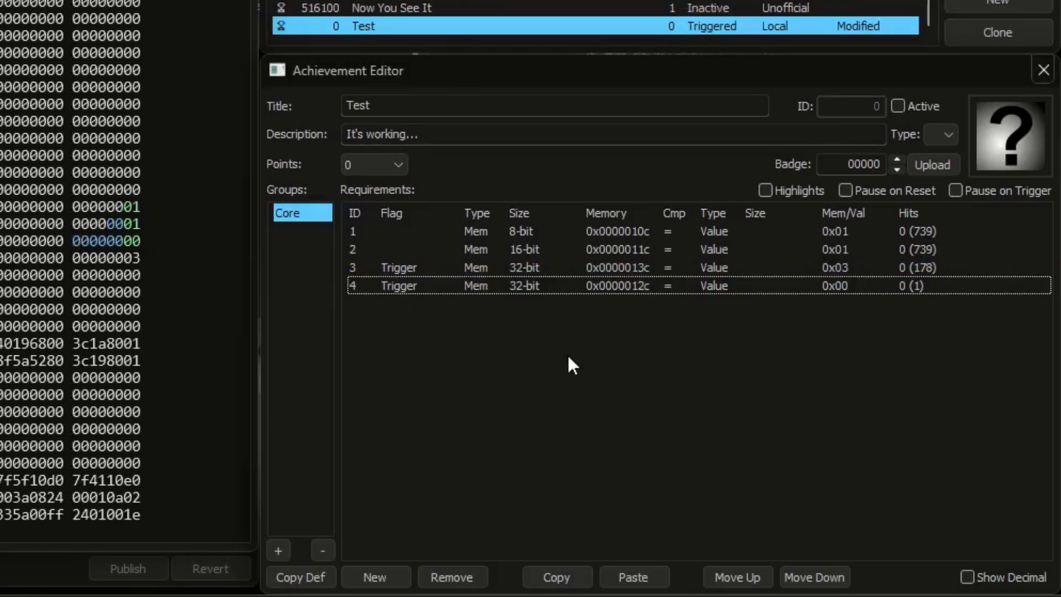
Step: Look through the flags available for the 0x0000010c requirement without assigning one
{"action": "left_click", "coordinate": [419, 247]}
{"action": "left_click", "coordinate": [412, 238]}
{"action": "left_click", "coordinate": [412, 230]}
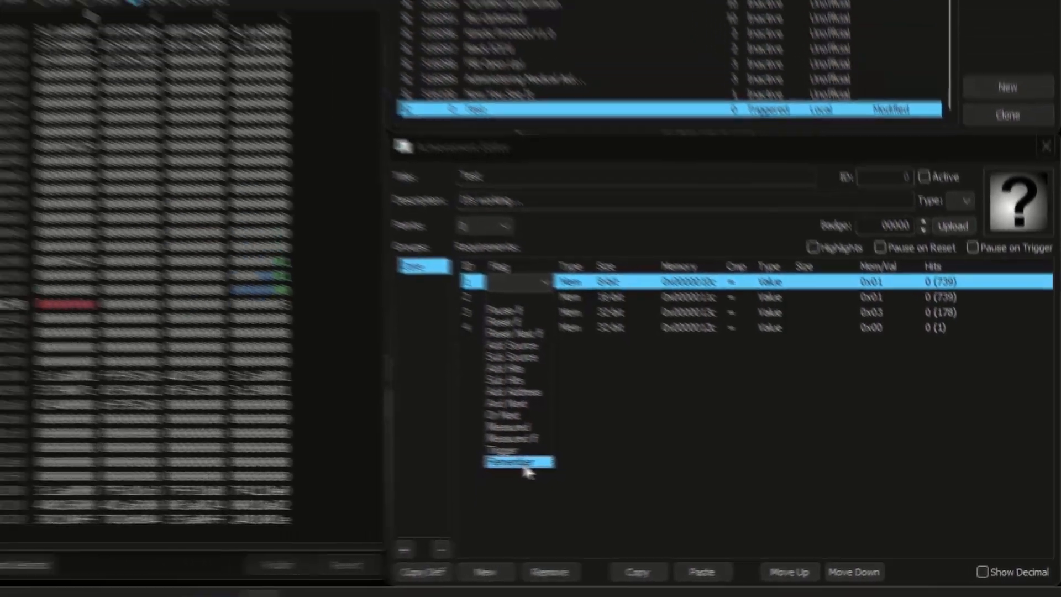
{"action": "left_click", "coordinate": [426, 461]}
{"action": "left_click", "coordinate": [732, 502]}
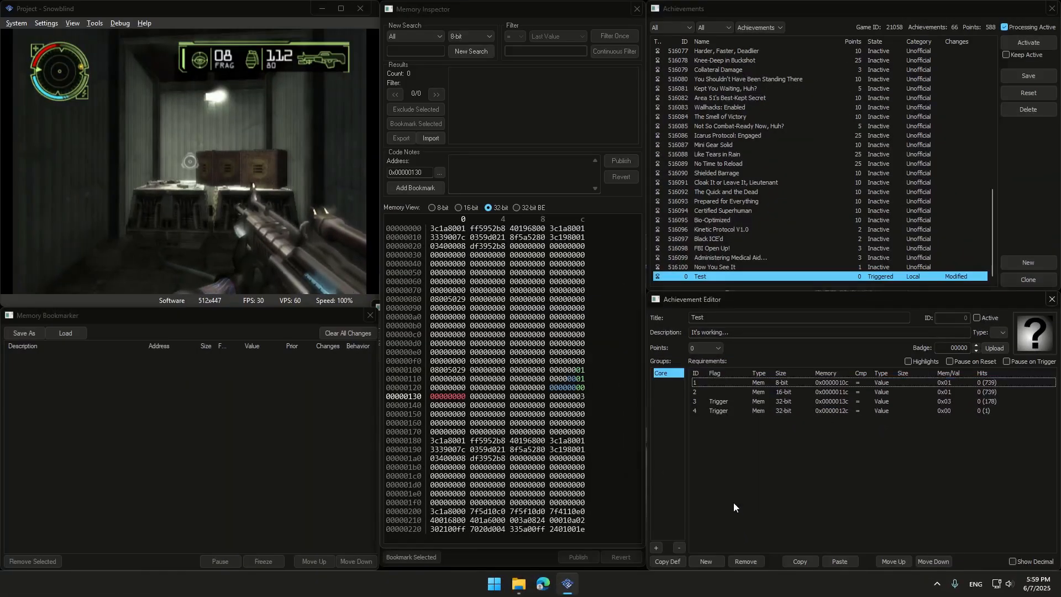